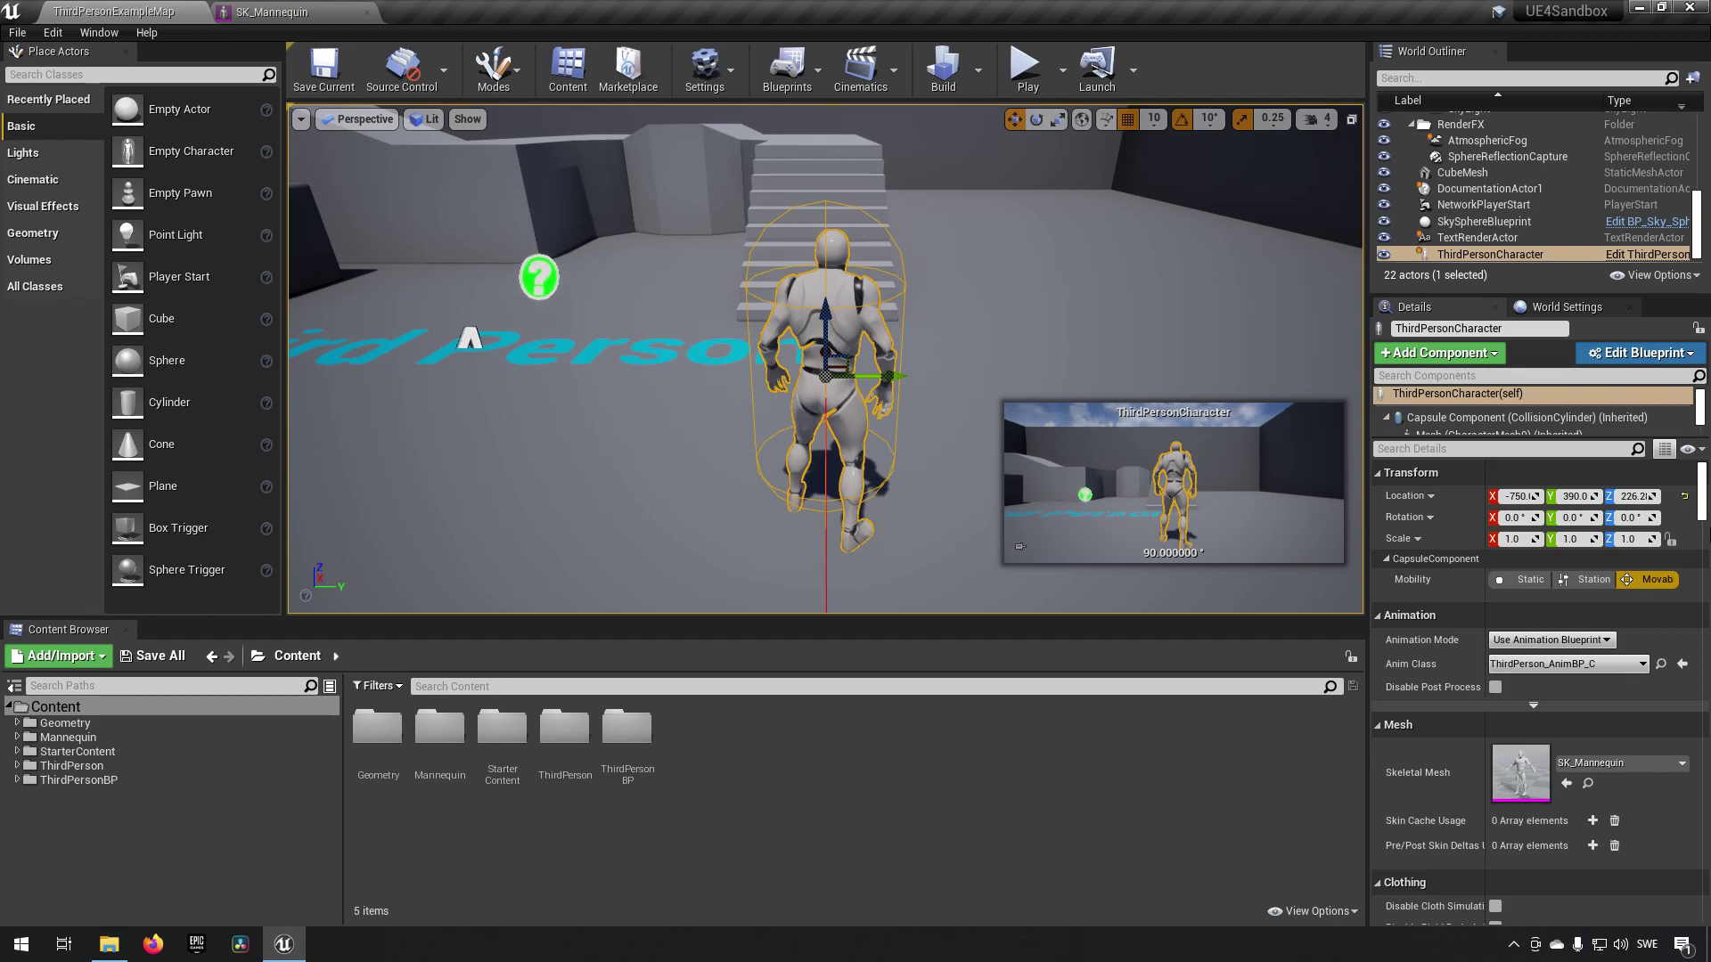
- Expand ThirdPersonBP in the Content Browser and open its Blueprints folder
click(19, 780)
click(71, 793)
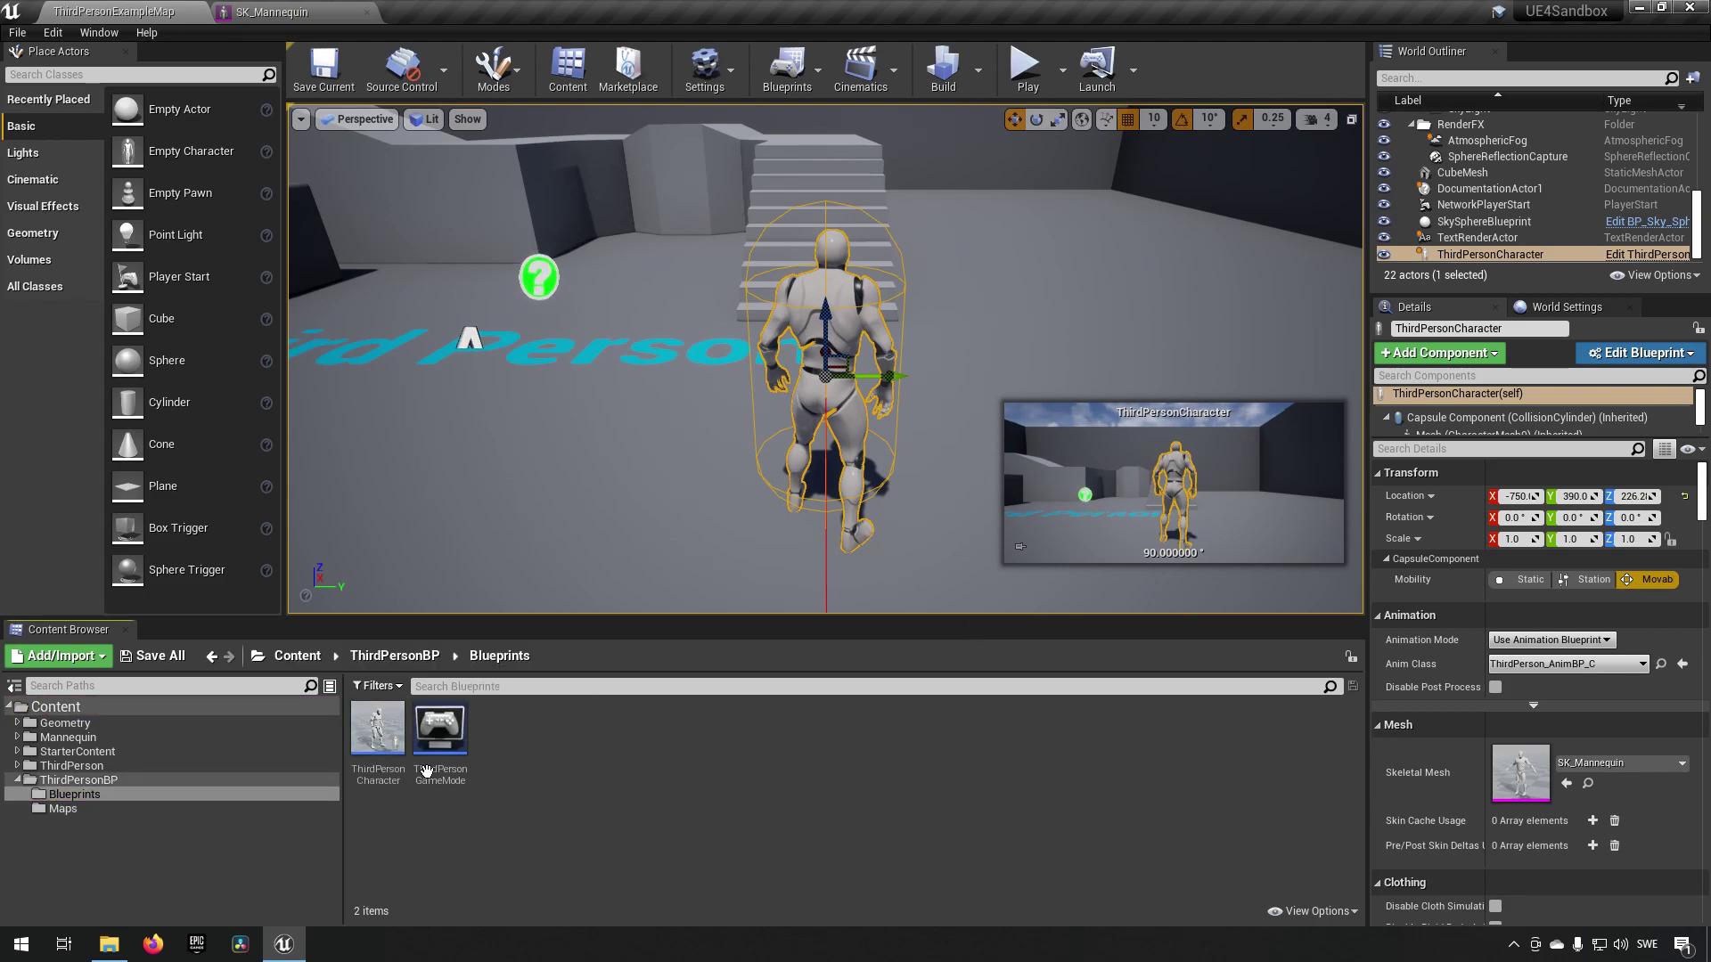
- Open the ThirdPersonCharacter blueprint and survey its E key and input node groups
double_click(397, 742)
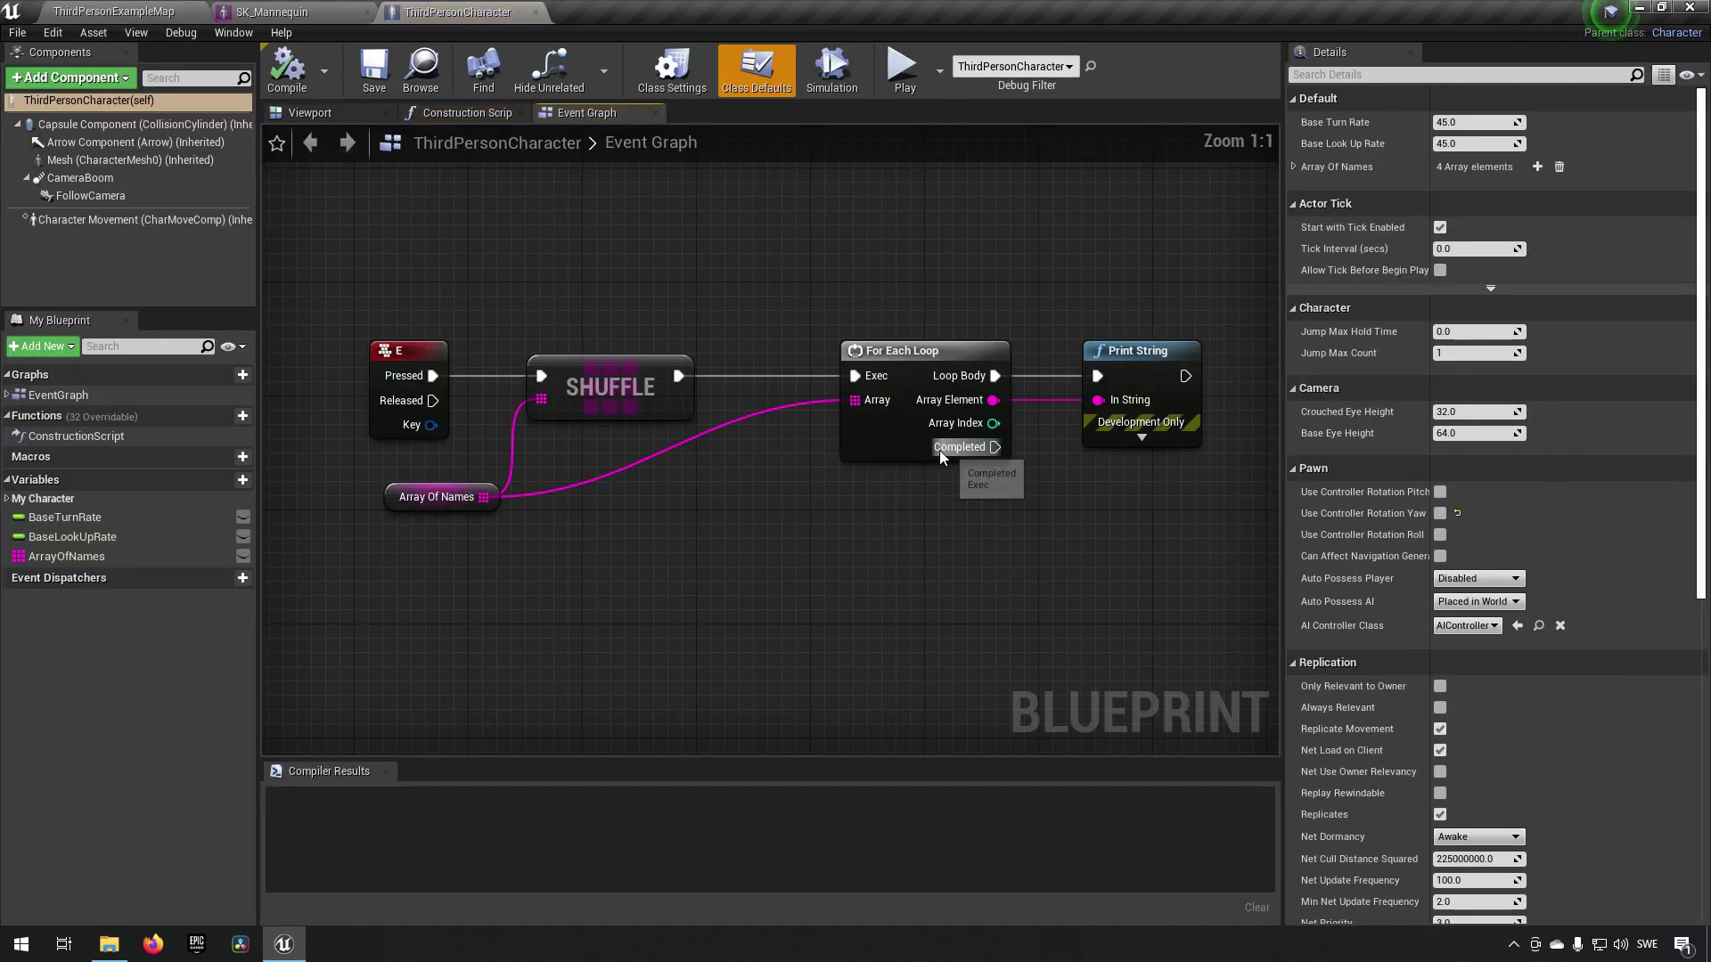
scroll(499, 249, down, 3)
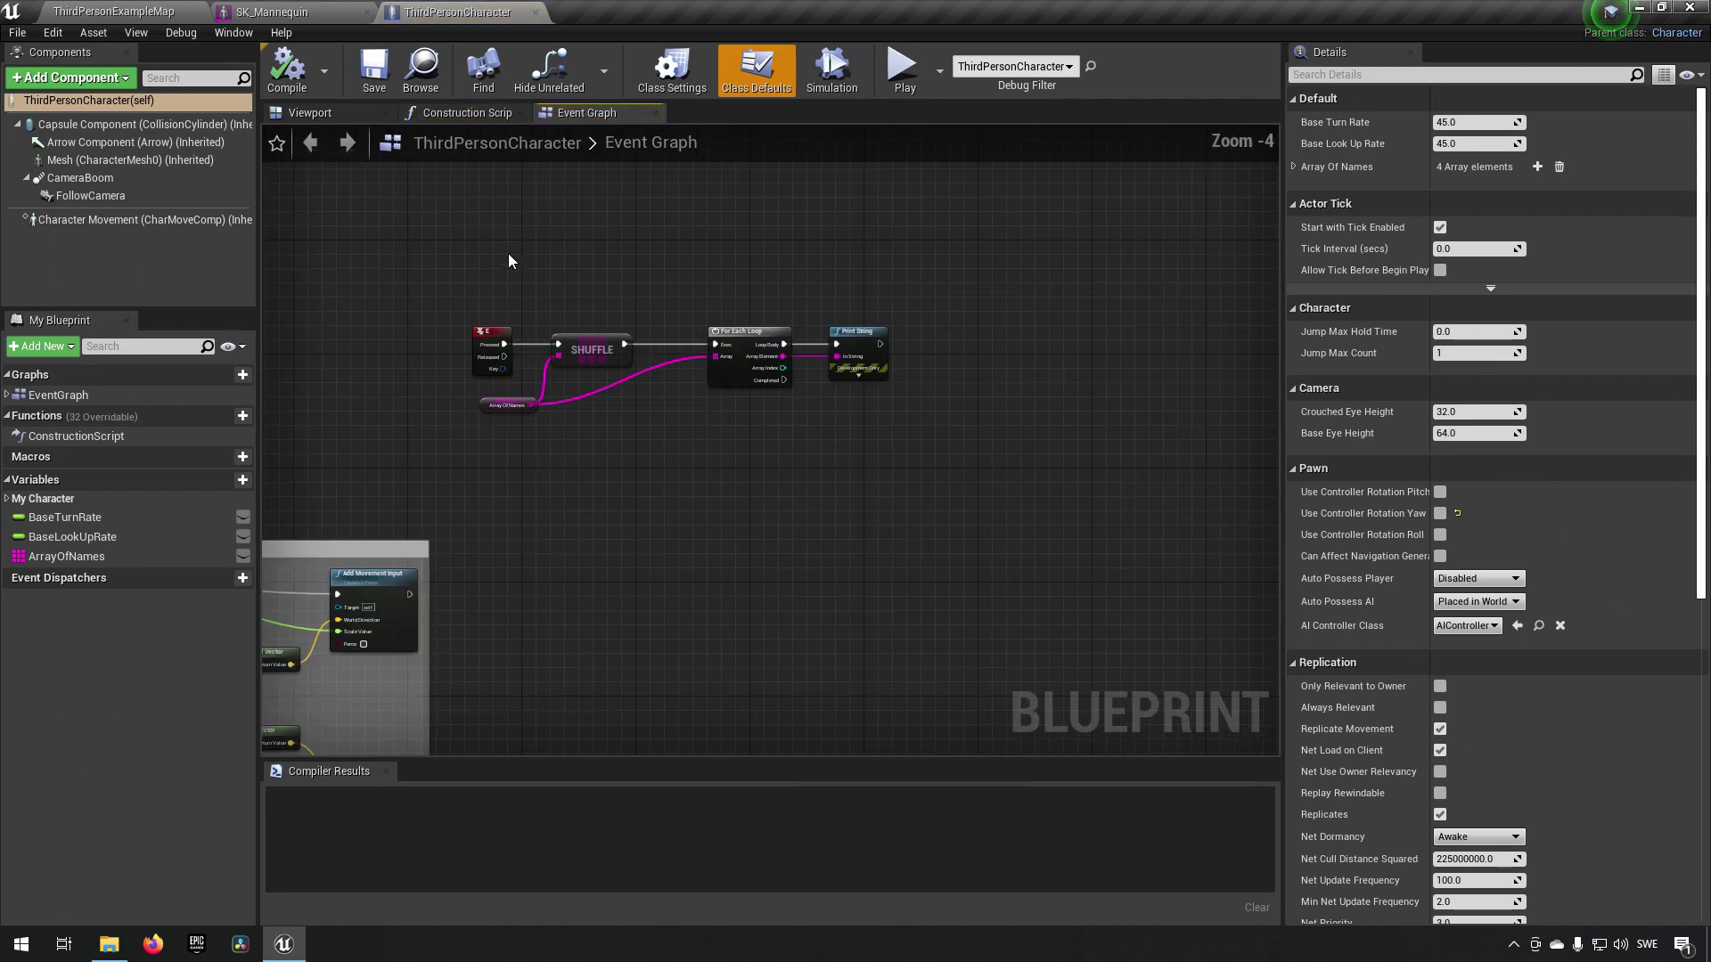
drag(442, 265, 521, 345)
right_drag(375, 410, 836, 394)
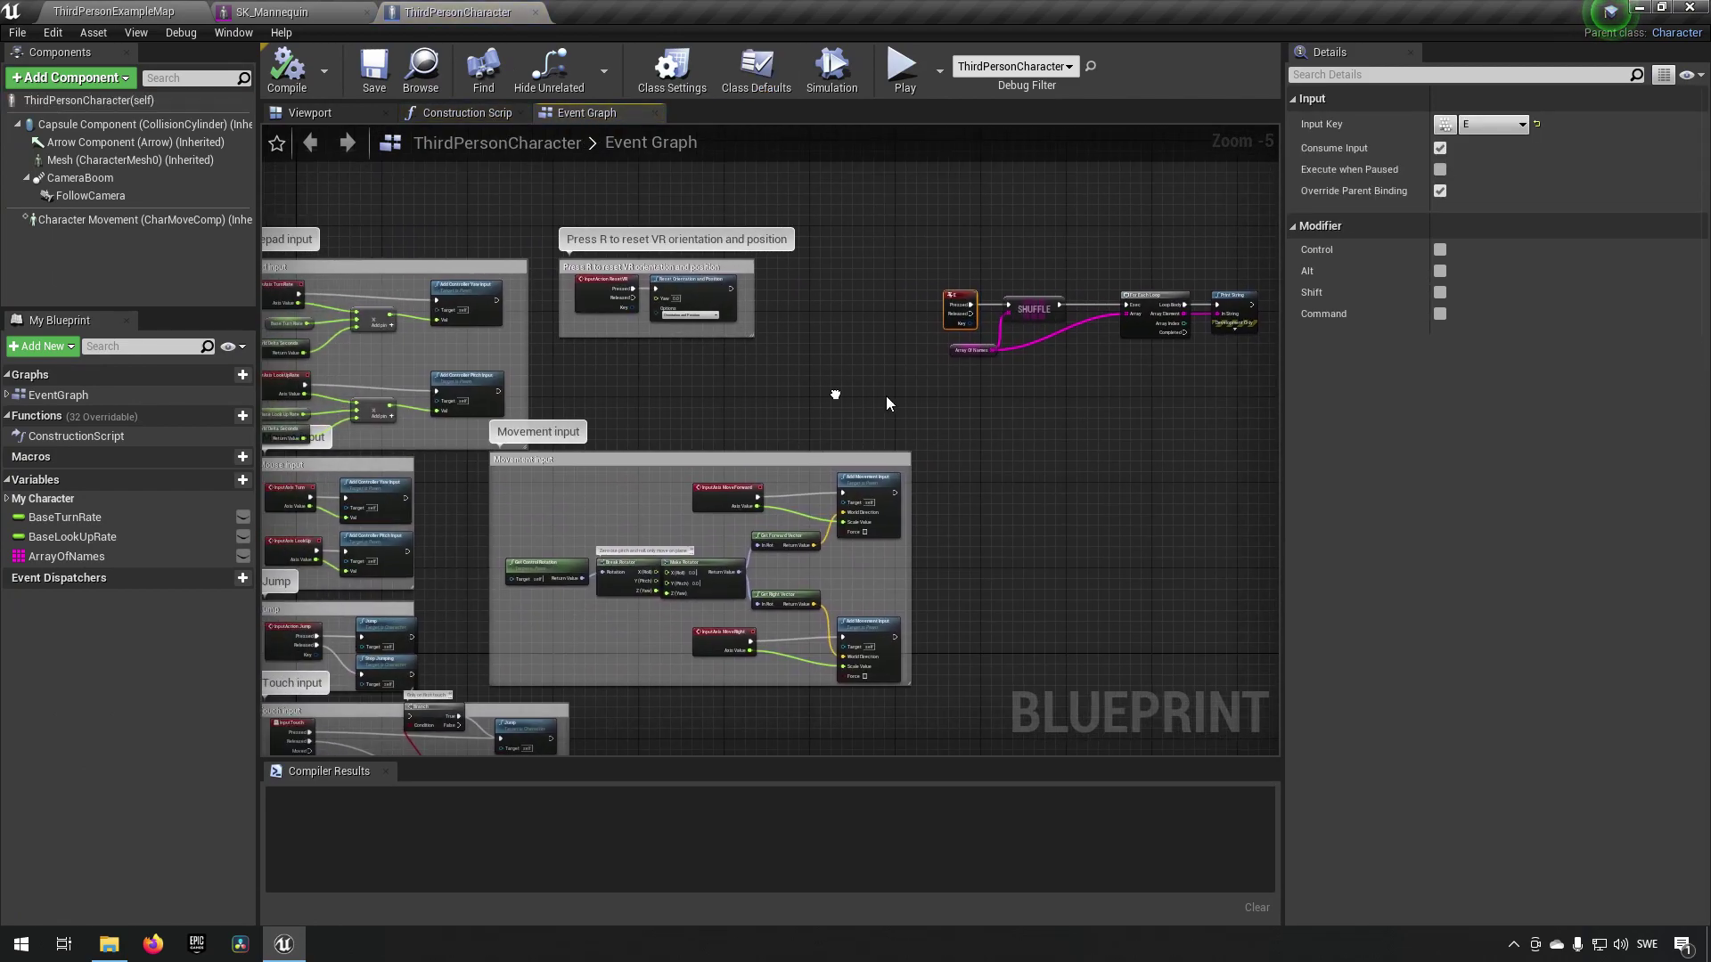
drag(842, 238, 991, 342)
right_drag(617, 442, 873, 335)
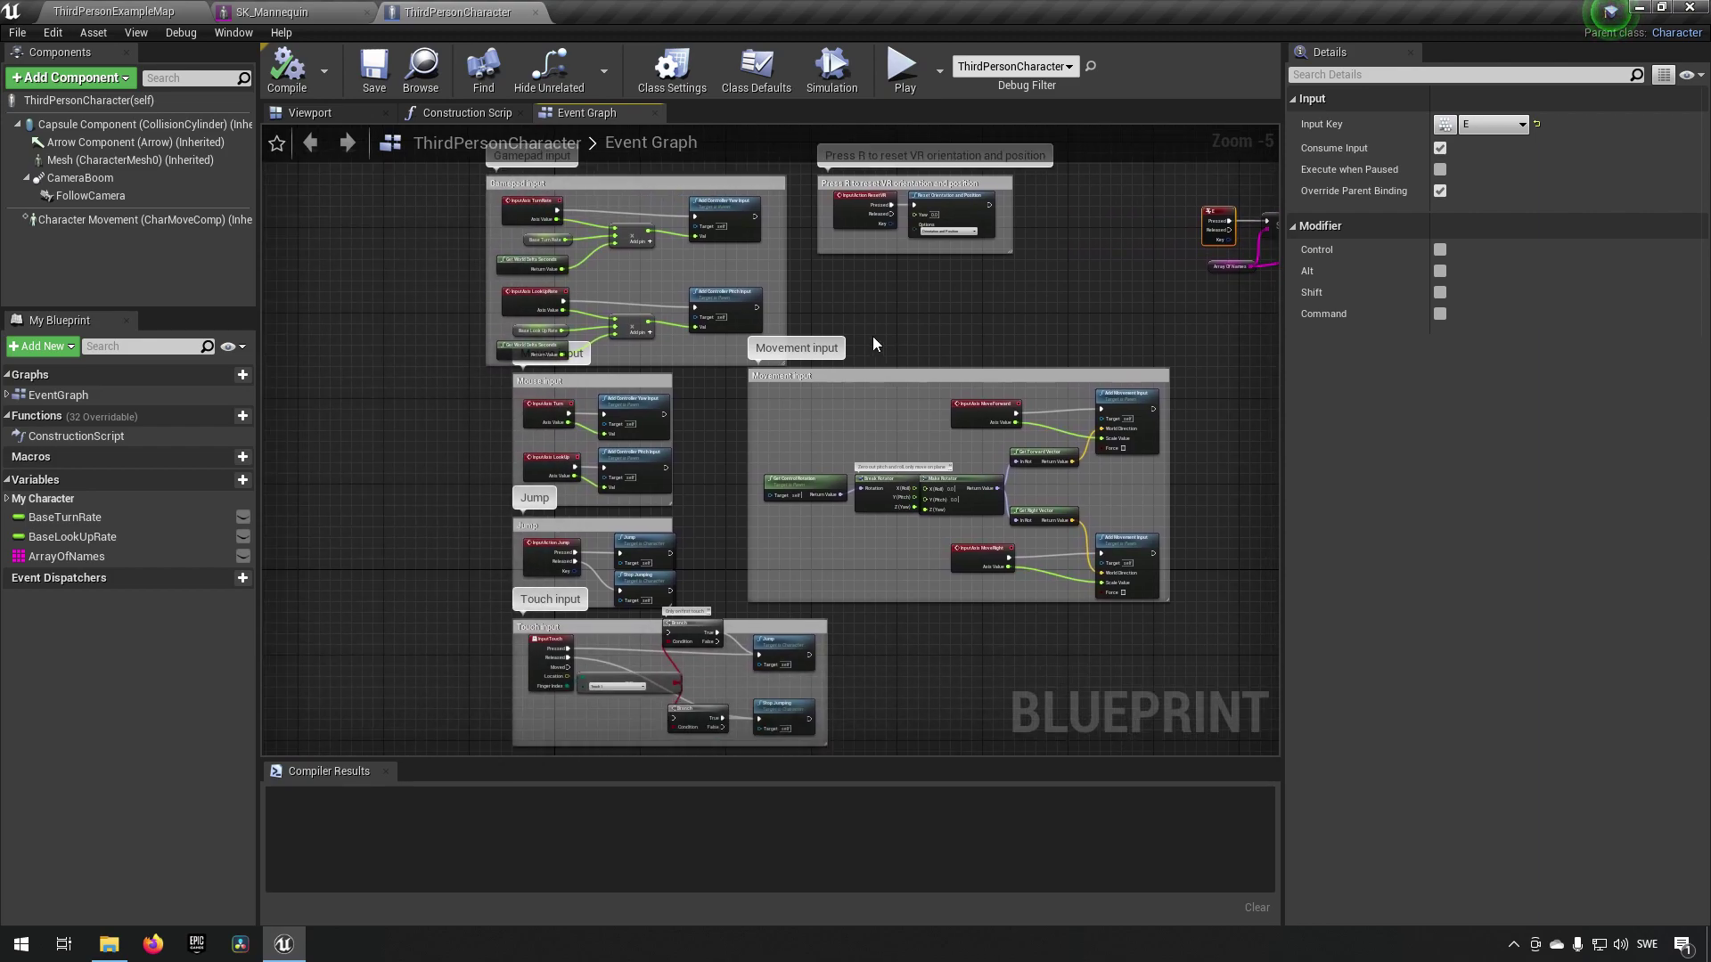
- Review the MoveForward nodes and the Shuffle/Print String chain, then return to the level map
scroll(873, 334, up, 2)
right_drag(858, 417, 709, 294)
drag(1028, 383, 857, 381)
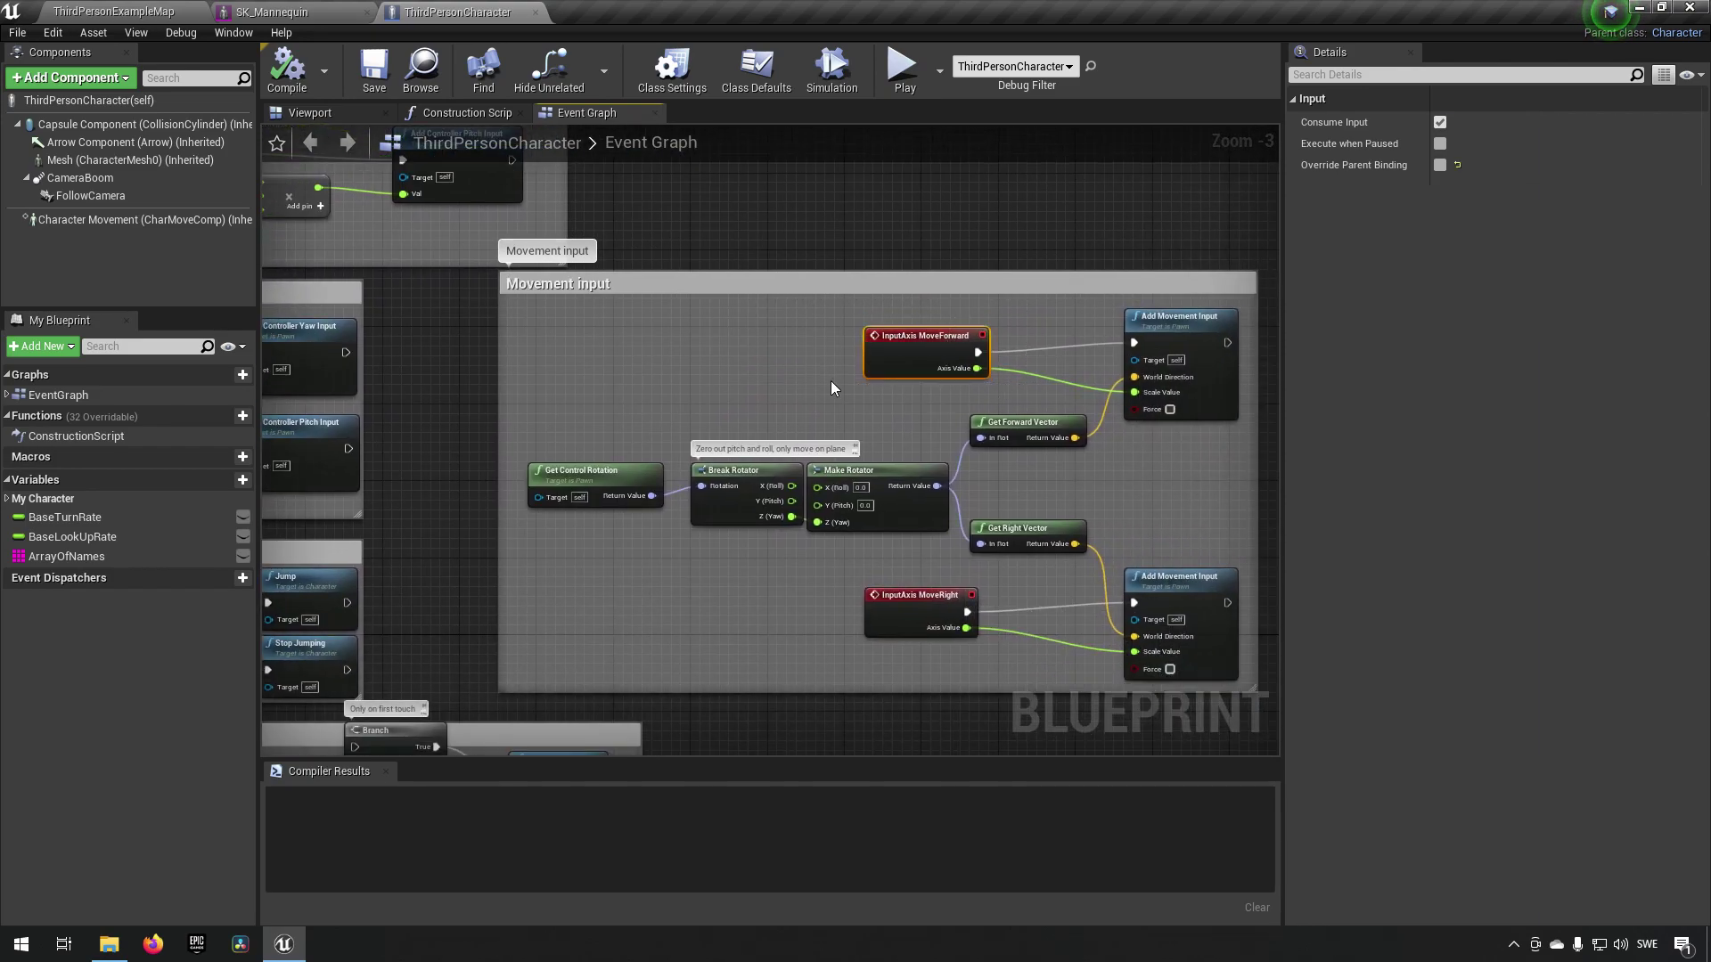
scroll(702, 408, down, 2)
right_drag(654, 370, 725, 428)
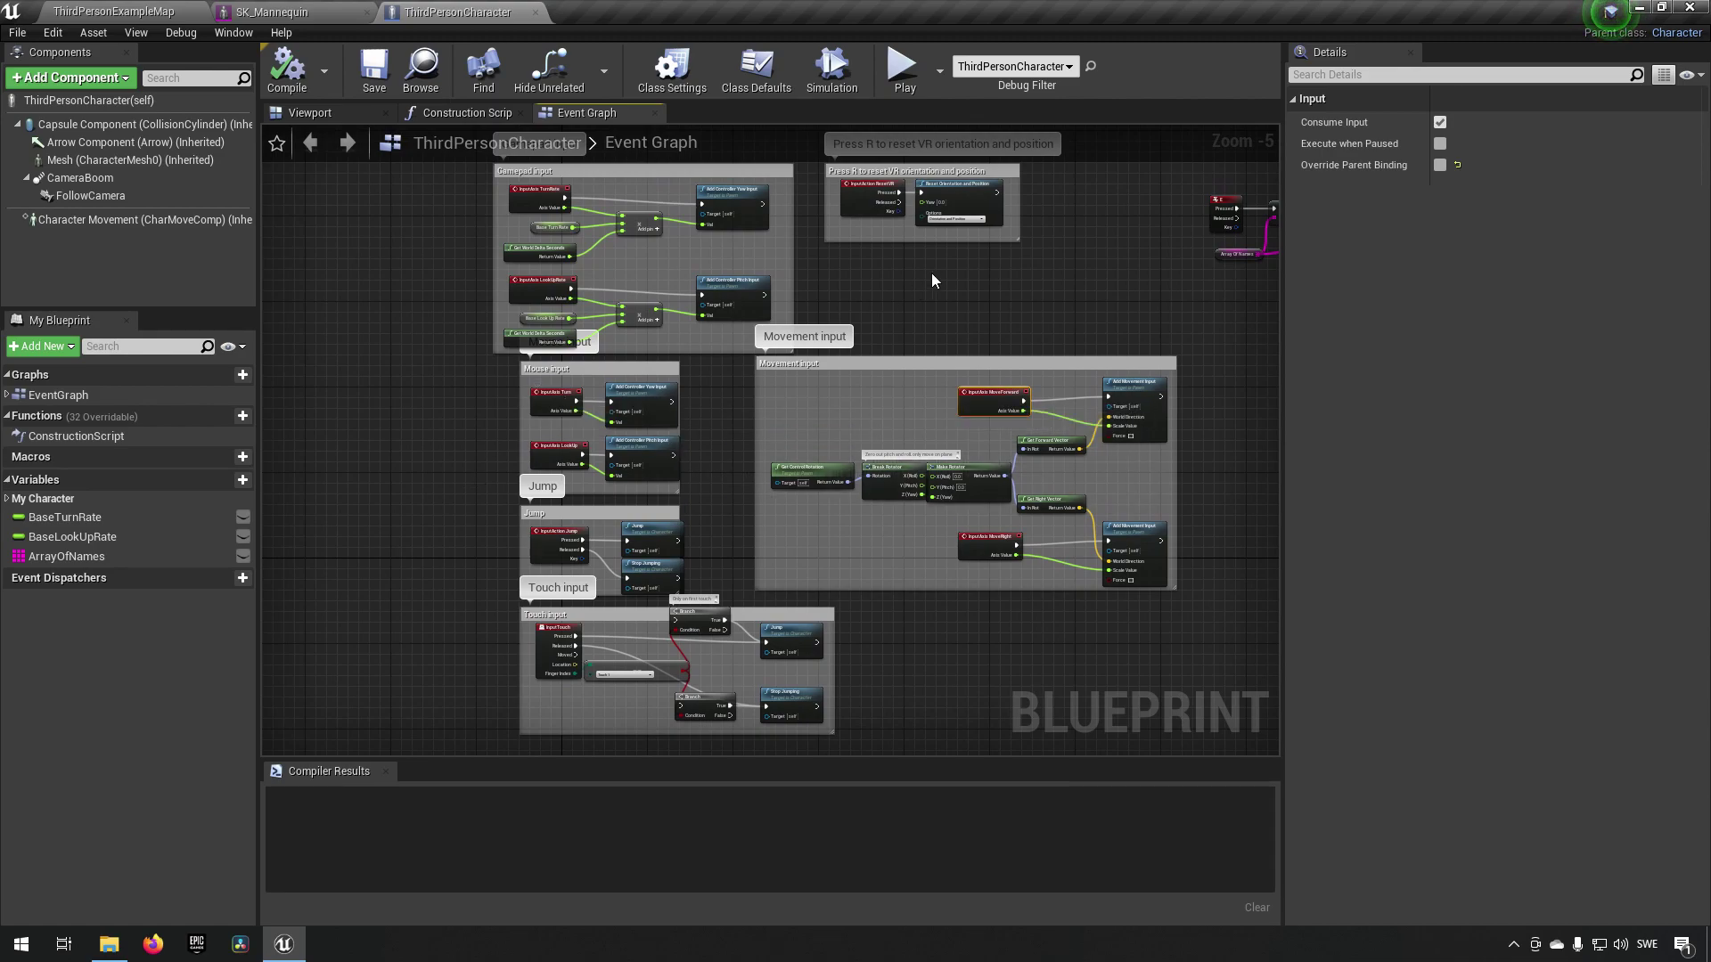
right_drag(799, 190, 768, 330)
right_drag(1146, 455, 716, 383)
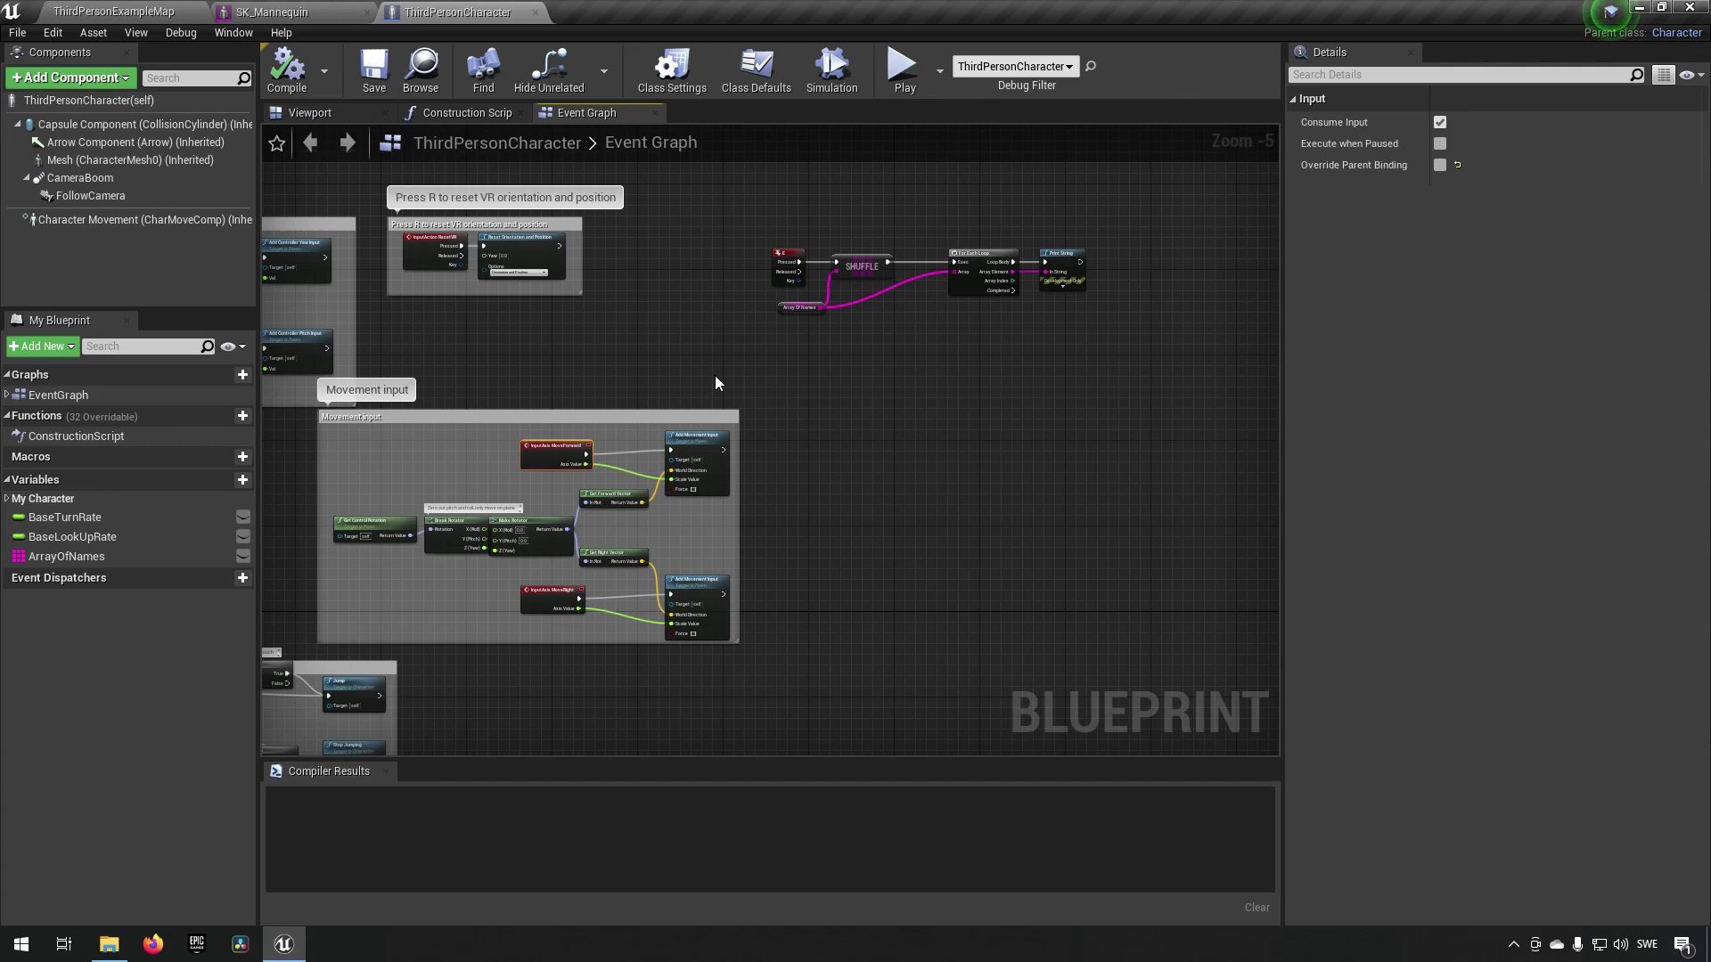
click(125, 11)
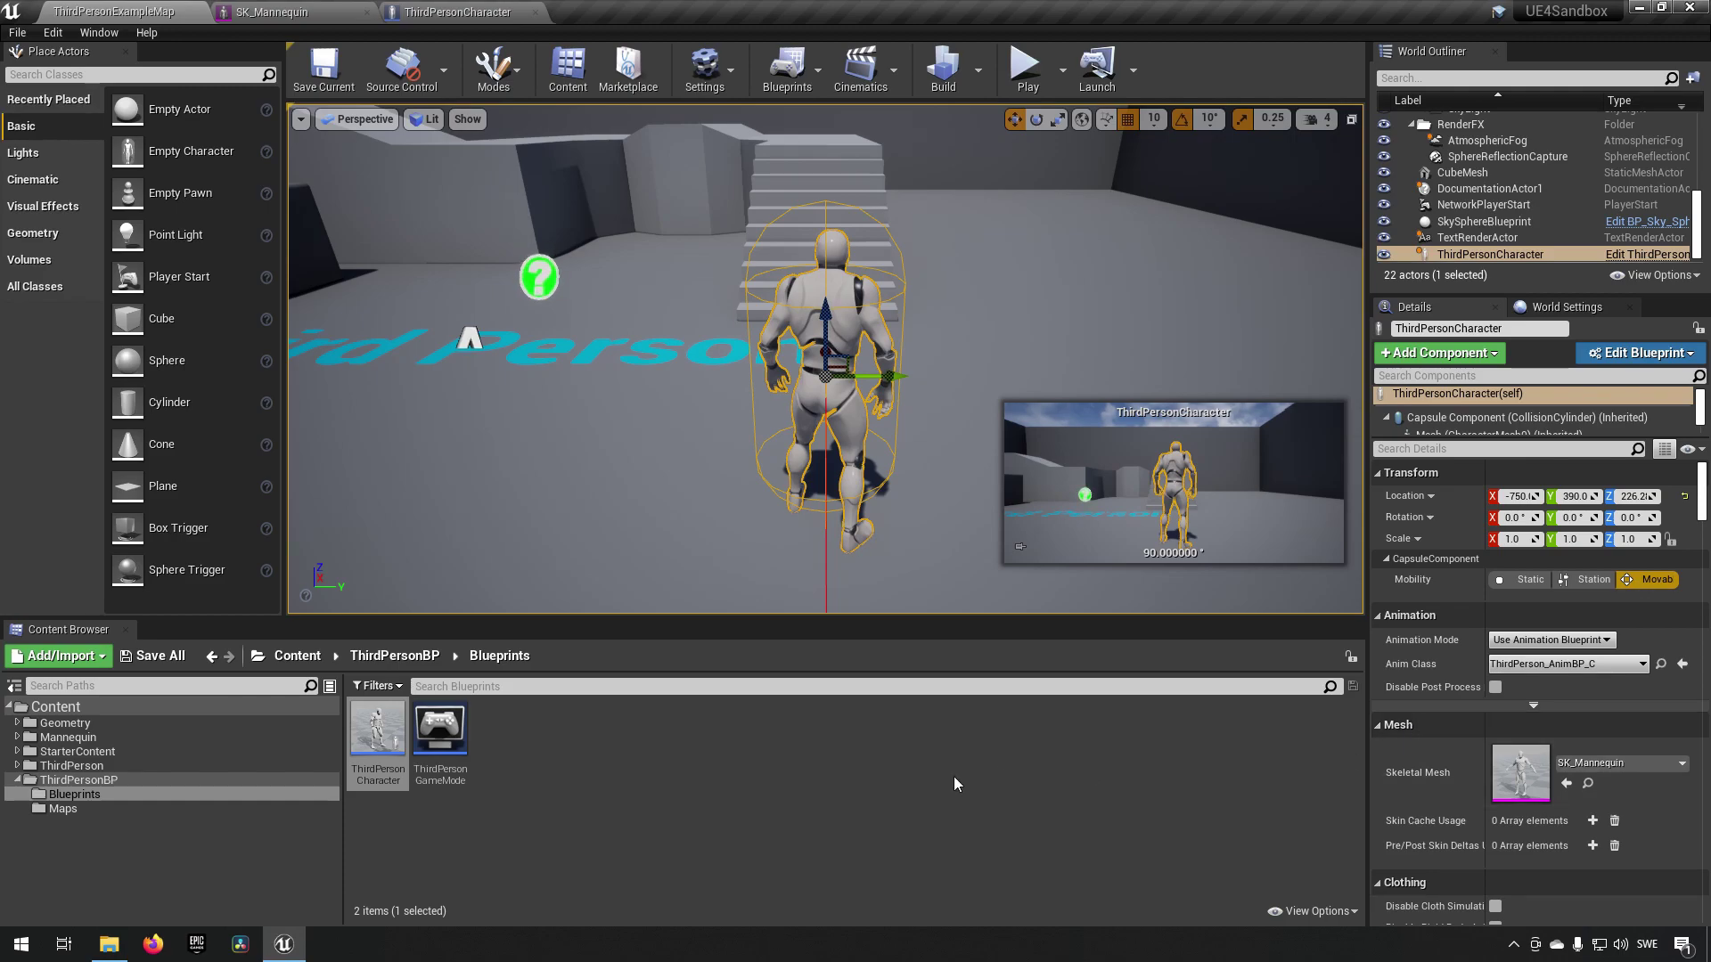
- Move the viewport camera back and locate the character's SK_Mannequin skeletal mesh asset
key(Down)
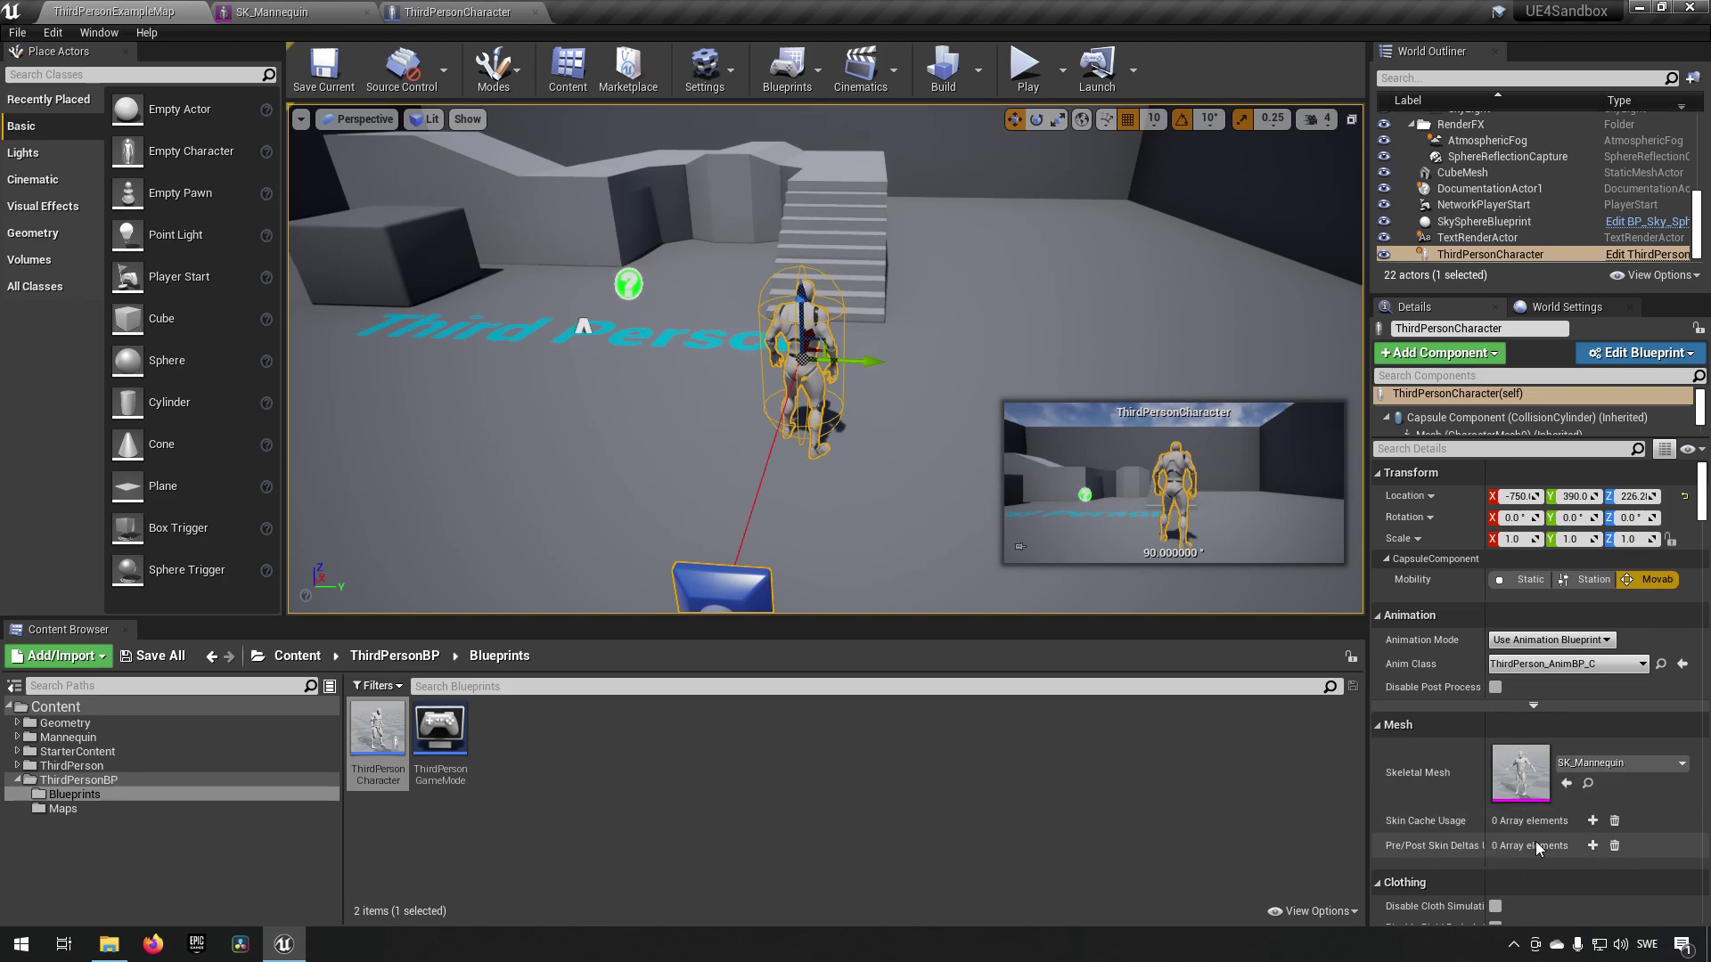
click(1591, 789)
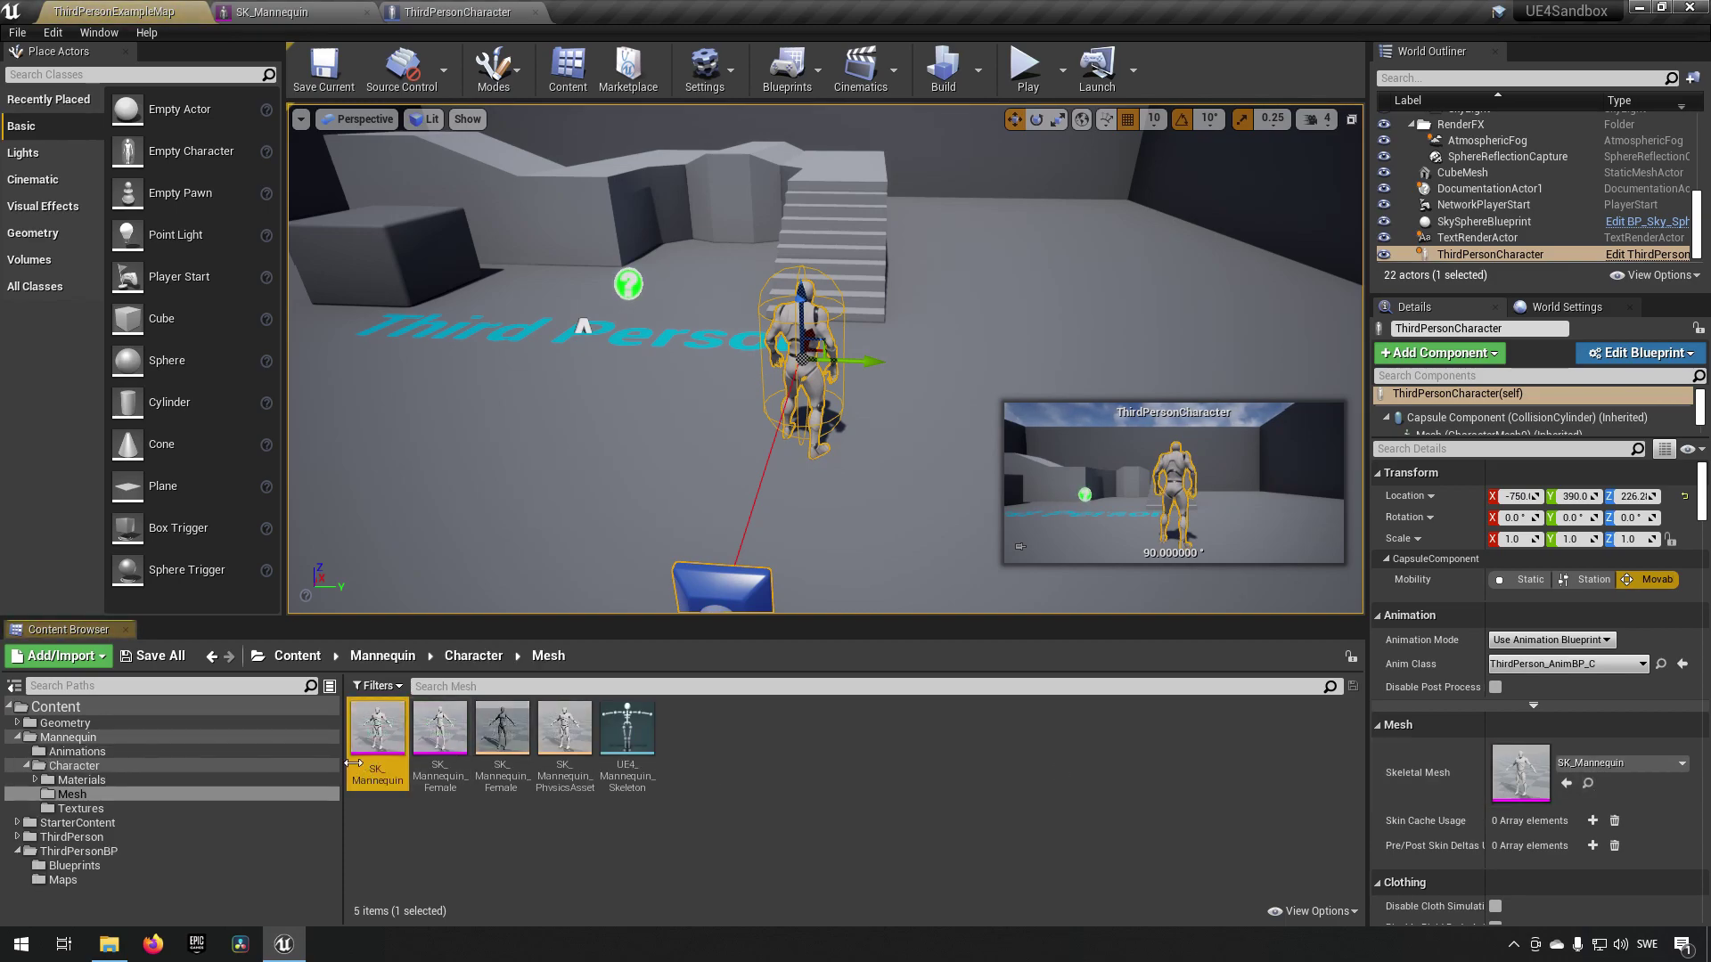
- Open SK_Mannequin, switch to Animation mode, and load ThirdPersonJump_Loop
double_click(401, 753)
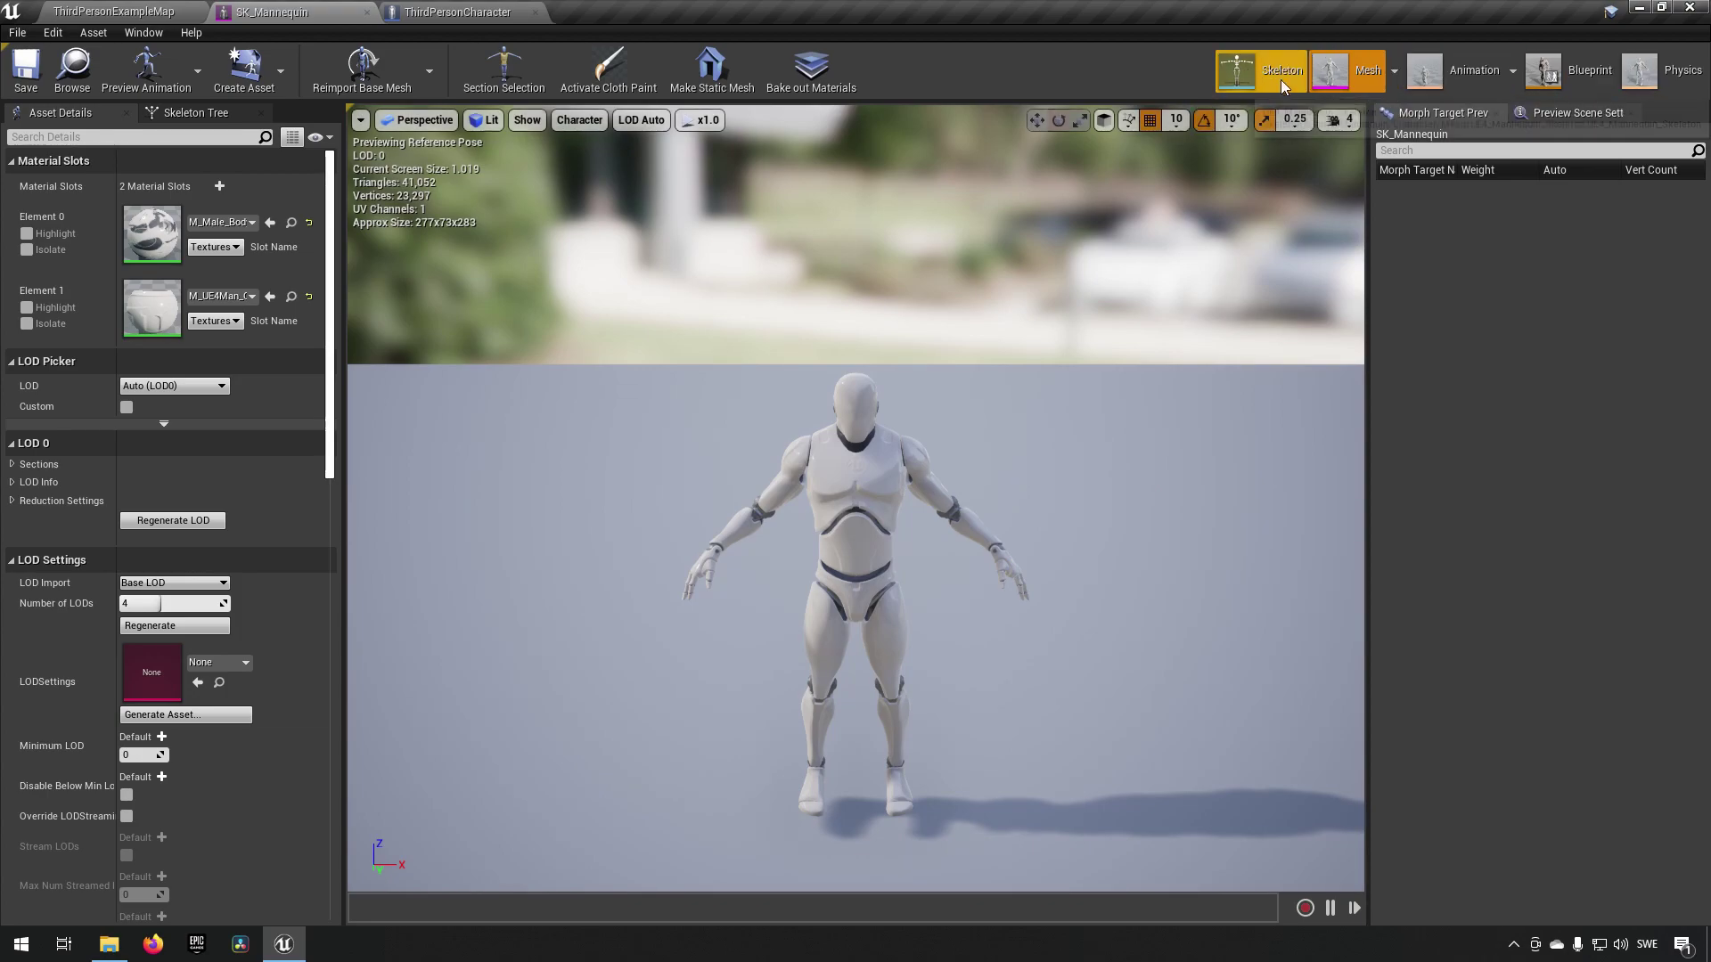
click(1435, 73)
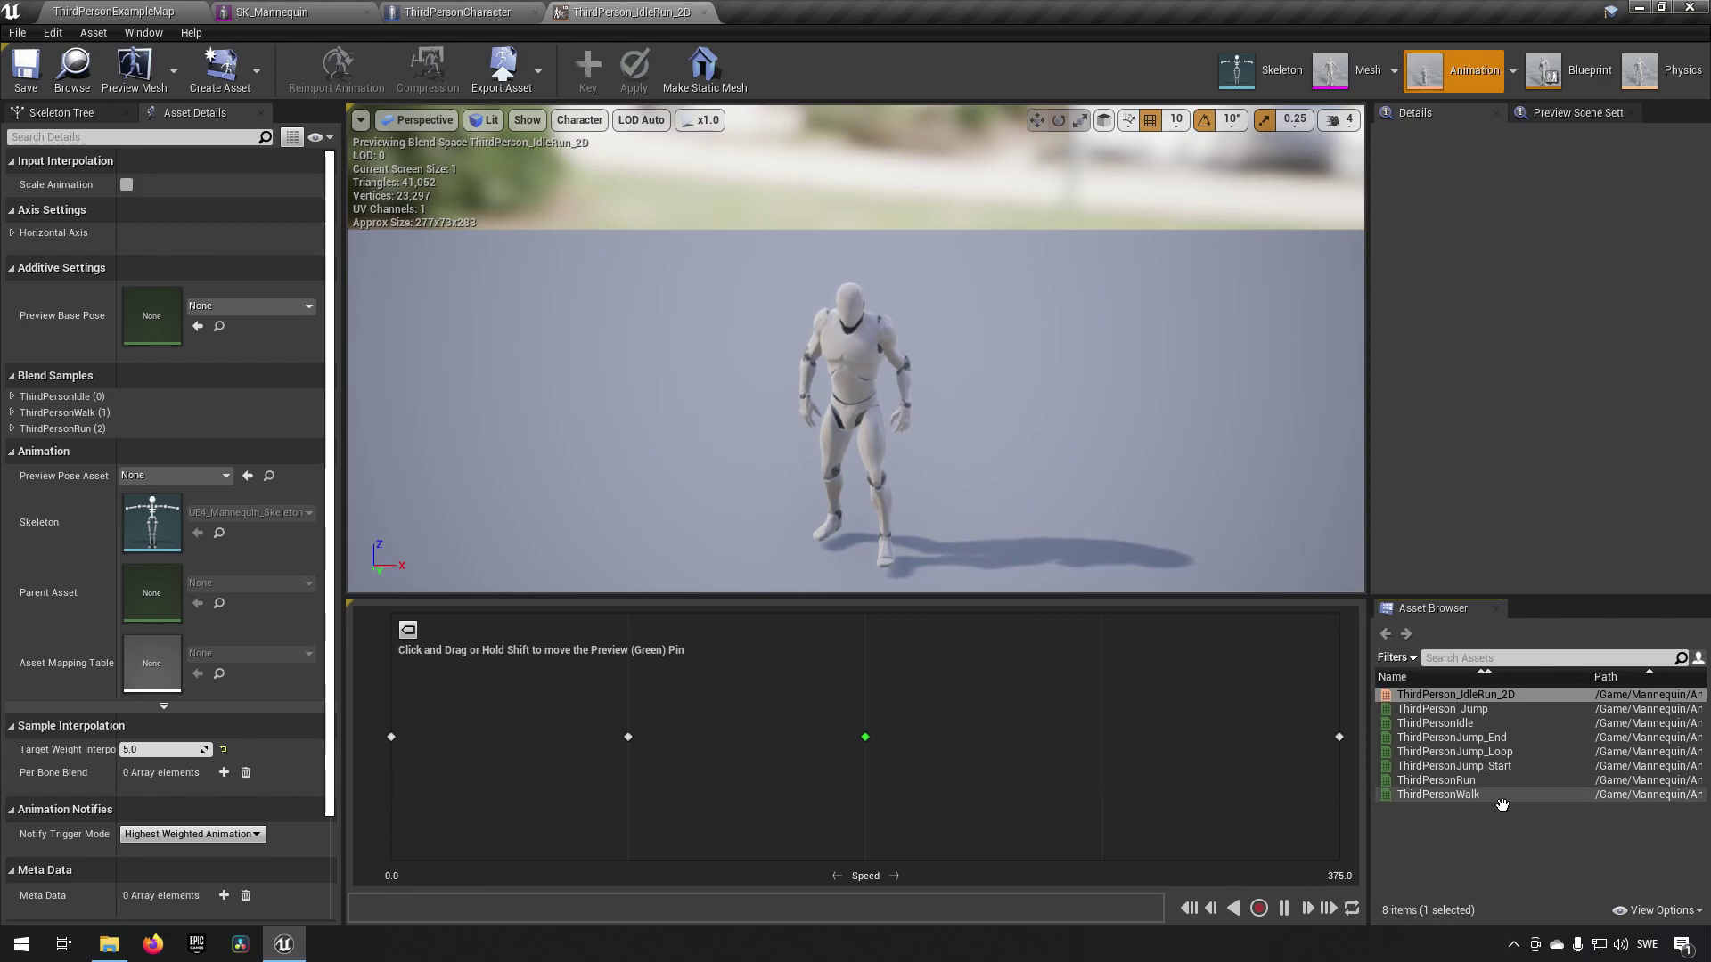
click(1490, 754)
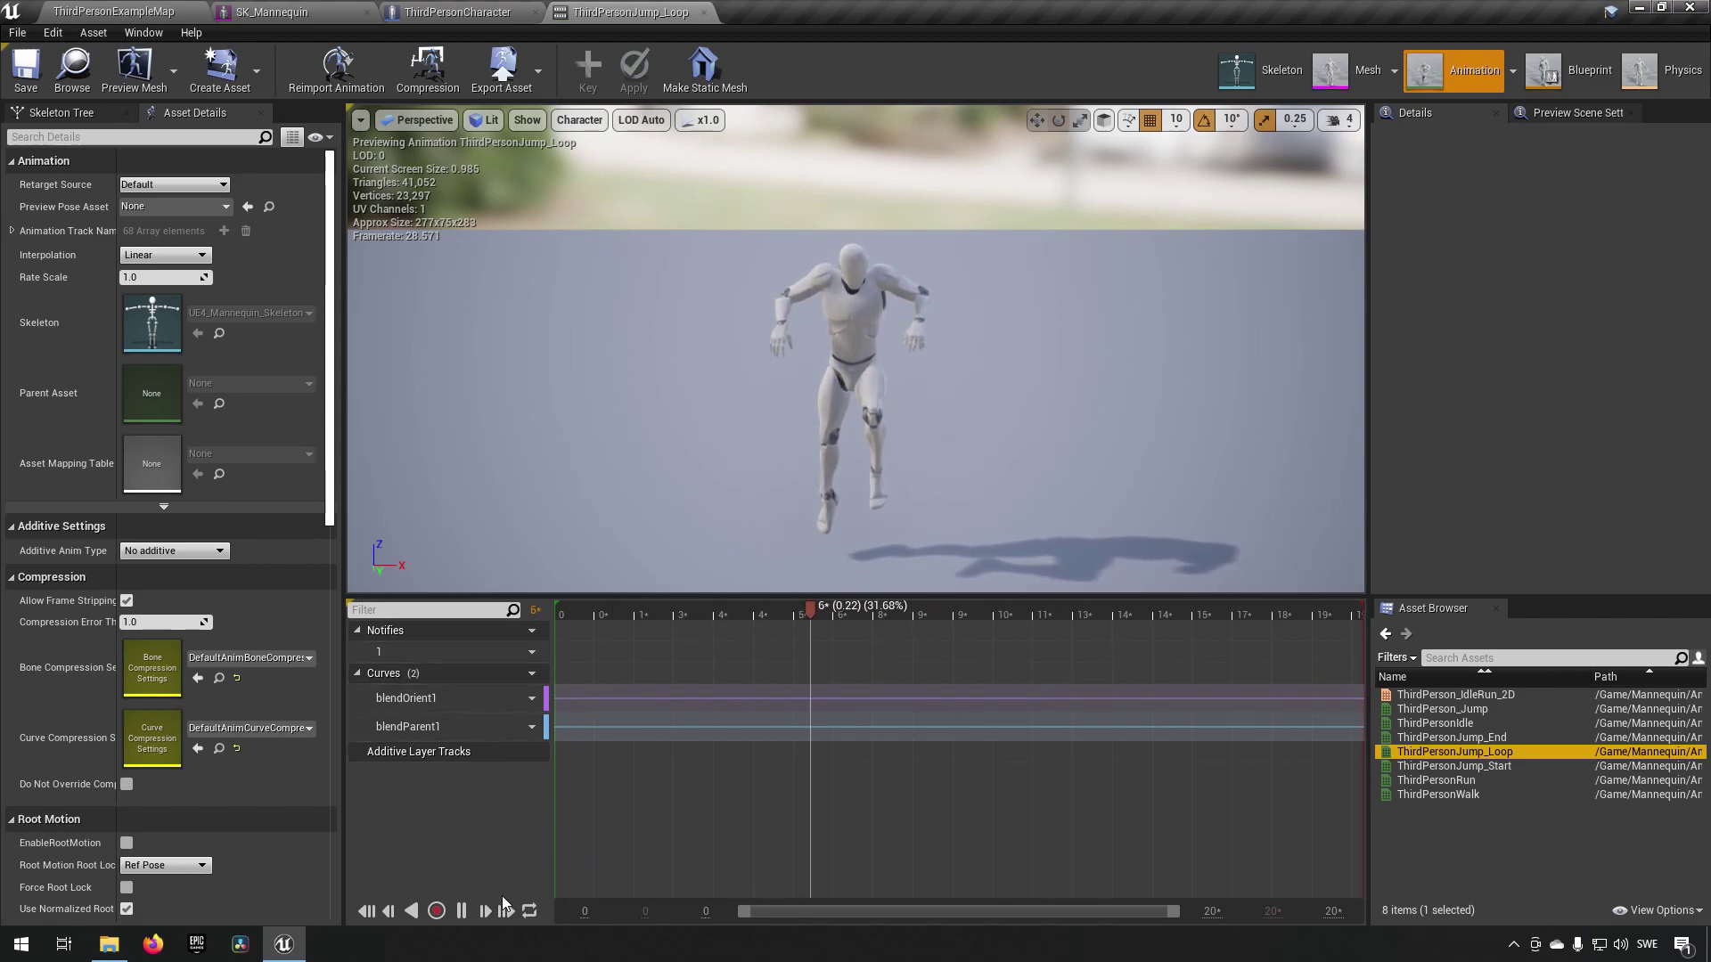
- Pause the ThirdPersonJump_Loop preview at frame 6
click(461, 910)
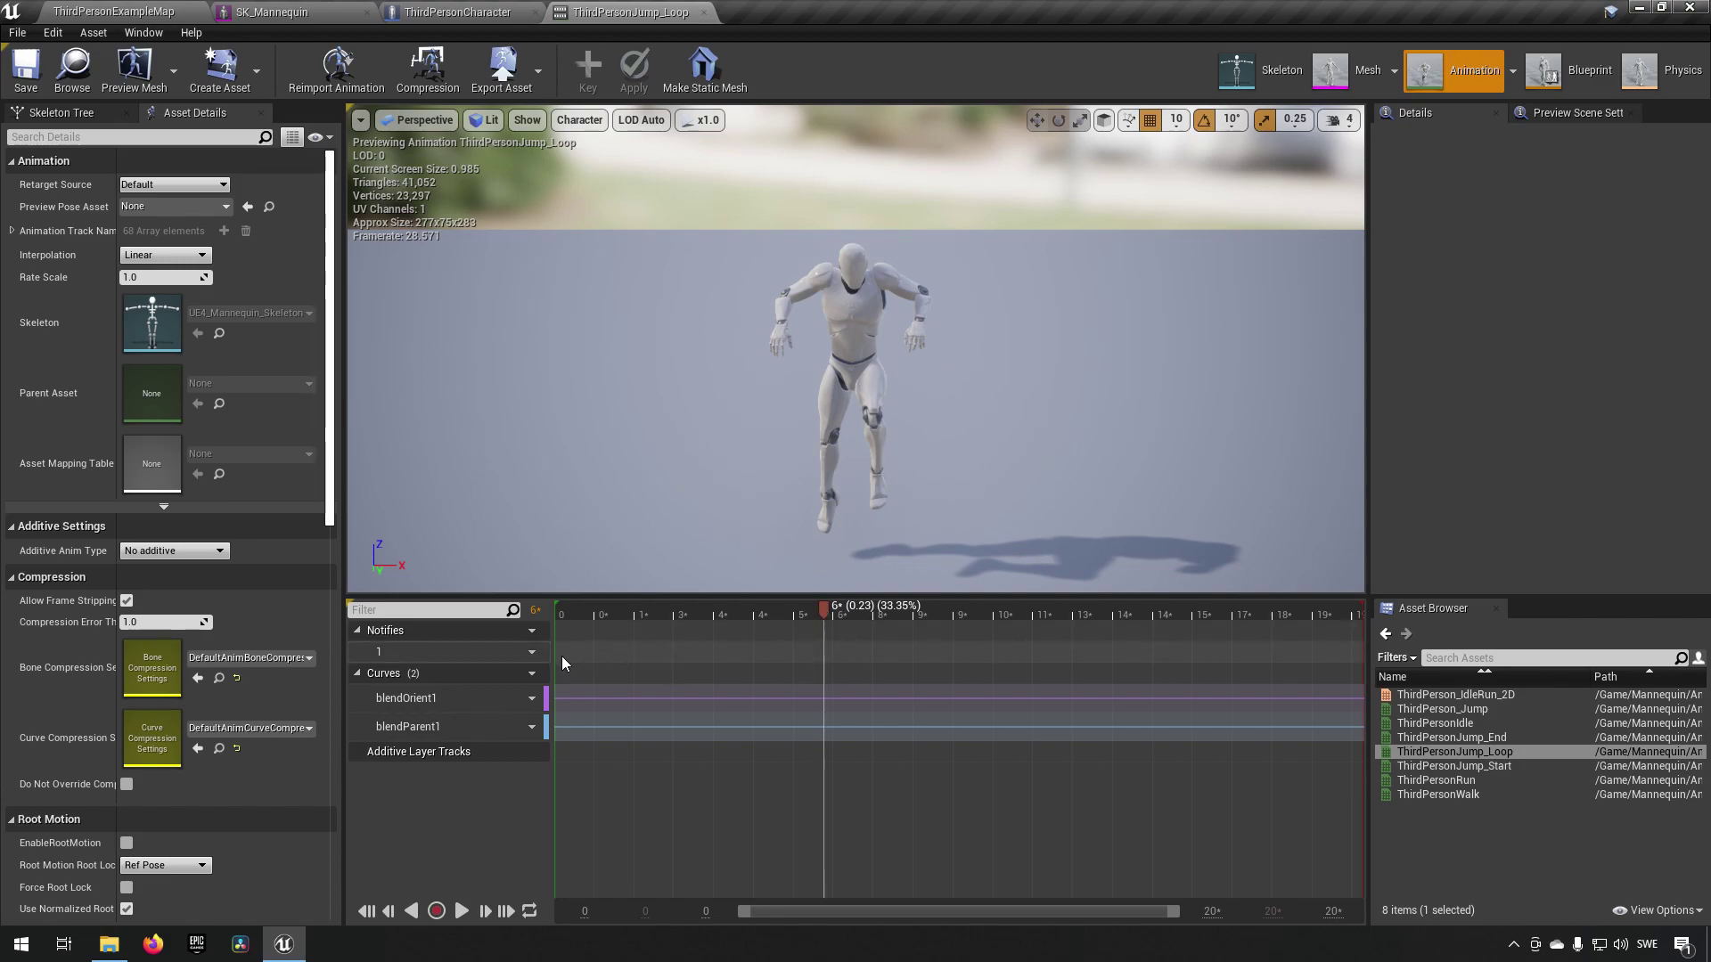
- Add a new notify named JumpLoopNotify on the Notifies track at frame 5
right_click(749, 660)
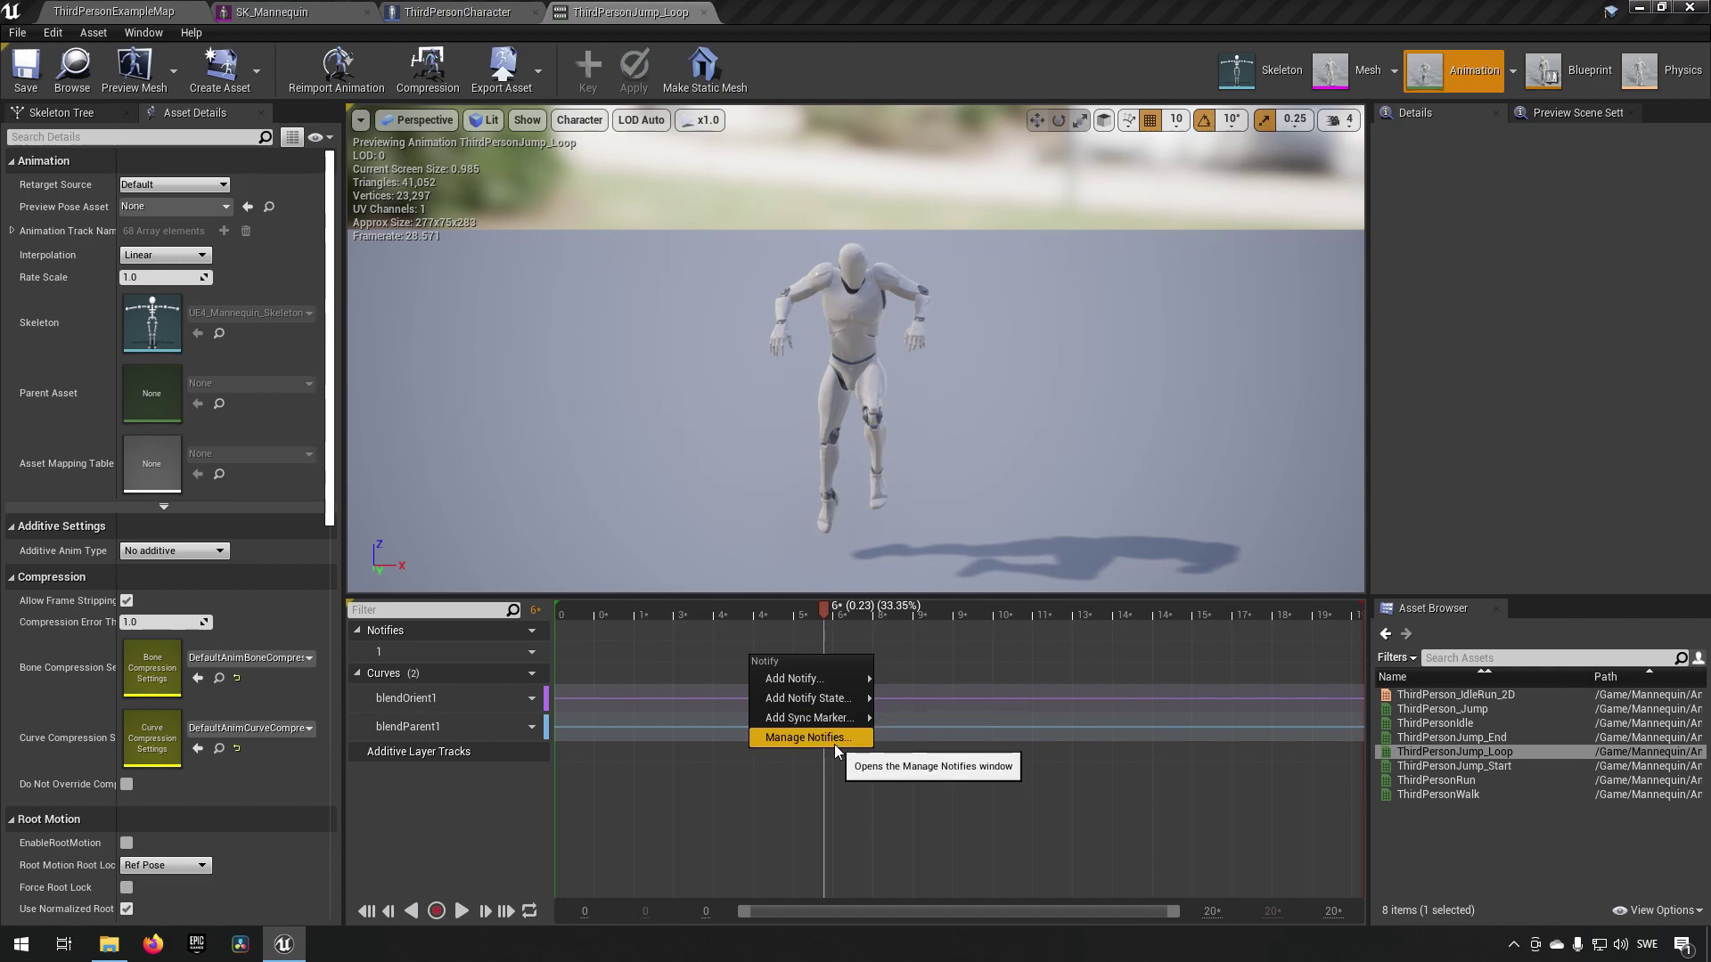
mouse_move(802, 676)
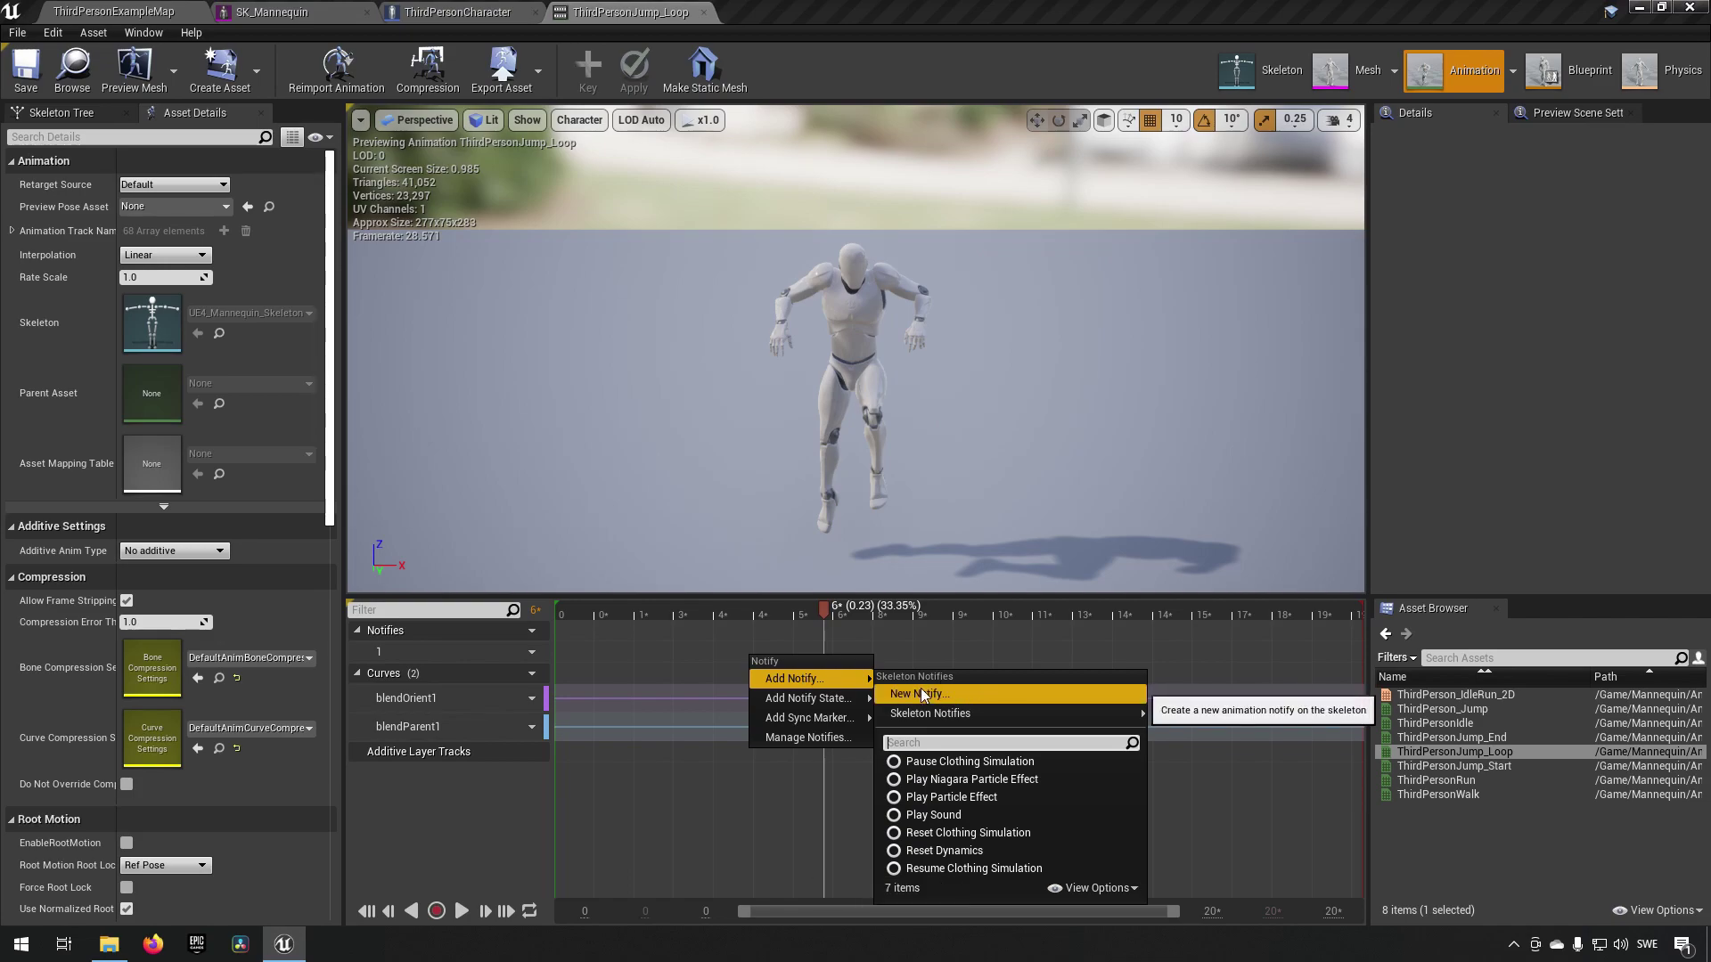
mouse_move(984, 713)
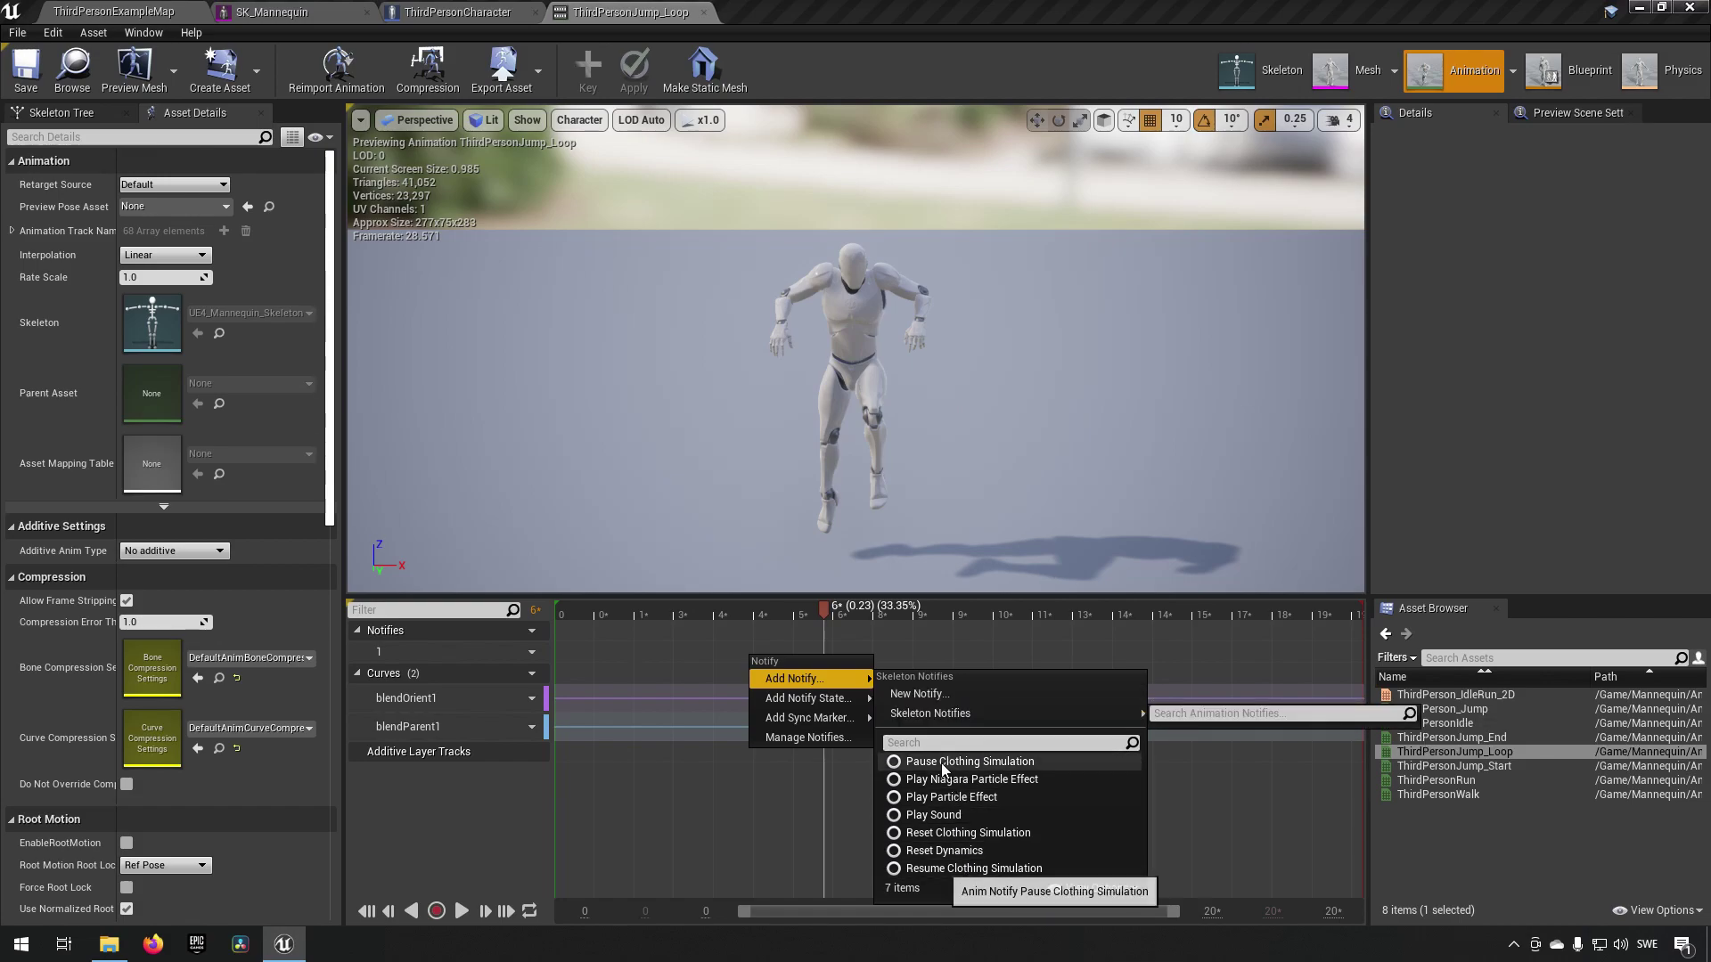
click(943, 693)
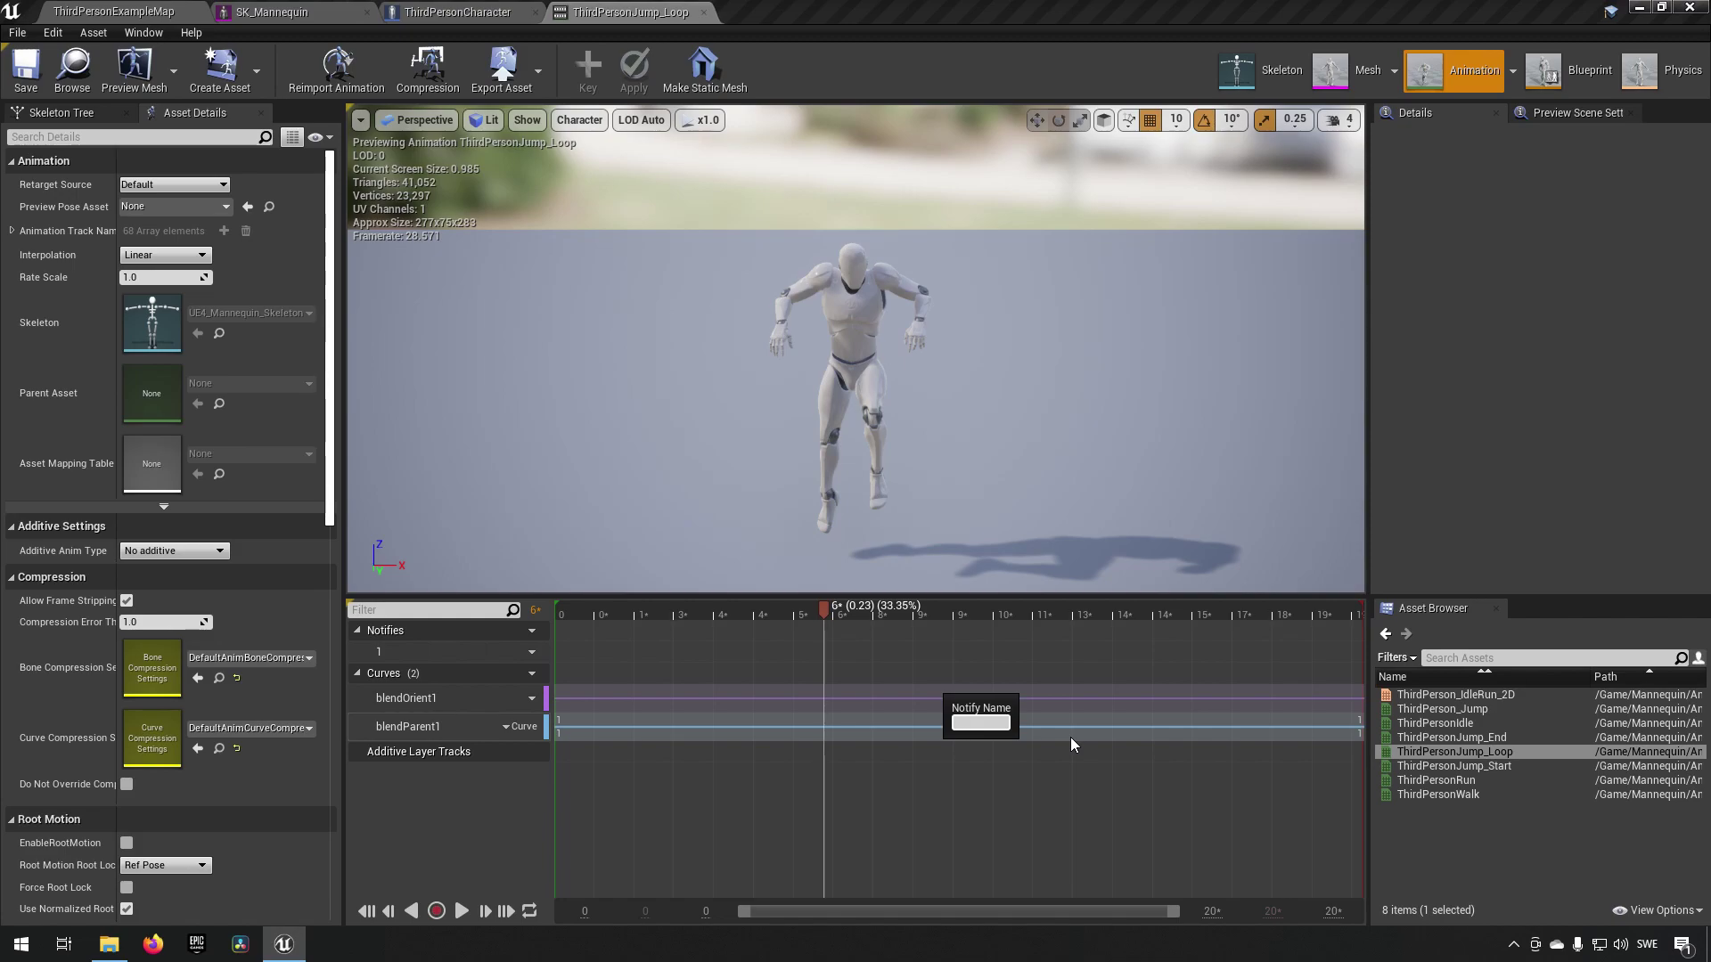
text(JumpLoppN)
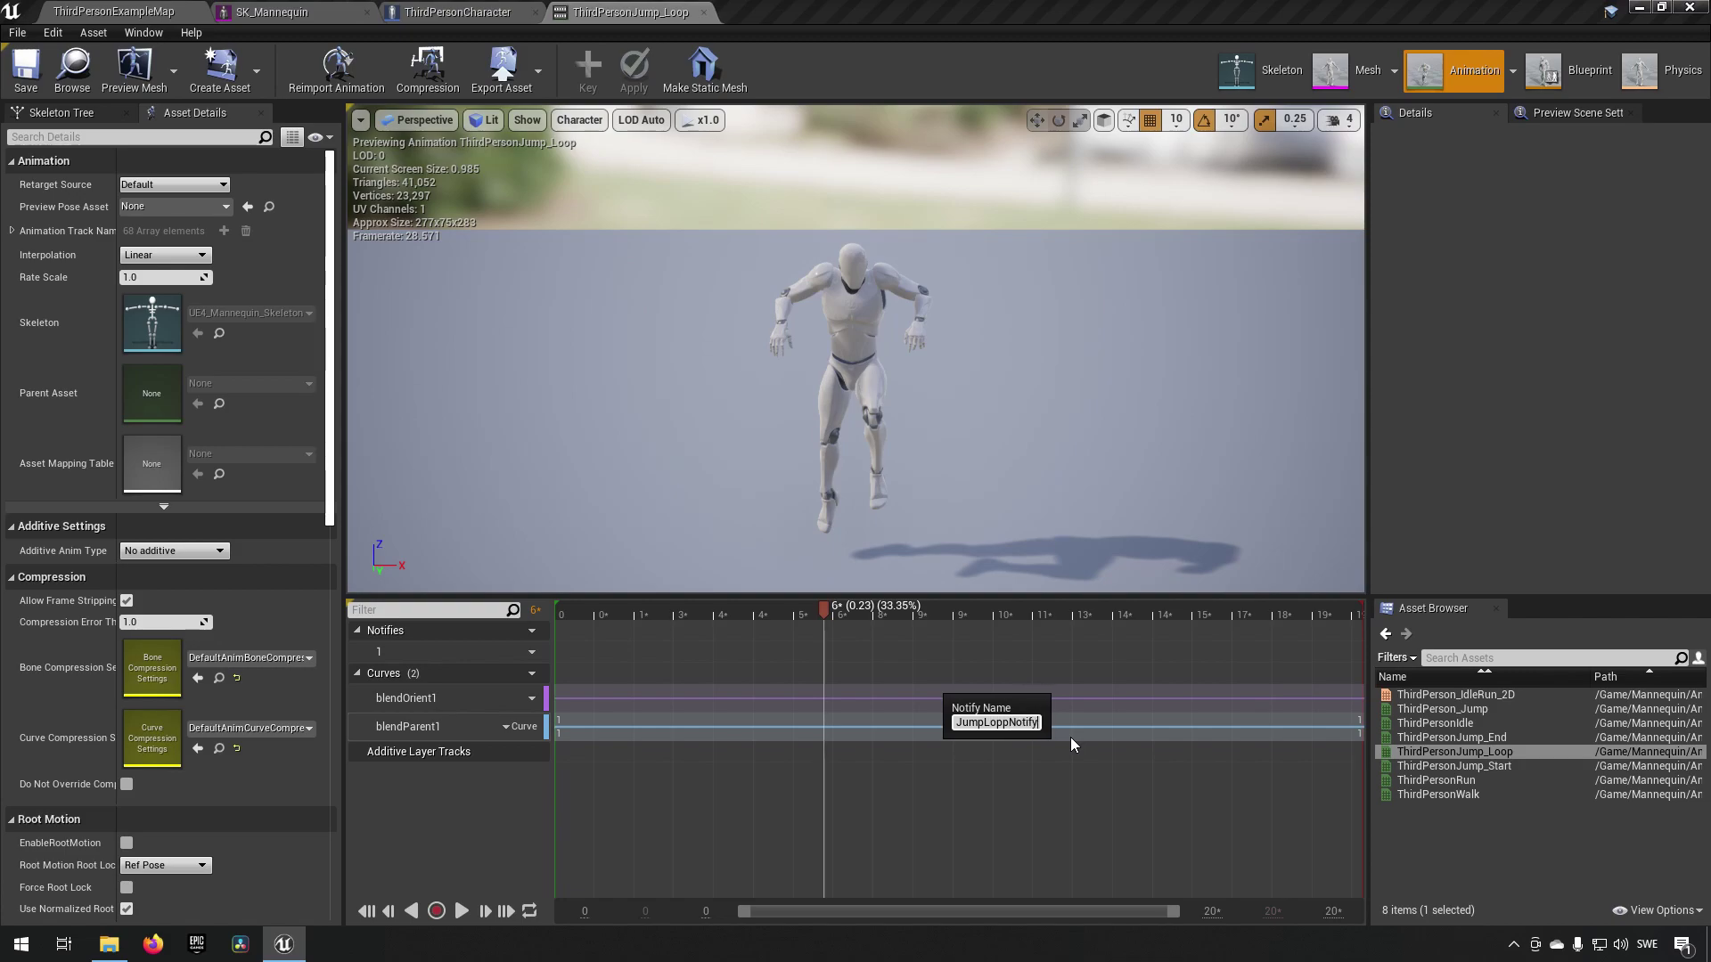
text(otify)
key(Left)
key(Left)
key(Left)
key(Left)
key(Left)
key(Left)
key(Left)
key(Left)
key(Left)
key(Delete)
text(o)
key(Return)
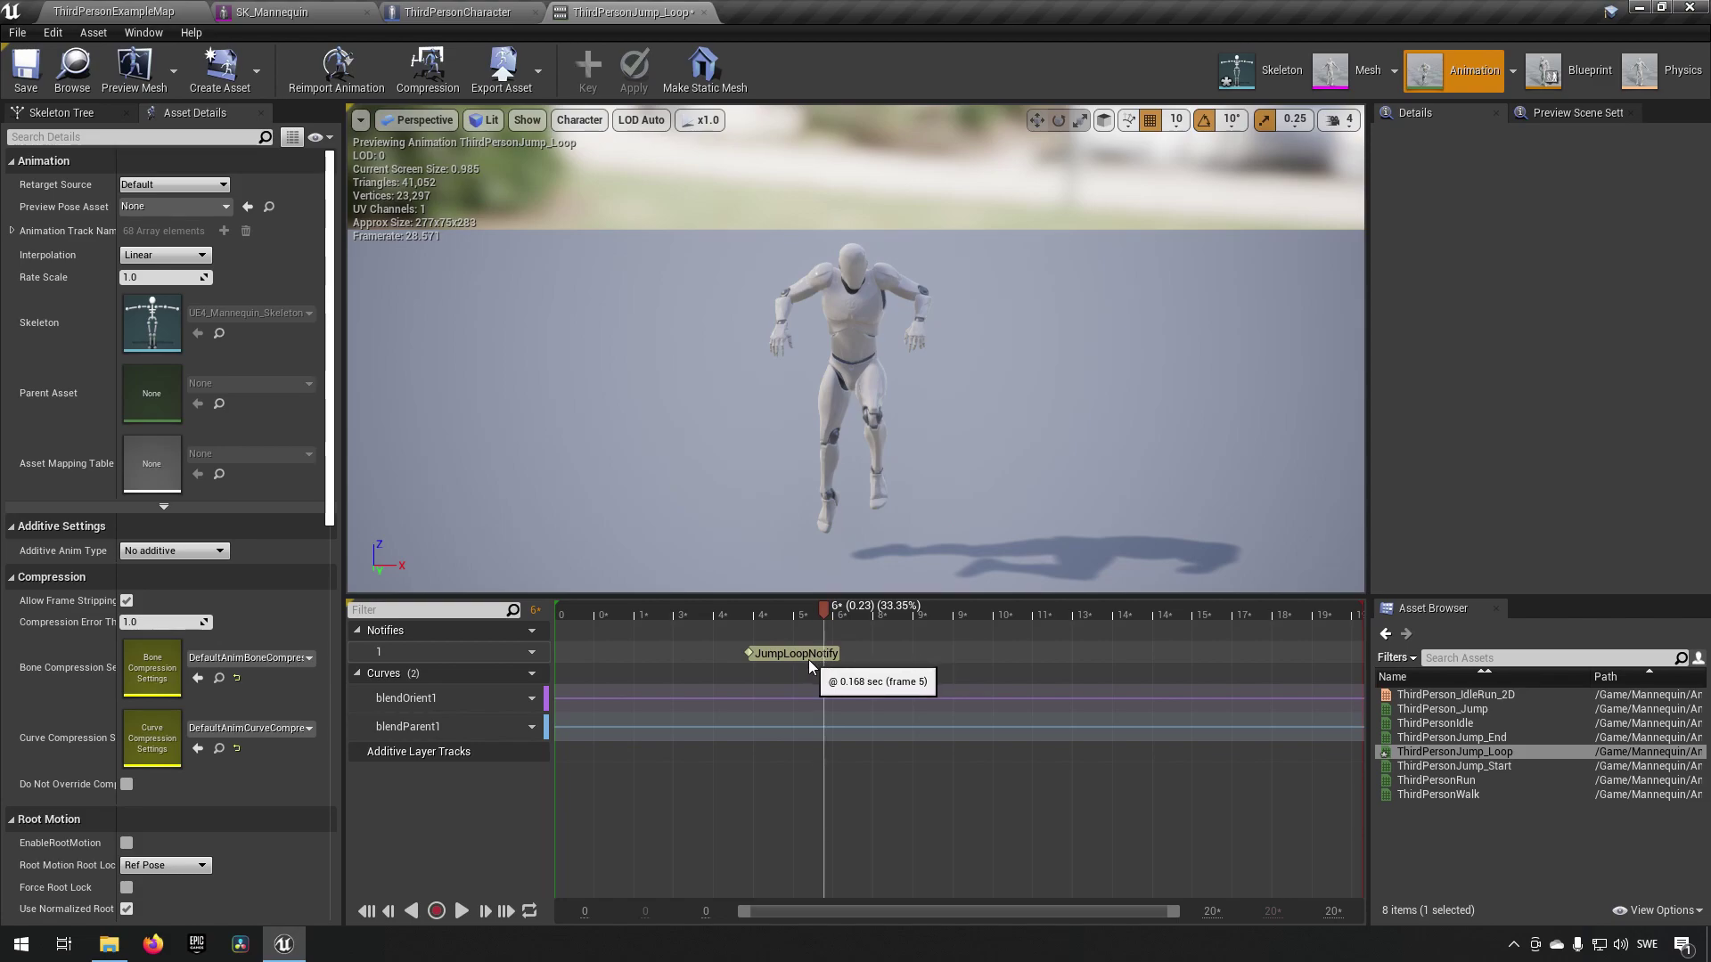
- Scrub the playhead across JumpLoopNotify, then save ThirdPersonJump_Loop and return to the map
drag(826, 607, 750, 611)
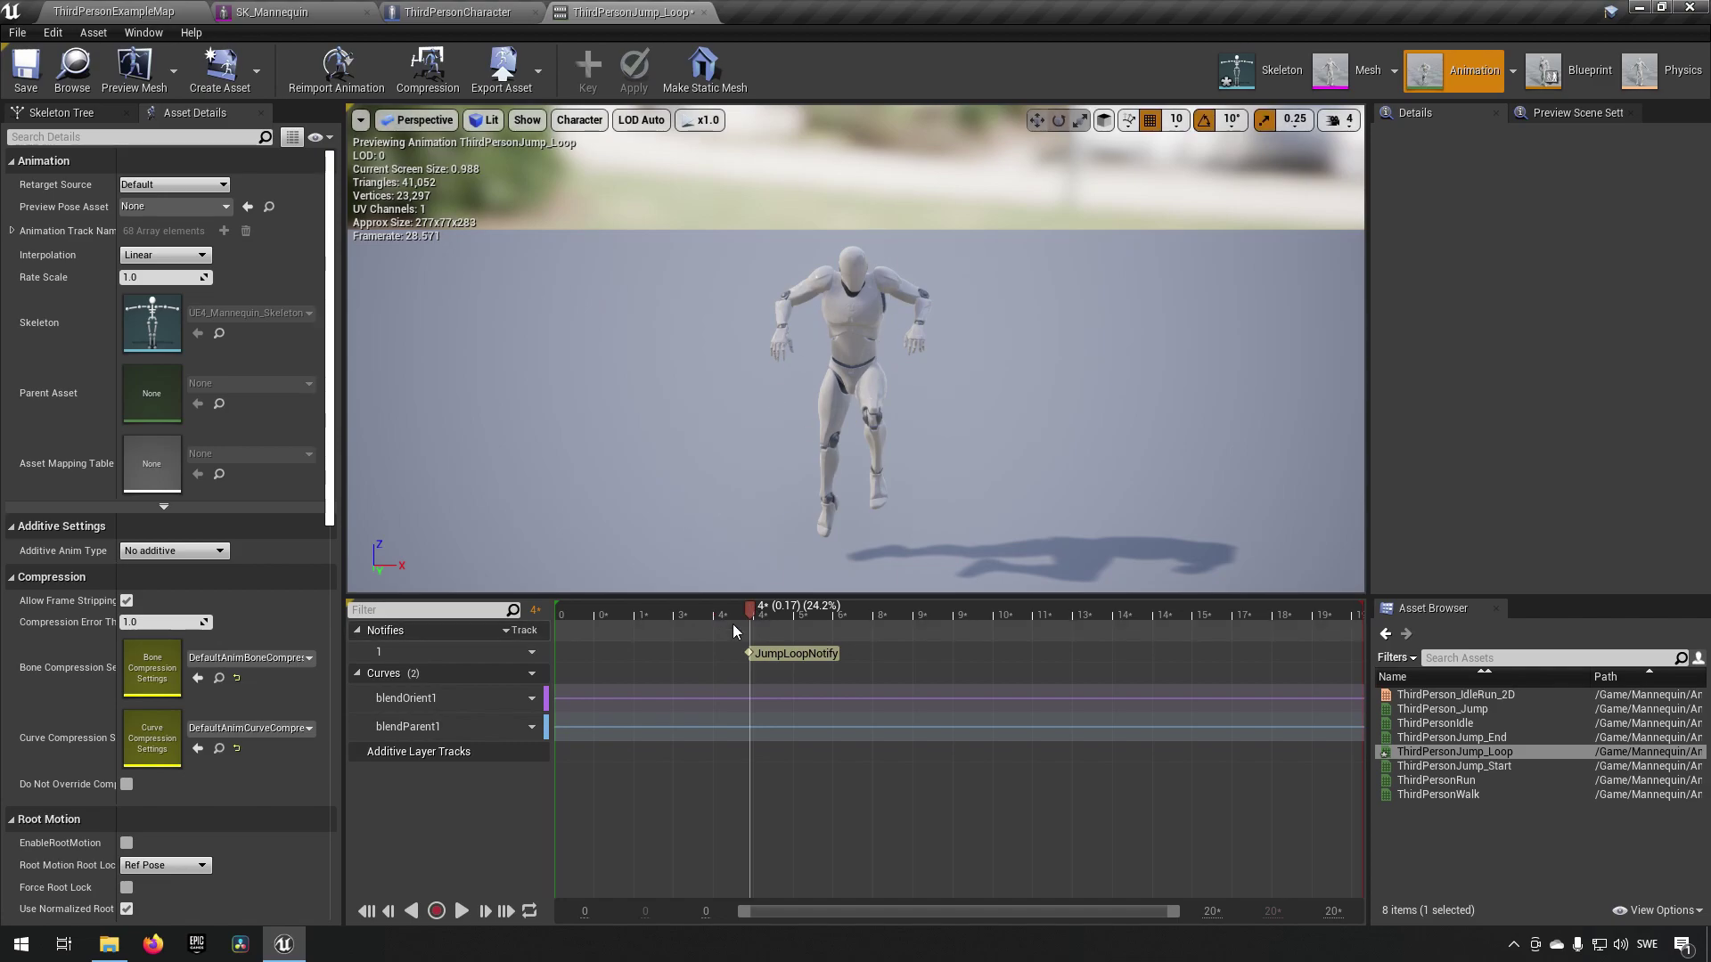
mouse_move(754, 611)
mouse_down()
mouse_move(566, 611)
mouse_move(753, 610)
mouse_up()
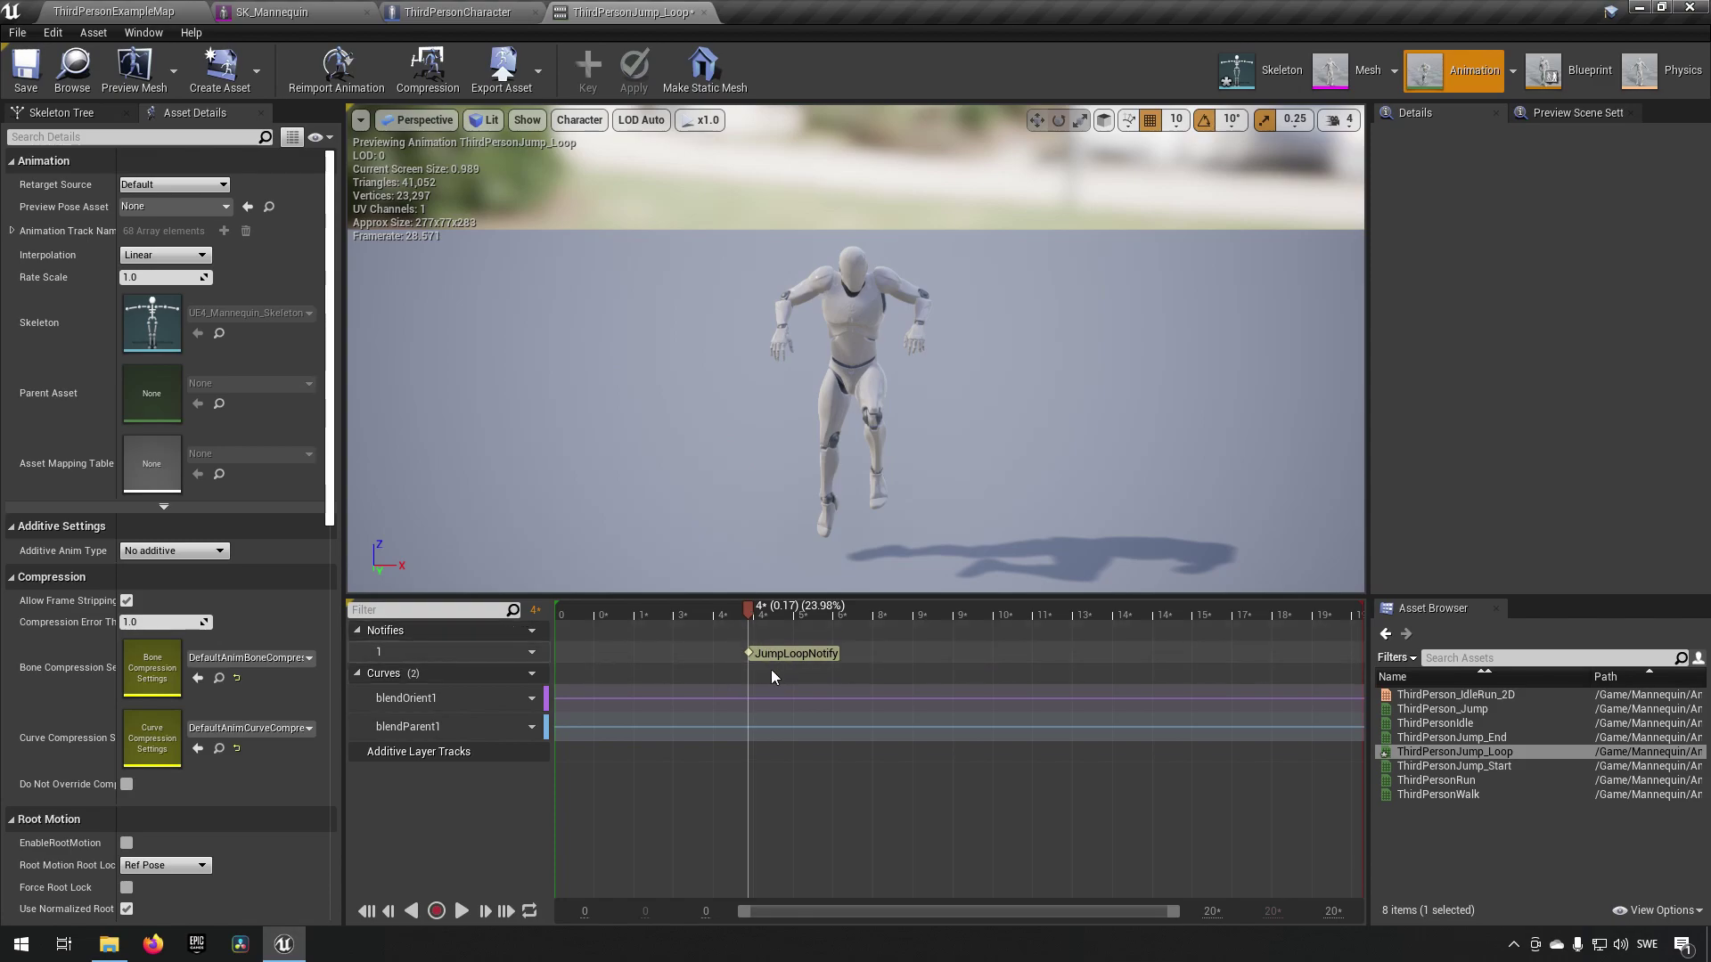
drag(748, 617, 1312, 645)
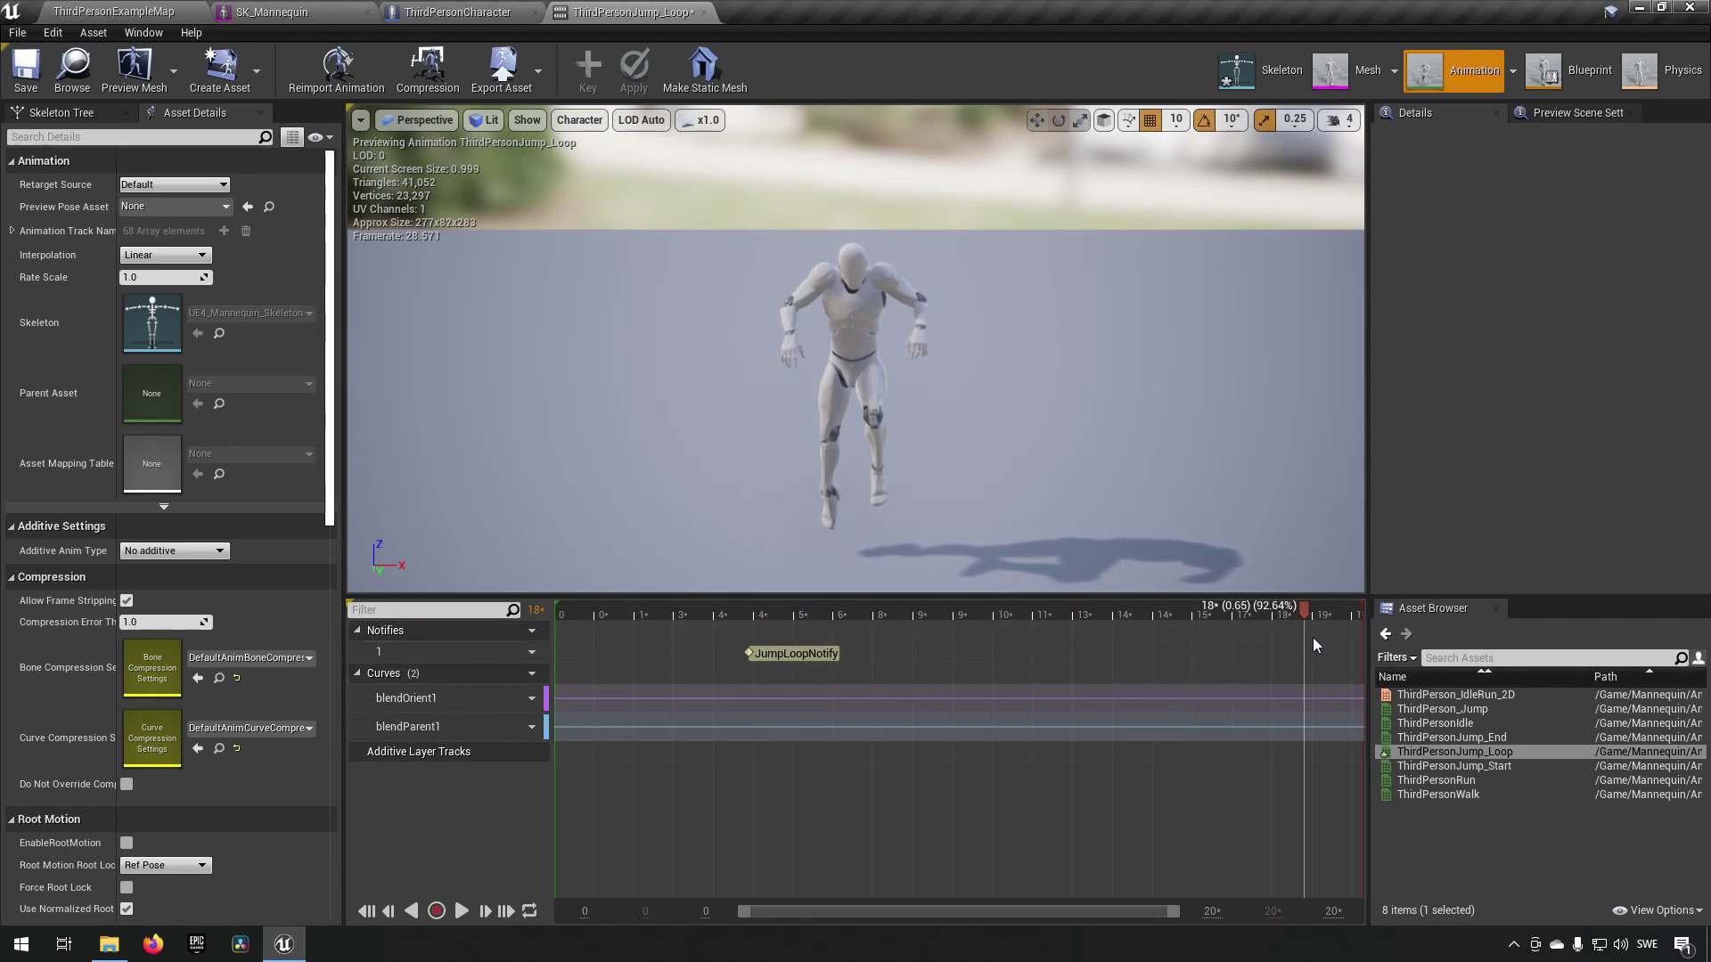
click(580, 611)
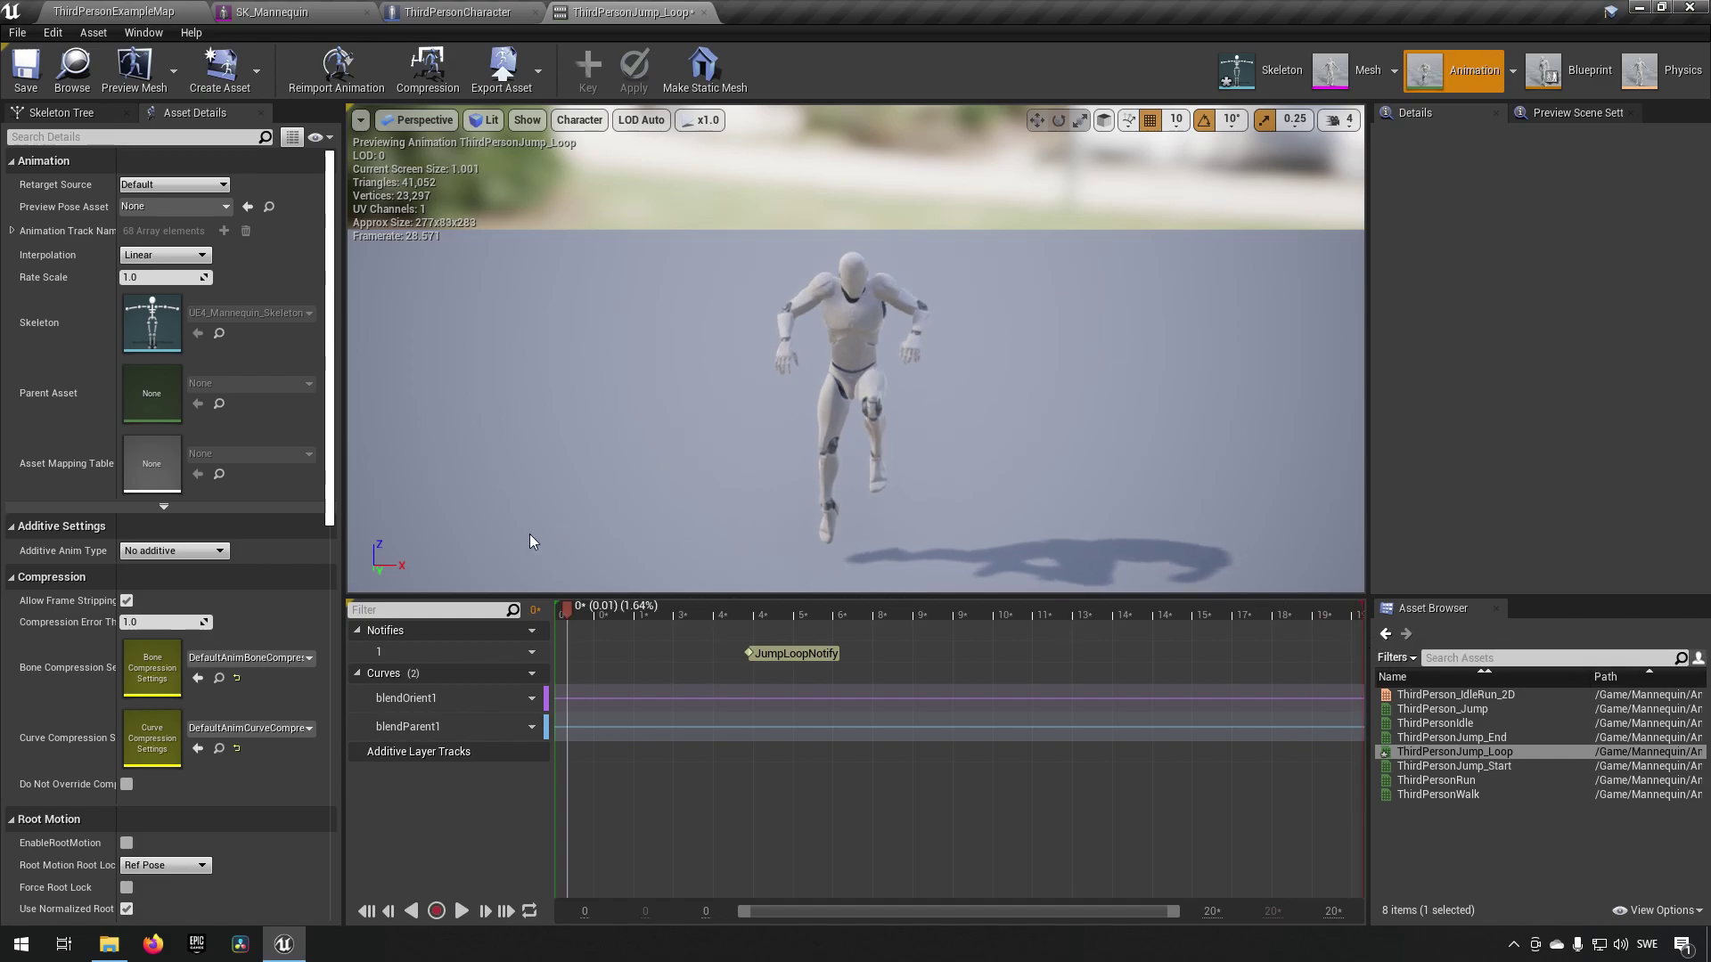
drag(615, 611, 1125, 659)
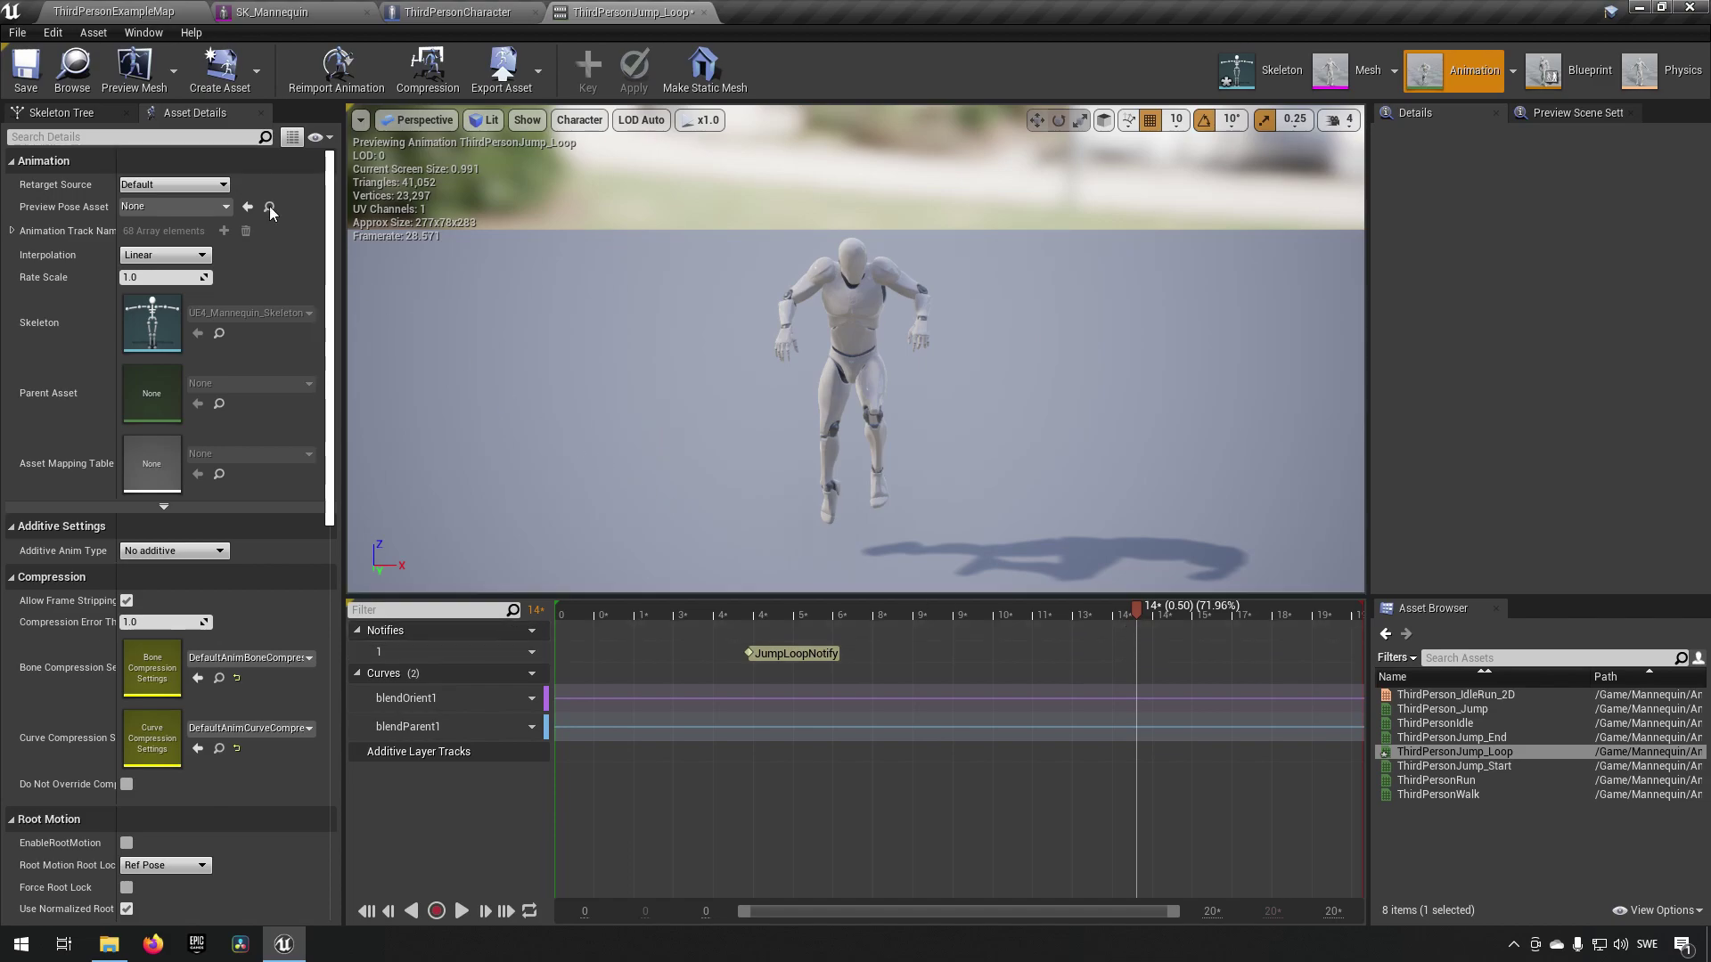
click(41, 89)
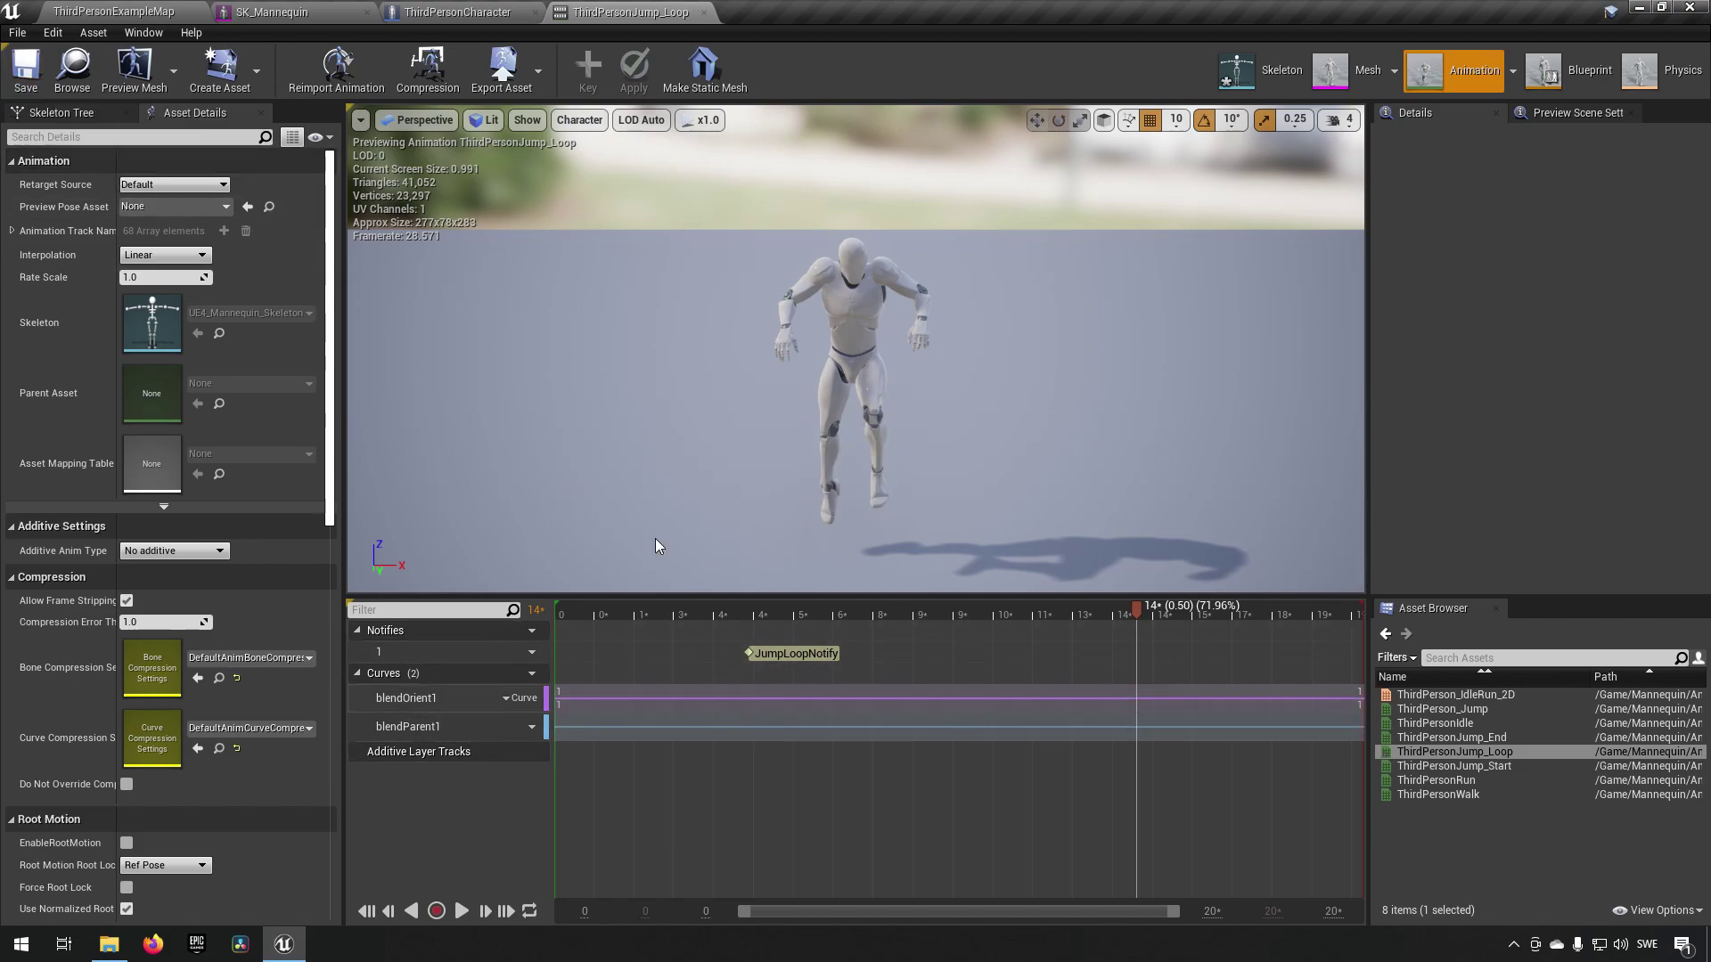
click(143, 12)
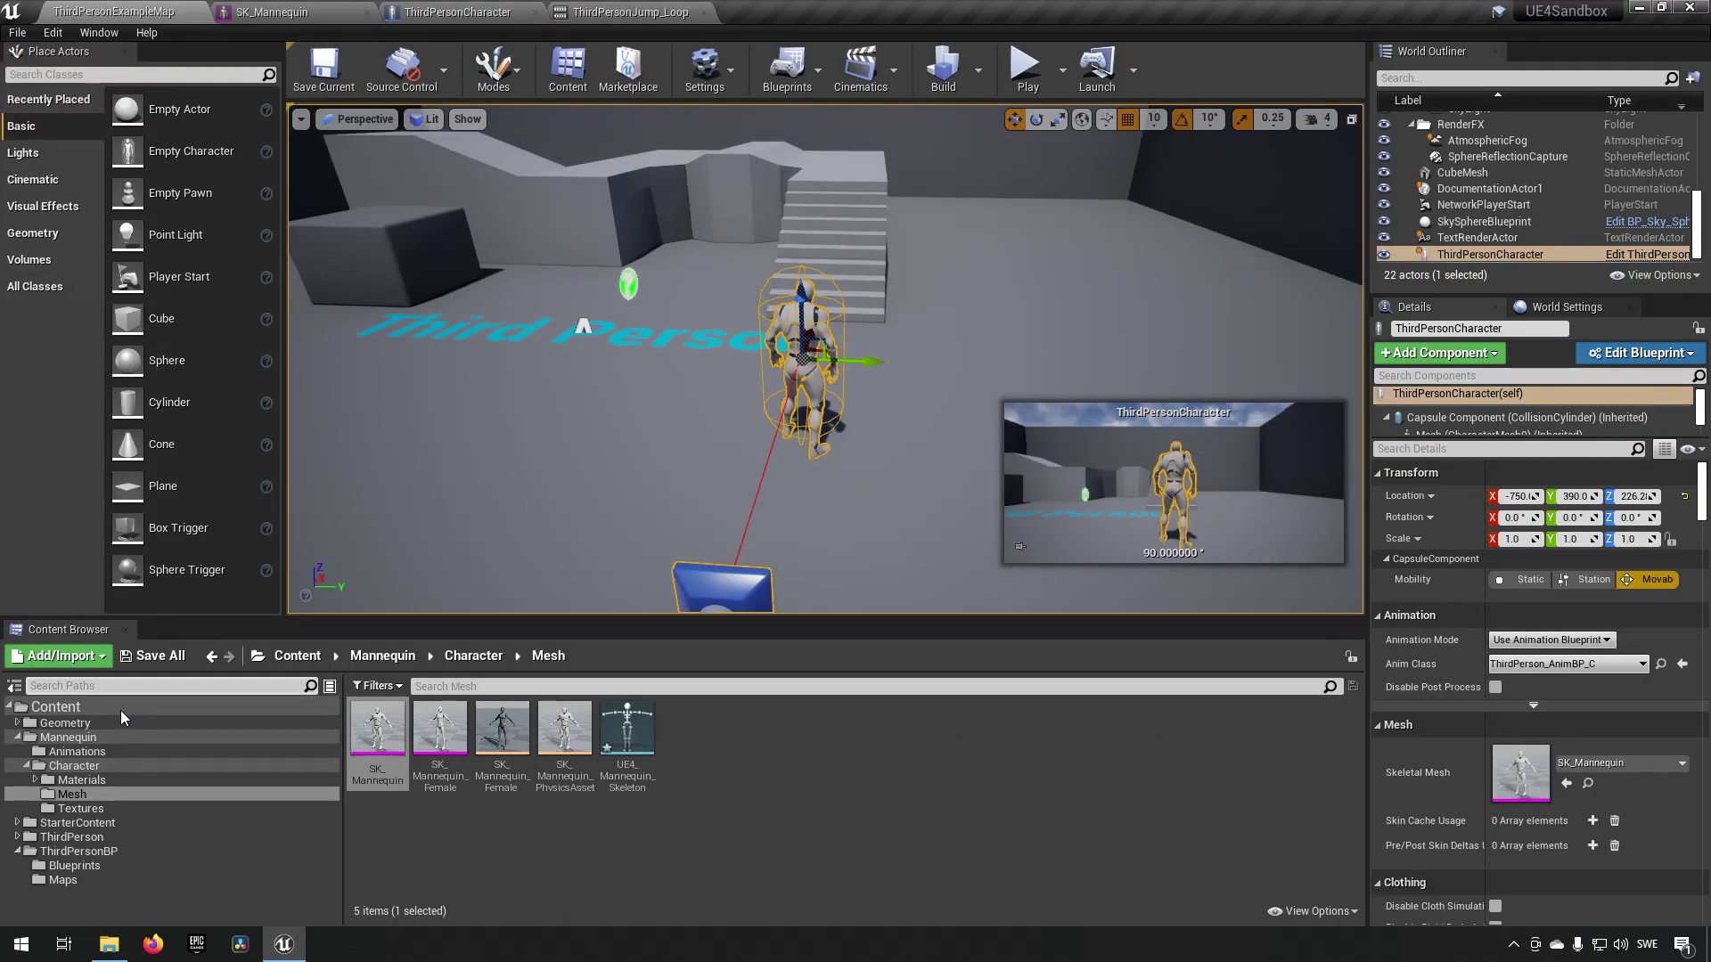
- Create a new folder named Blueprint under Content and open it
click(61, 706)
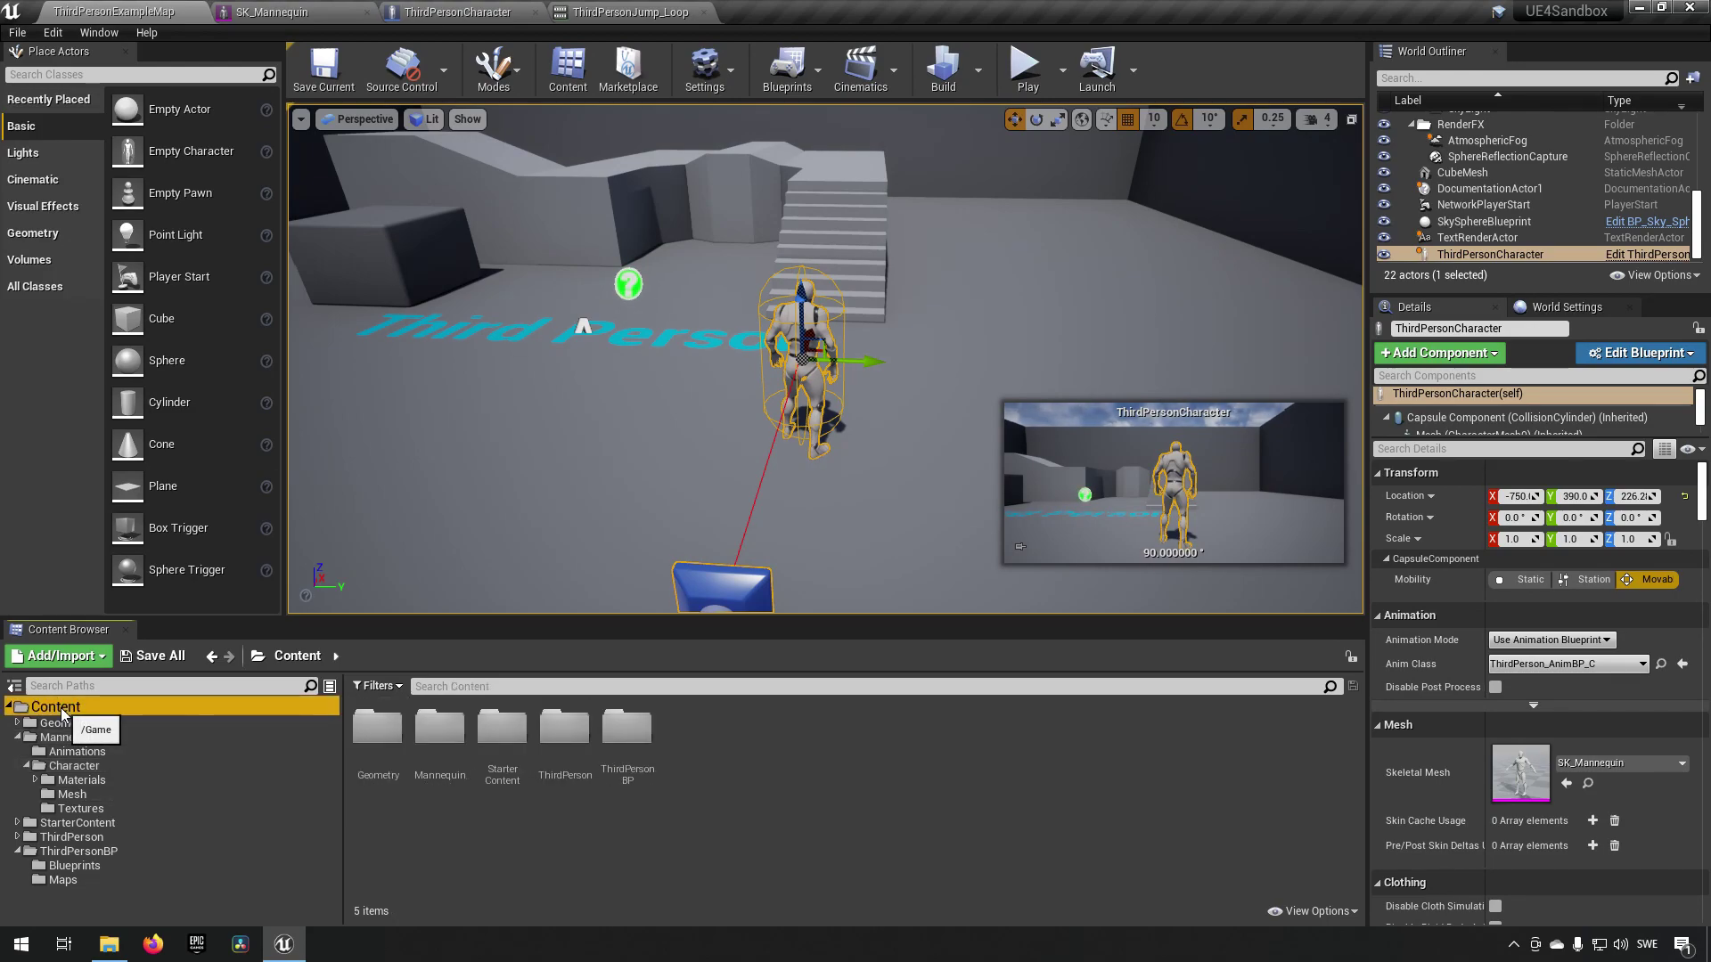
right_click(60, 713)
click(201, 296)
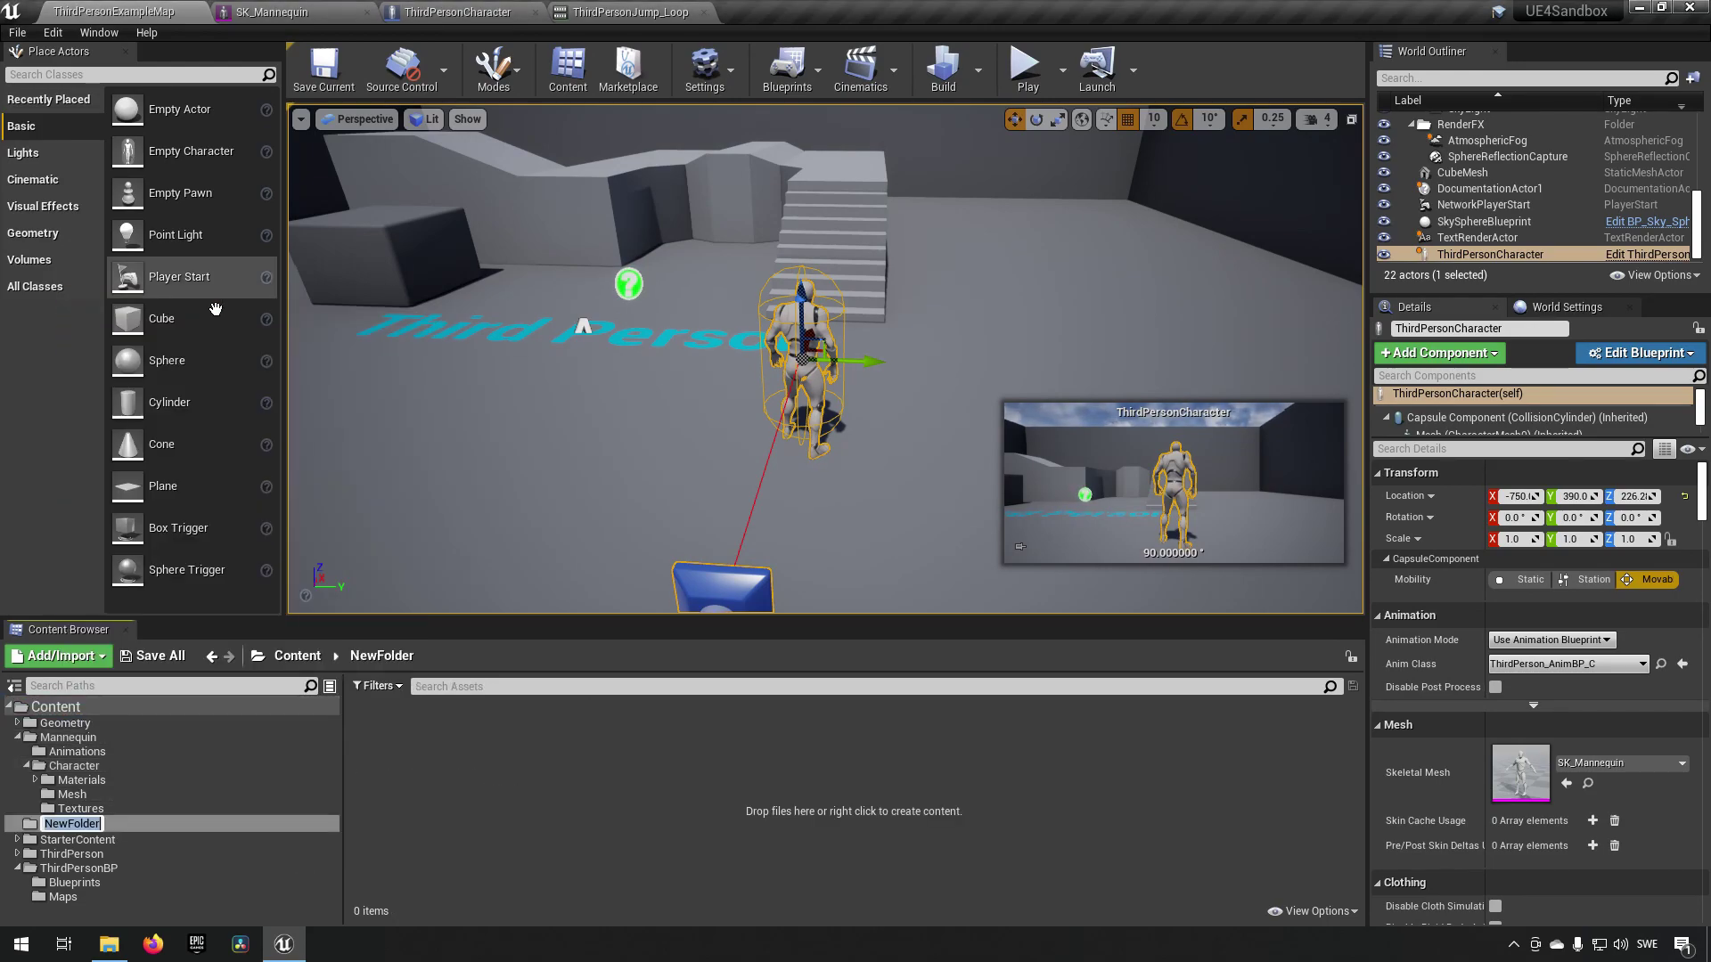
text(Blueprint)
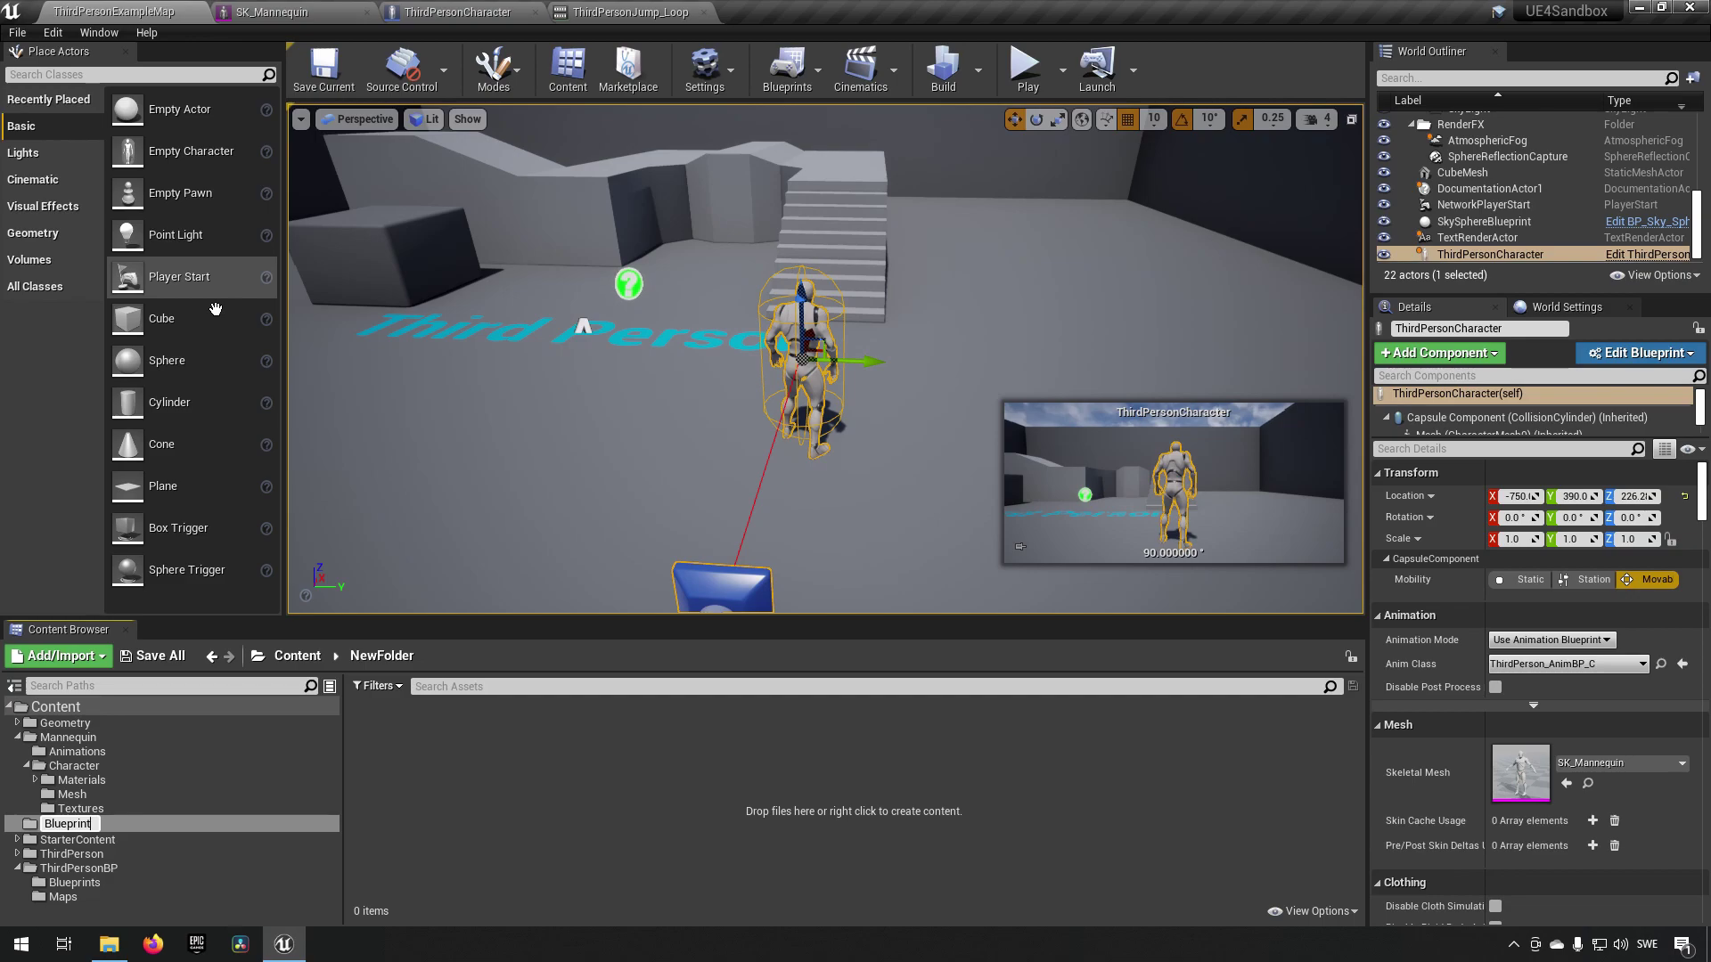
key(Return)
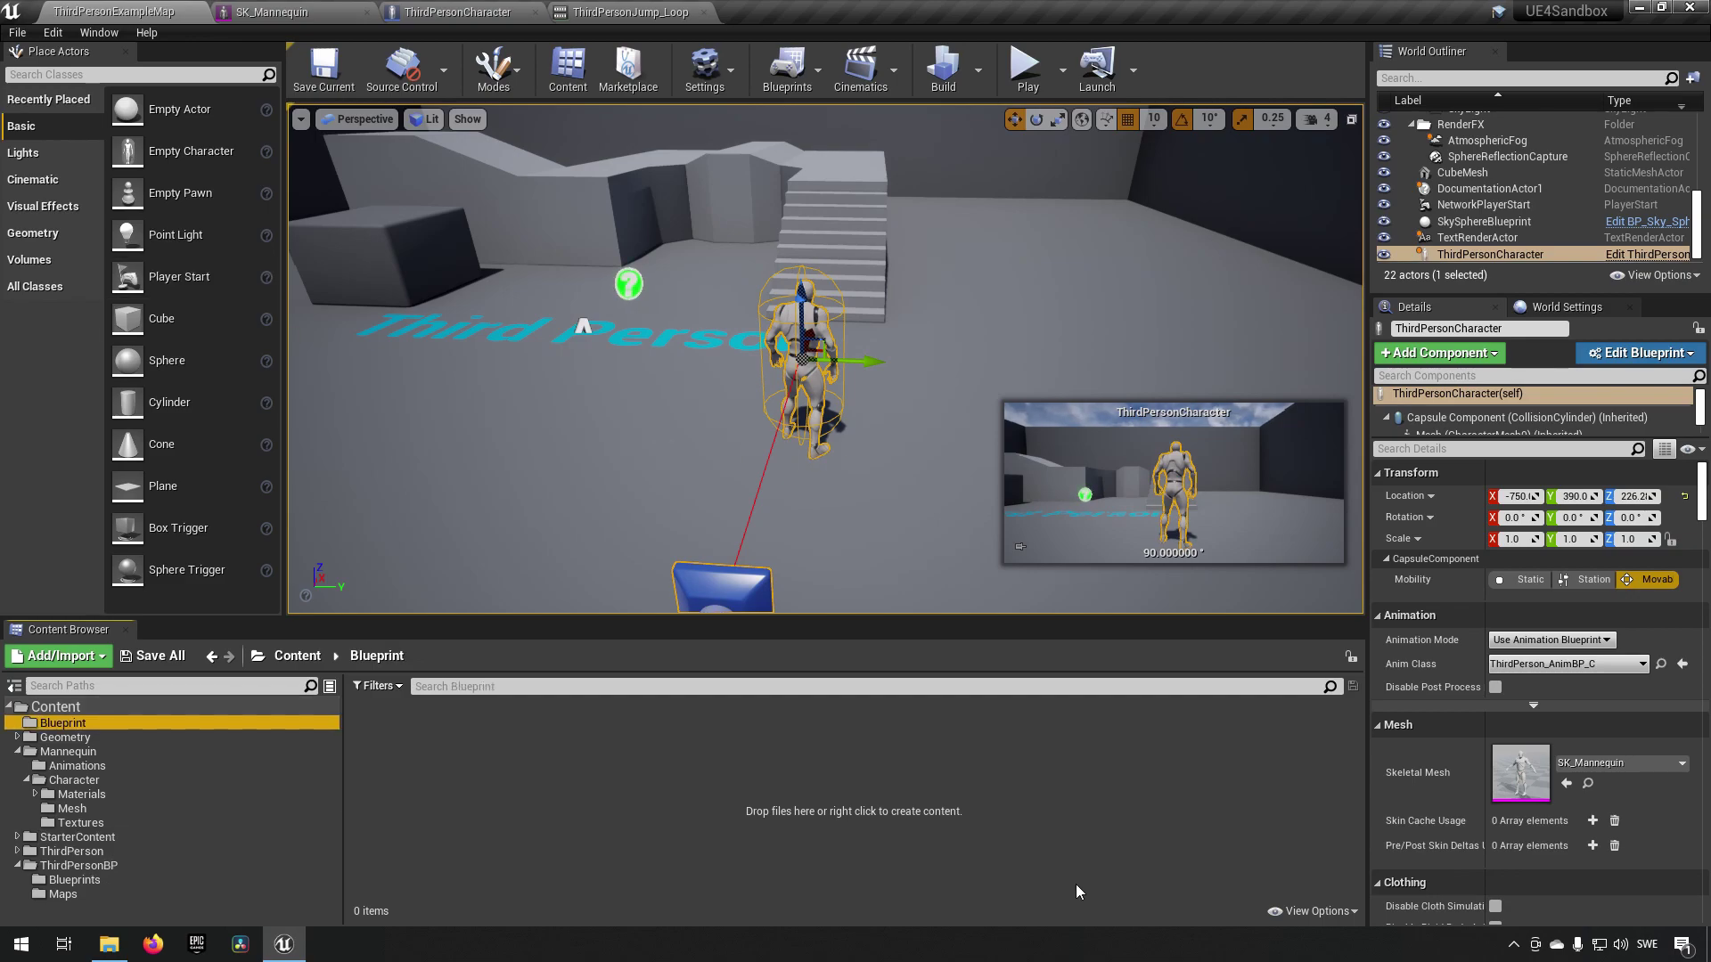
click(999, 787)
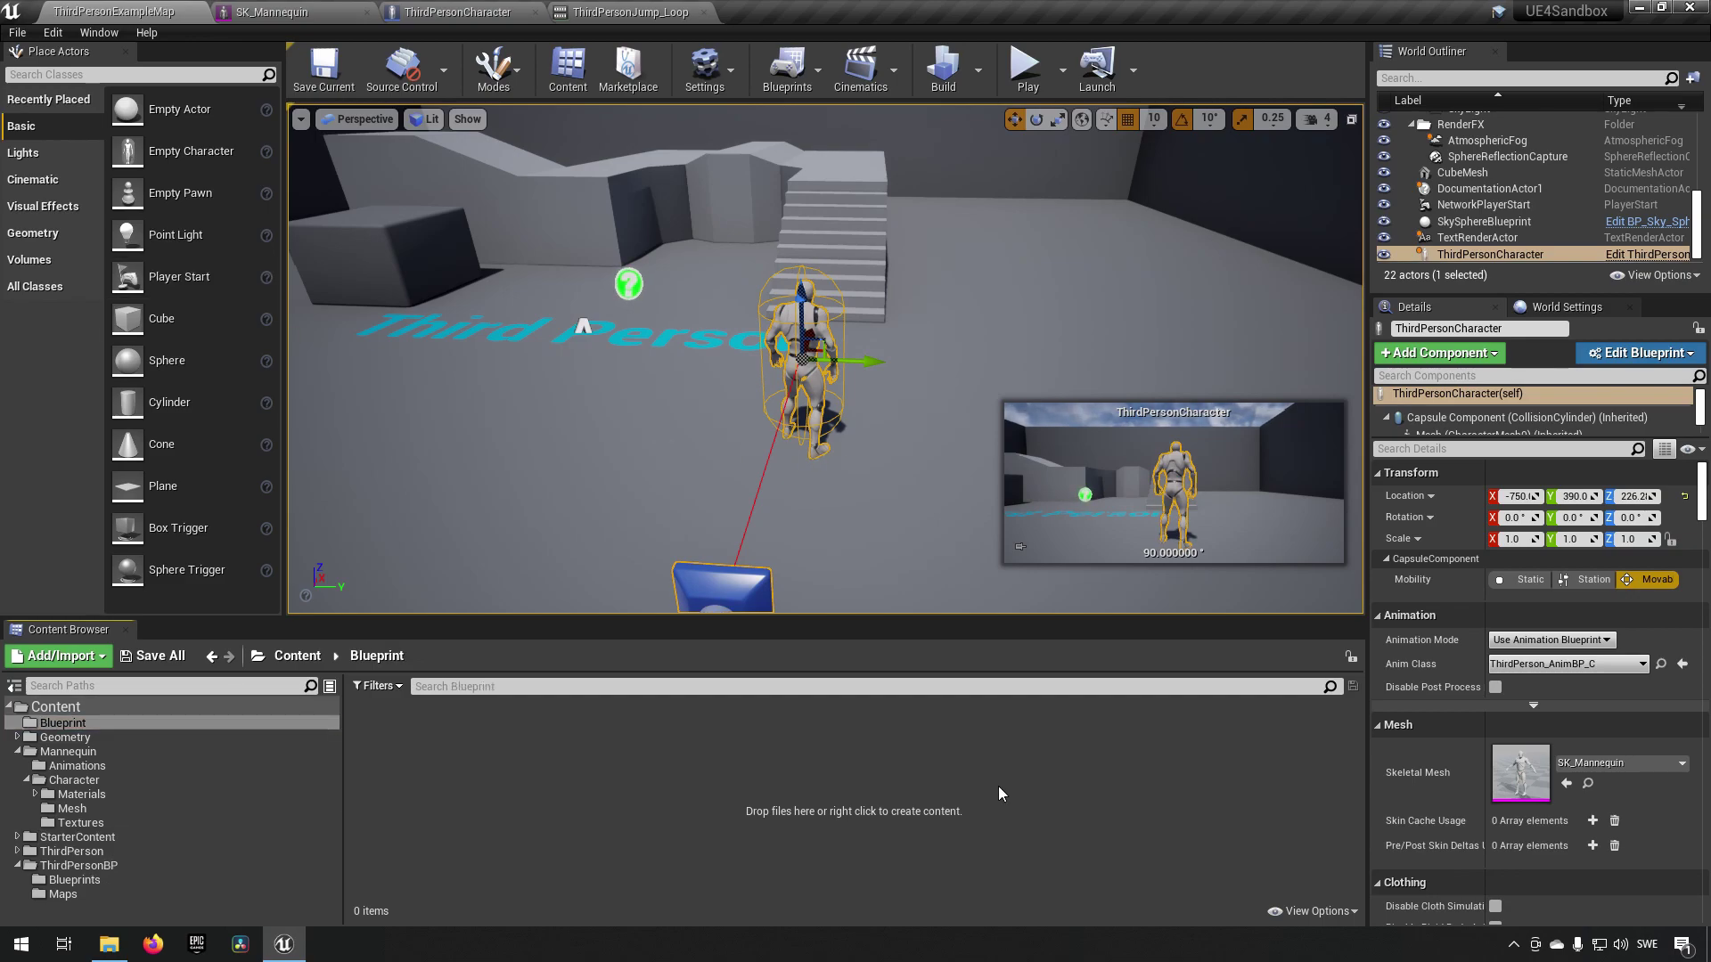
right_click(999, 787)
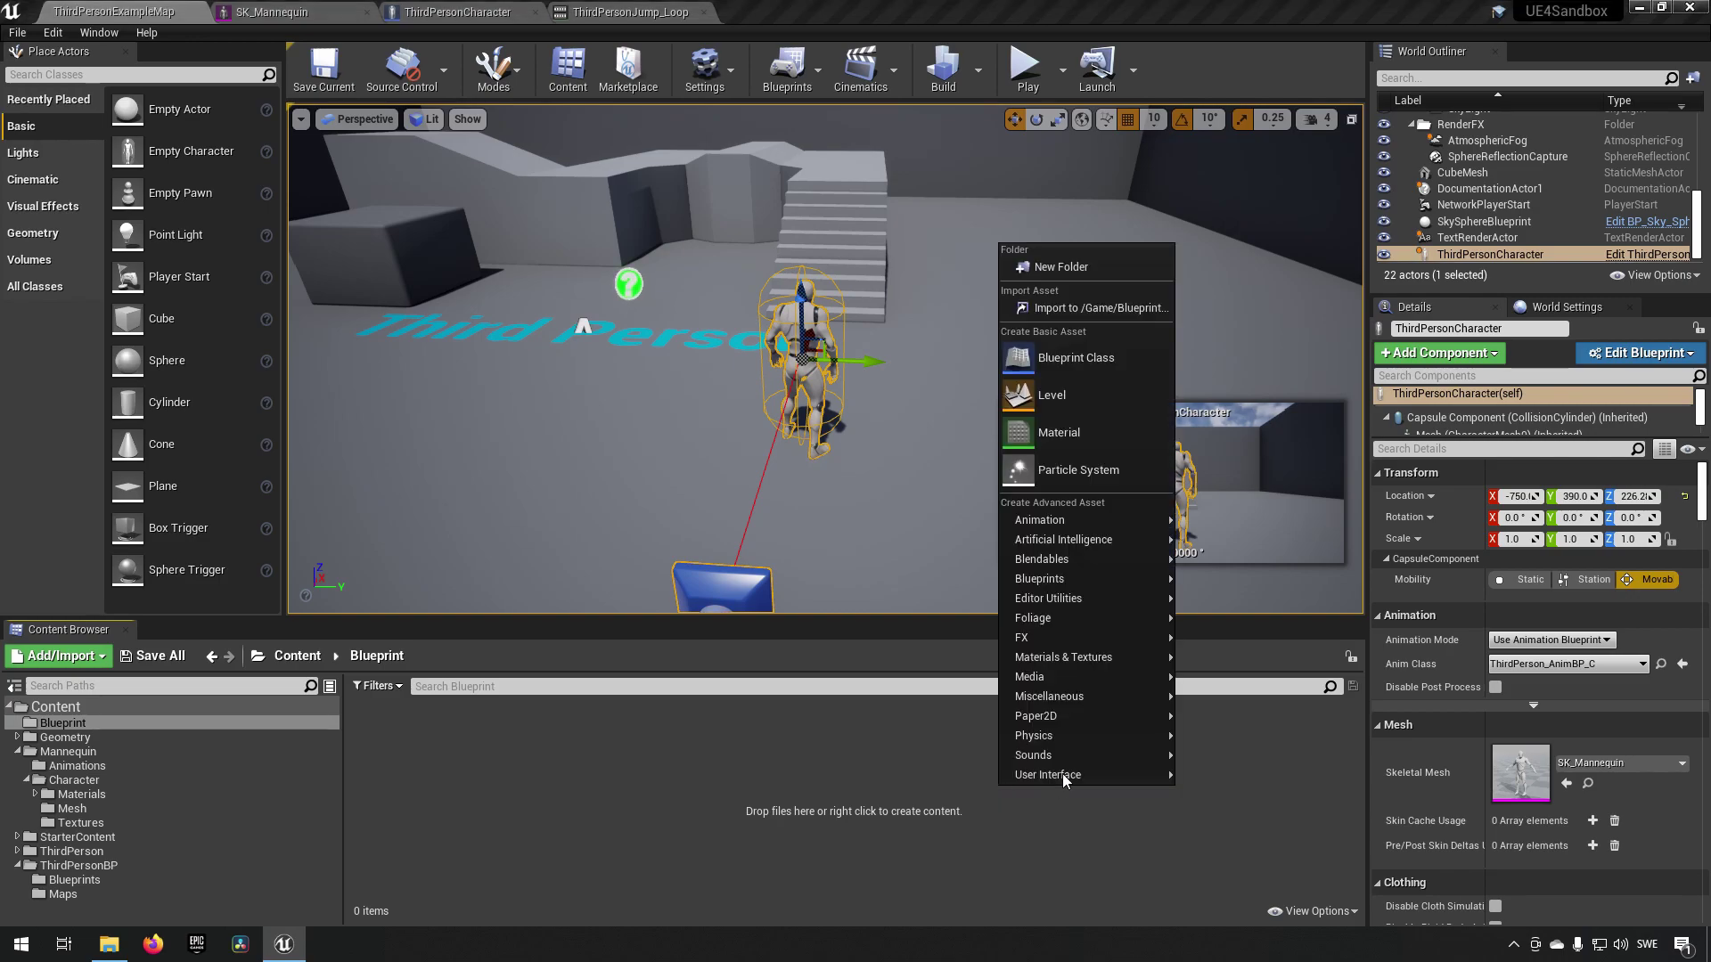
- Create a new Blueprint class with AnimNotify as its parent, found by searching 'notify'
click(1083, 366)
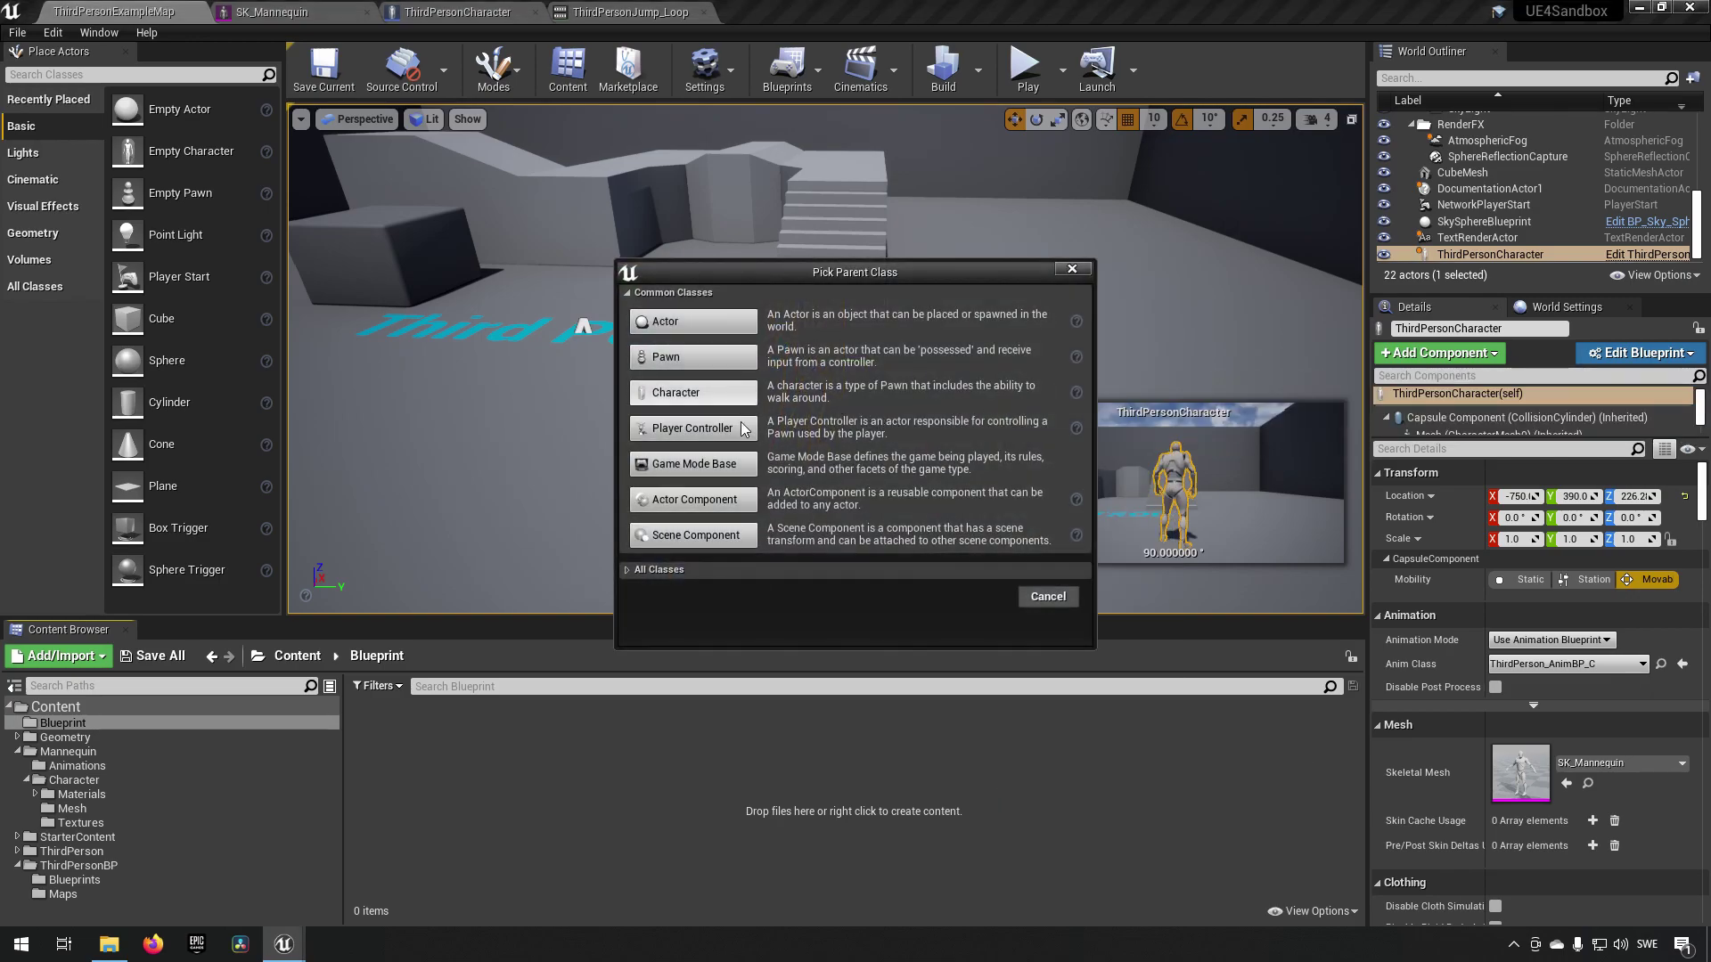
click(627, 569)
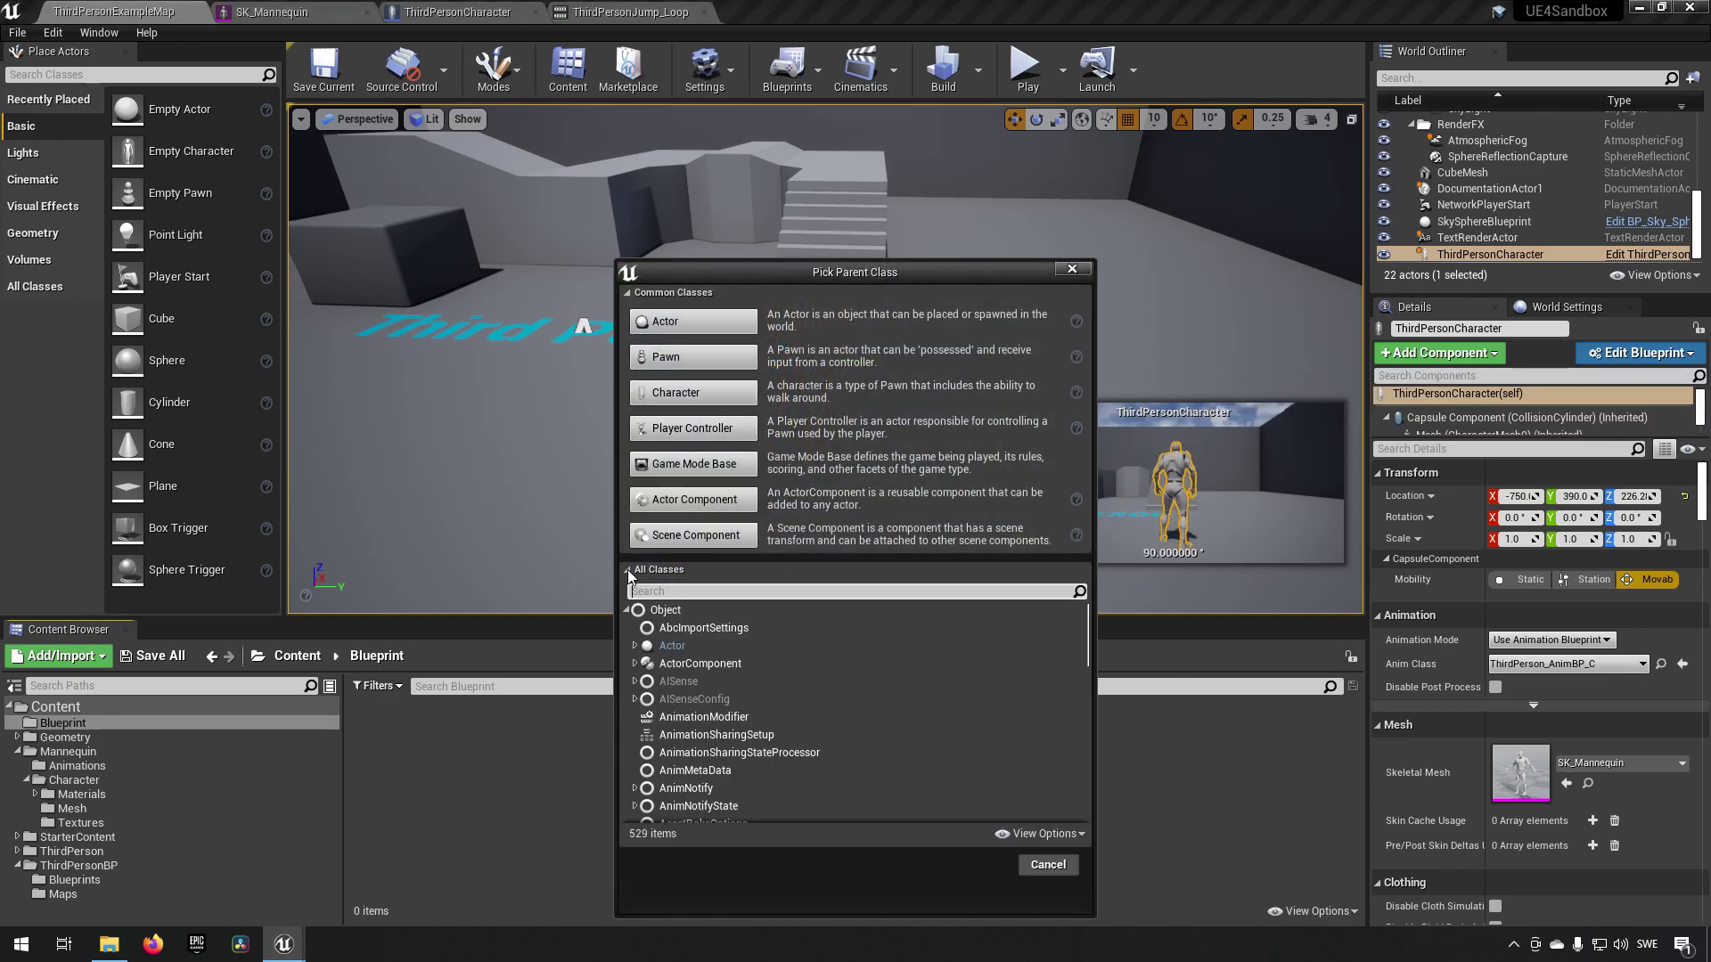
scroll(866, 627, down, 1)
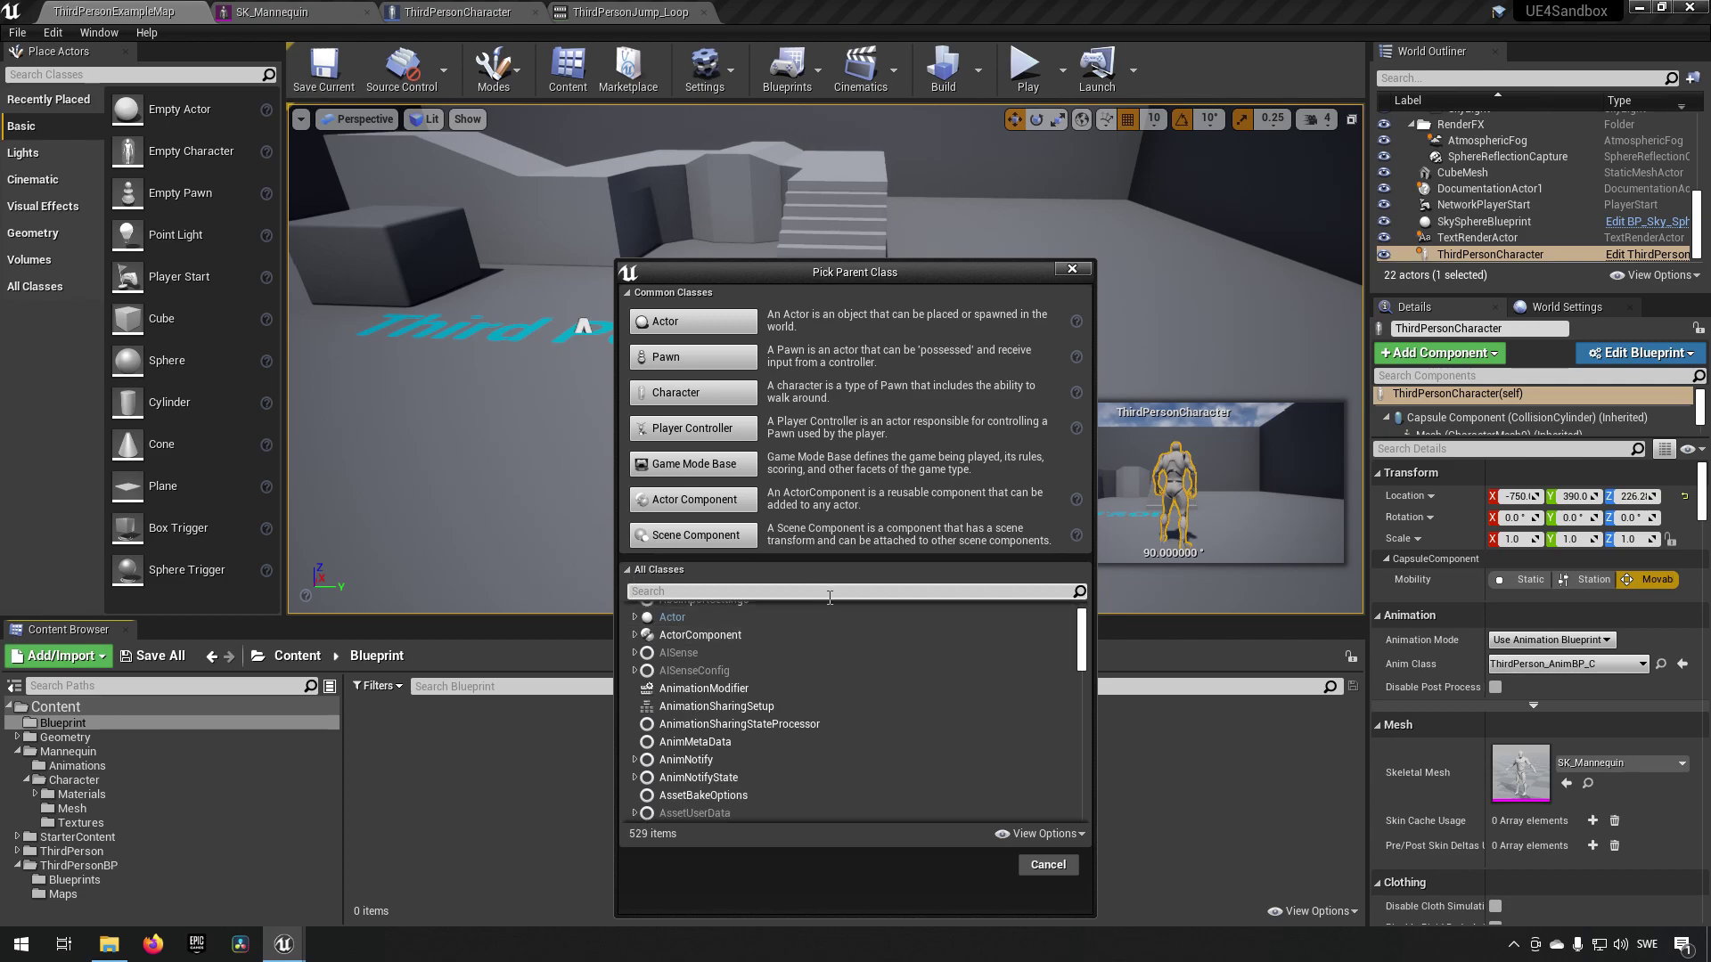
click(830, 598)
text(notifg)
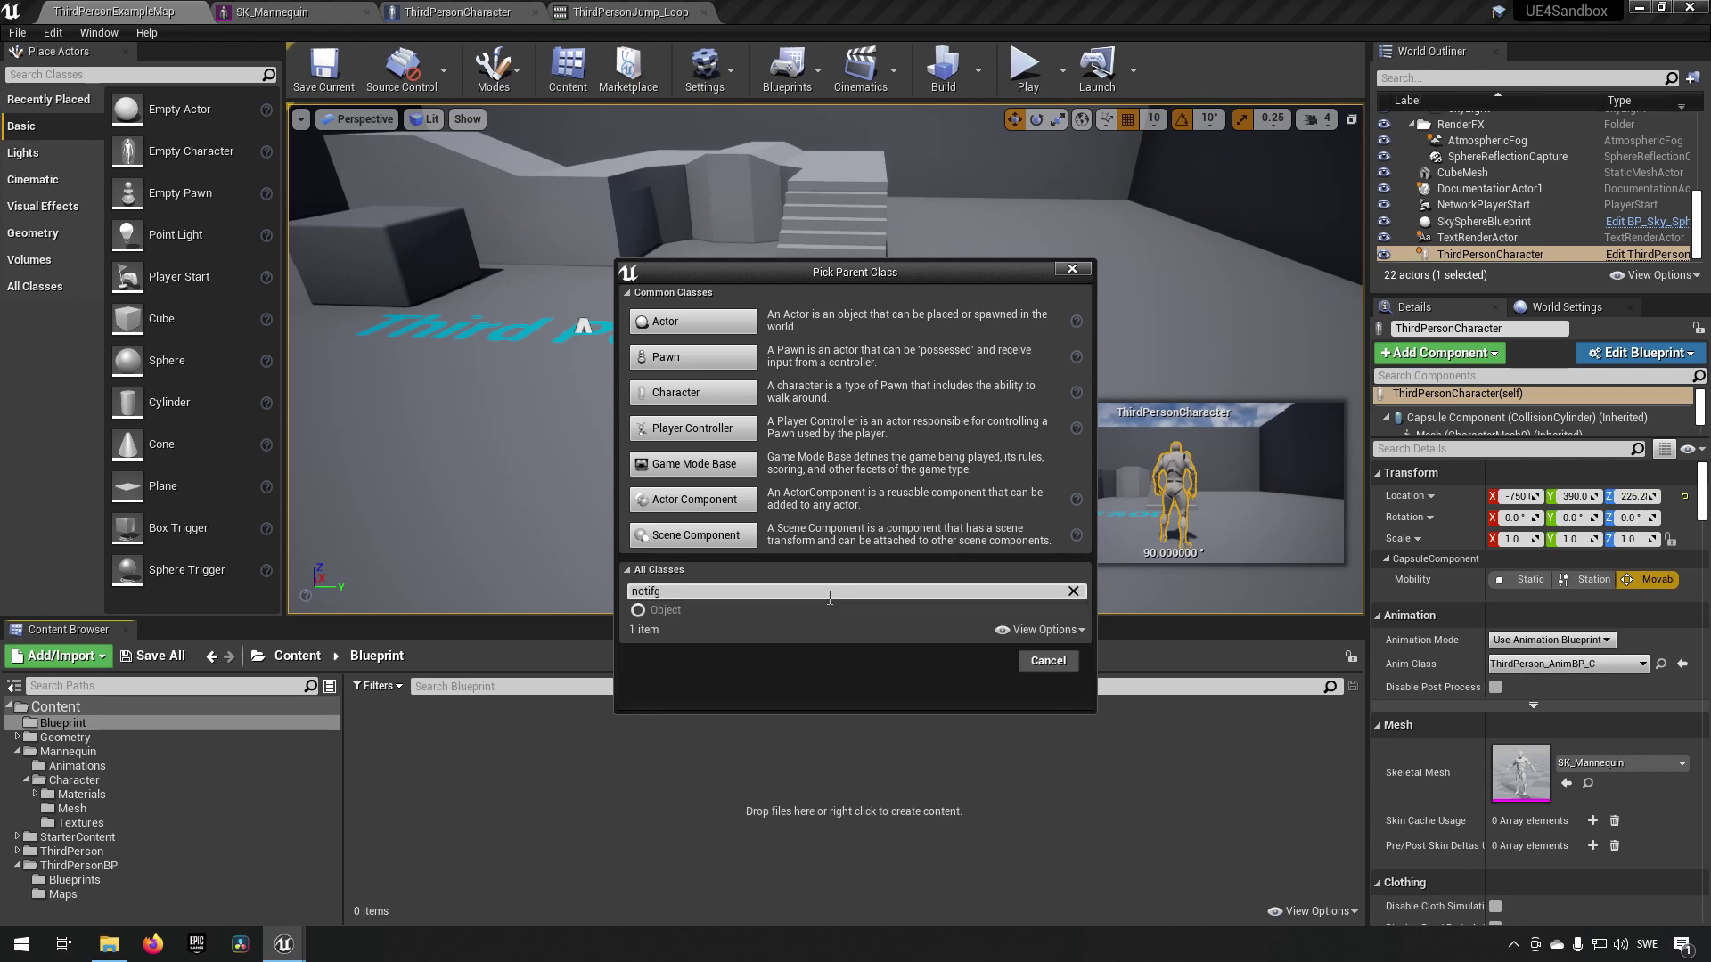
key(BackSpace)
text(y)
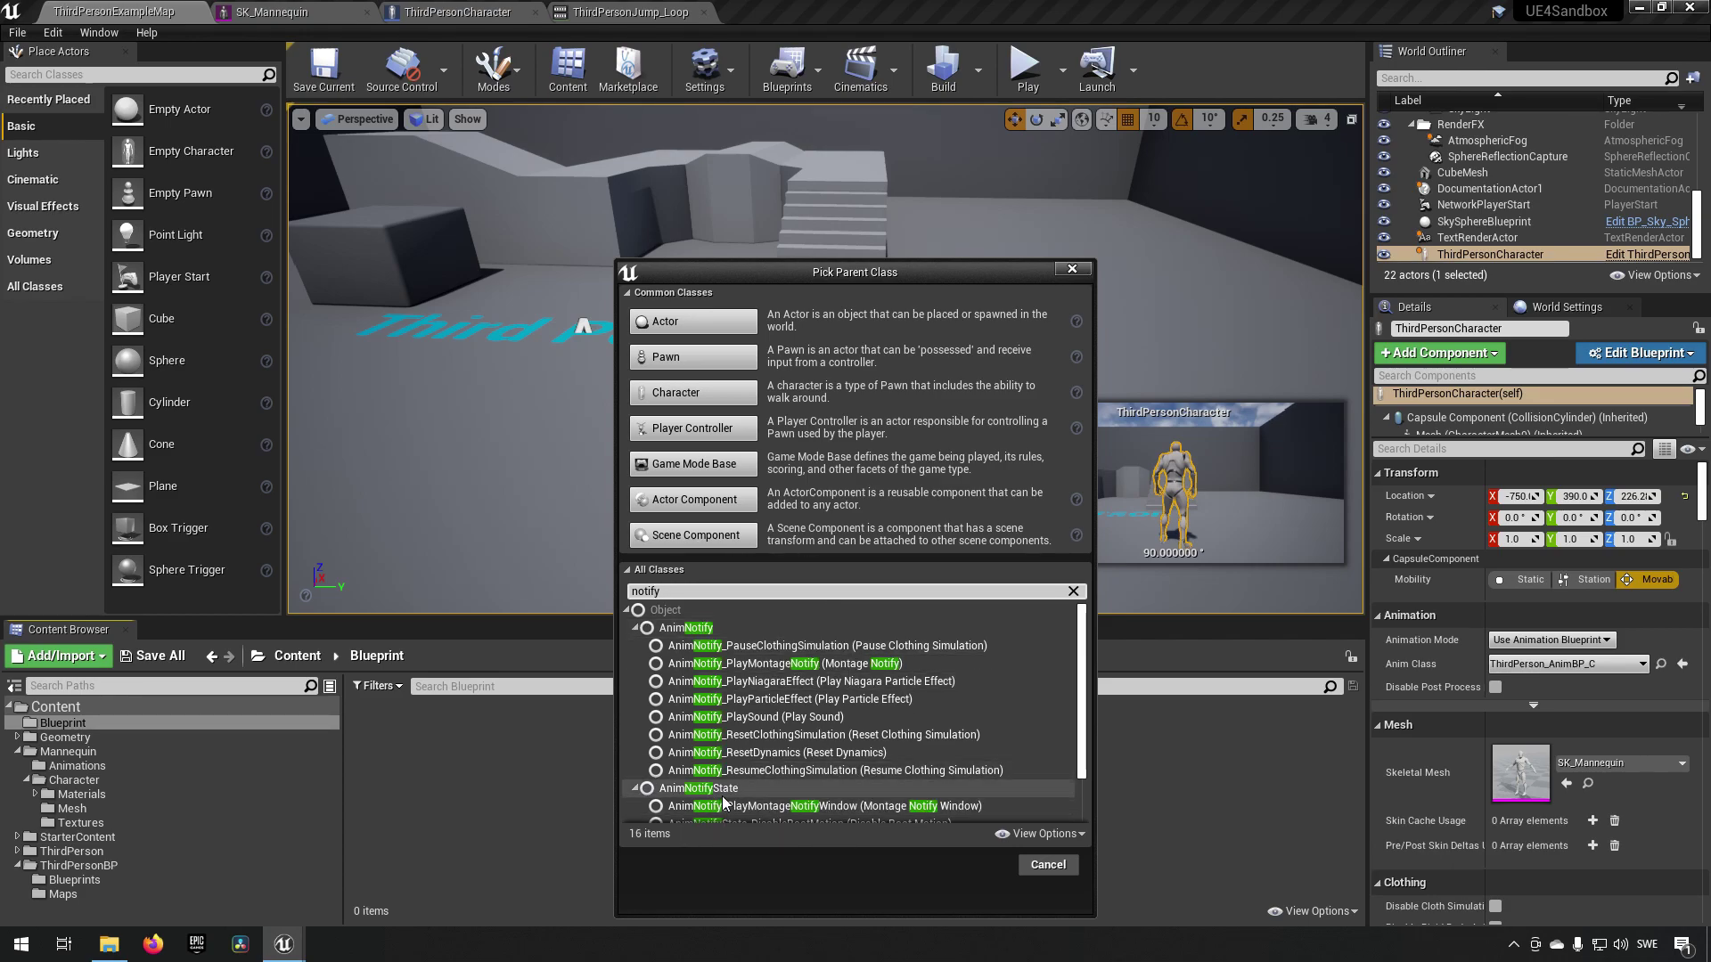
click(698, 634)
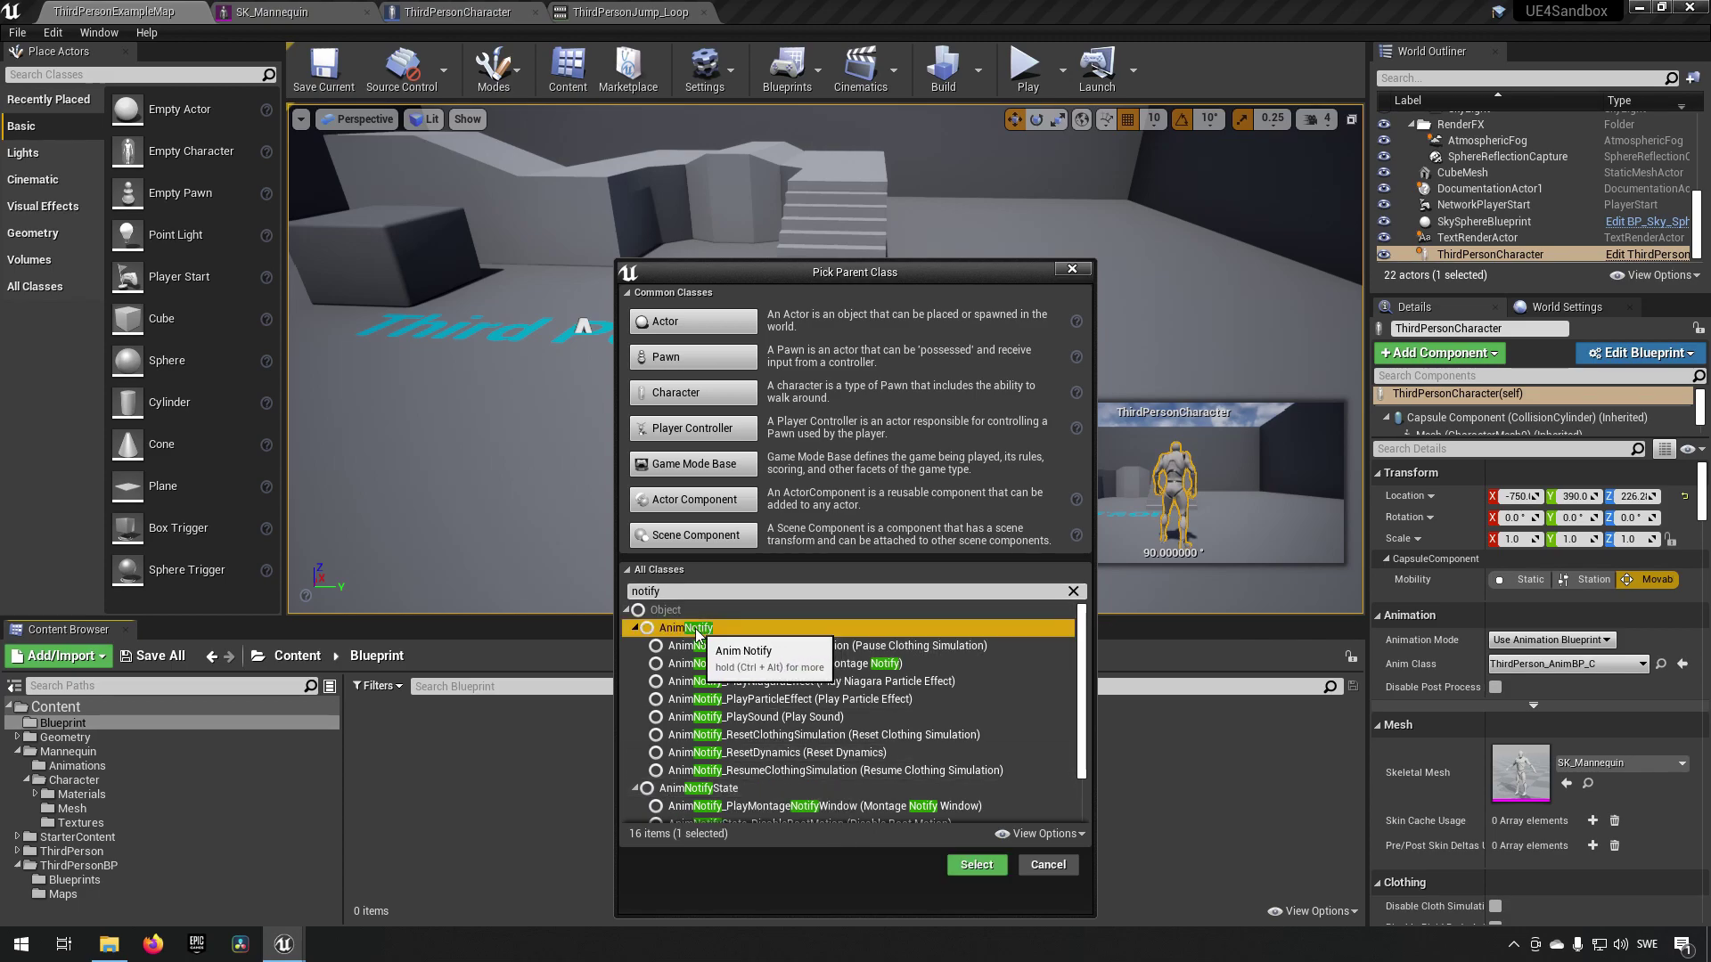
click(973, 865)
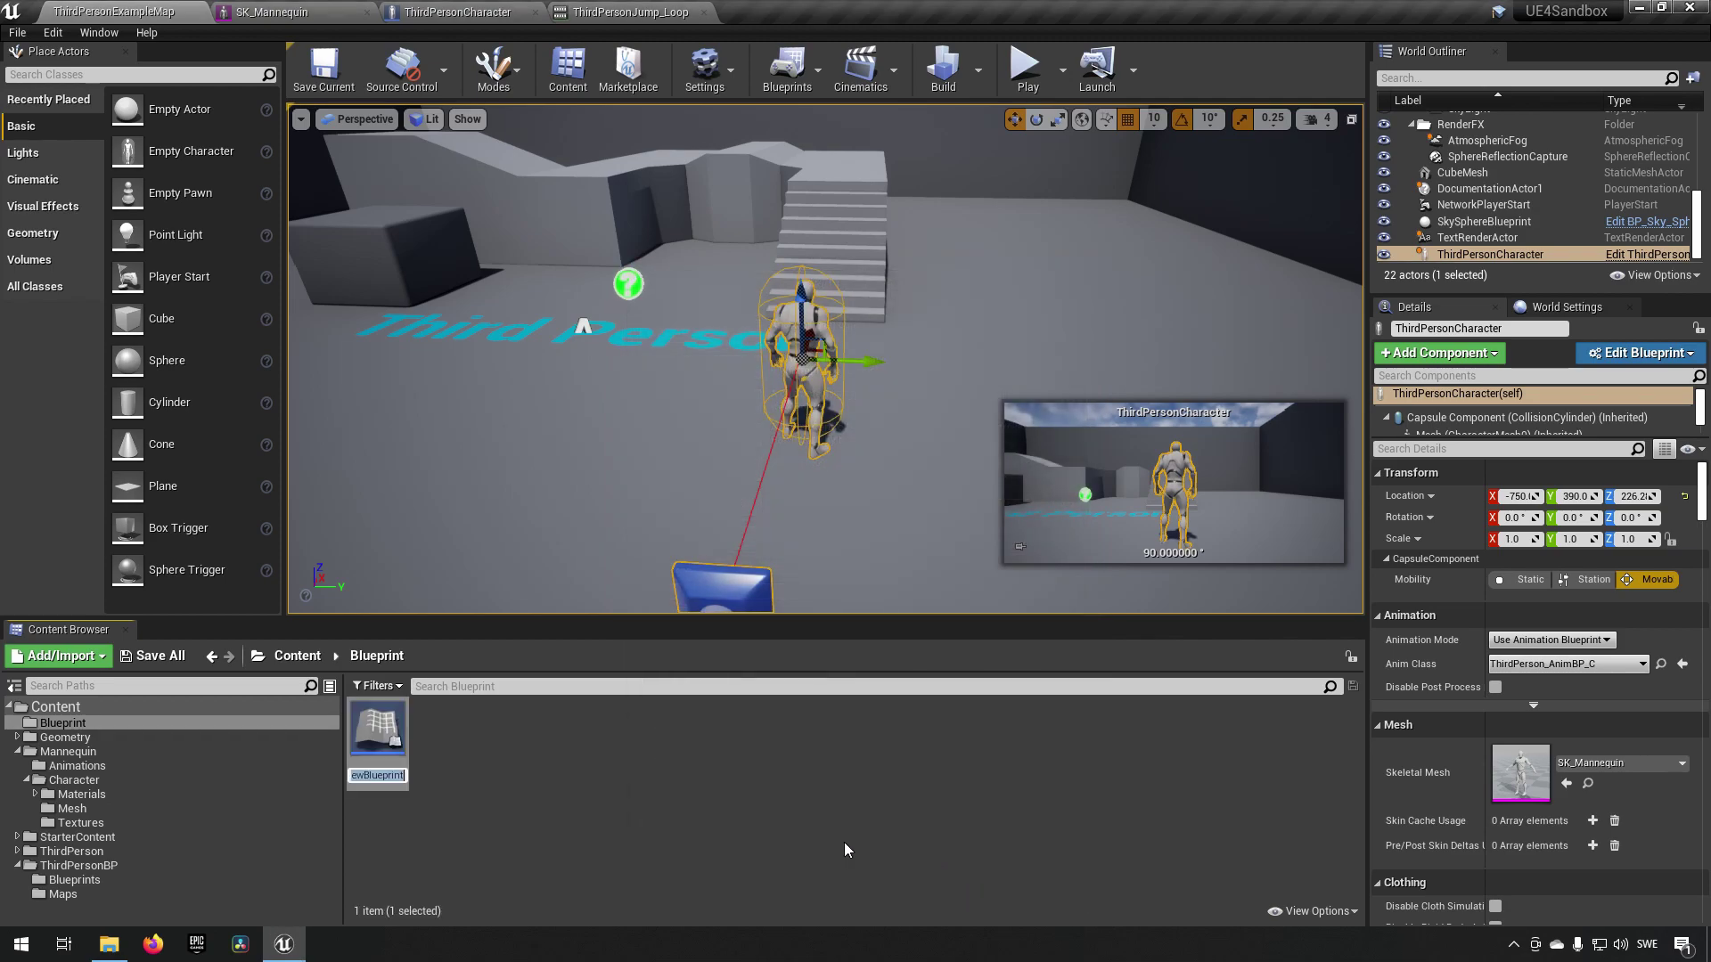
- Name the new Blueprint asset BP_AnimNotify
text(BP_A)
key(BackSpace)
key(BackSpace)
key(BackSpace)
key(BackSpace)
text(Anim)
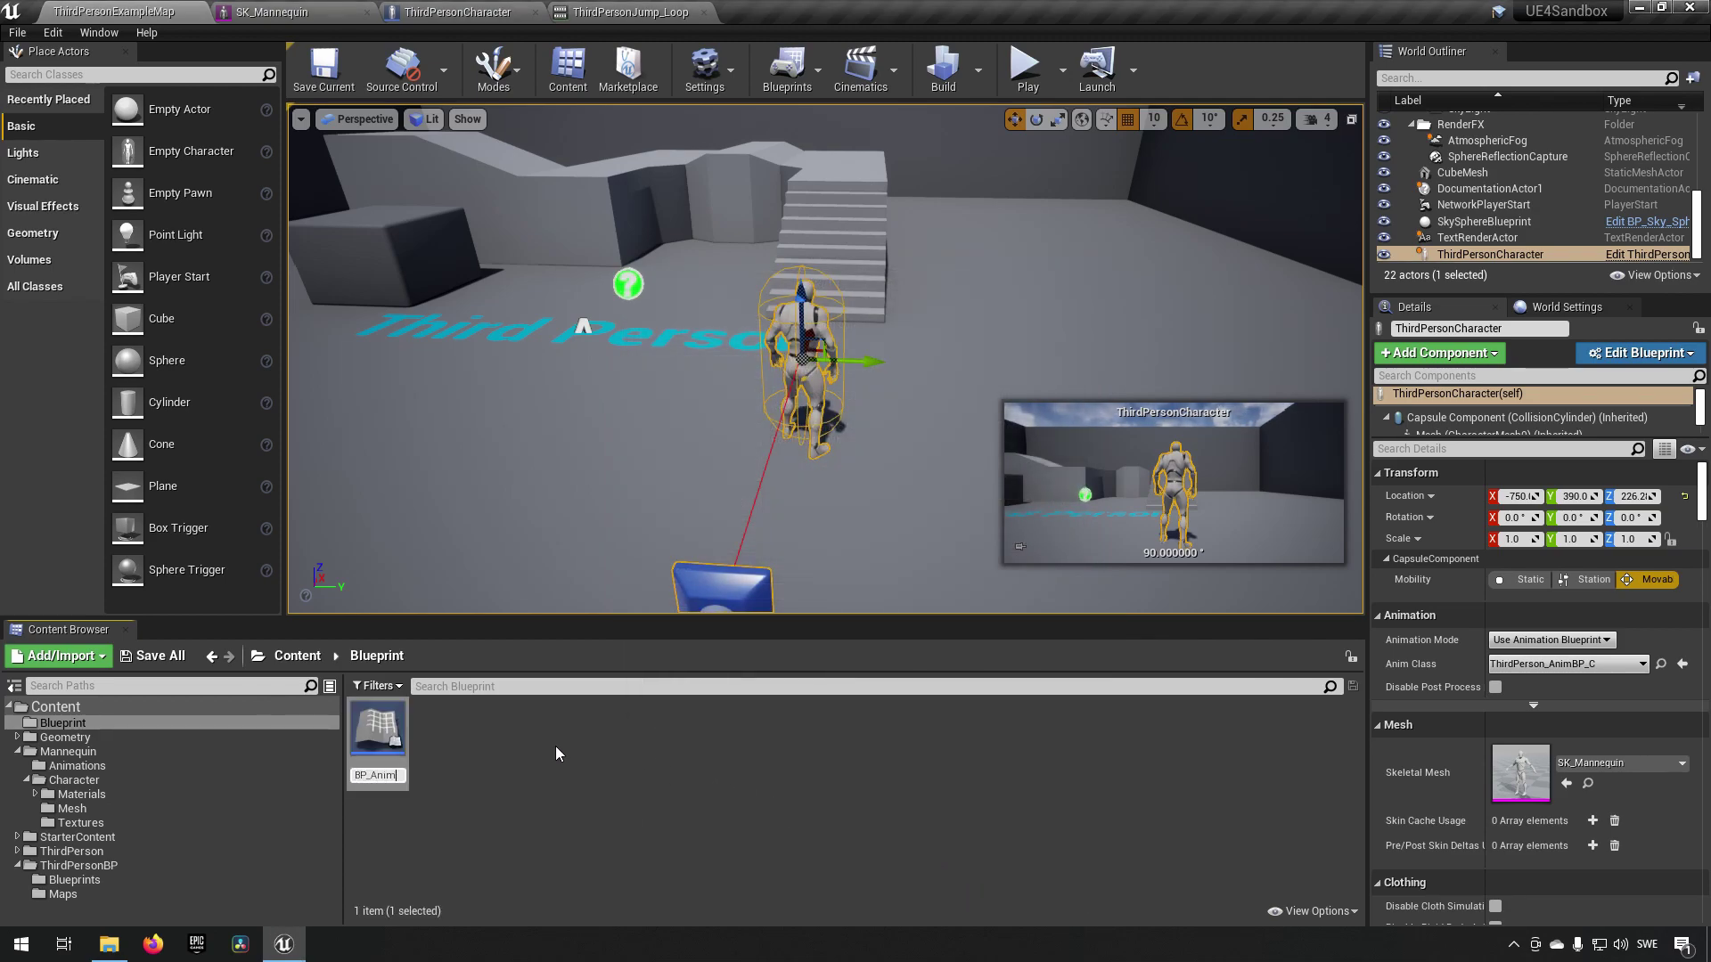
text(Notify)
key(Return)
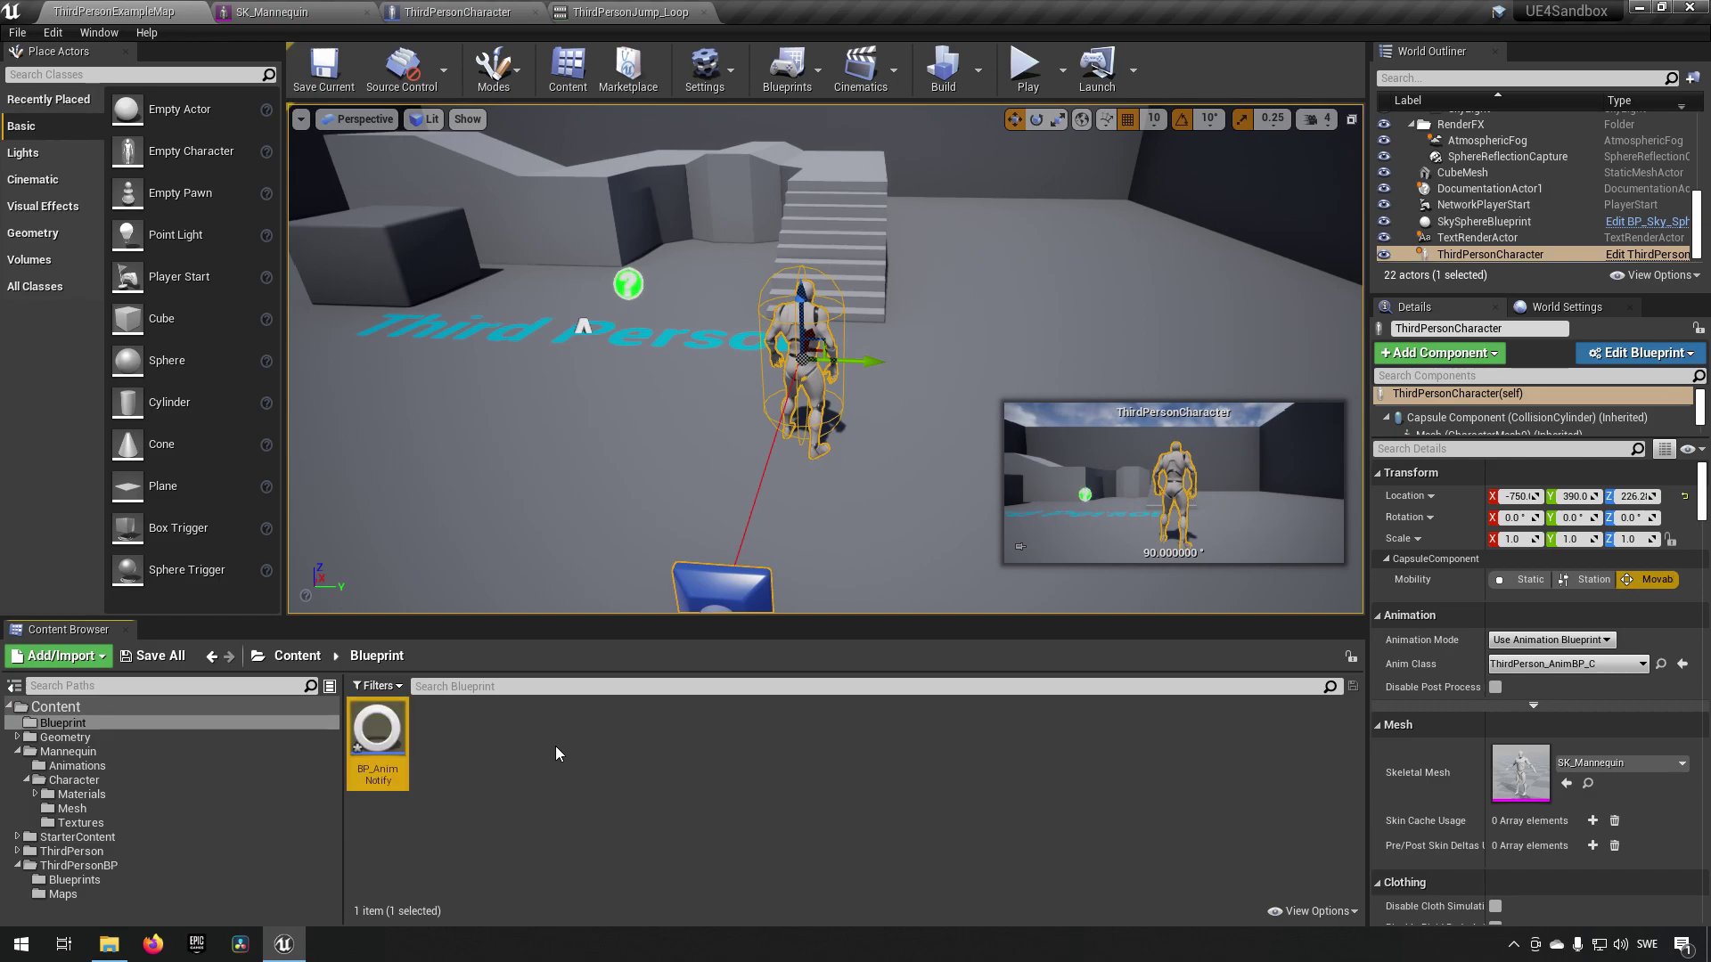
- In BP_AnimNotify, override the Received Notify function and move its node left
double_click(385, 753)
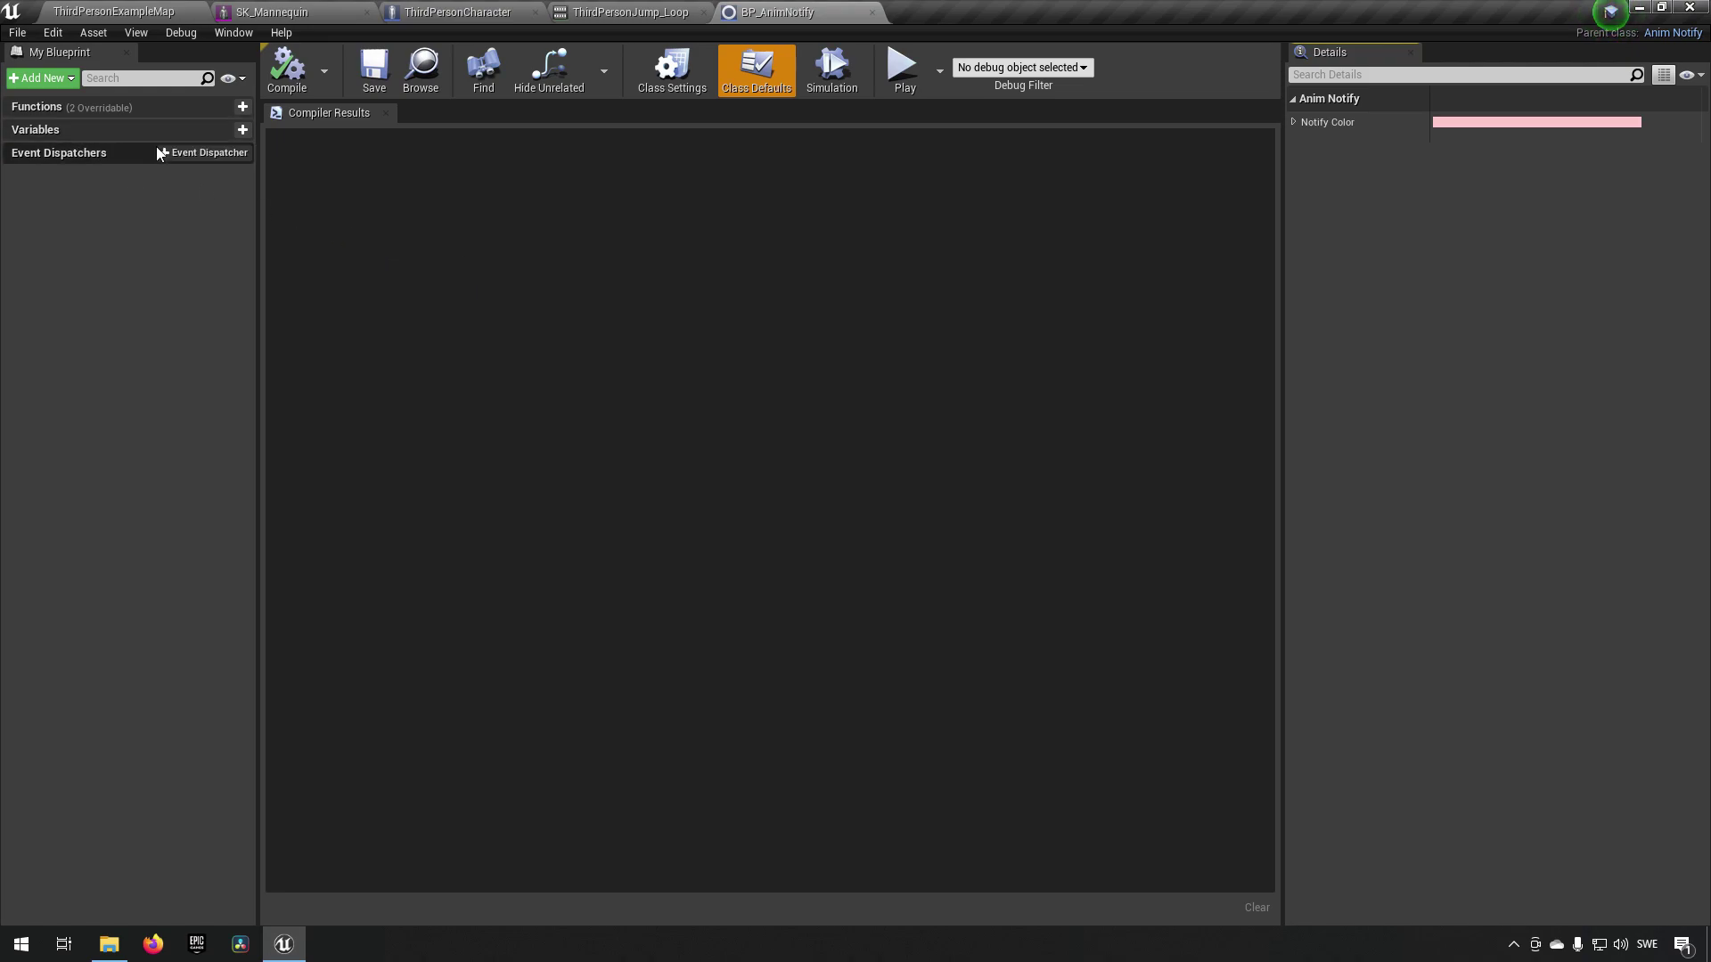
click(660, 84)
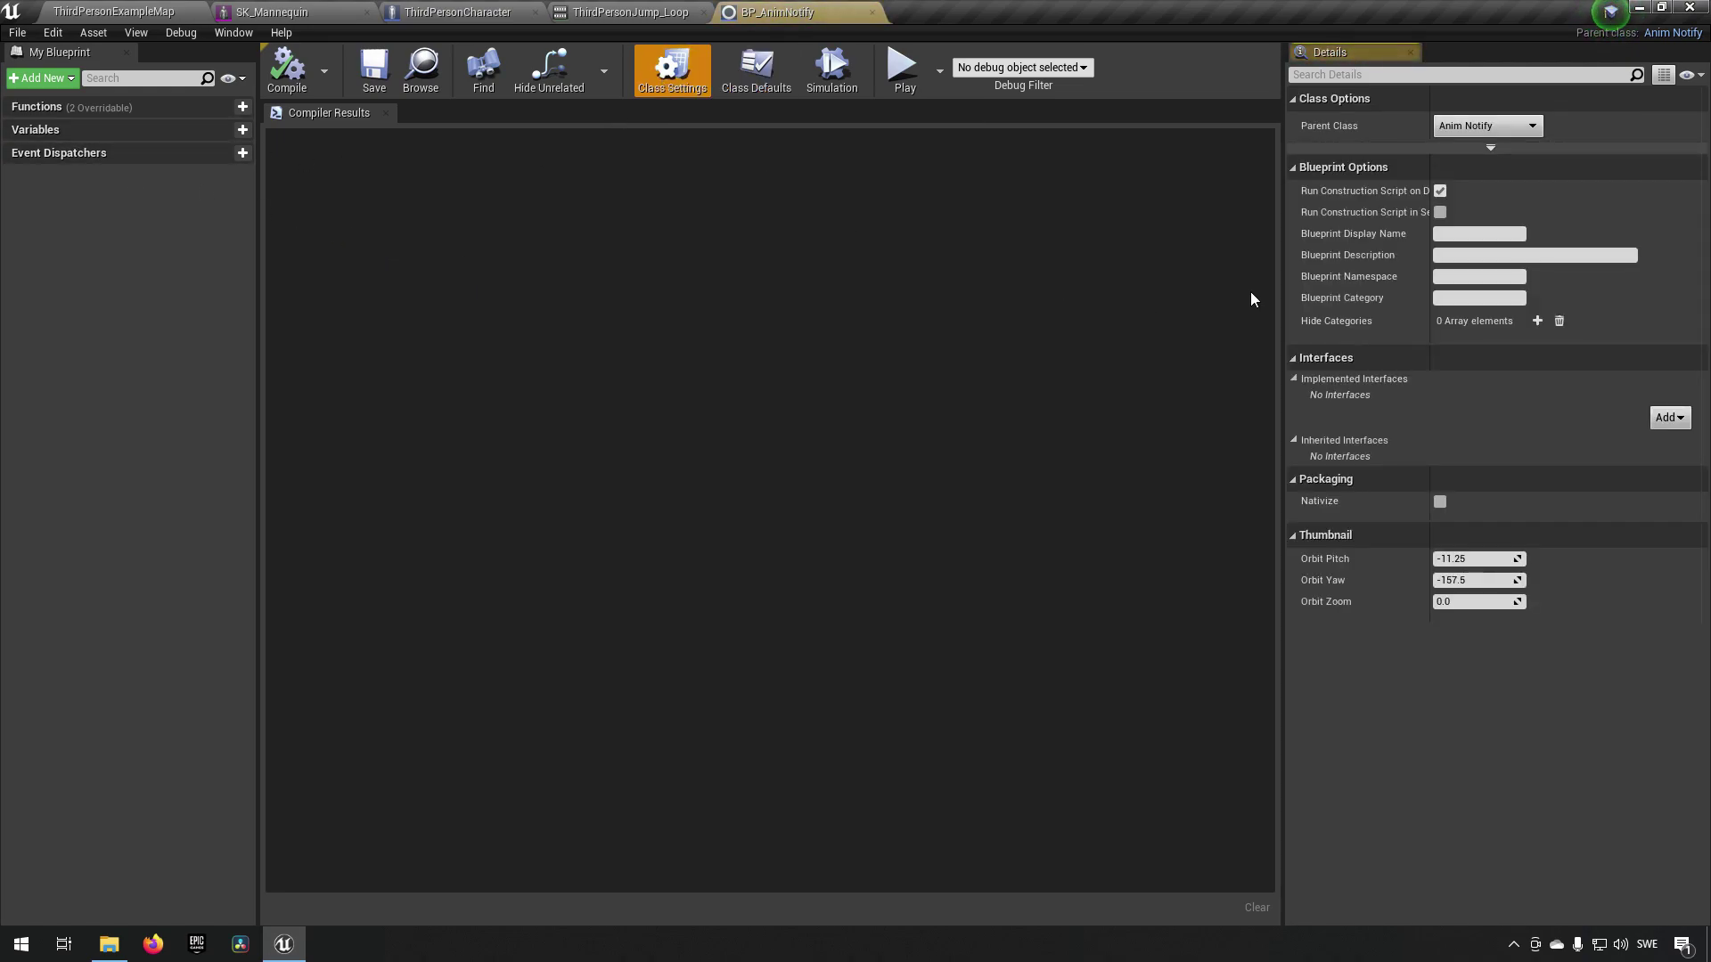
mouse_move(27, 105)
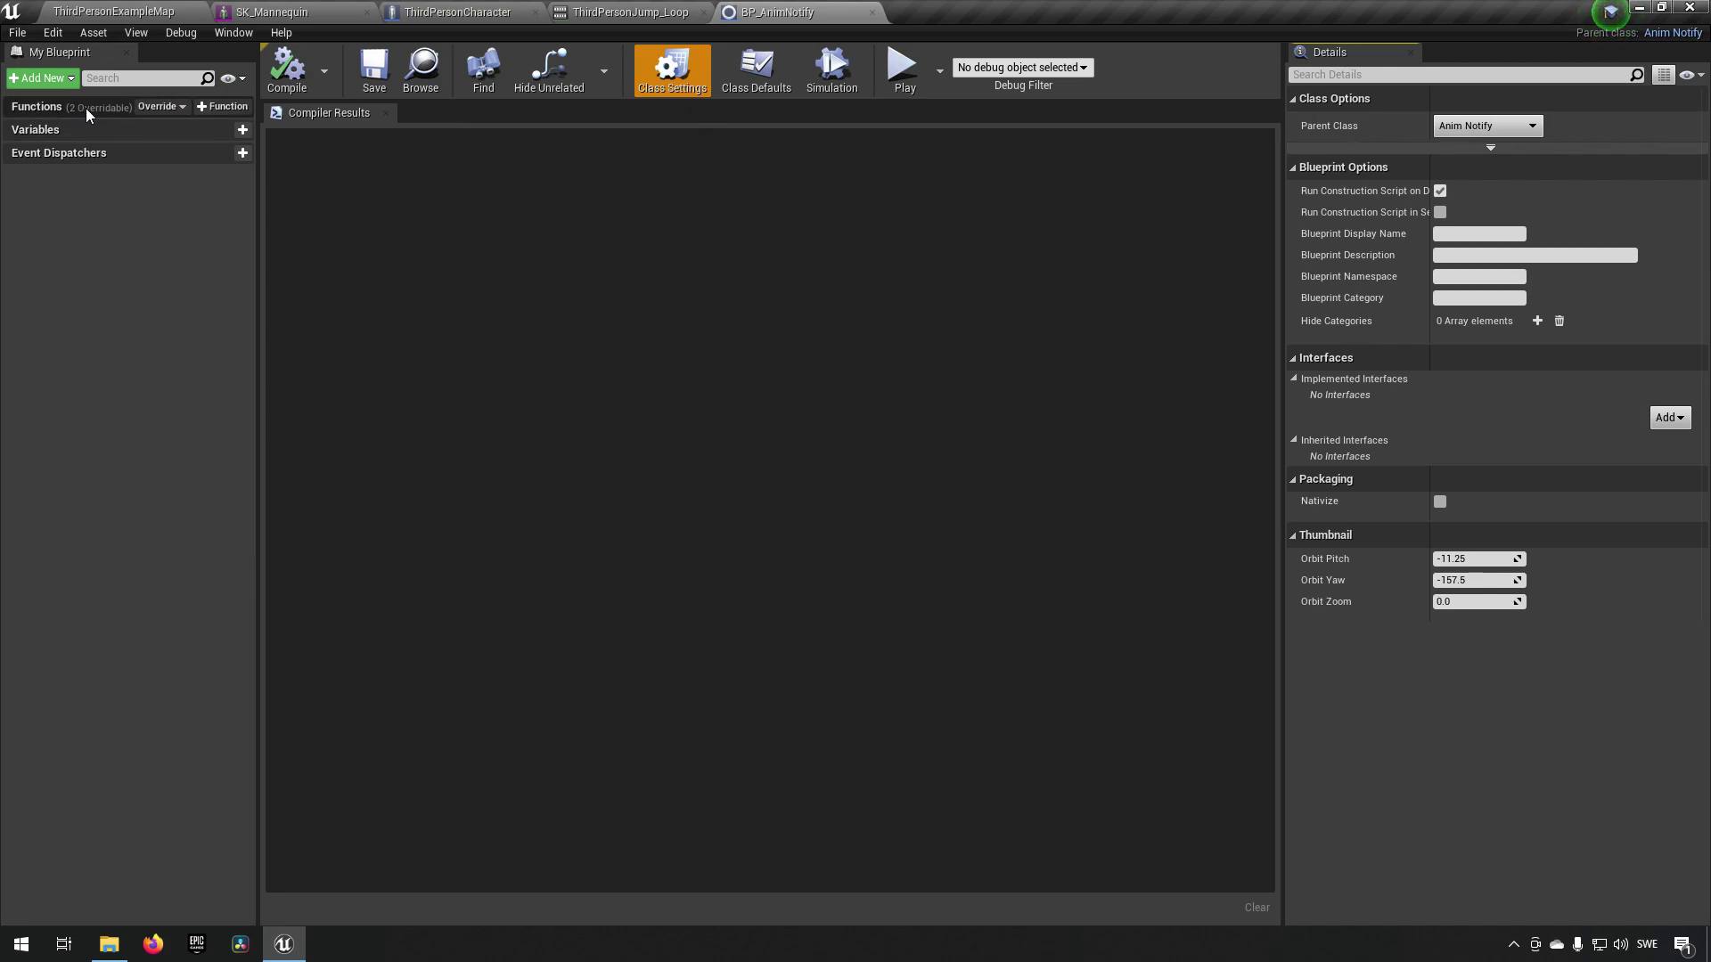
click(157, 105)
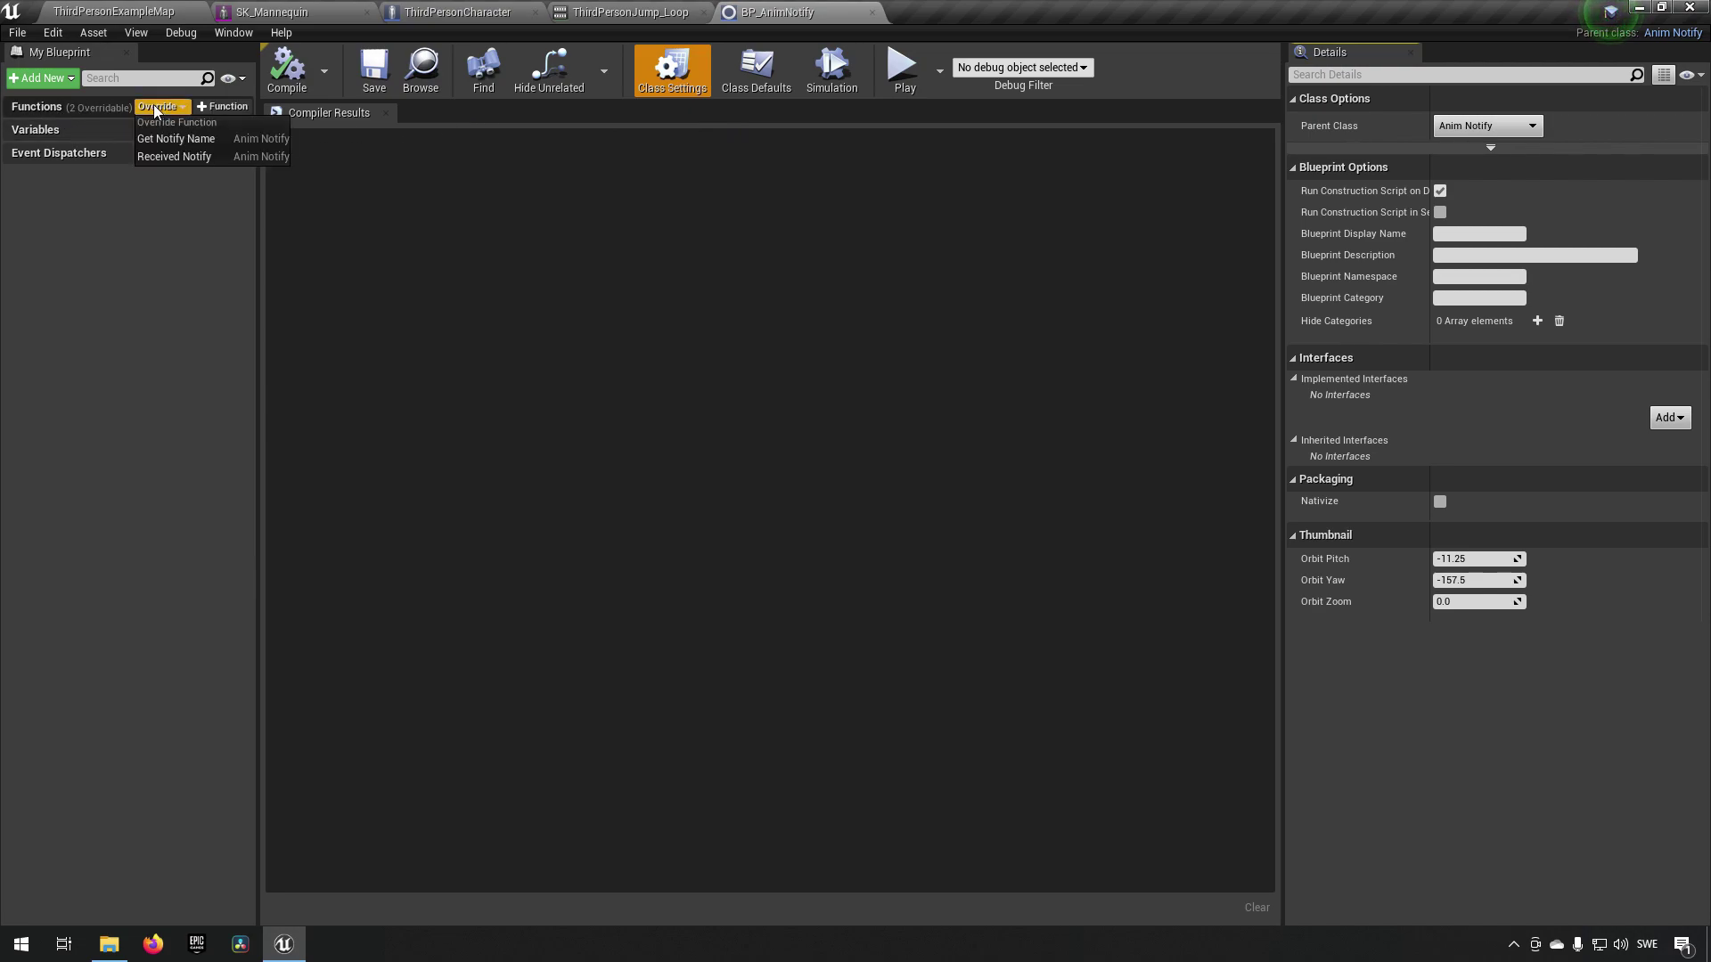
click(173, 158)
click(634, 456)
drag(635, 456, 449, 456)
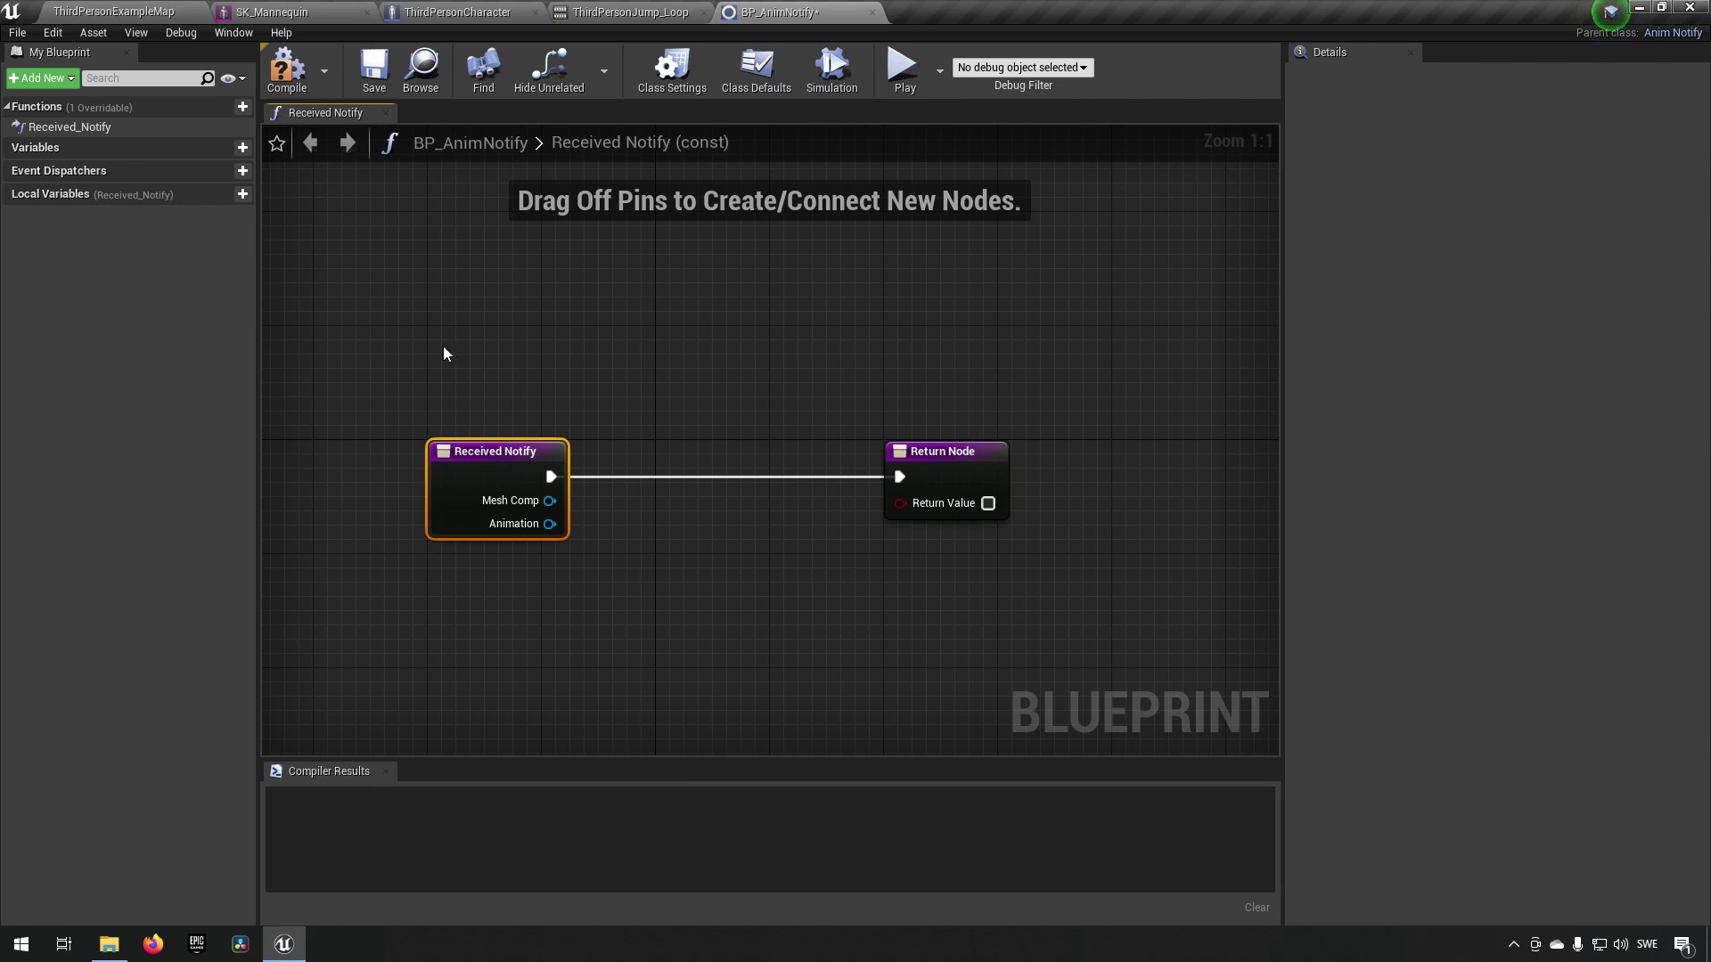
- Compile and save BP_AnimNotify, then go back to ThirdPersonJump_Loop
click(287, 72)
click(357, 85)
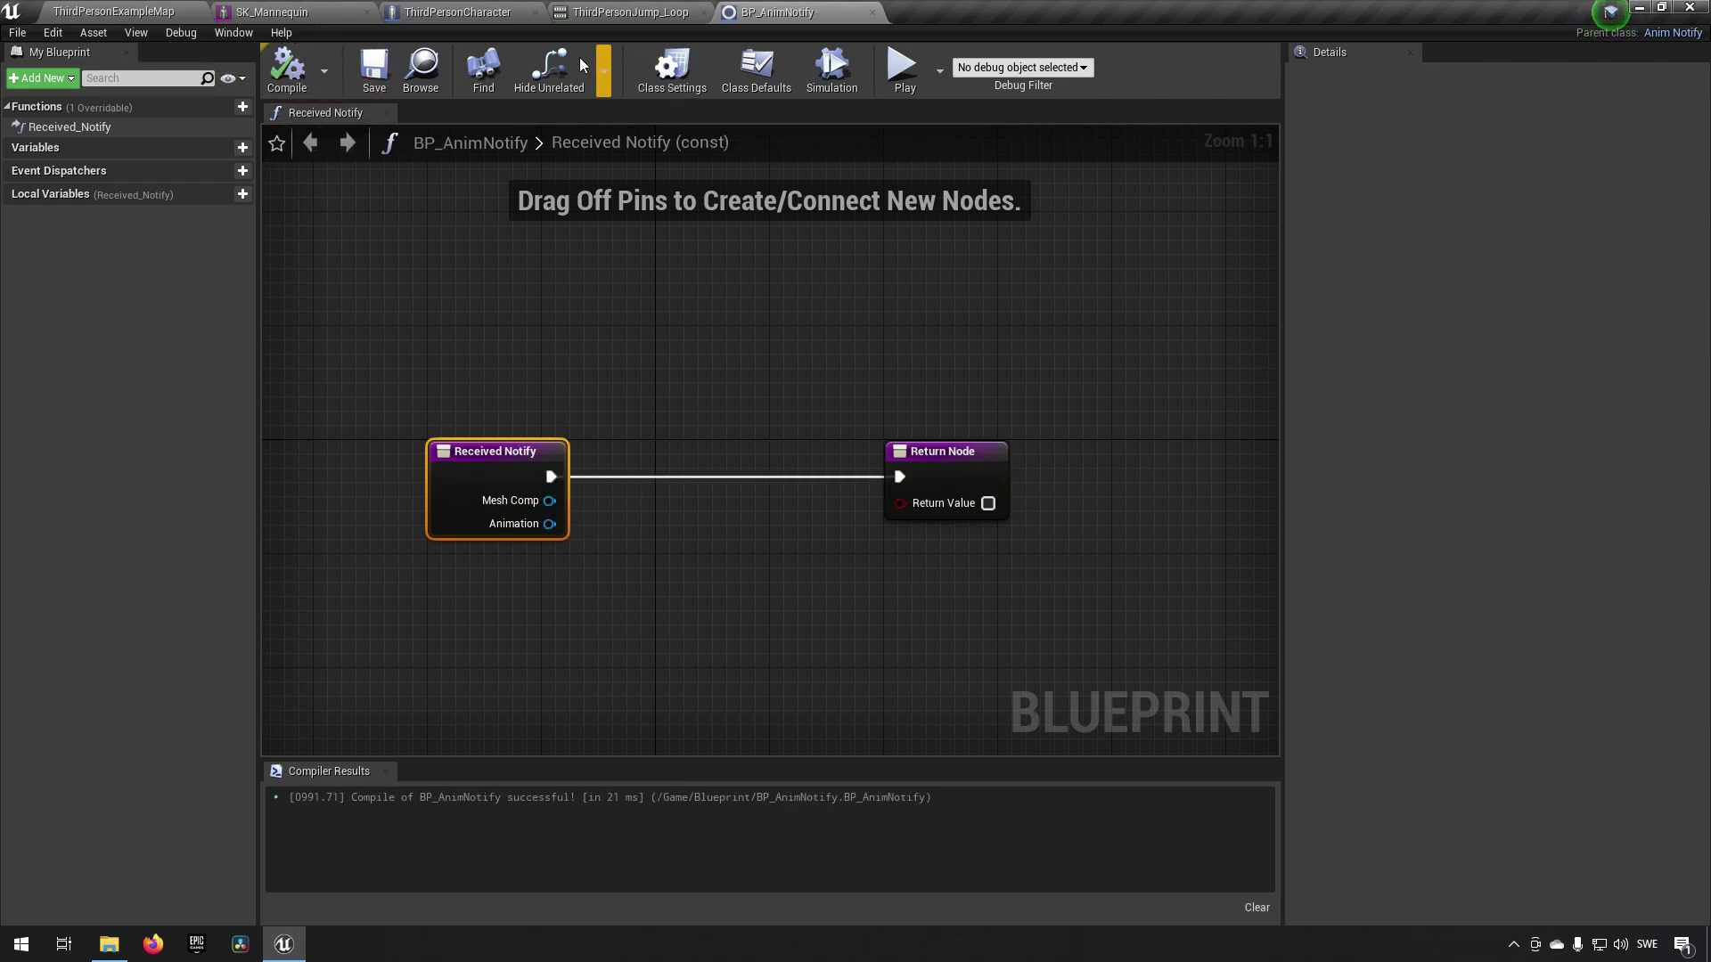
click(619, 12)
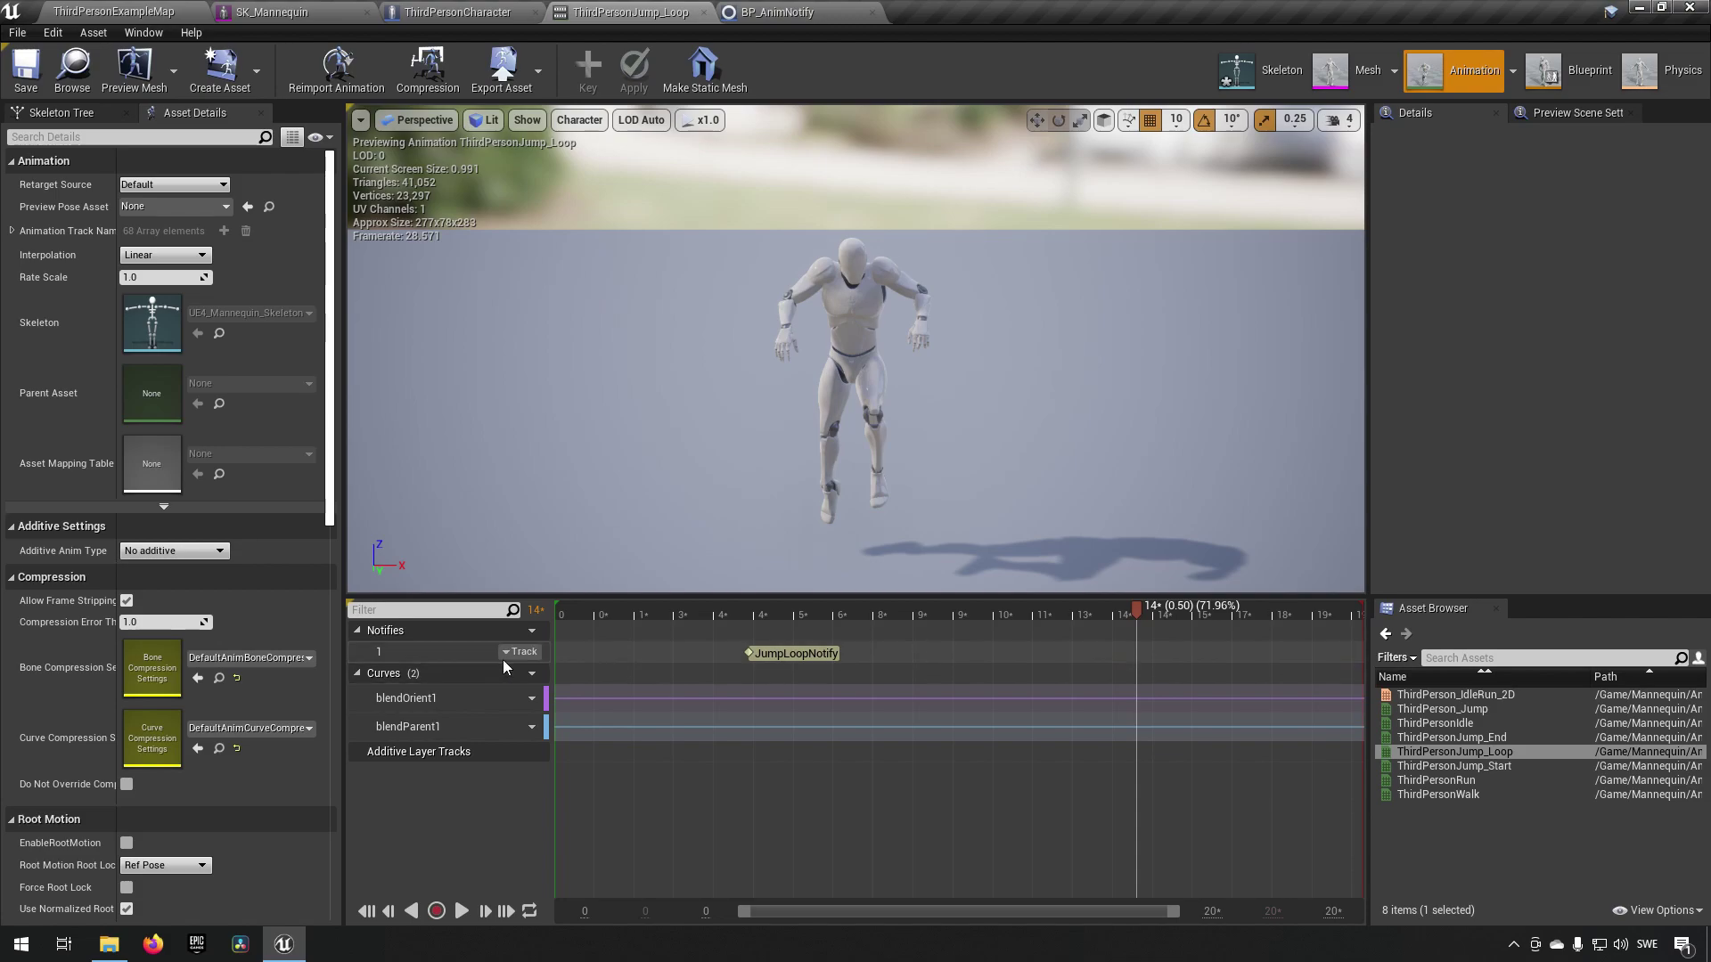
- Add a BP_AnimNotify notify on the Notifies track after JumpLoopNotify
right_click(917, 659)
mouse_move(978, 677)
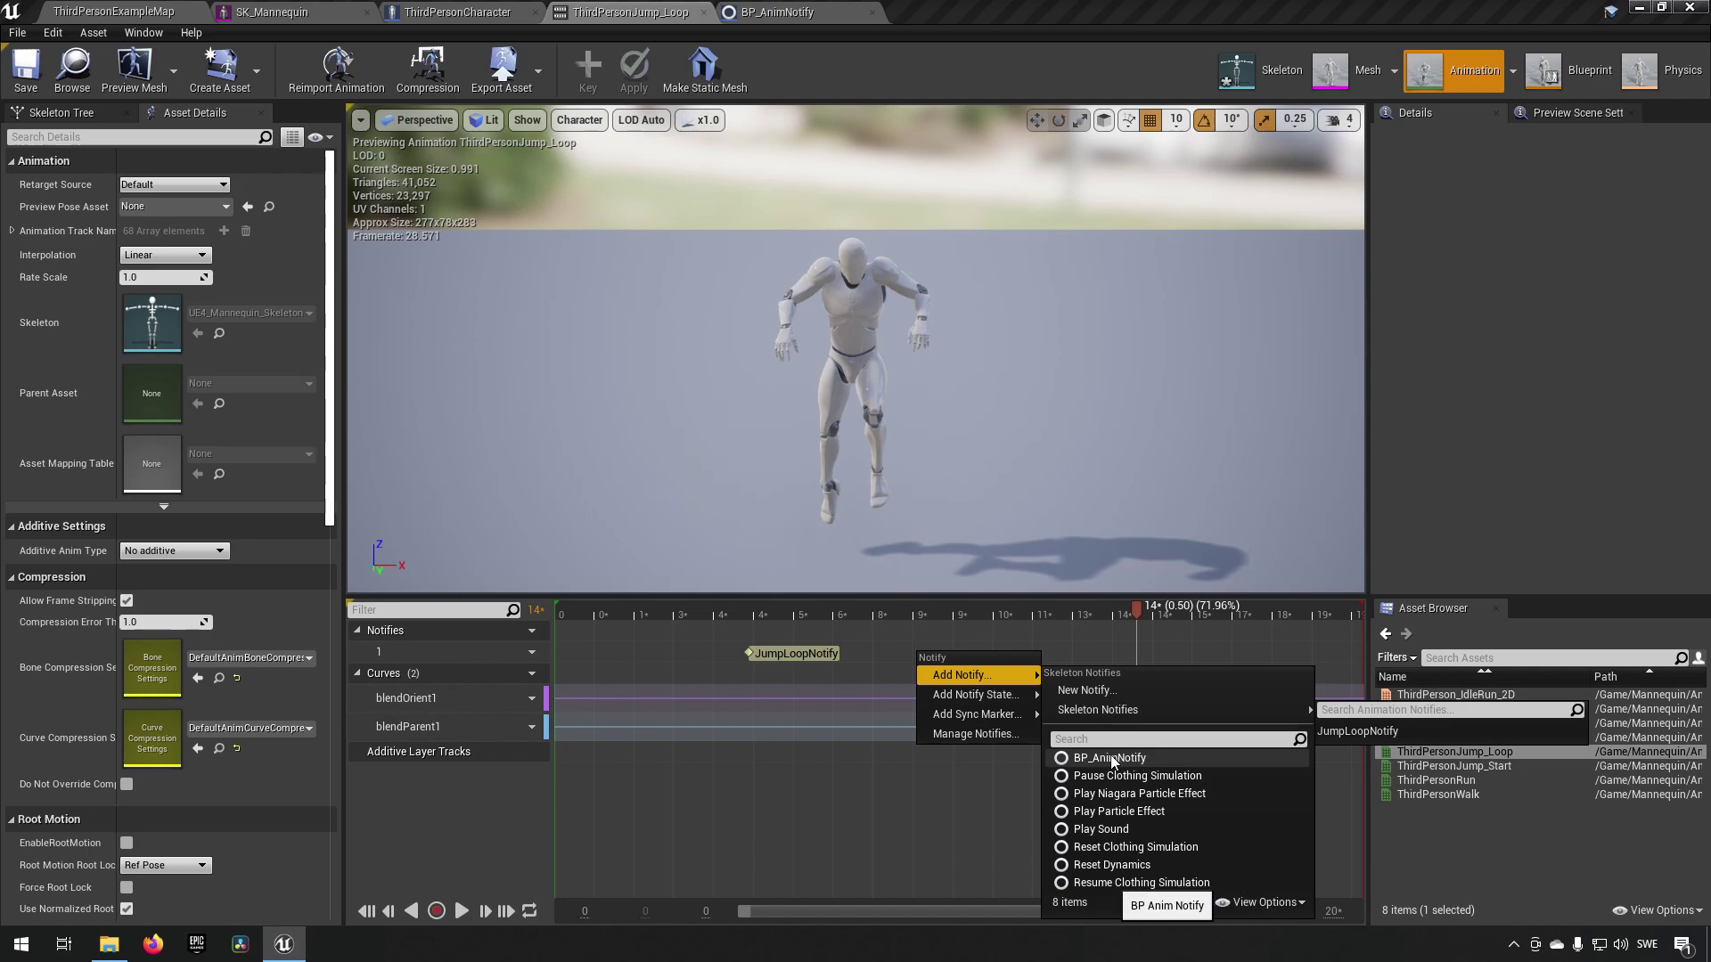
click(1118, 760)
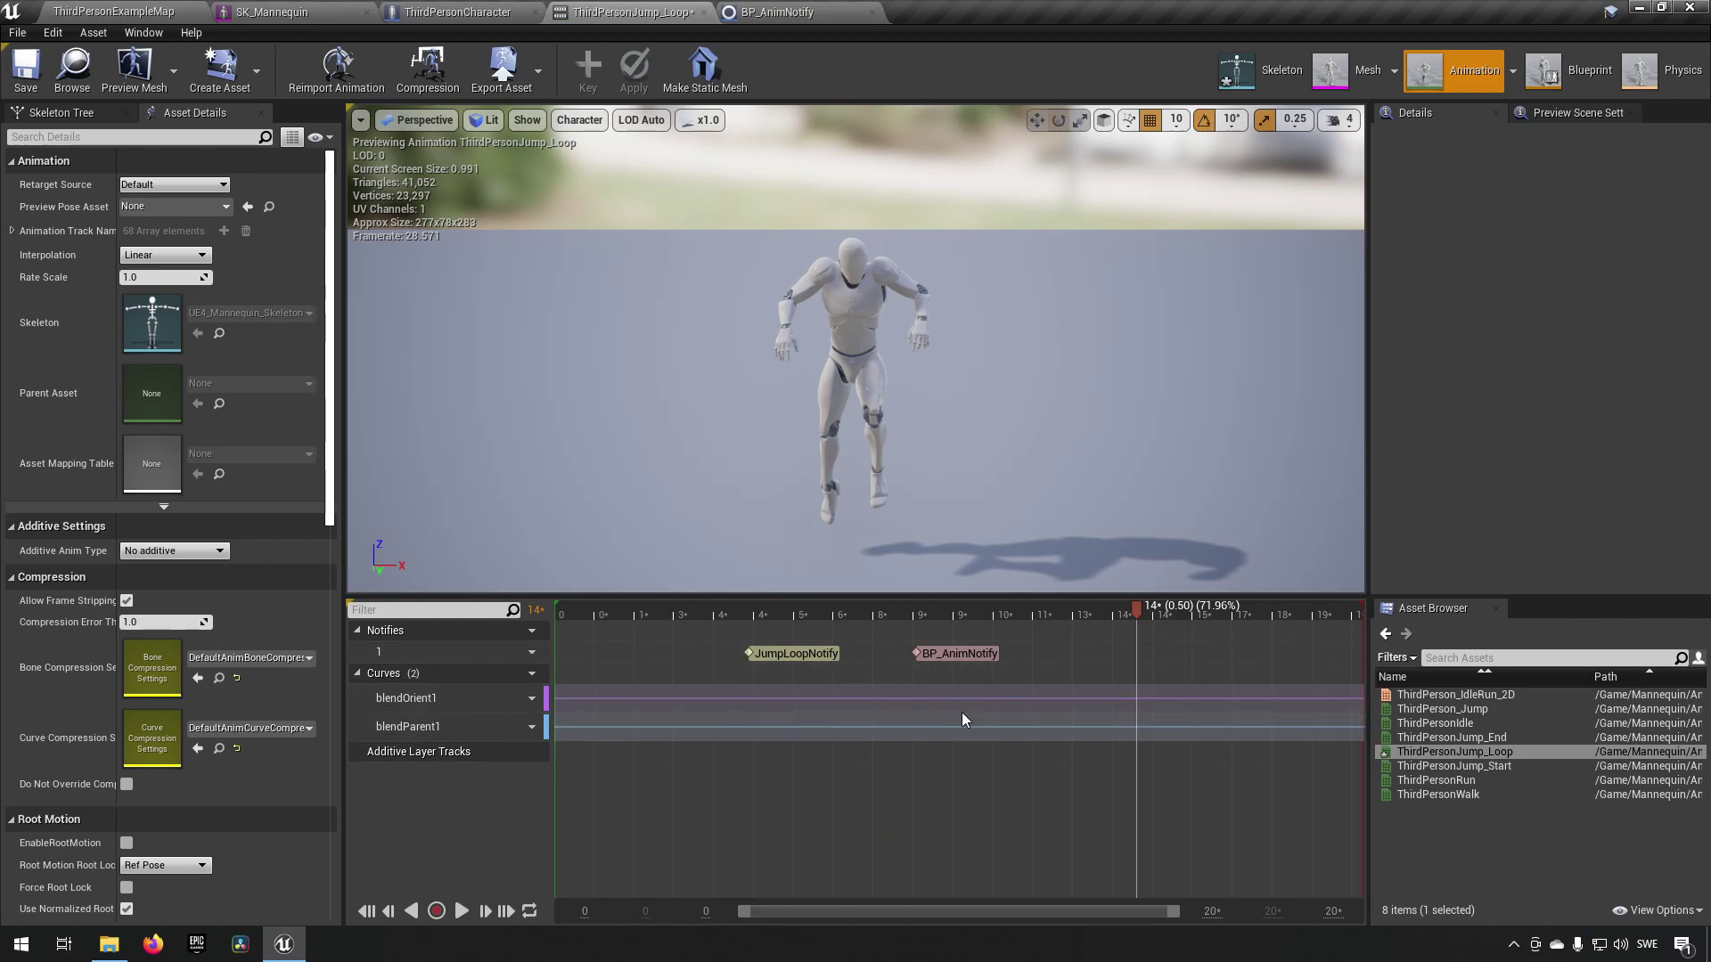
click(966, 654)
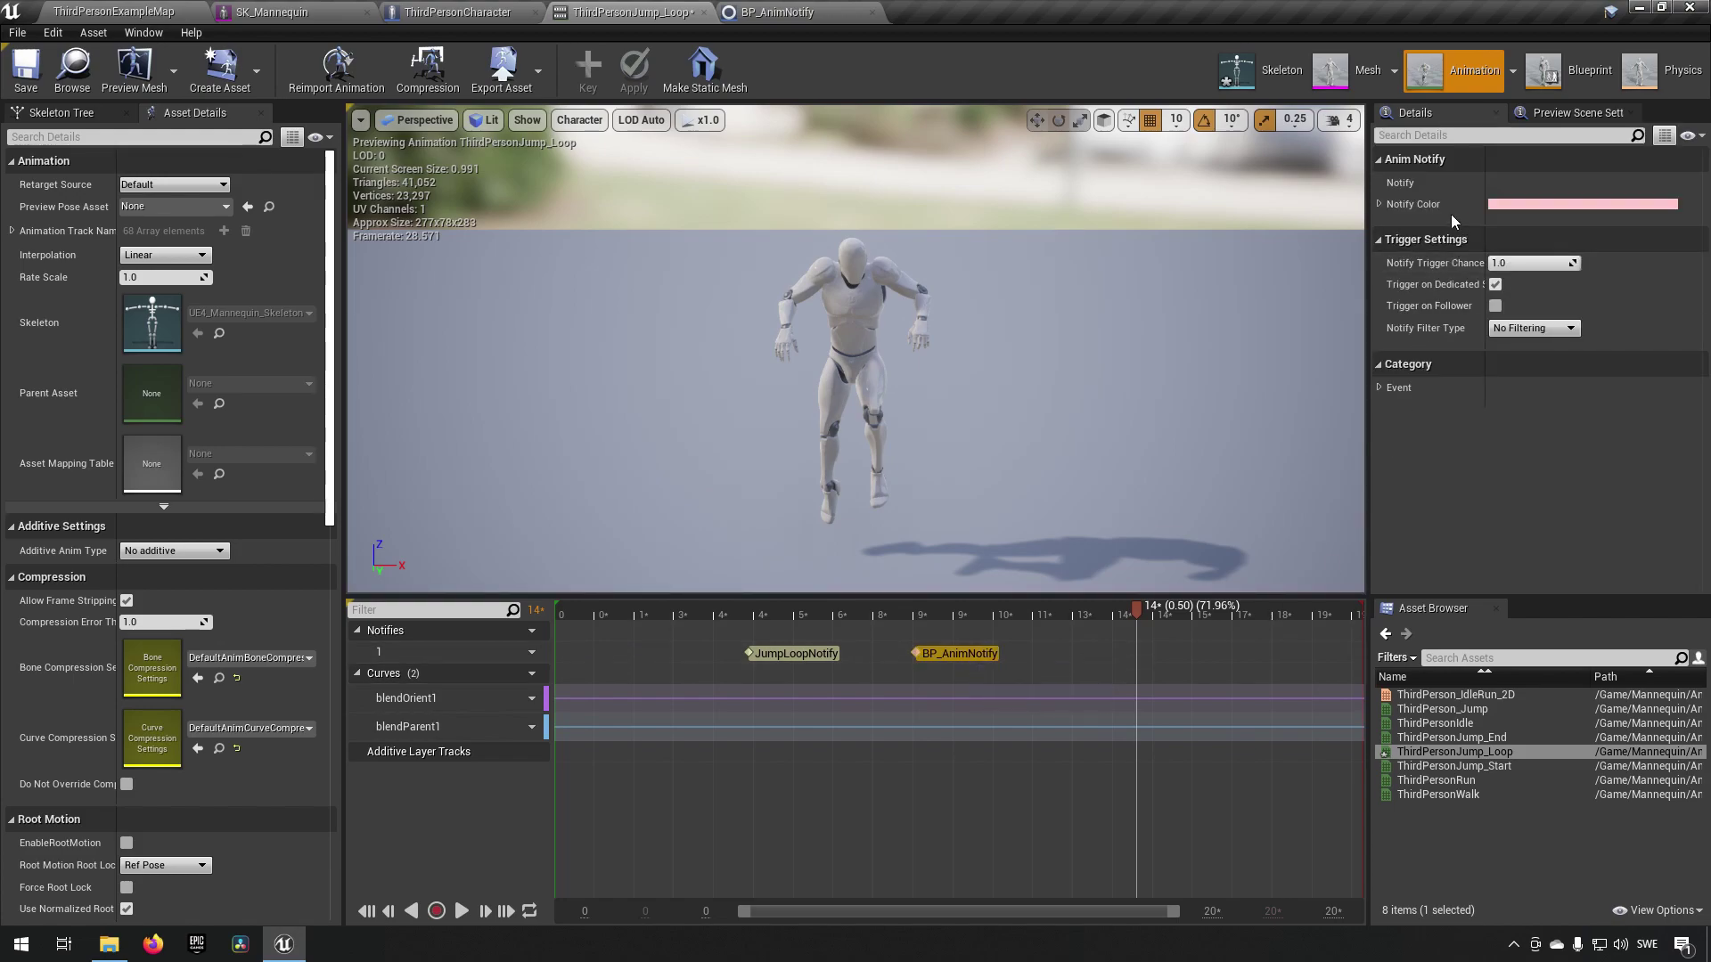
click(1379, 203)
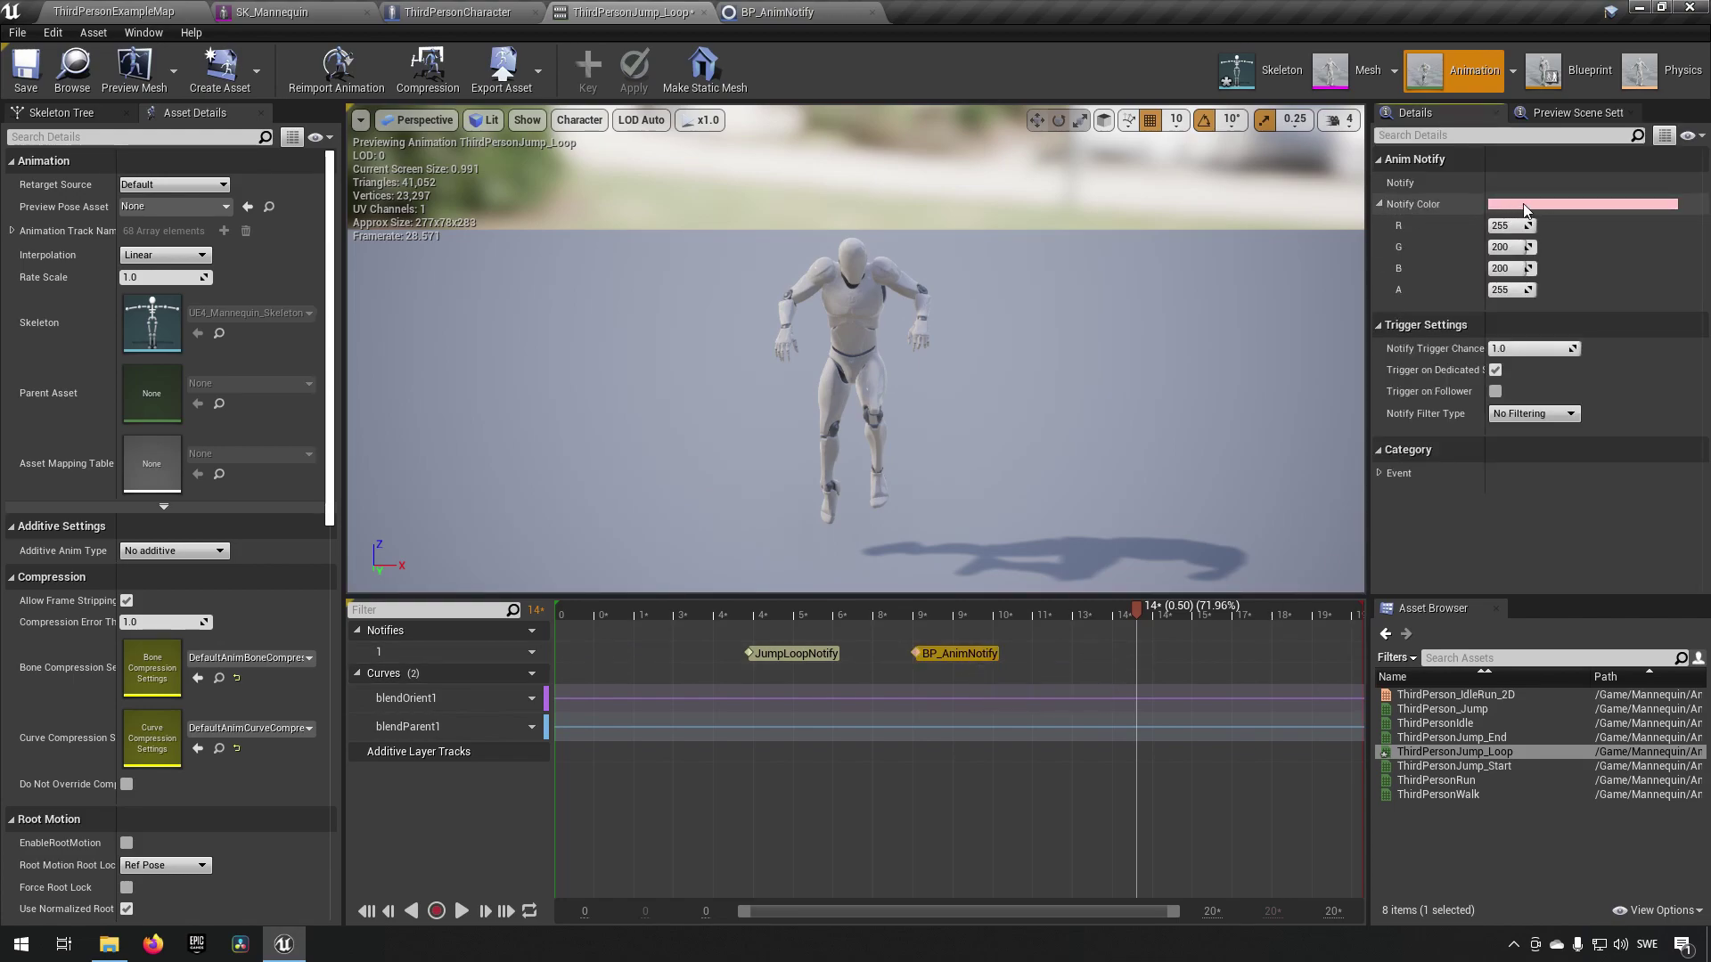
click(1382, 203)
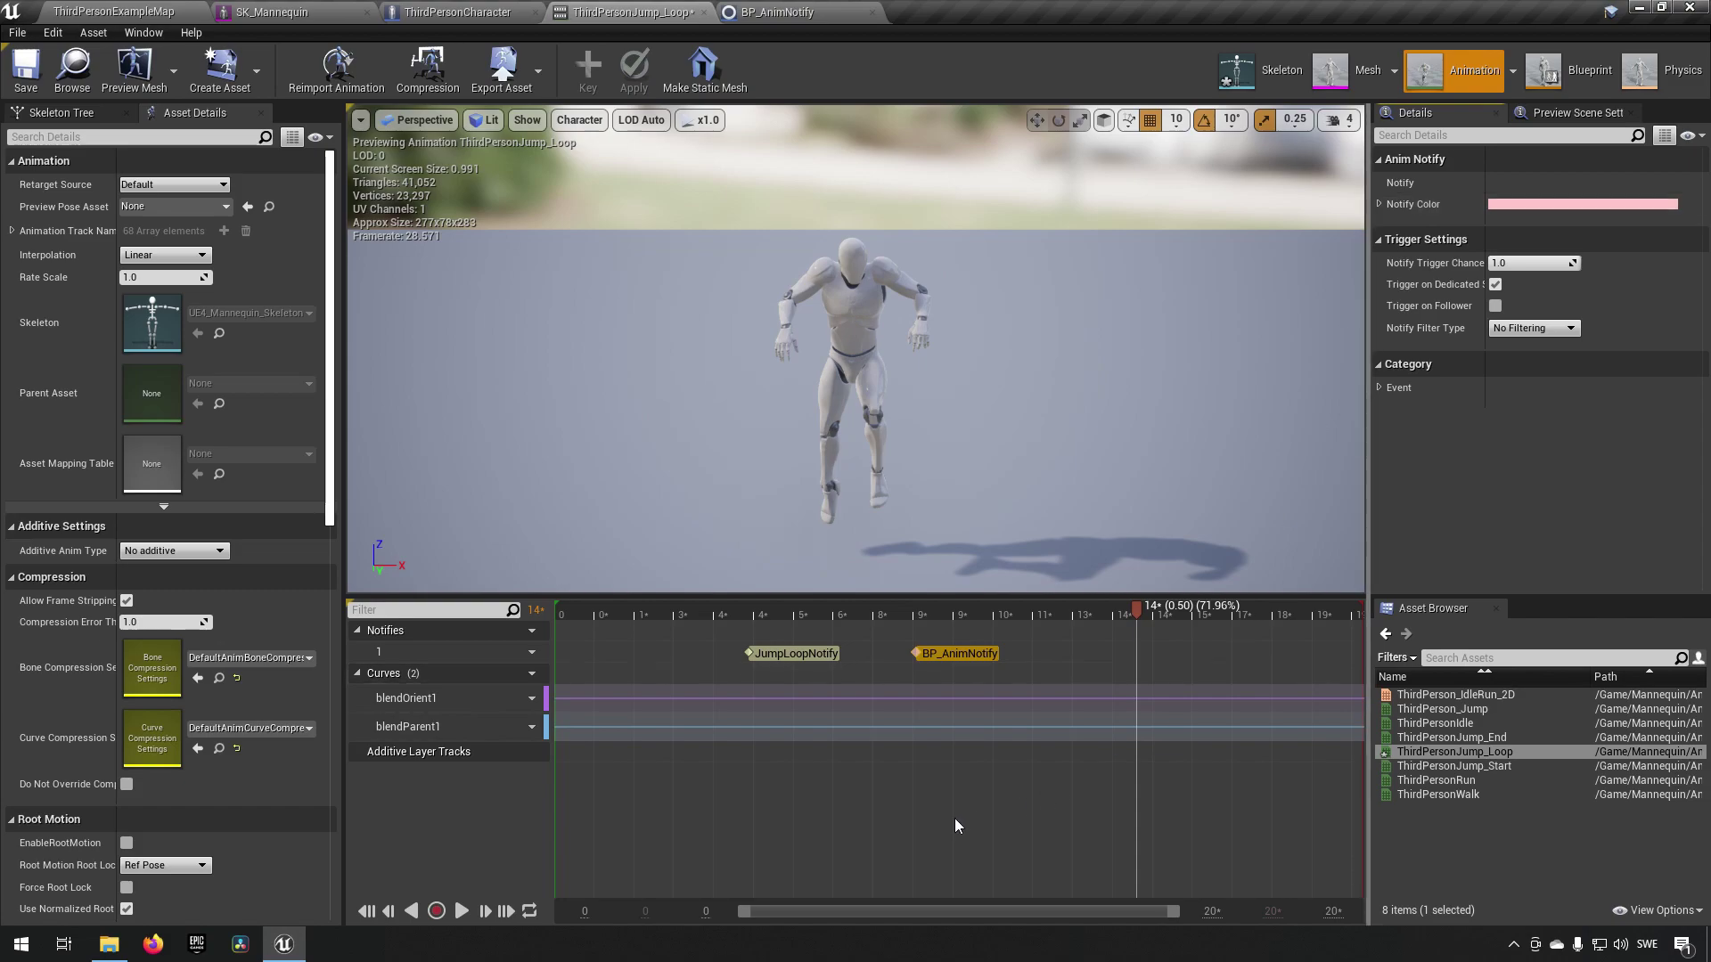
click(843, 755)
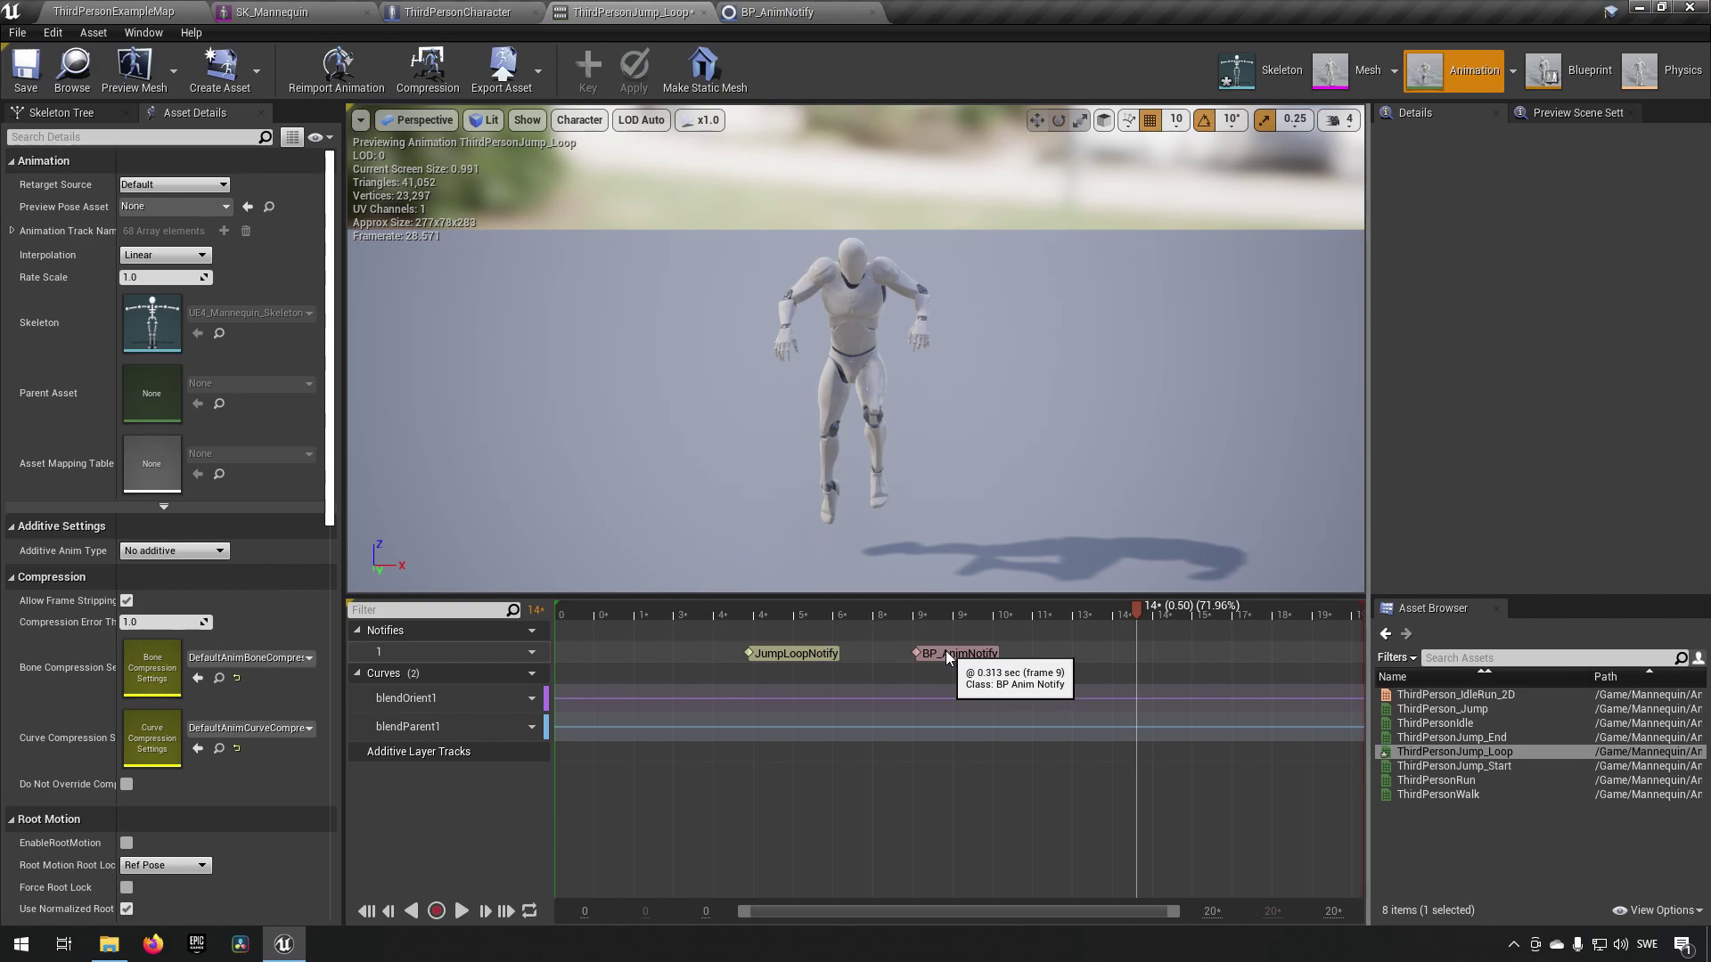
click(777, 651)
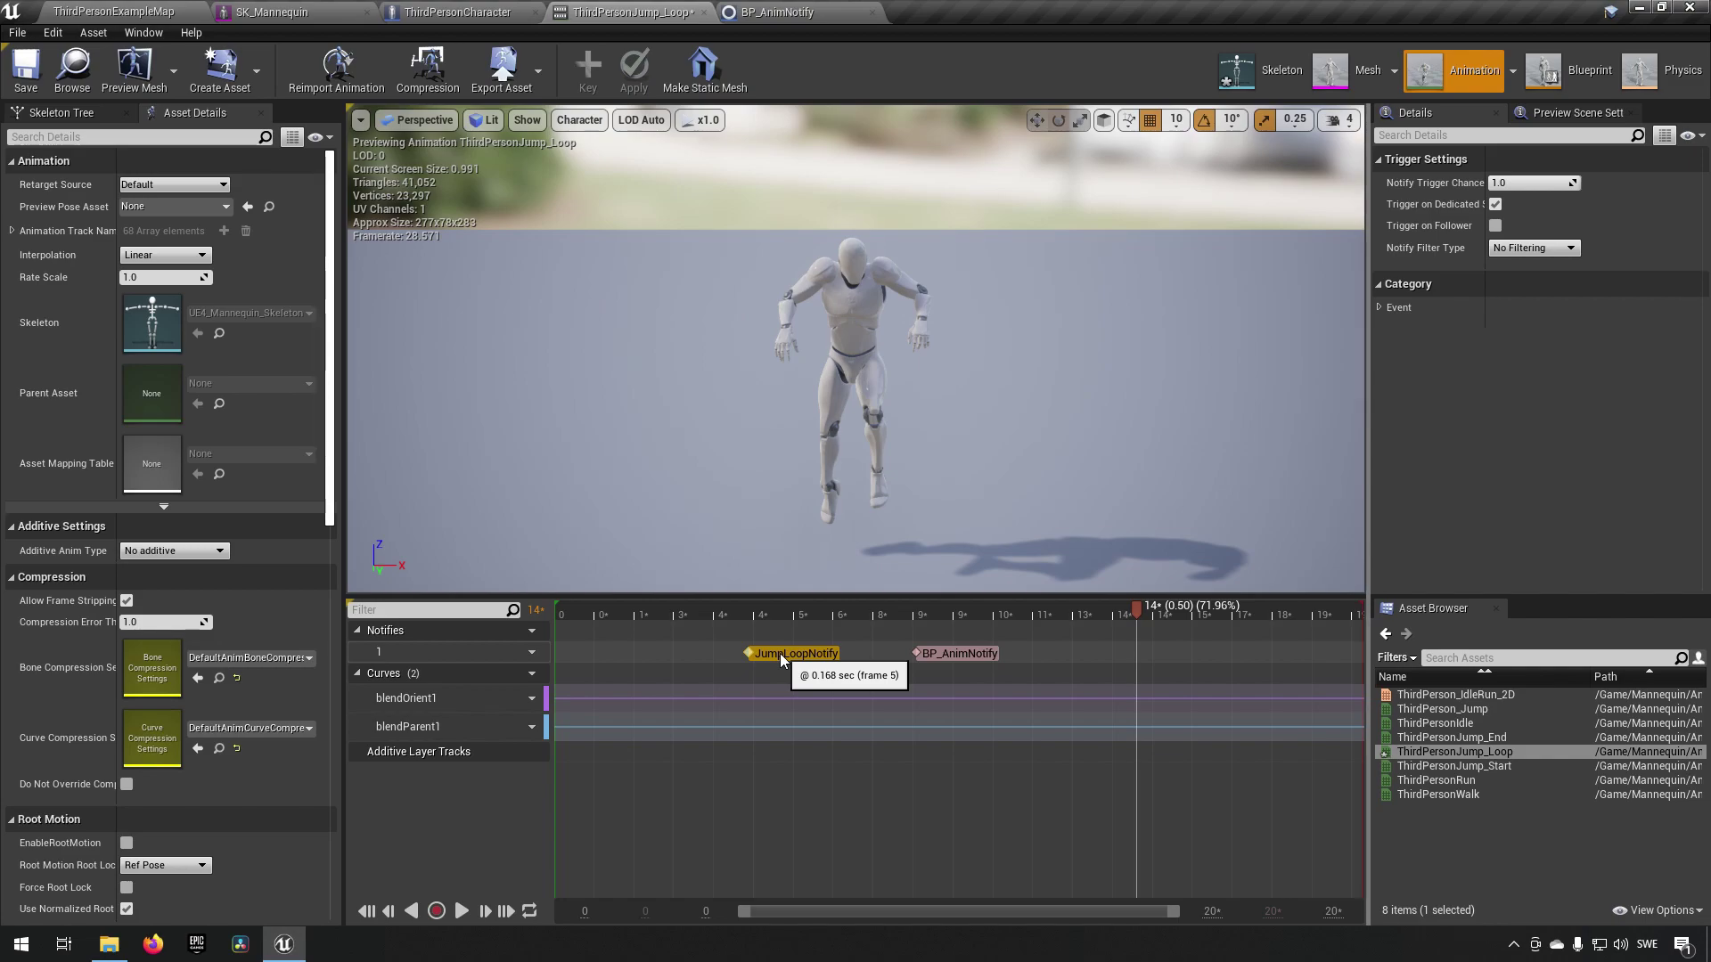
right_click(1083, 658)
mouse_move(1137, 682)
mouse_move(1312, 722)
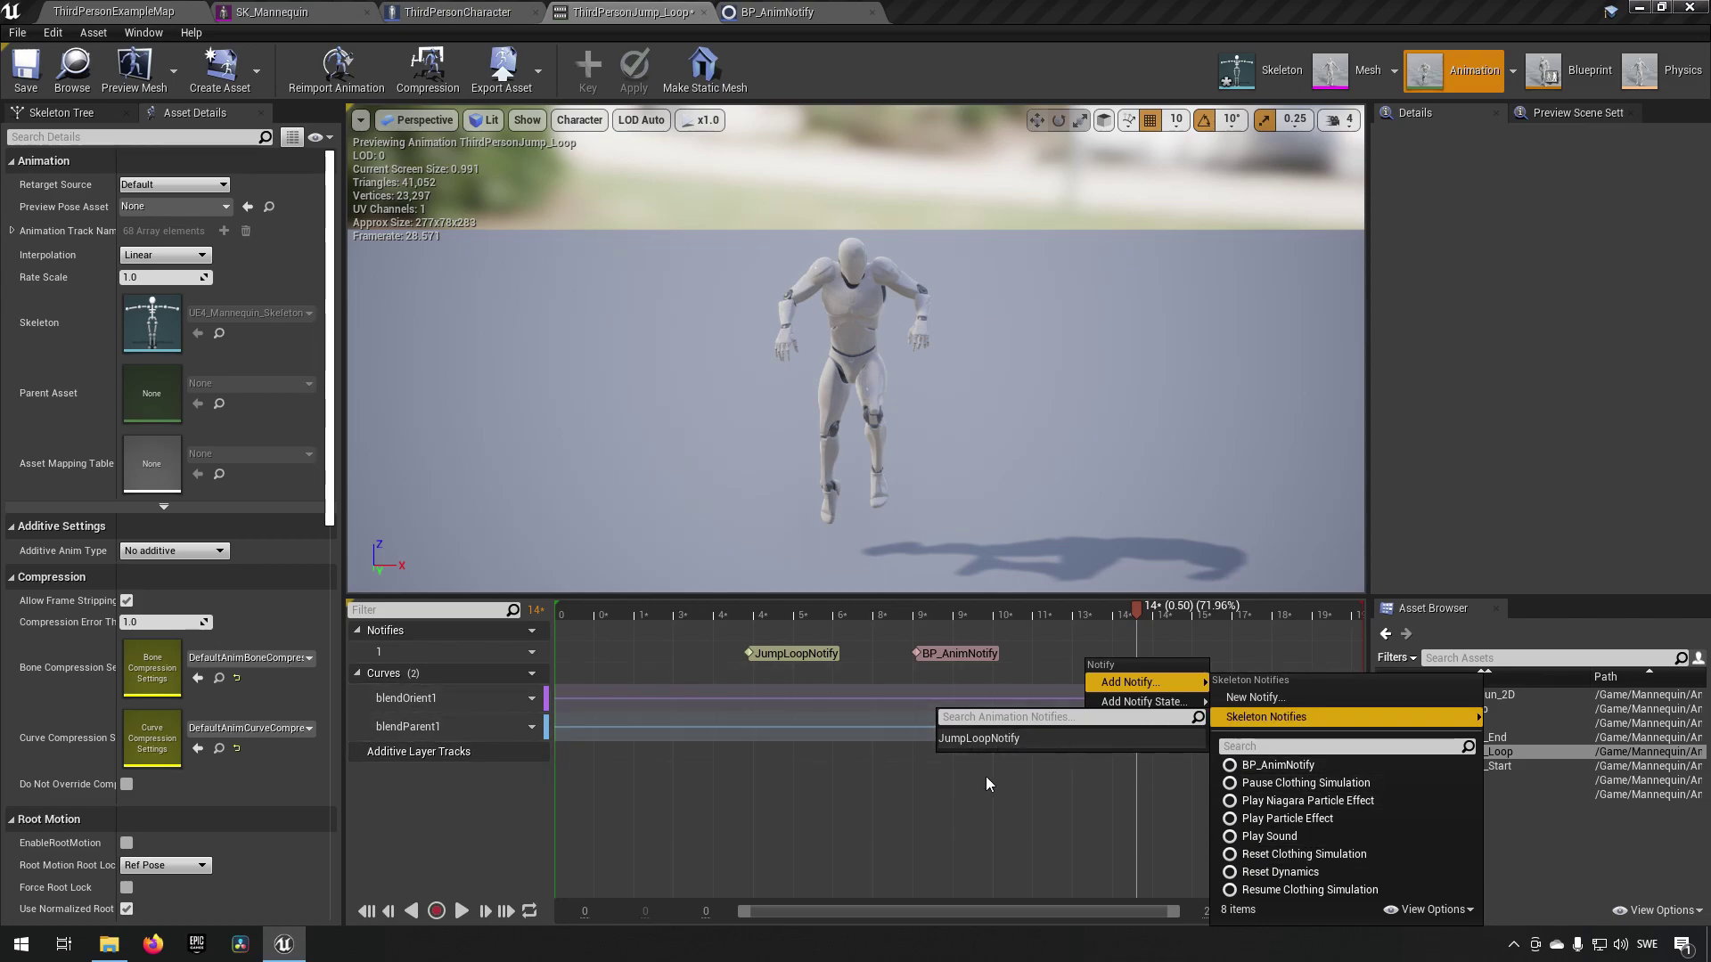
click(818, 656)
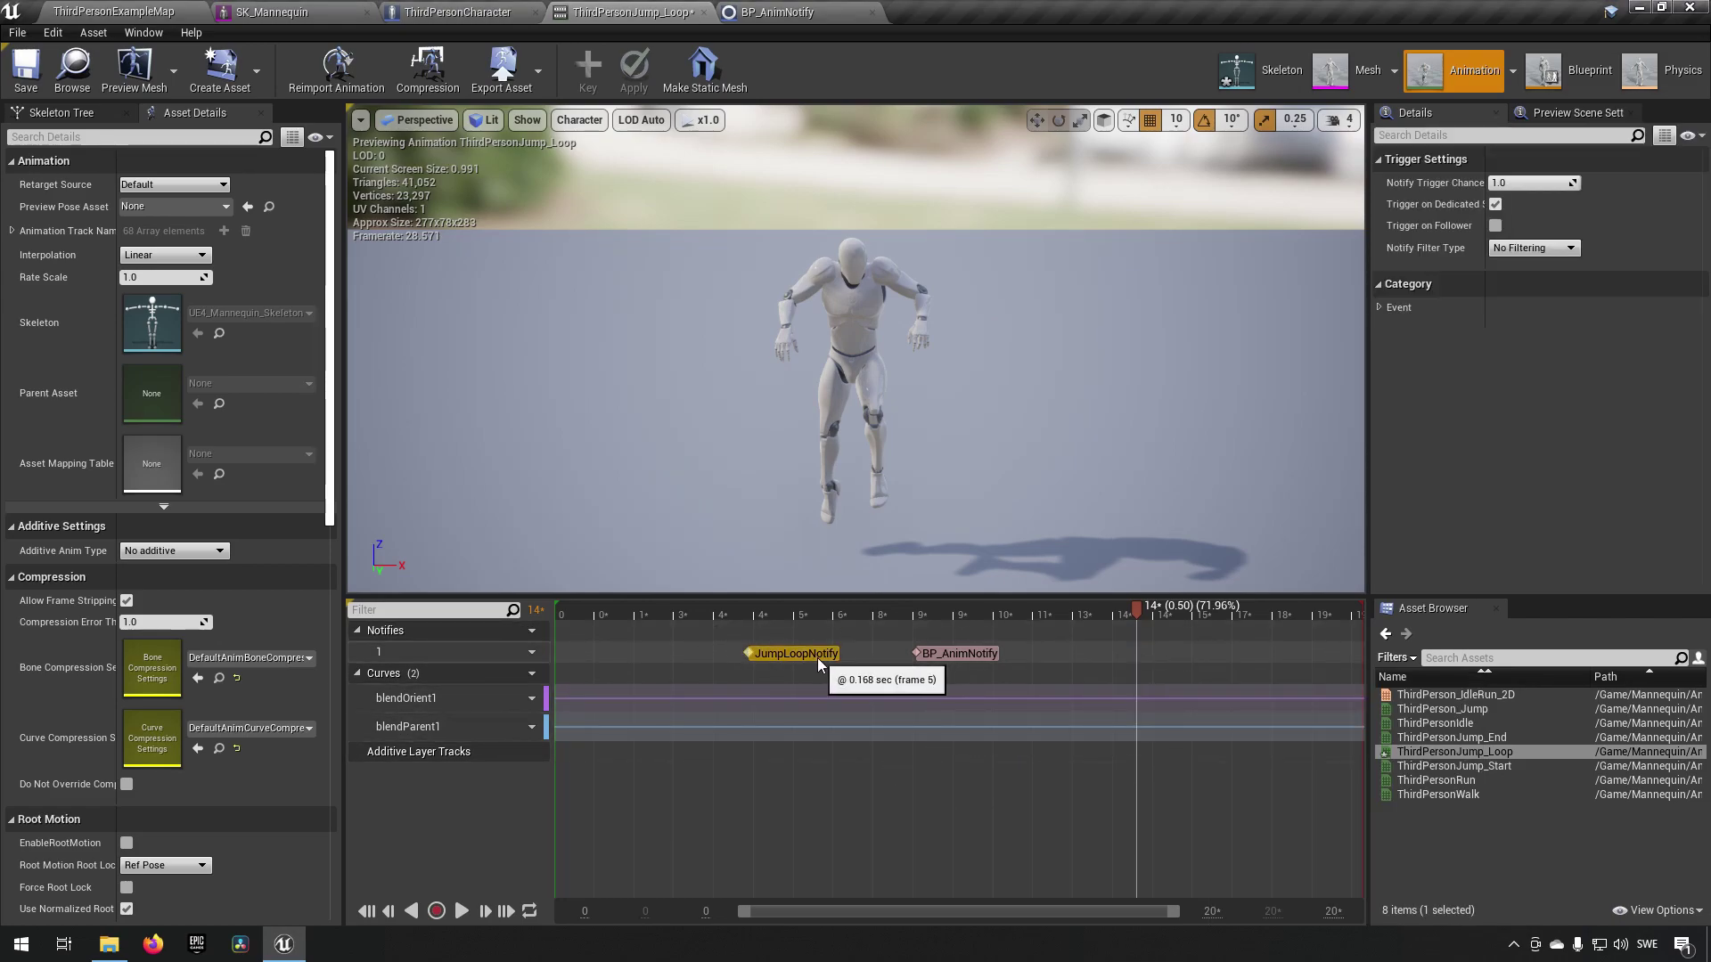
click(960, 652)
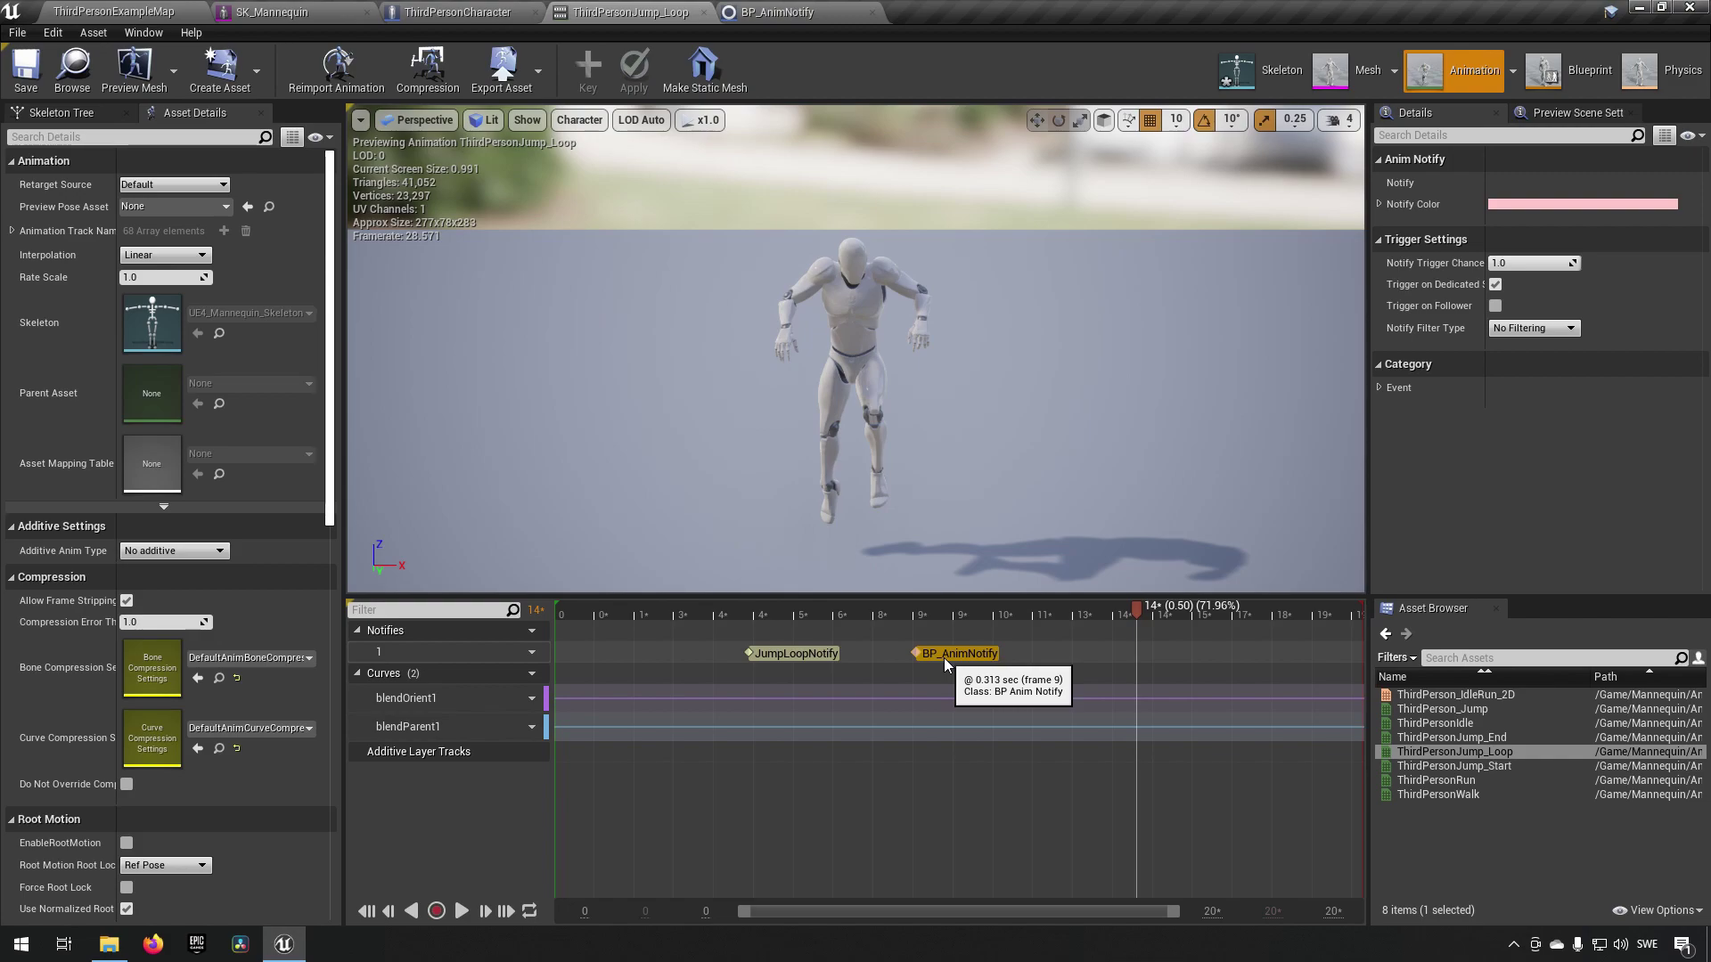
click(789, 655)
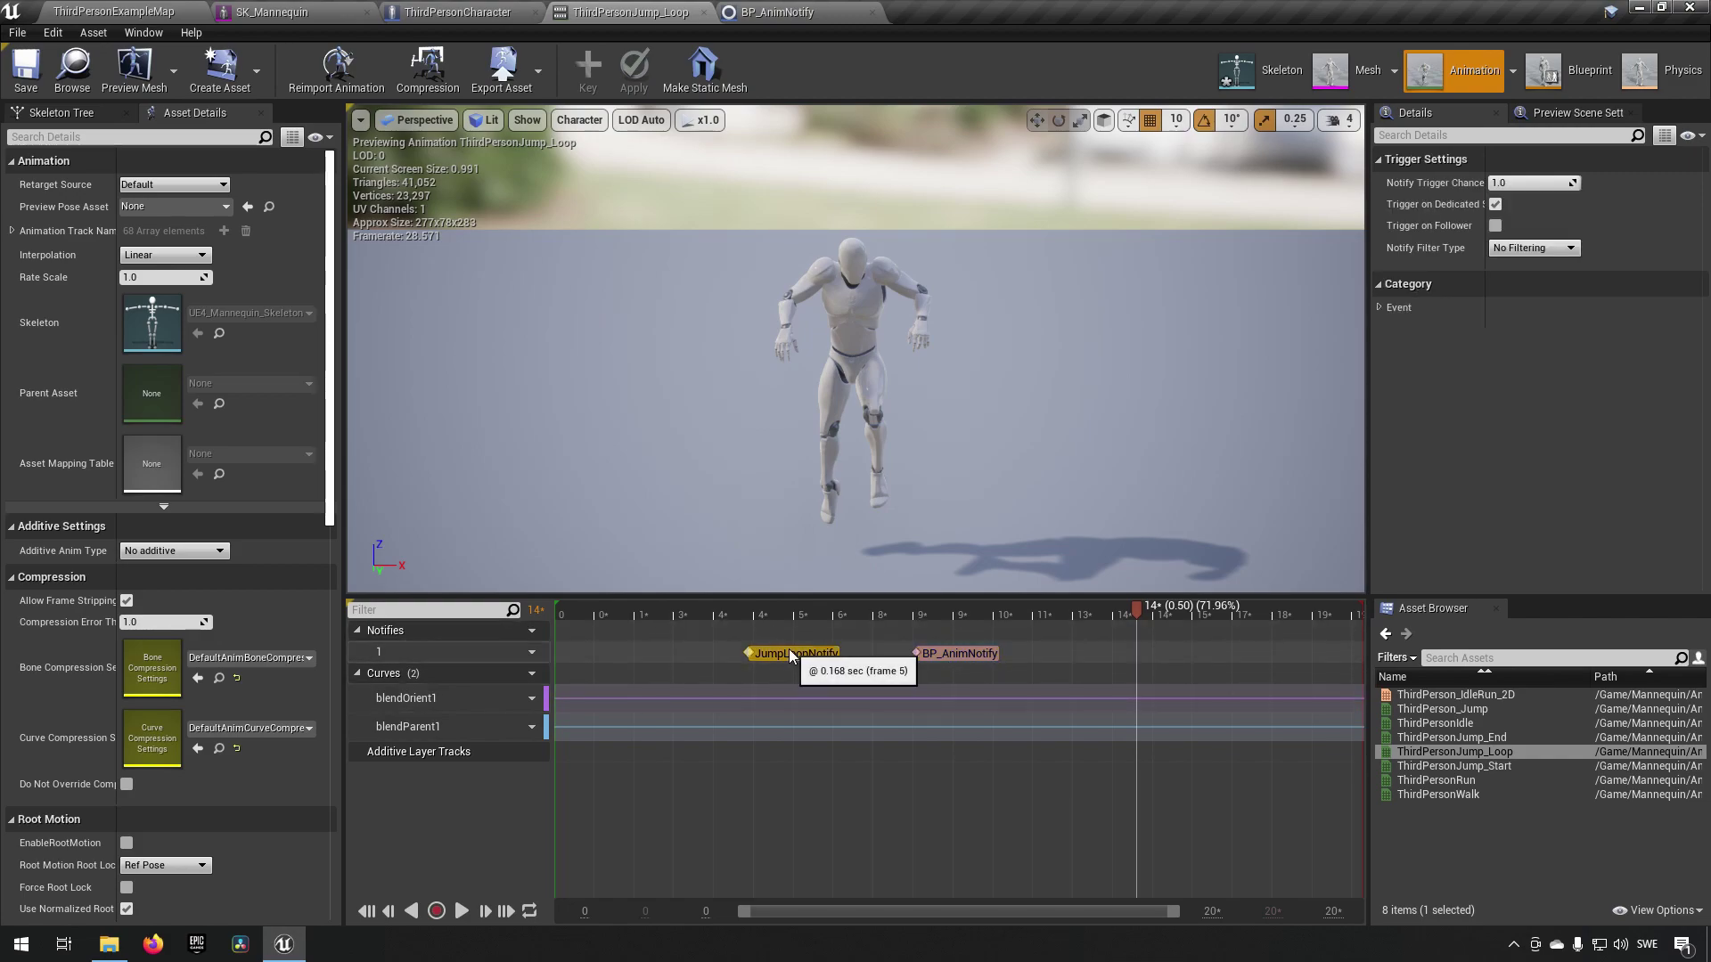
click(970, 657)
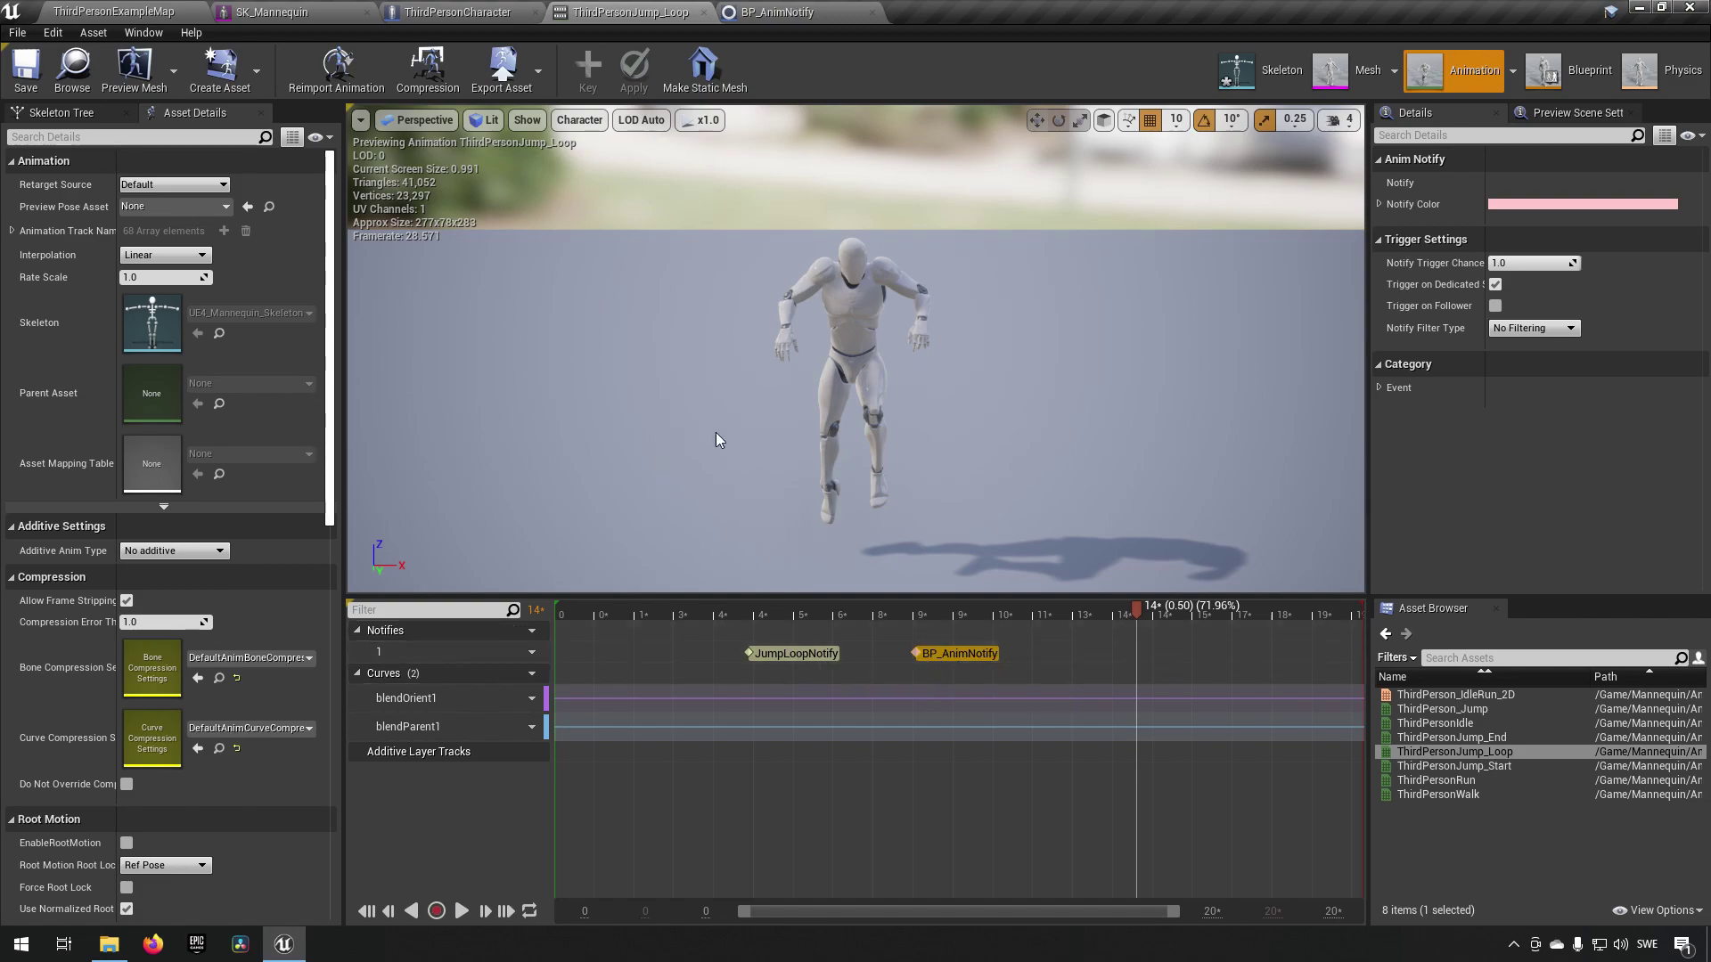
- Switch to Blueprint mode and open the ThirdPerson_AnimBP EventGraph
click(1570, 73)
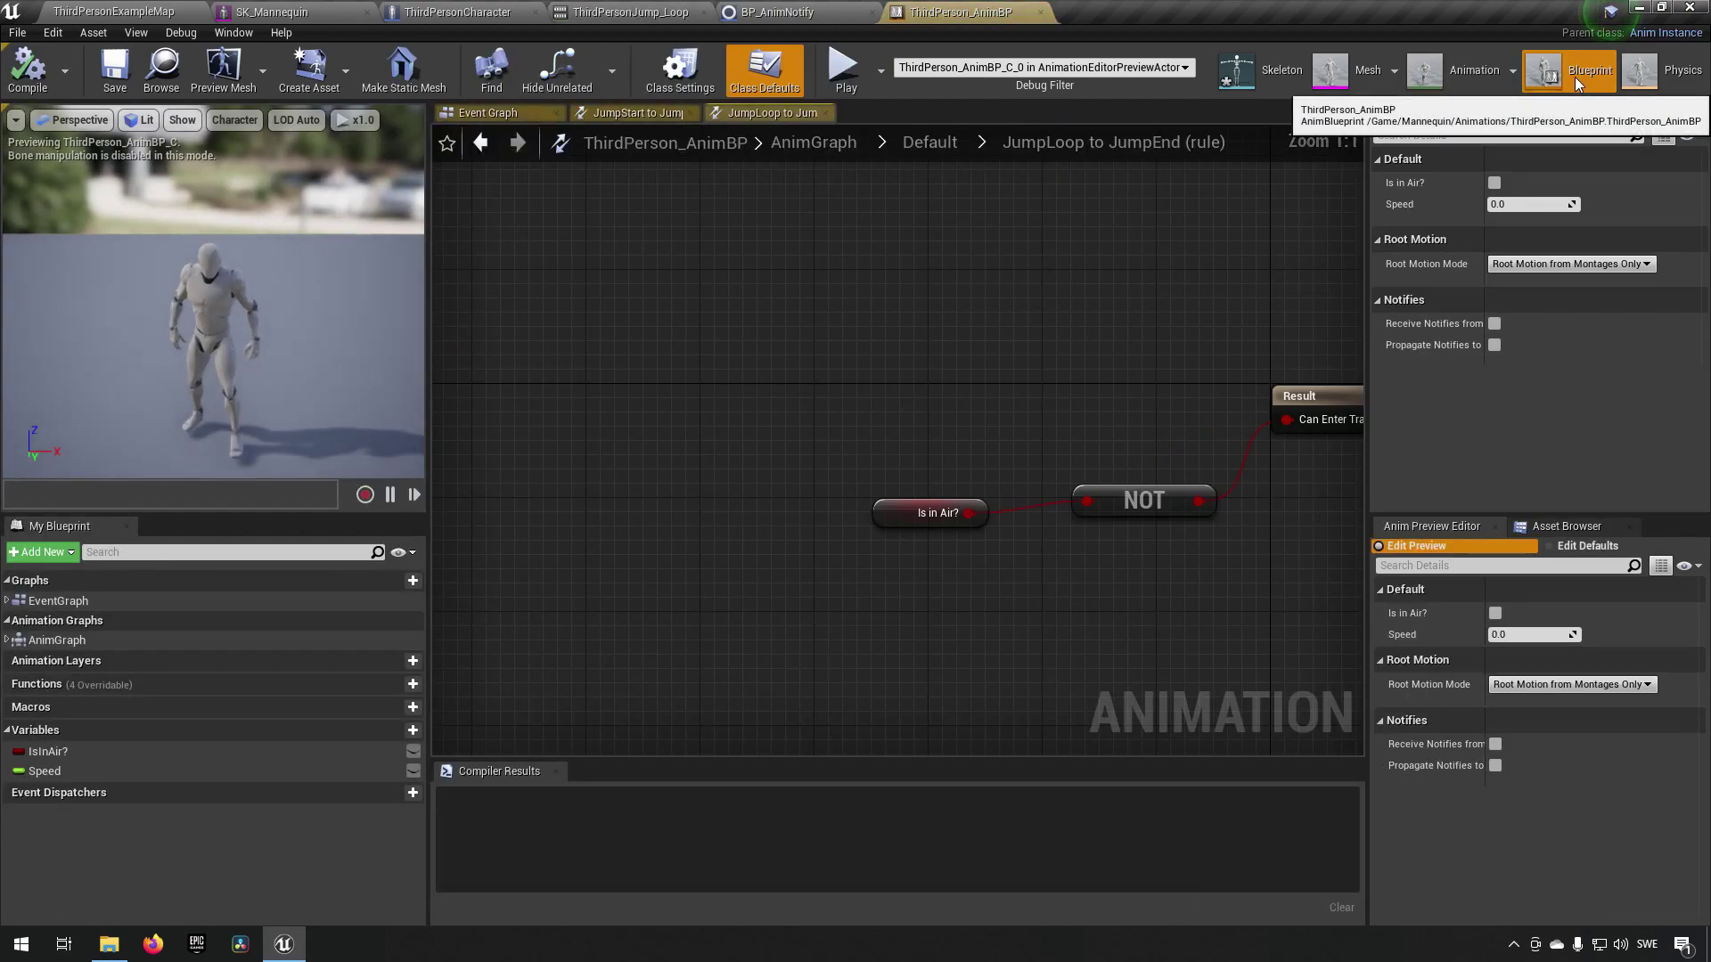
double_click(68, 601)
scroll(687, 495, down, 3)
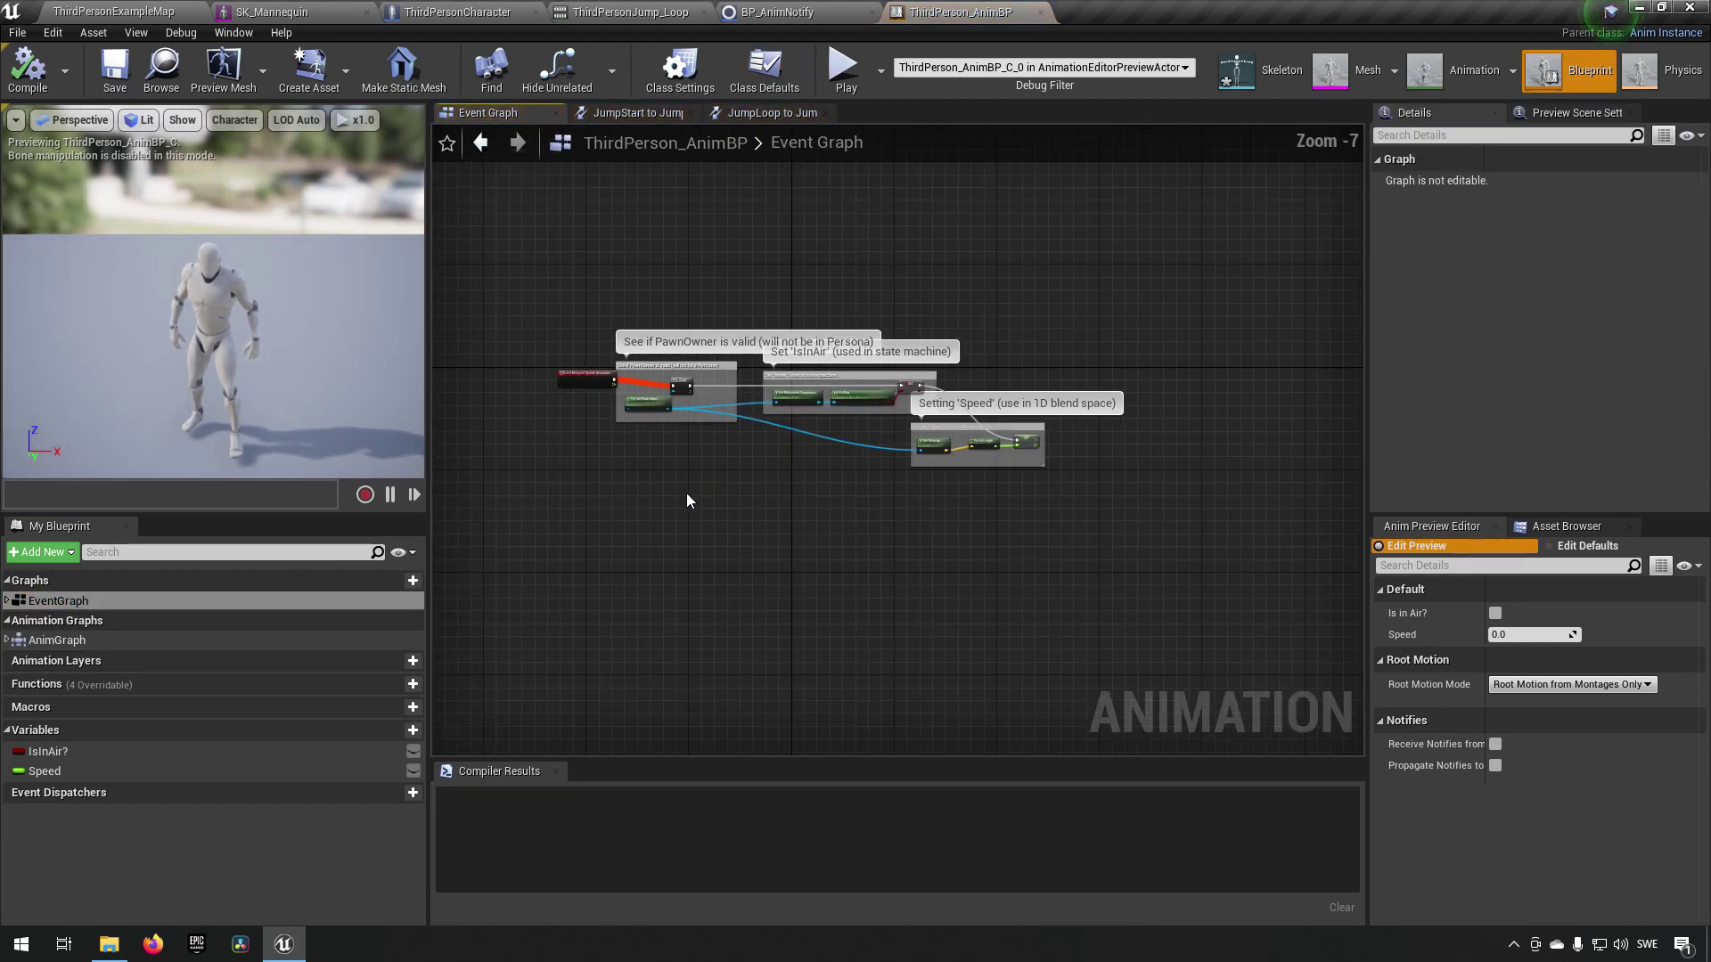
drag(504, 259, 1172, 513)
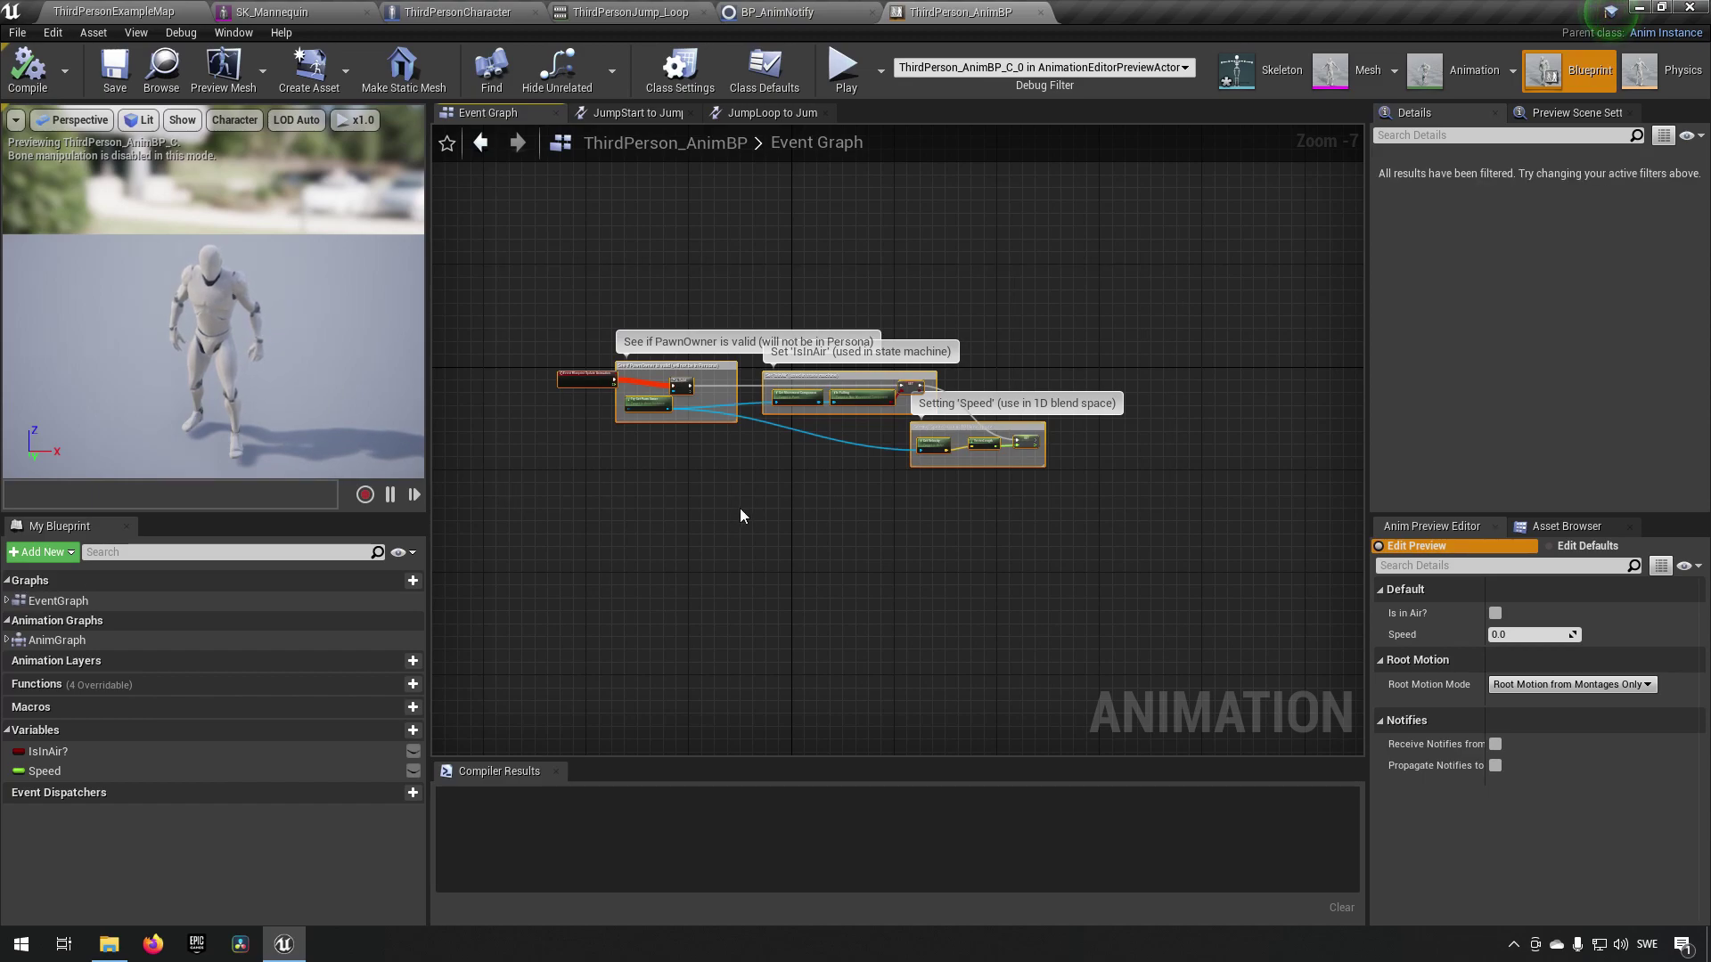
- Pan the Event Graph to free empty space beside the update-animation nodes
scroll(639, 458, up, 4)
right_drag(596, 388, 804, 505)
right_drag(675, 508, 714, 458)
drag(572, 231, 791, 367)
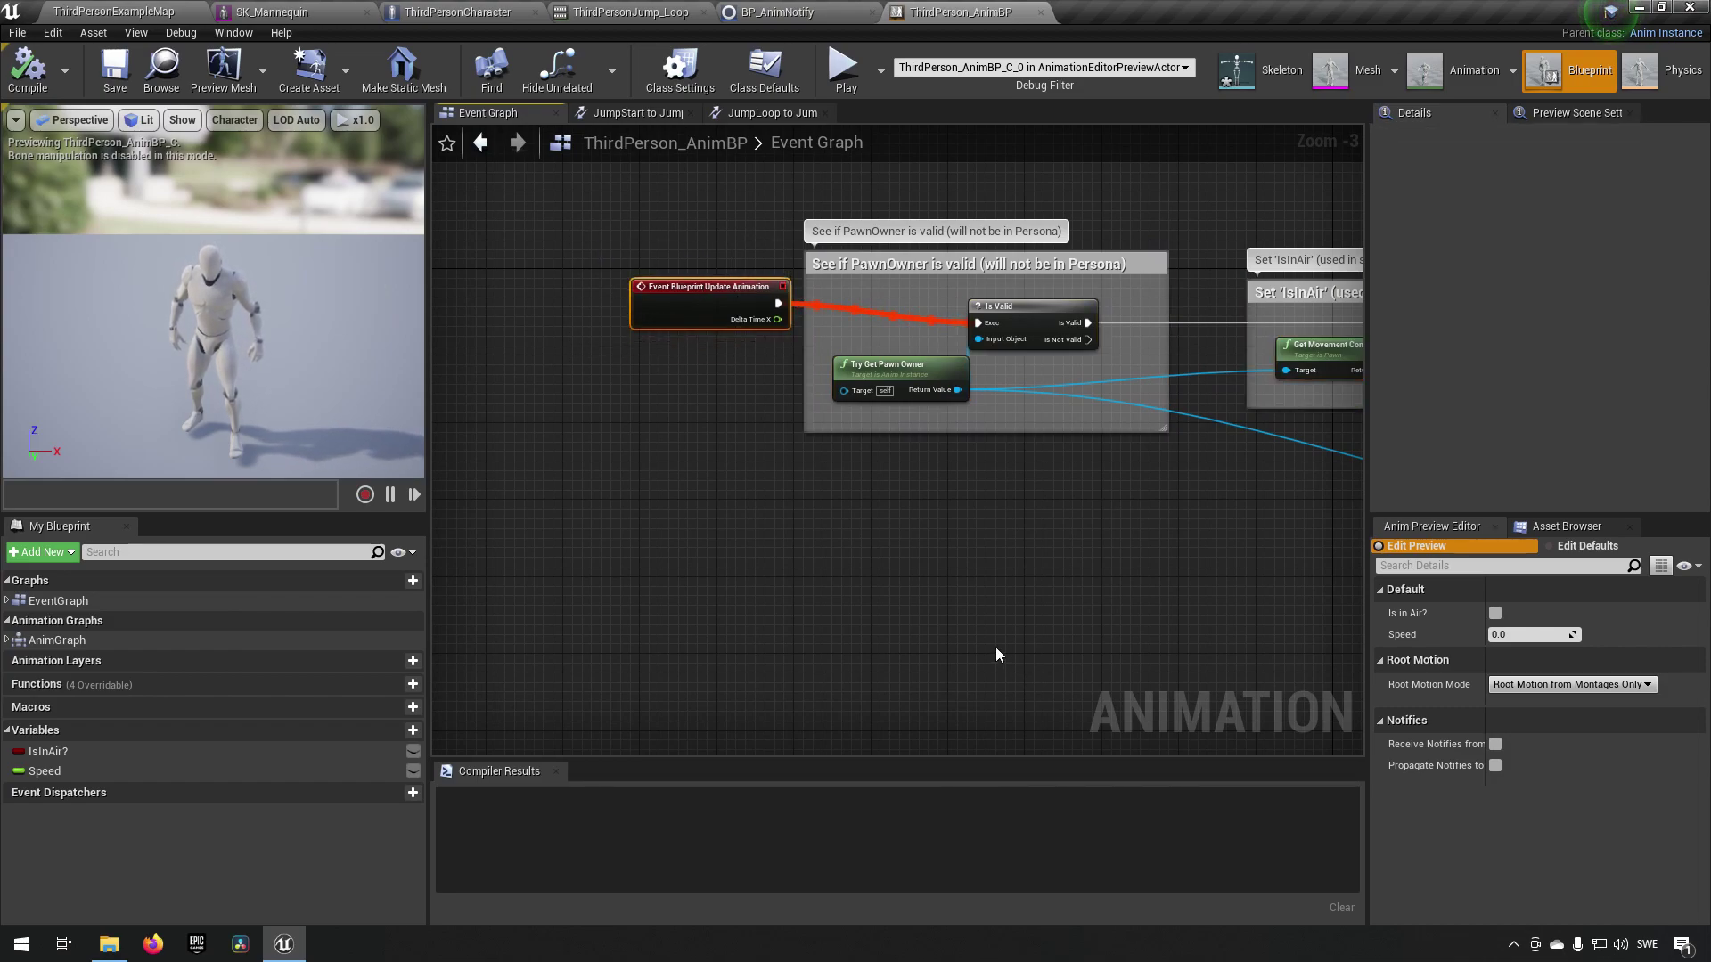
right_drag(995, 649, 952, 541)
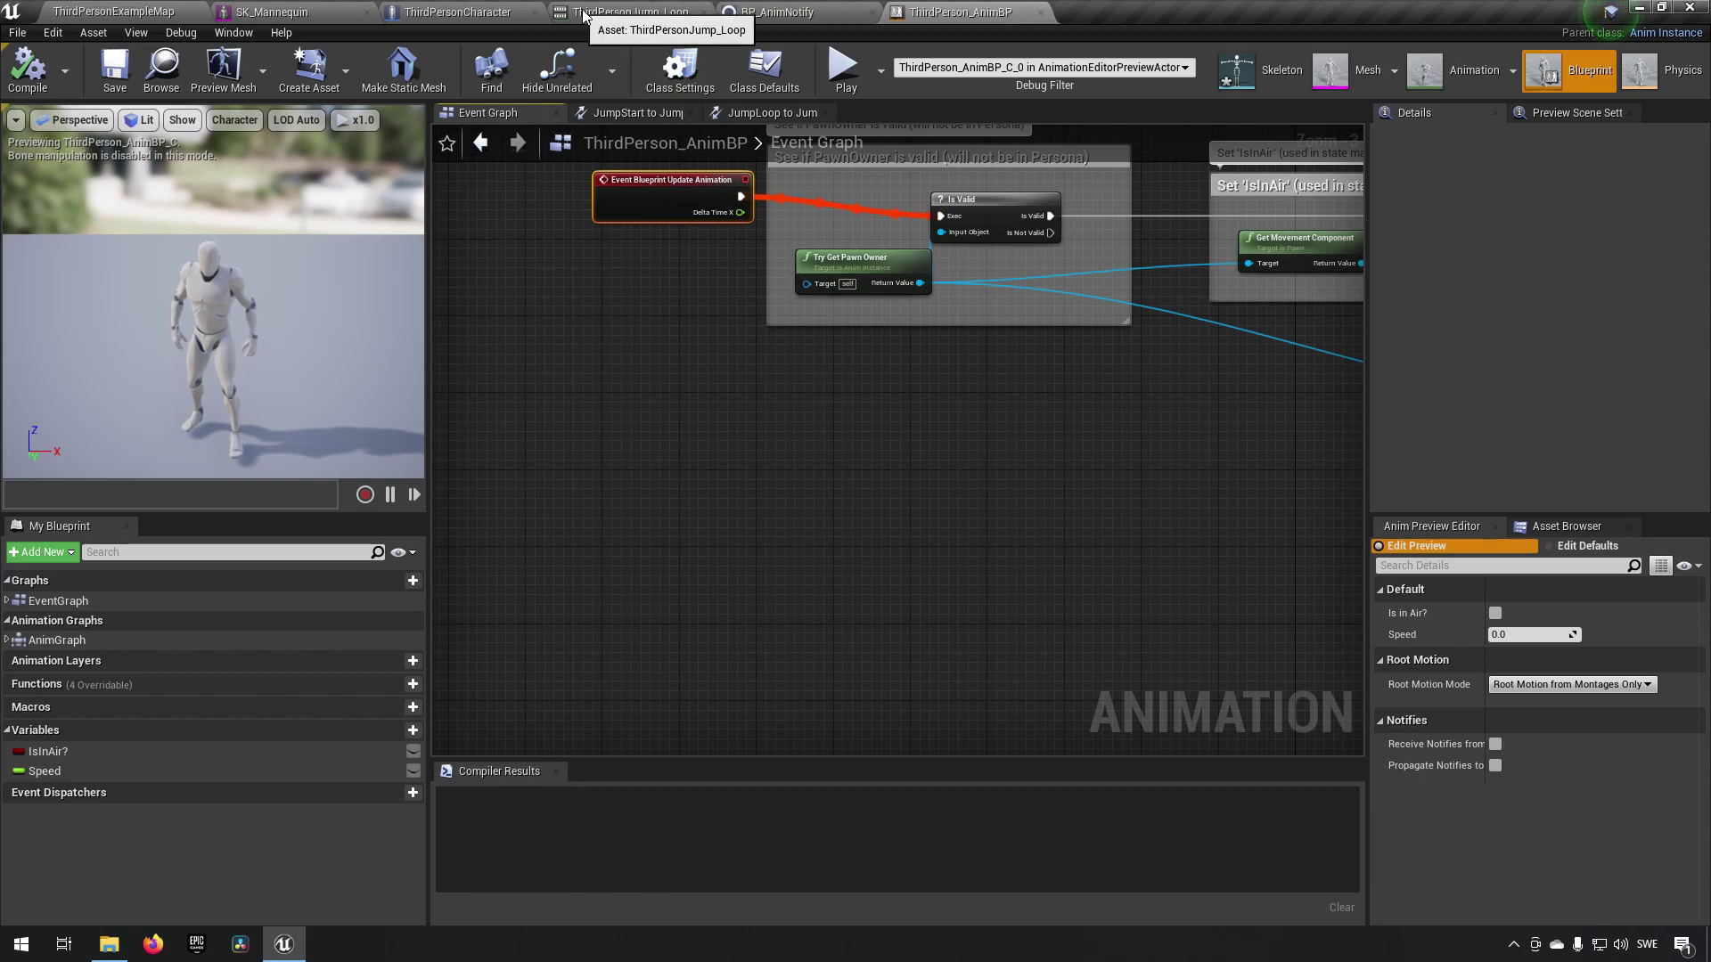
click(631, 12)
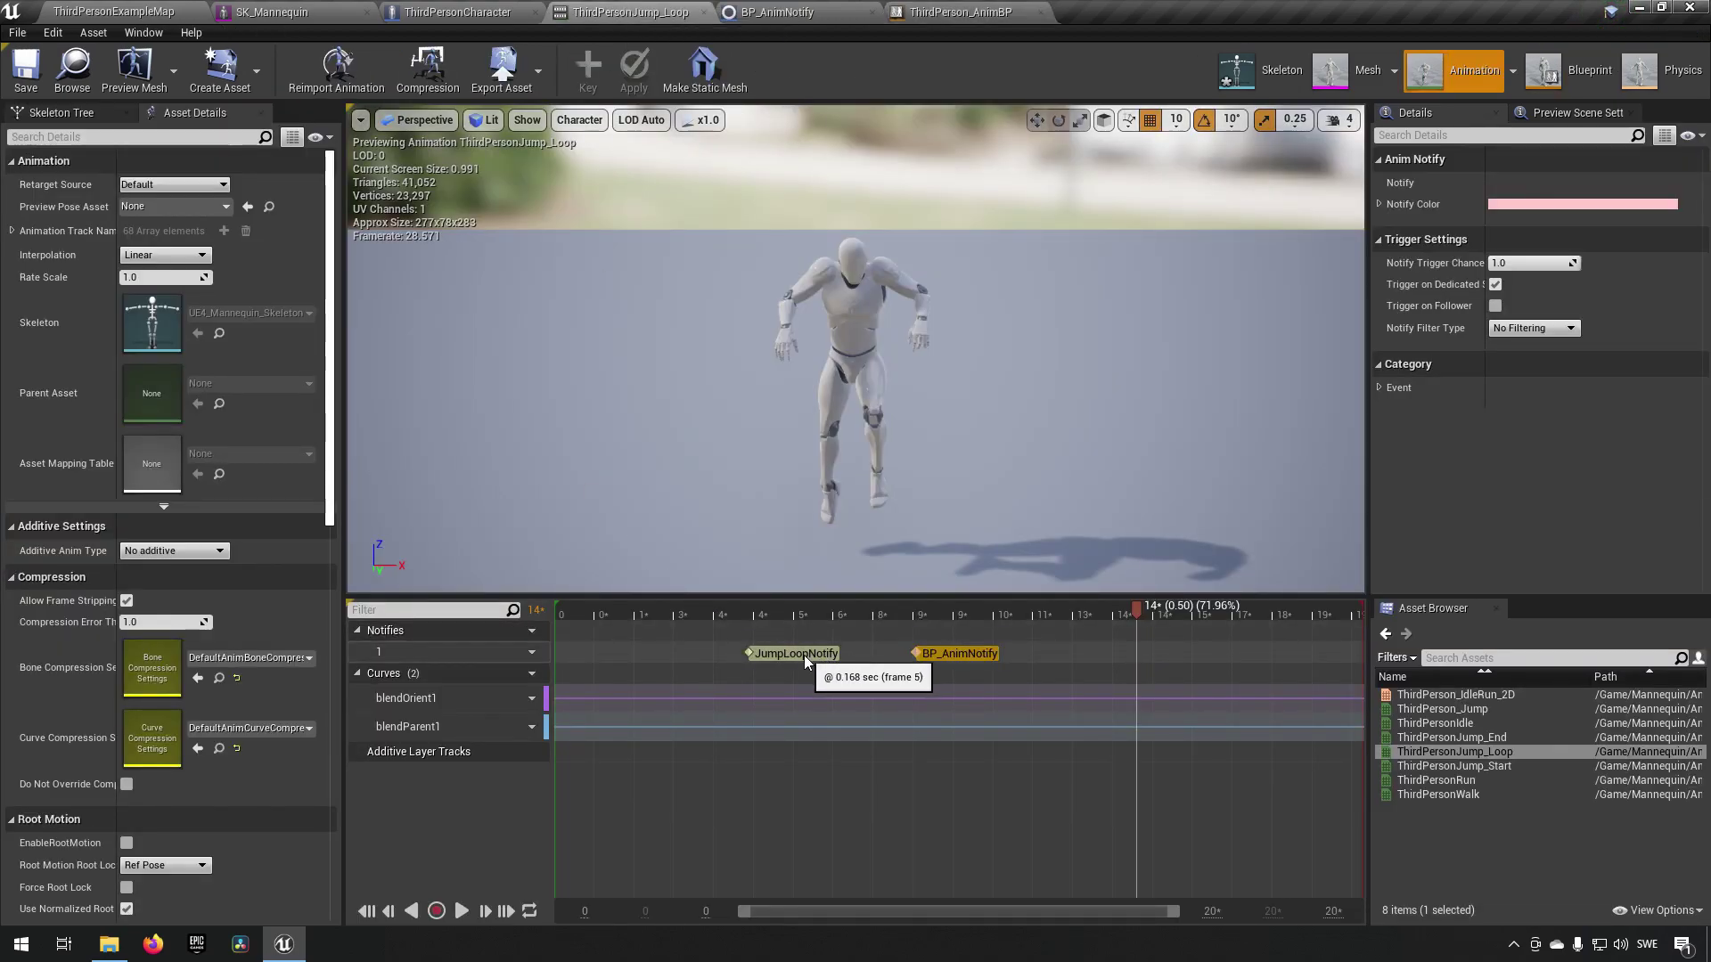
click(954, 13)
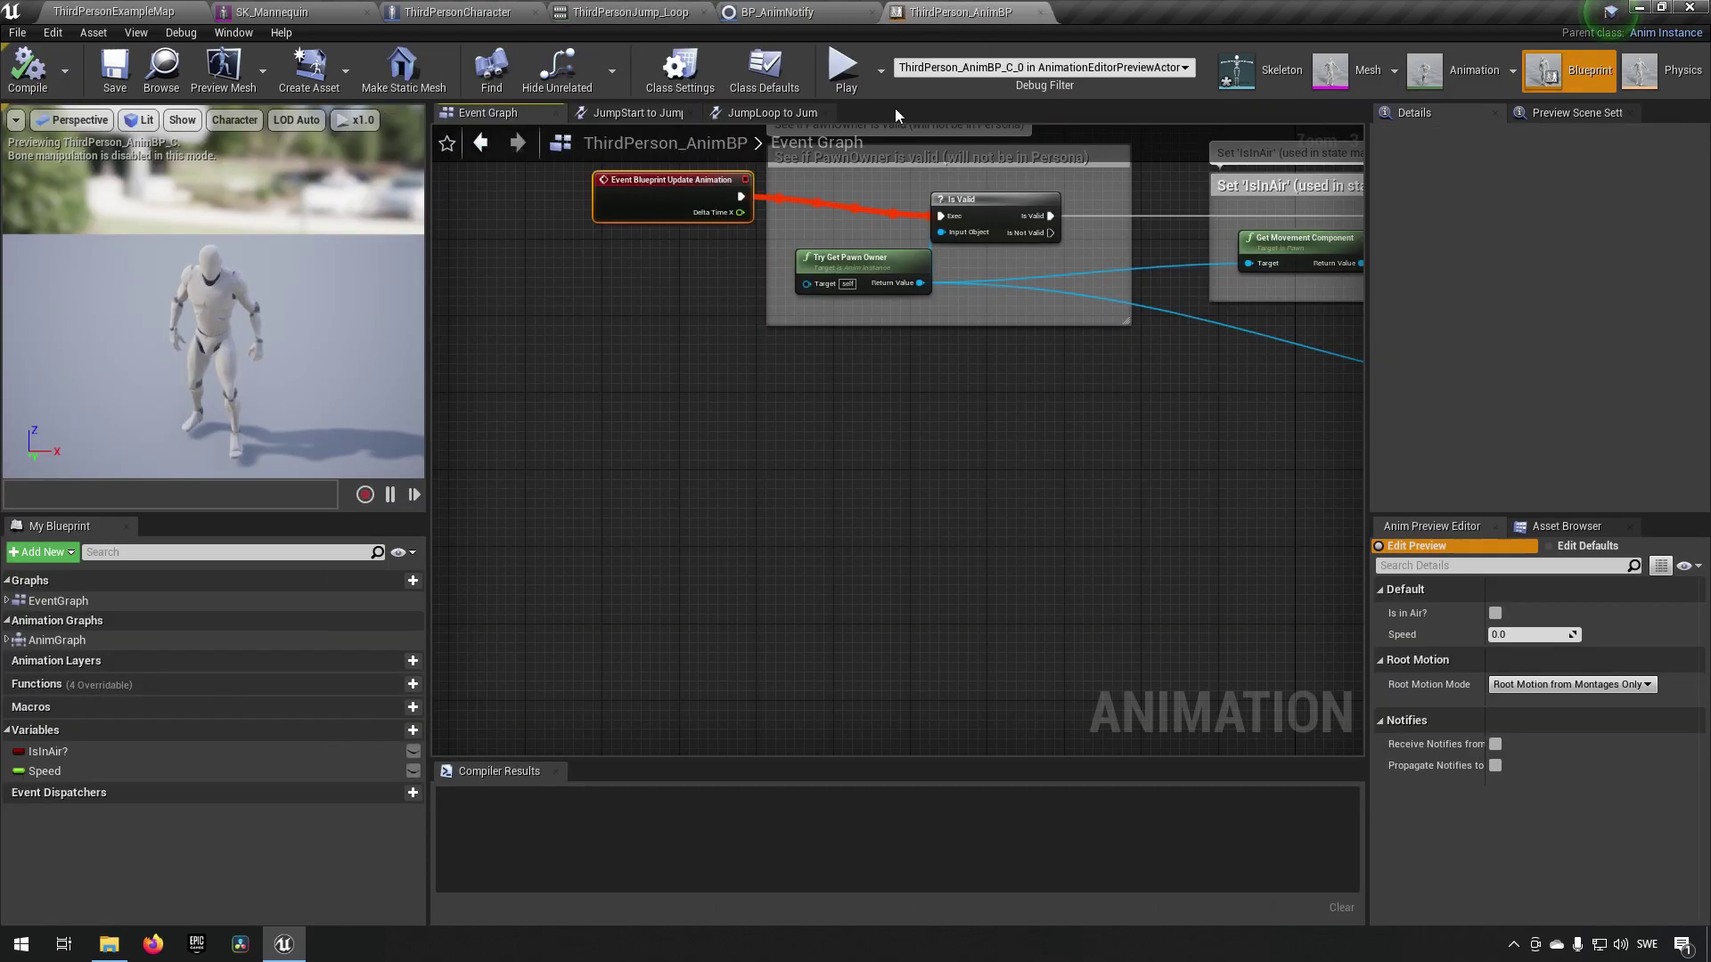
- Add an Event AnimNotify_JumpLoopNotify node to the graph
right_click(616, 546)
text(jumploopno)
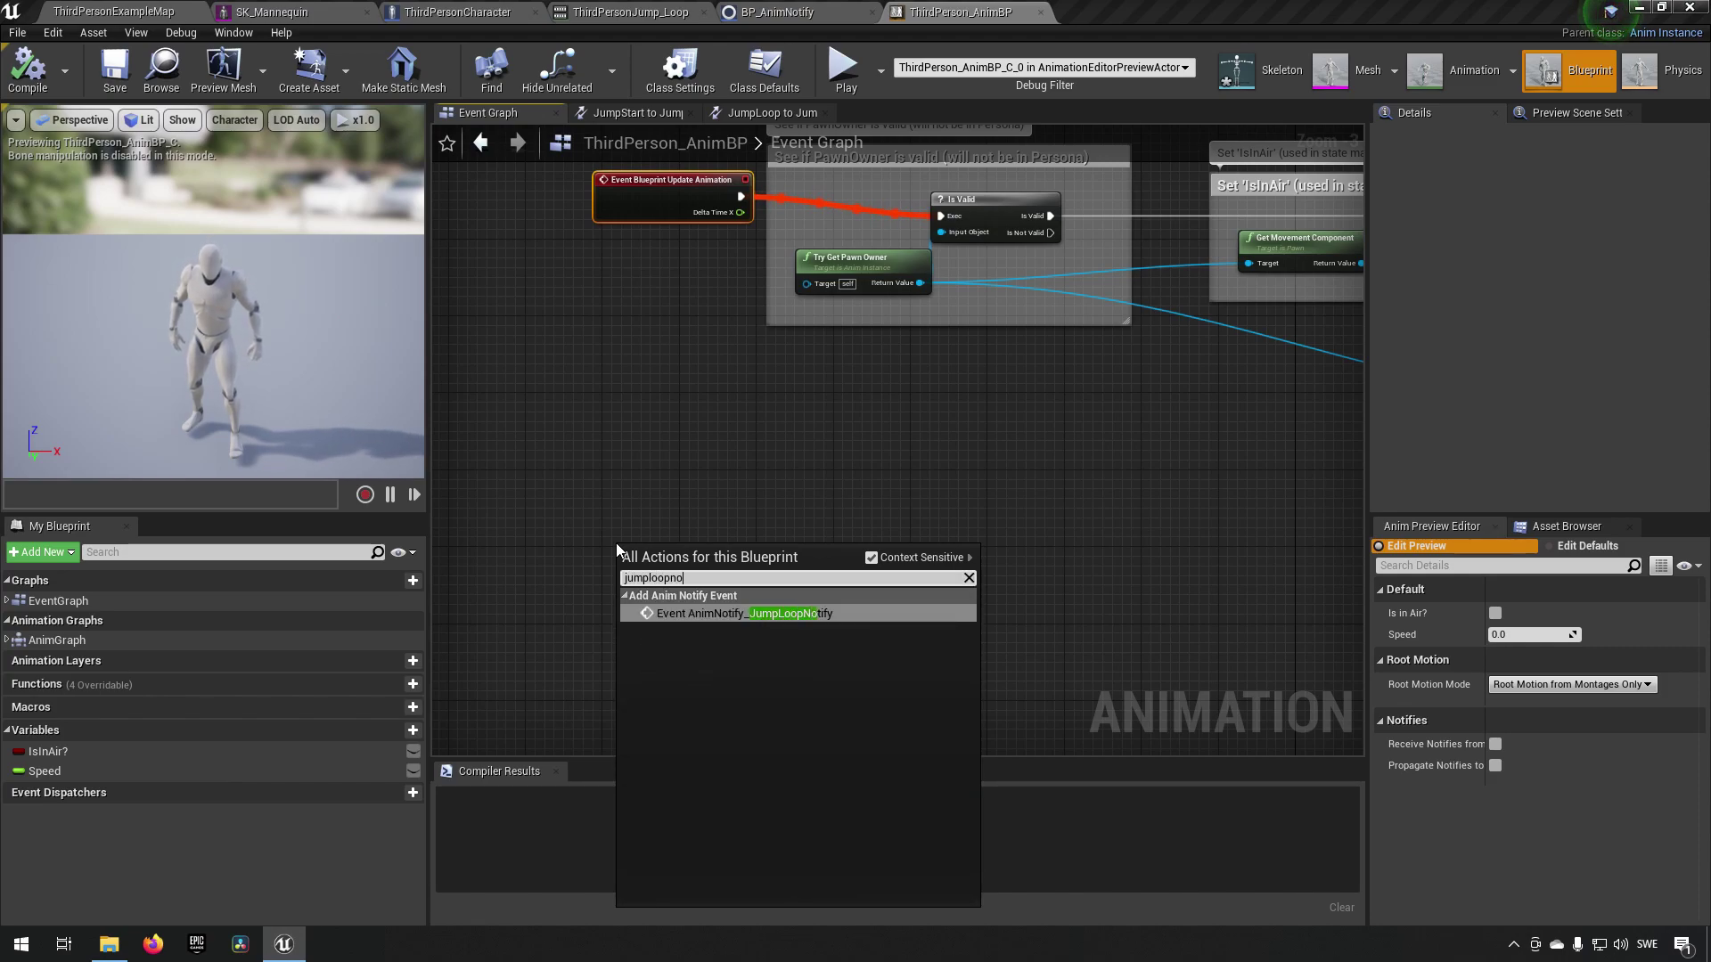
click(724, 615)
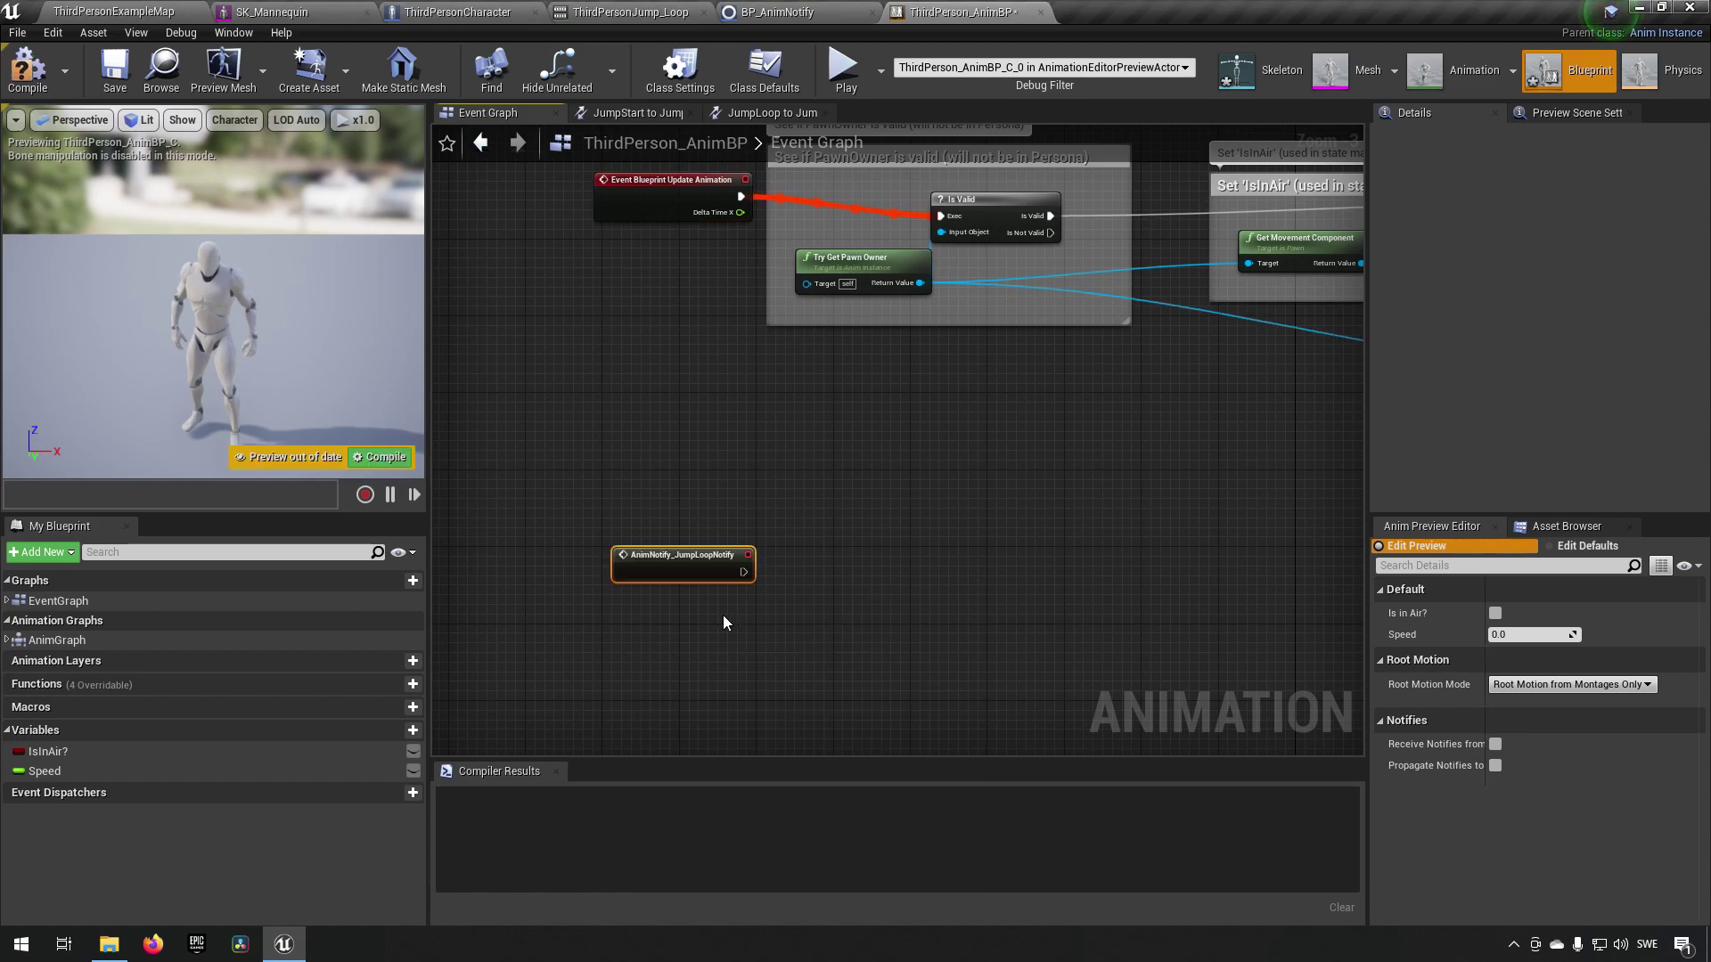
scroll(722, 608, up, 2)
right_drag(722, 608, 806, 583)
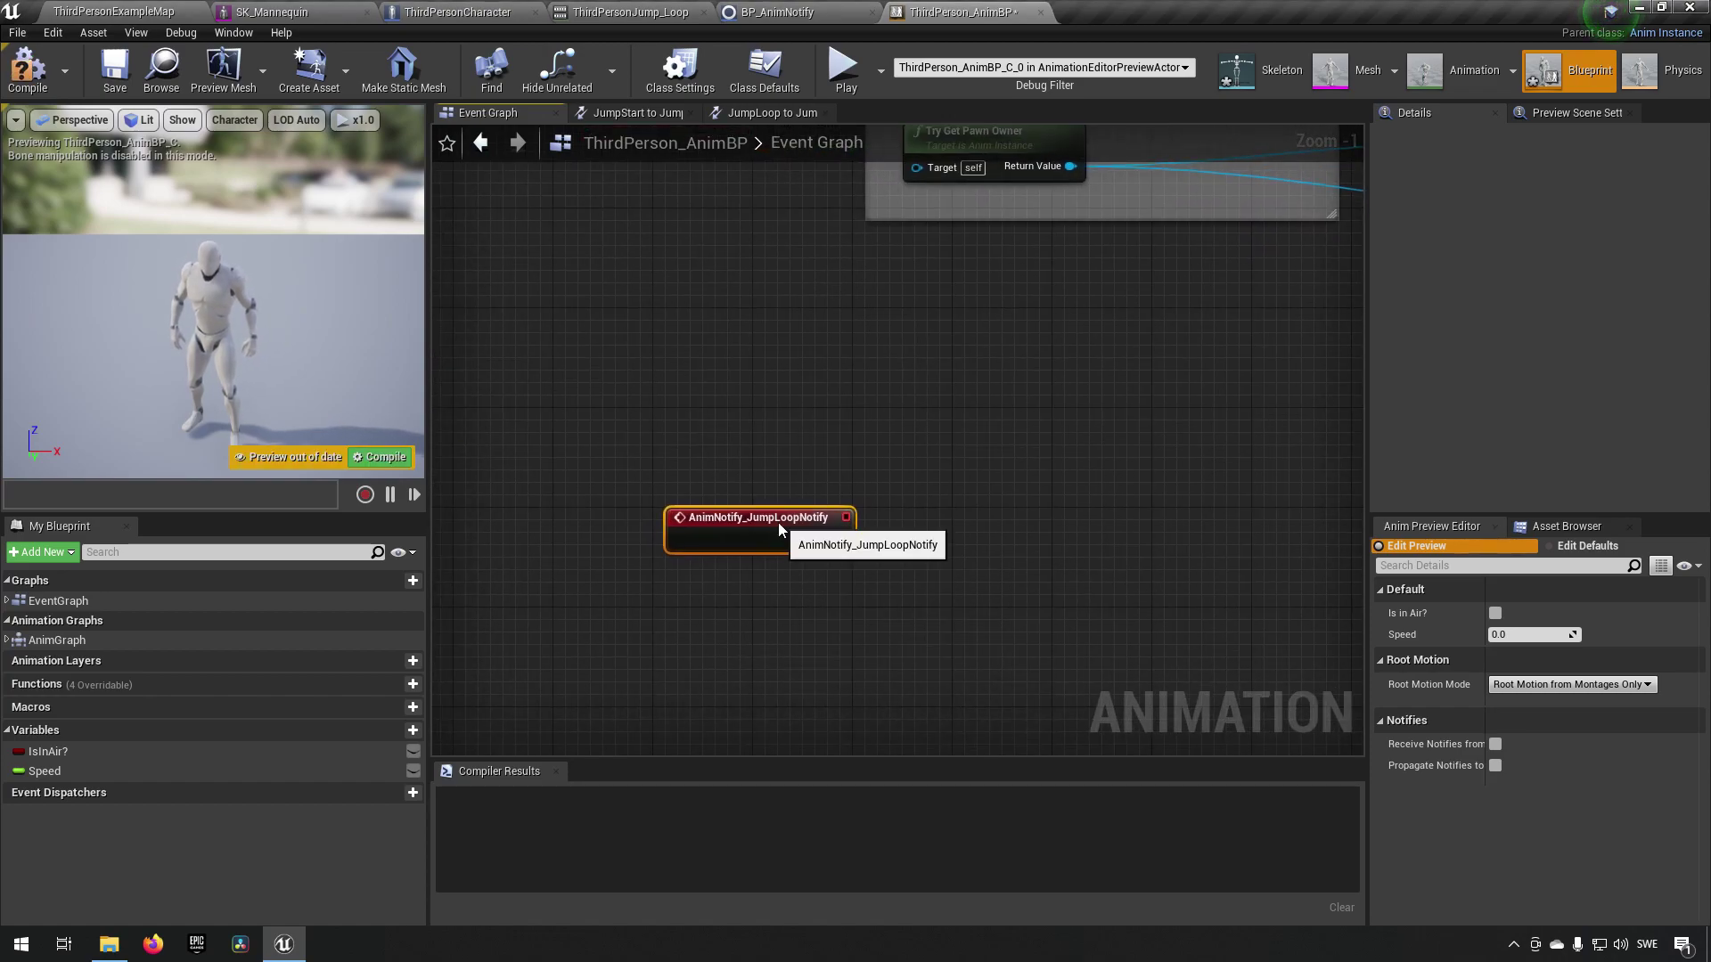
drag(776, 510, 738, 510)
drag(579, 434, 886, 601)
drag(524, 434, 932, 649)
- Wire a Print String to the notify event printing 'JumpLoopNotify triggered!'
drag(803, 540, 915, 547)
text(print string)
key(Return)
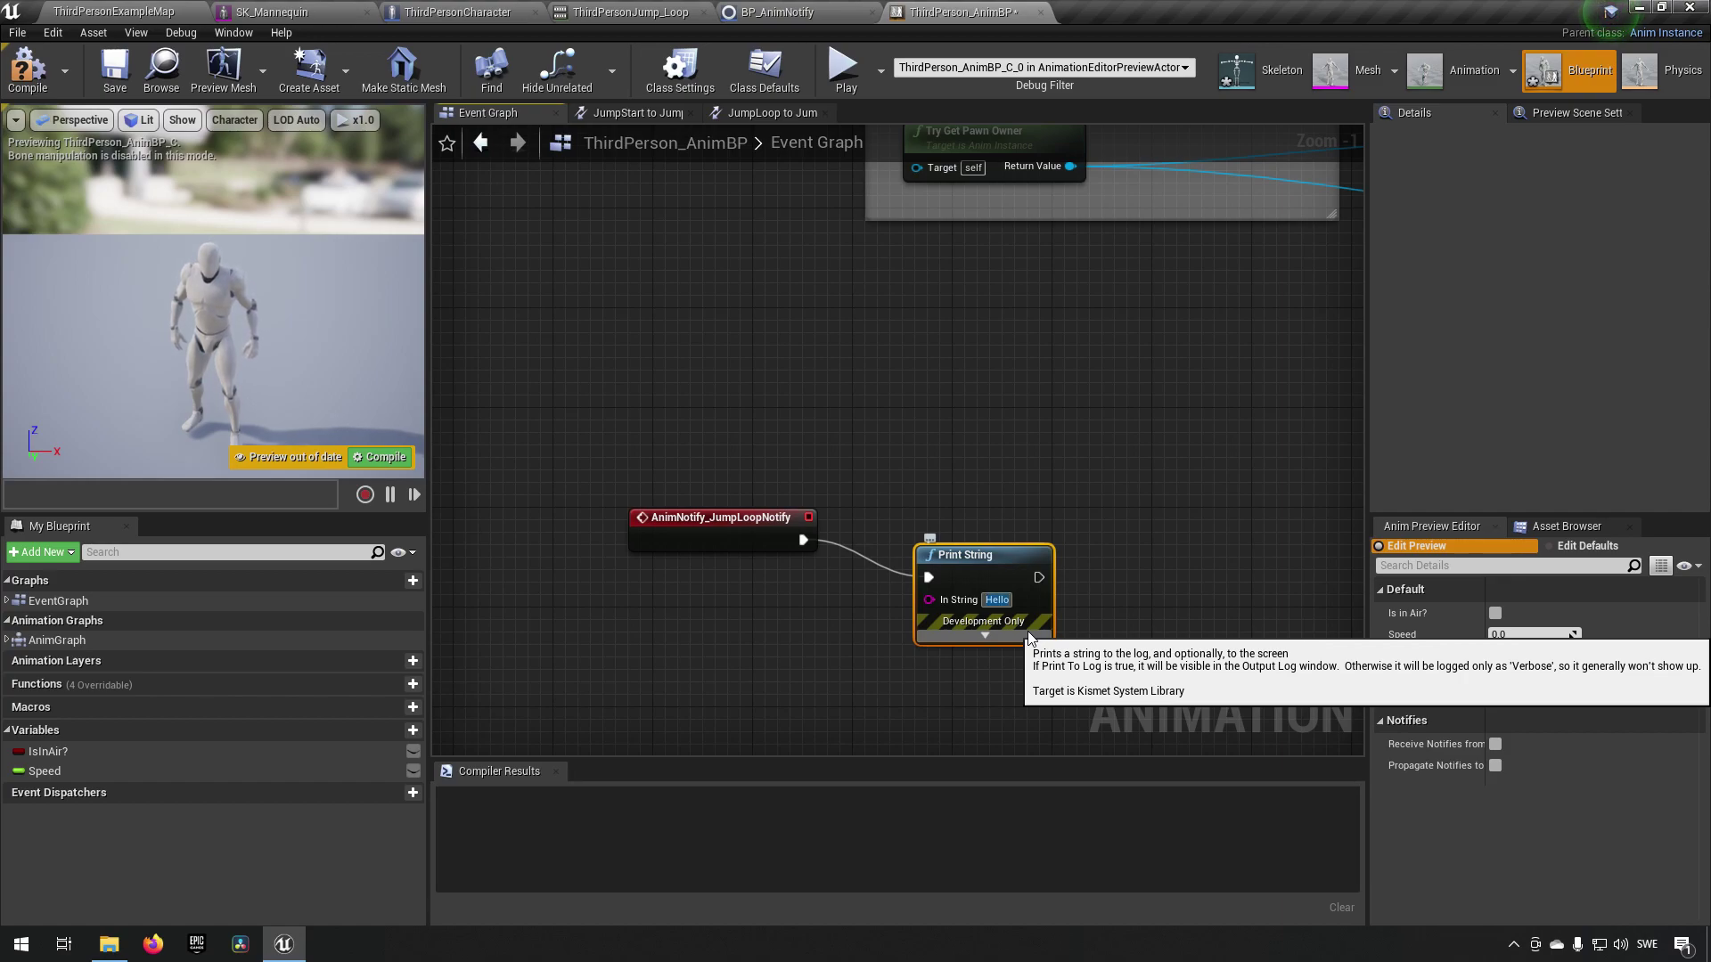
text(Jump)
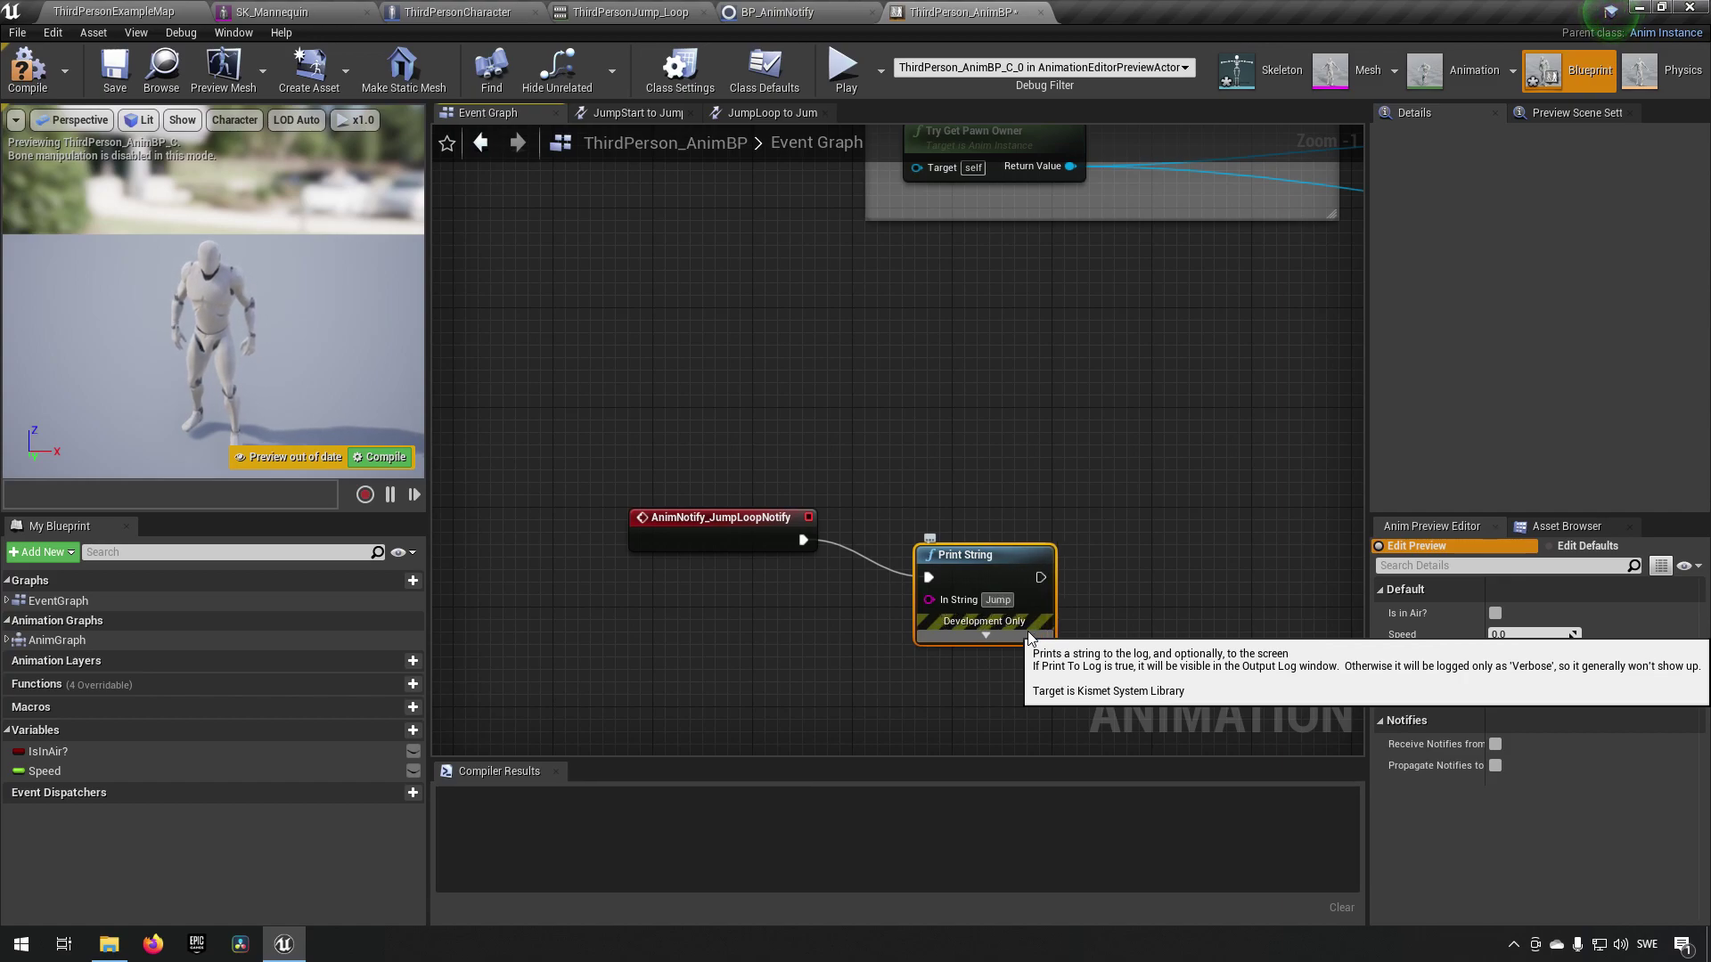
text(LoopNotify)
key(Return)
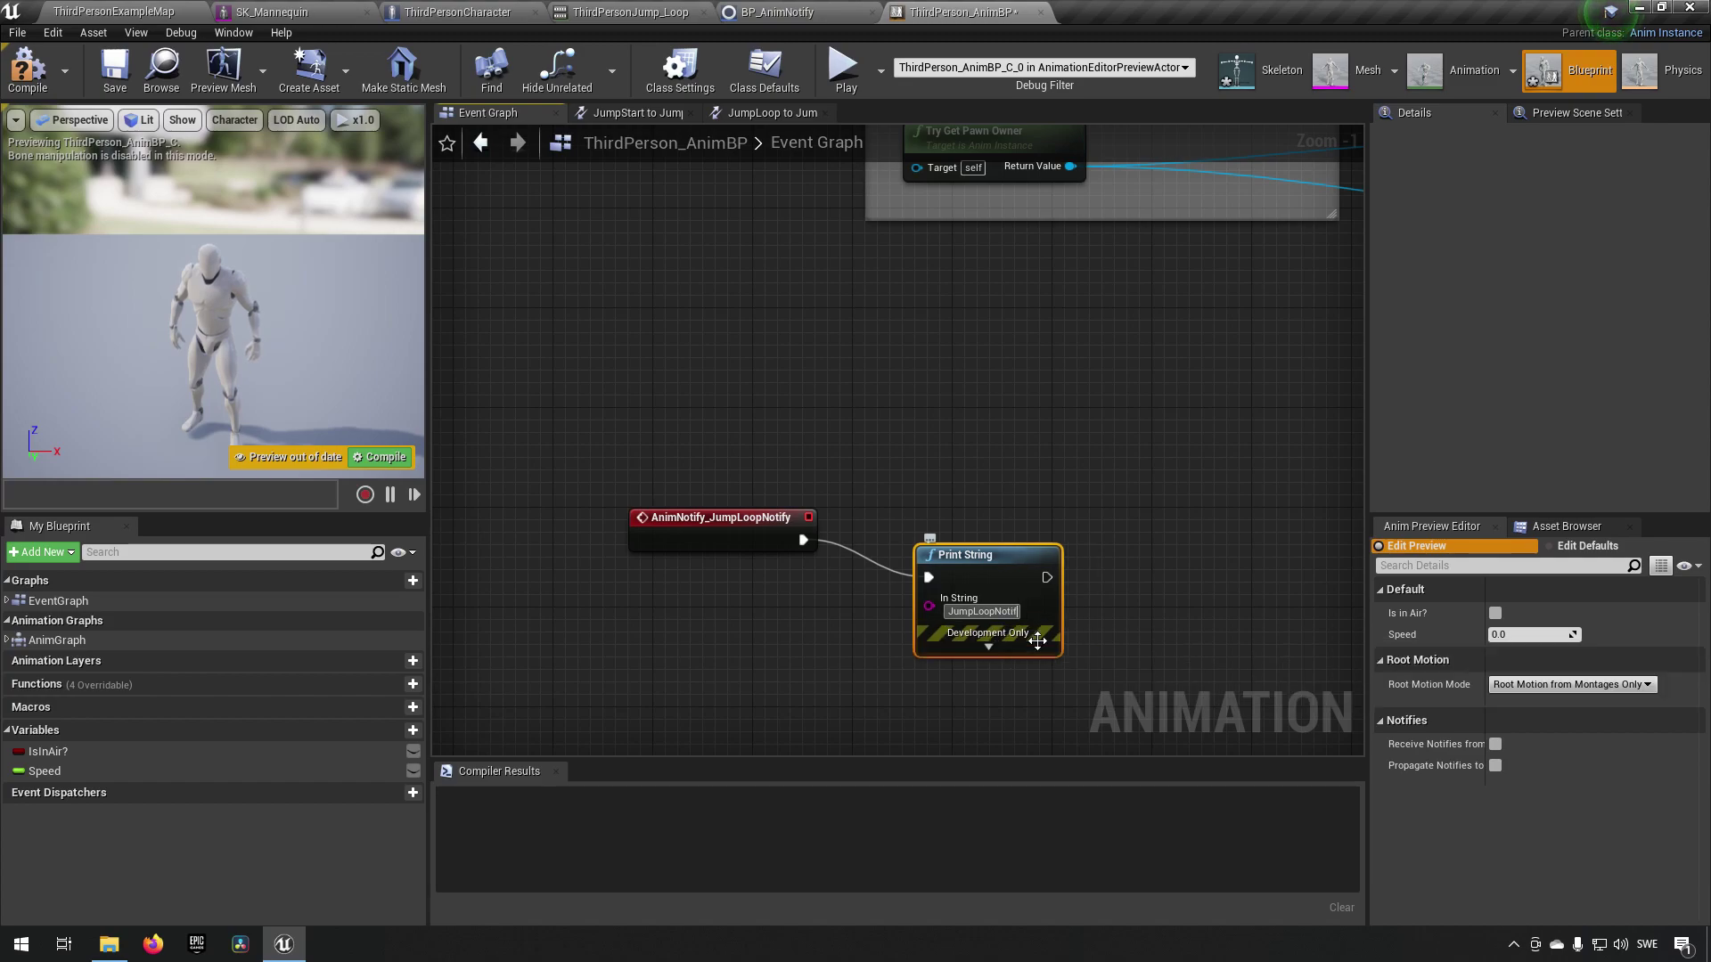
text(triggered!)
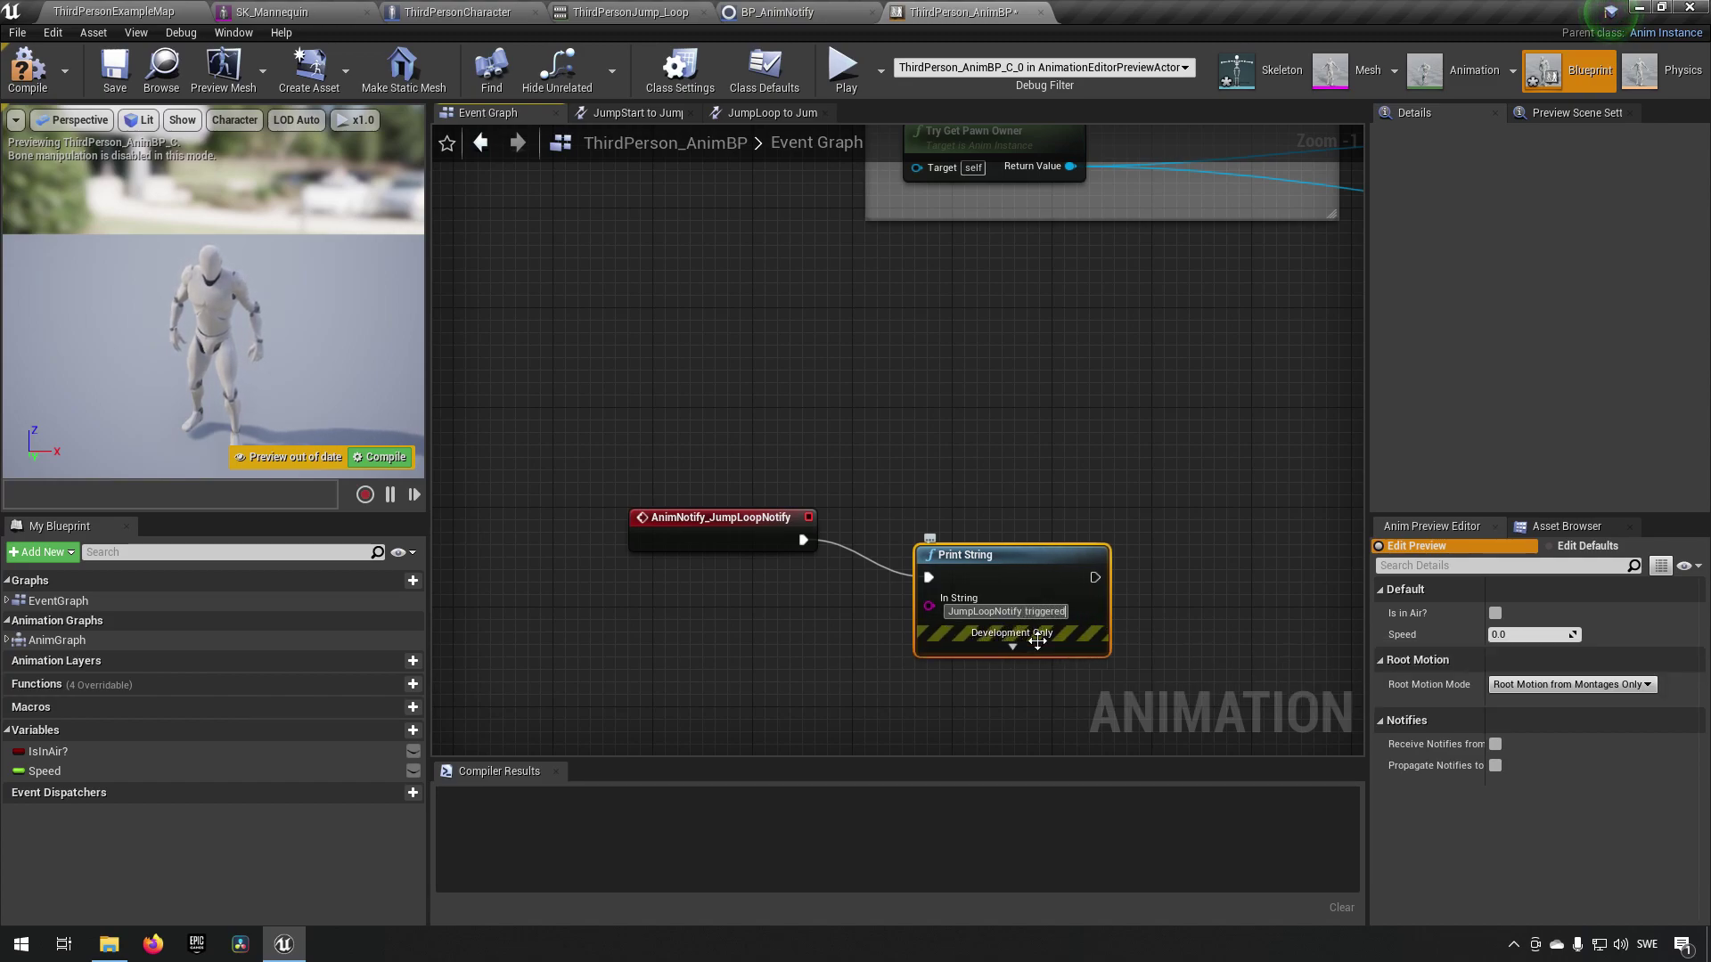
drag(1050, 568, 1049, 531)
click(28, 67)
click(114, 68)
click(135, 10)
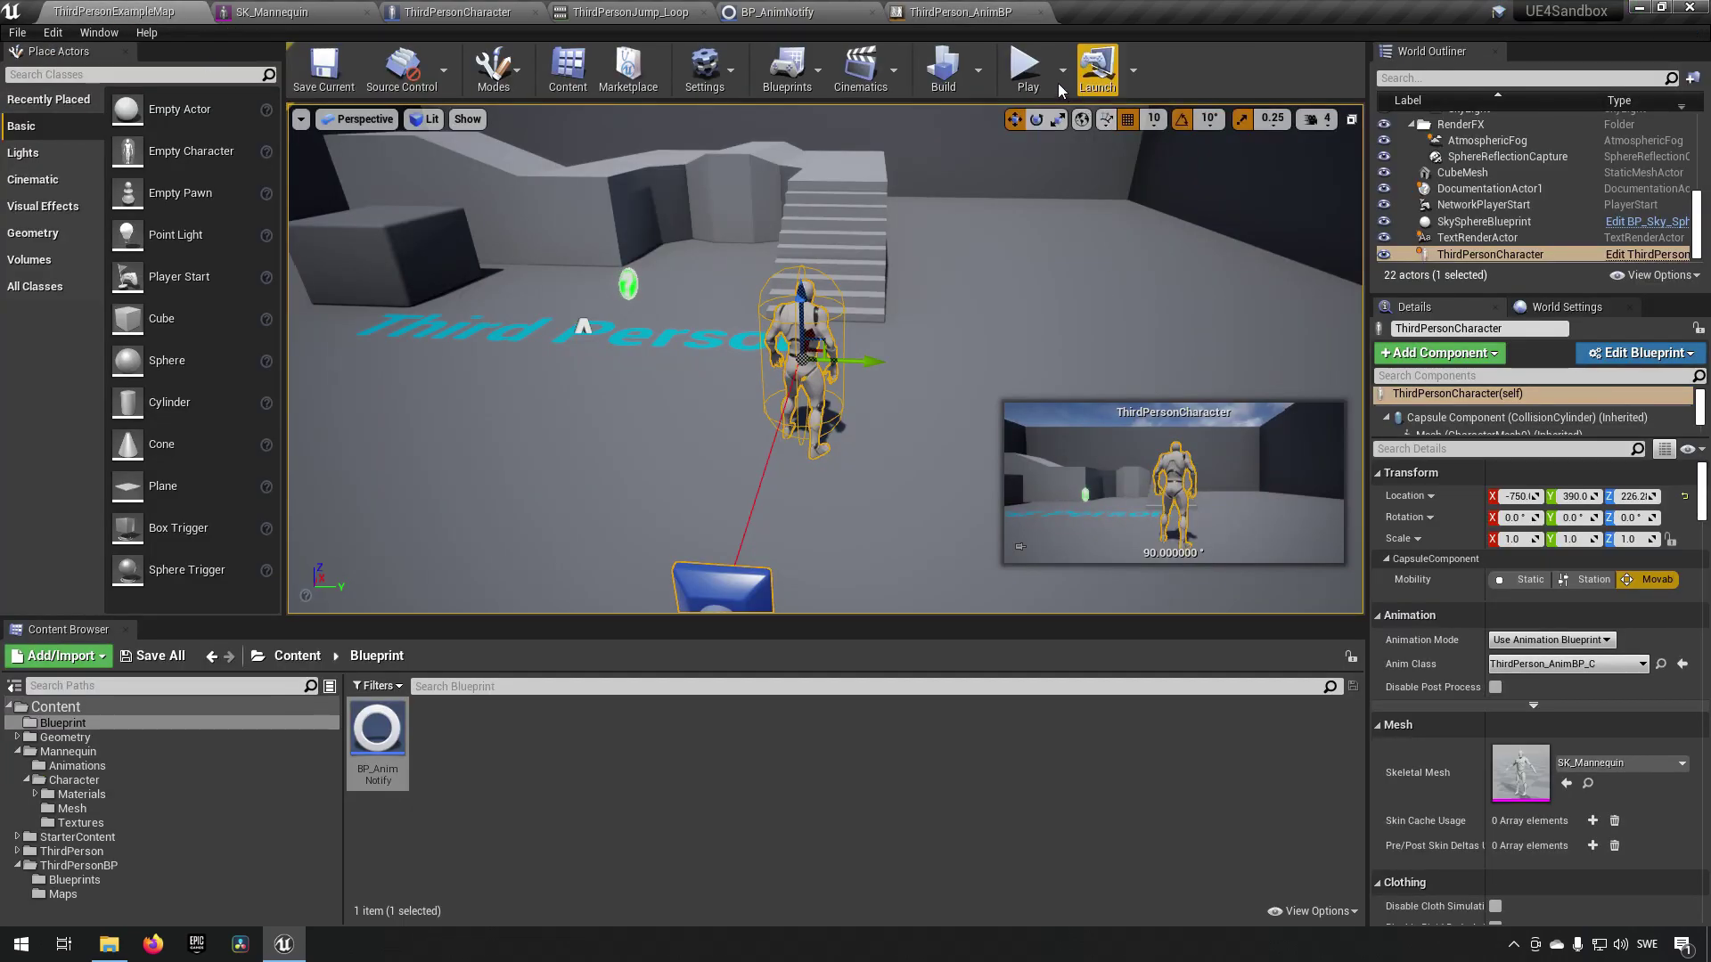
click(1024, 67)
click(996, 275)
key(w)
key(space)
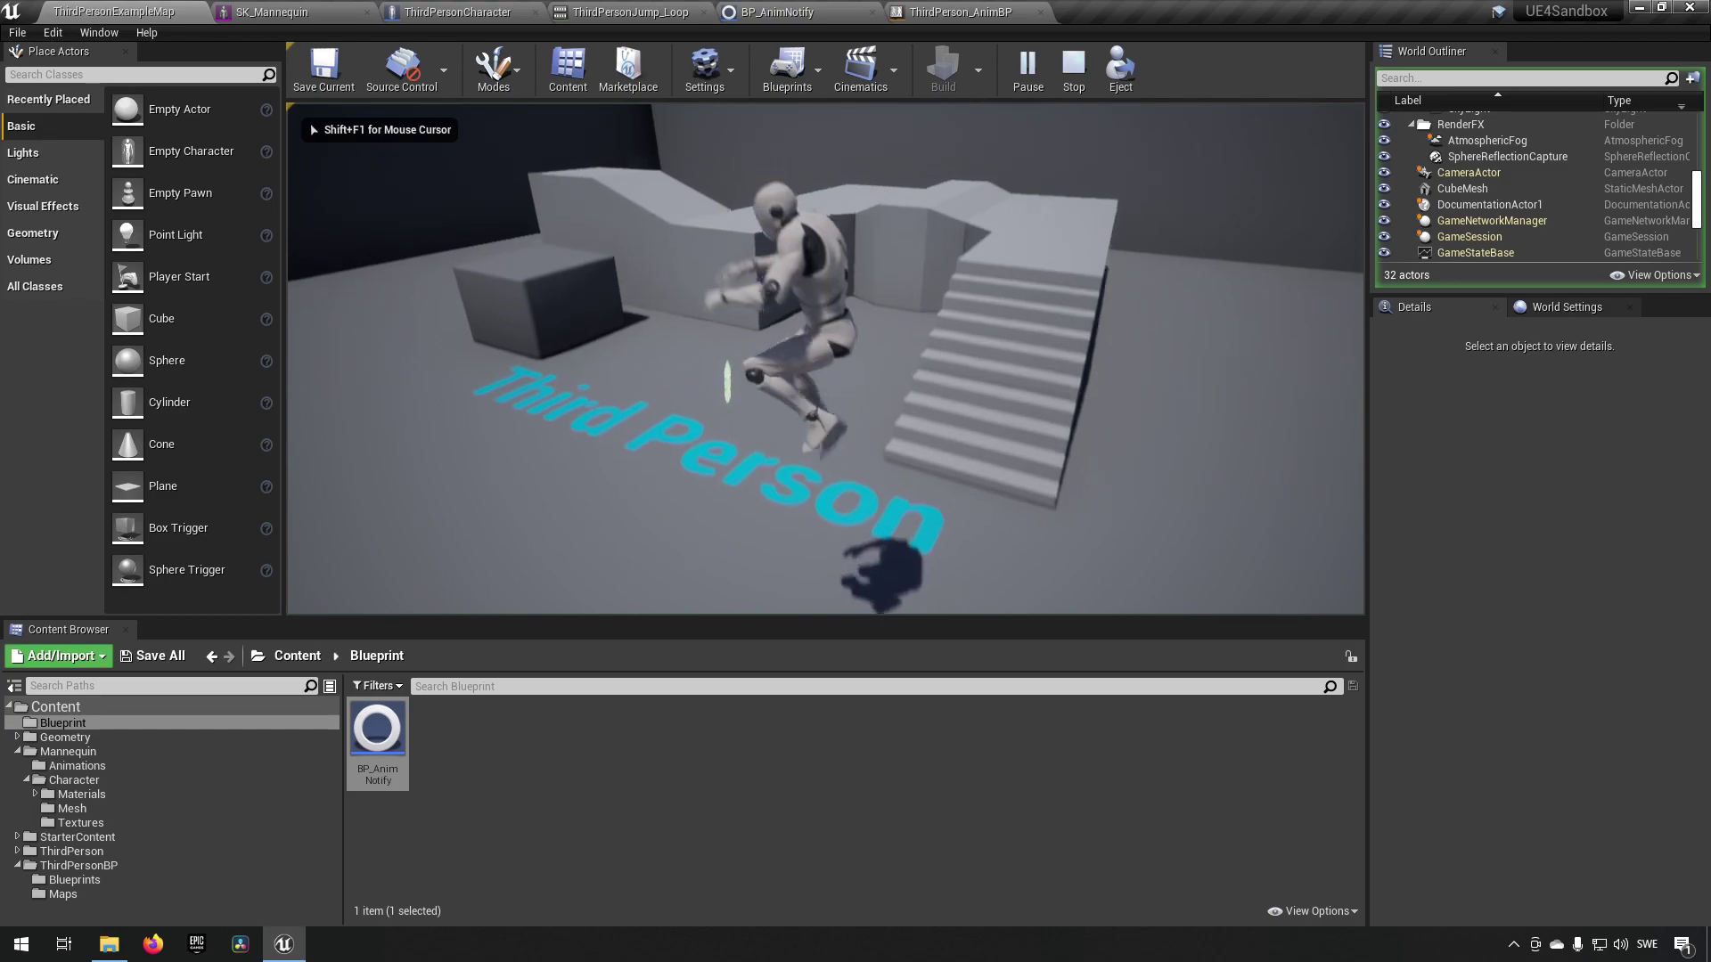
key(space)
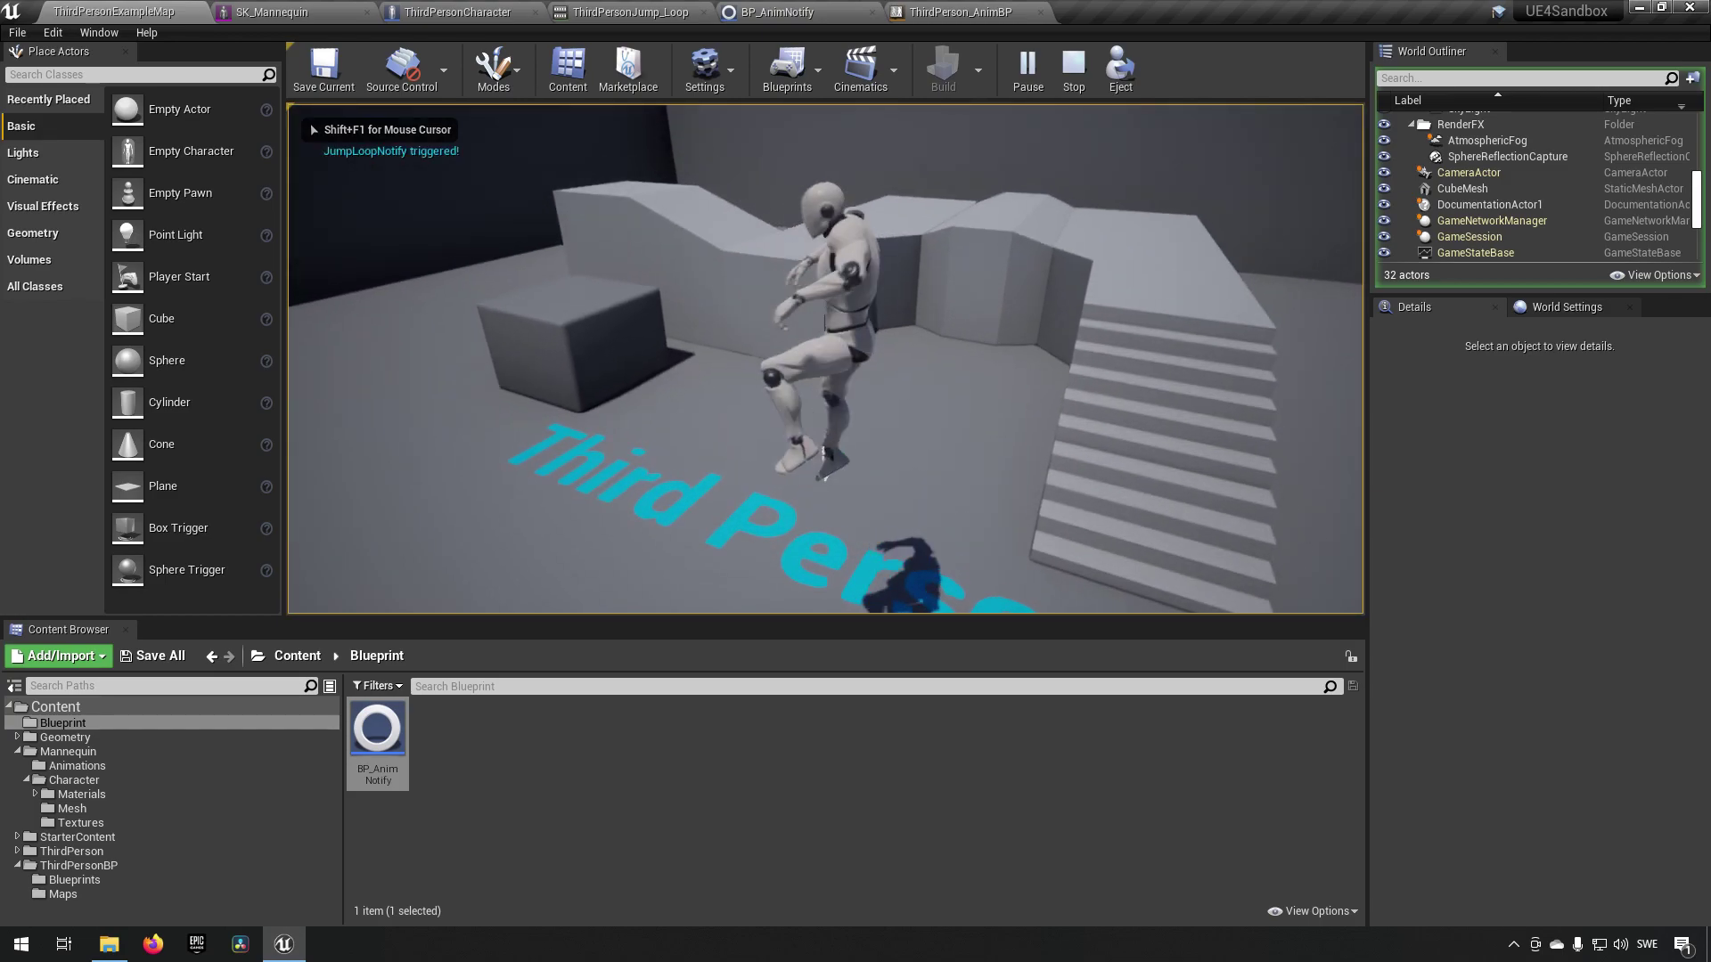
key(space)
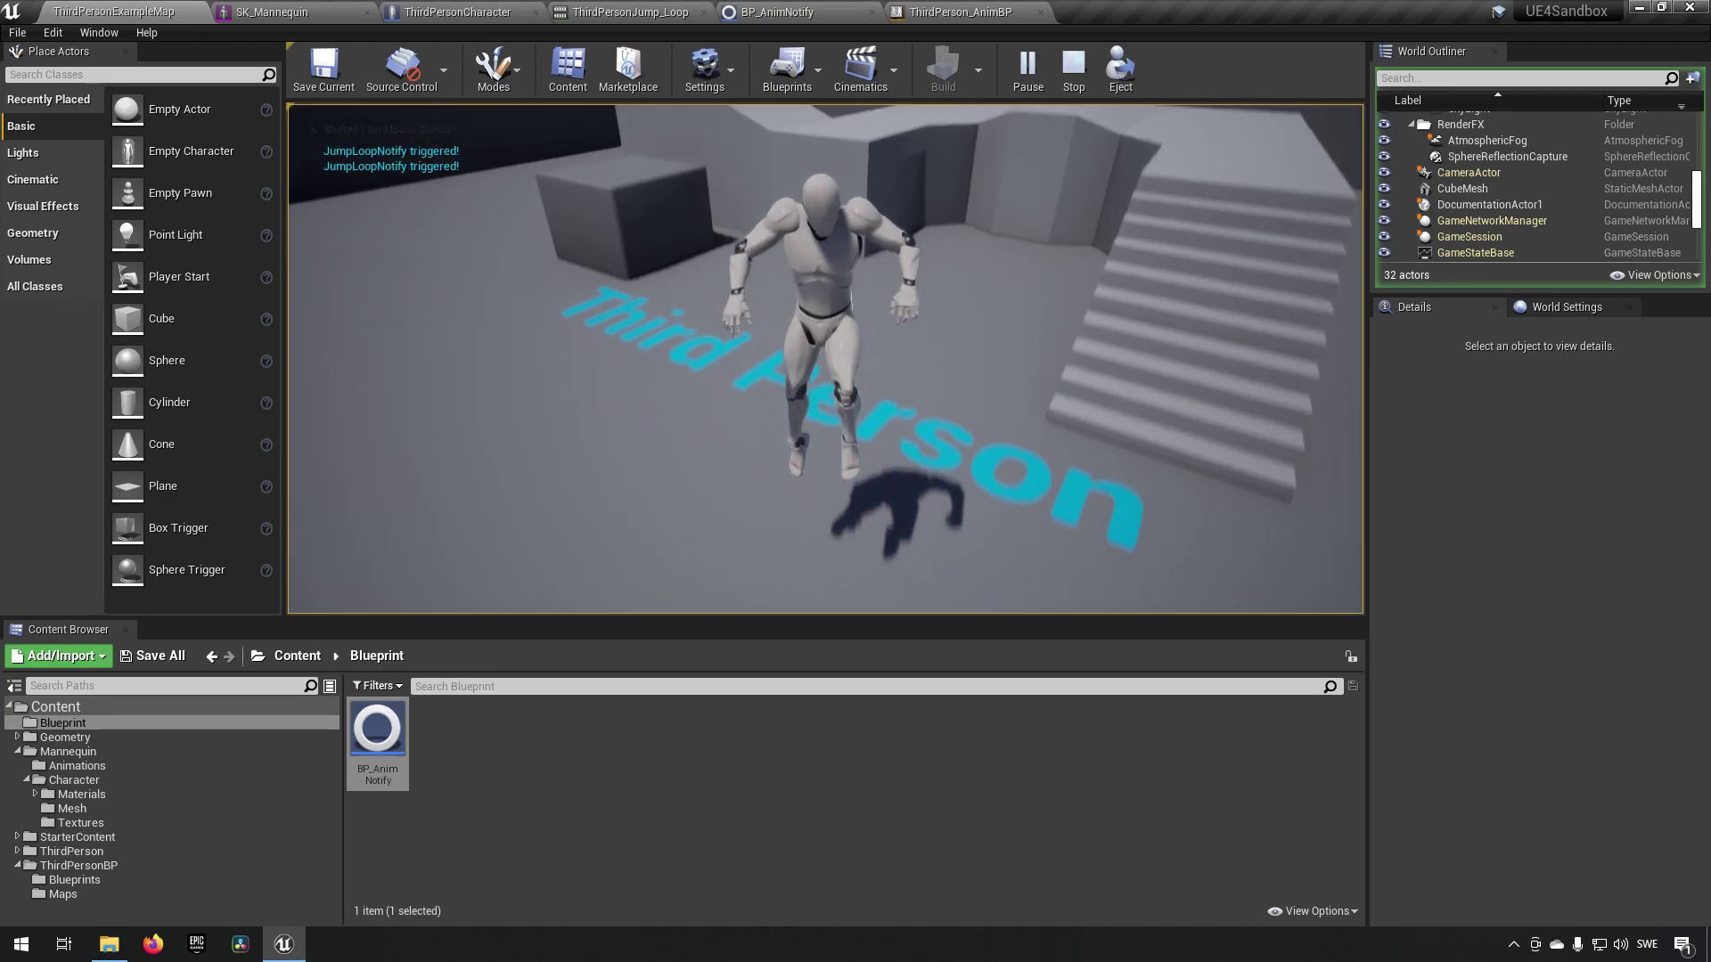
key(space)
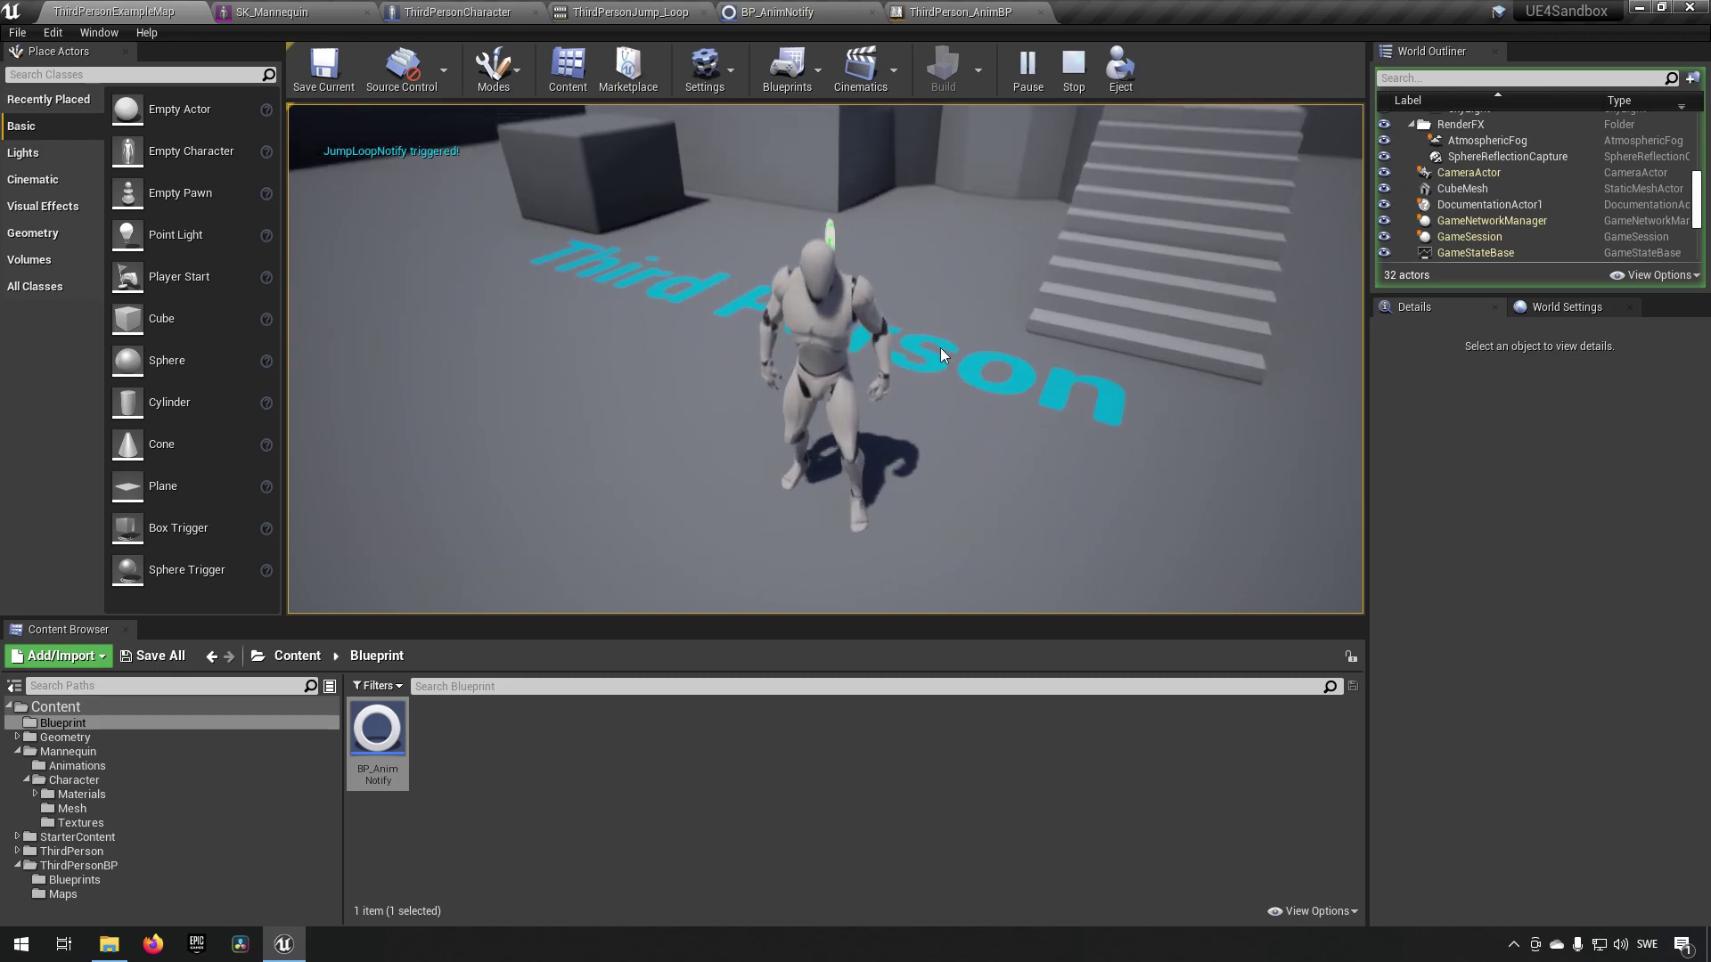
key(F8)
click(601, 11)
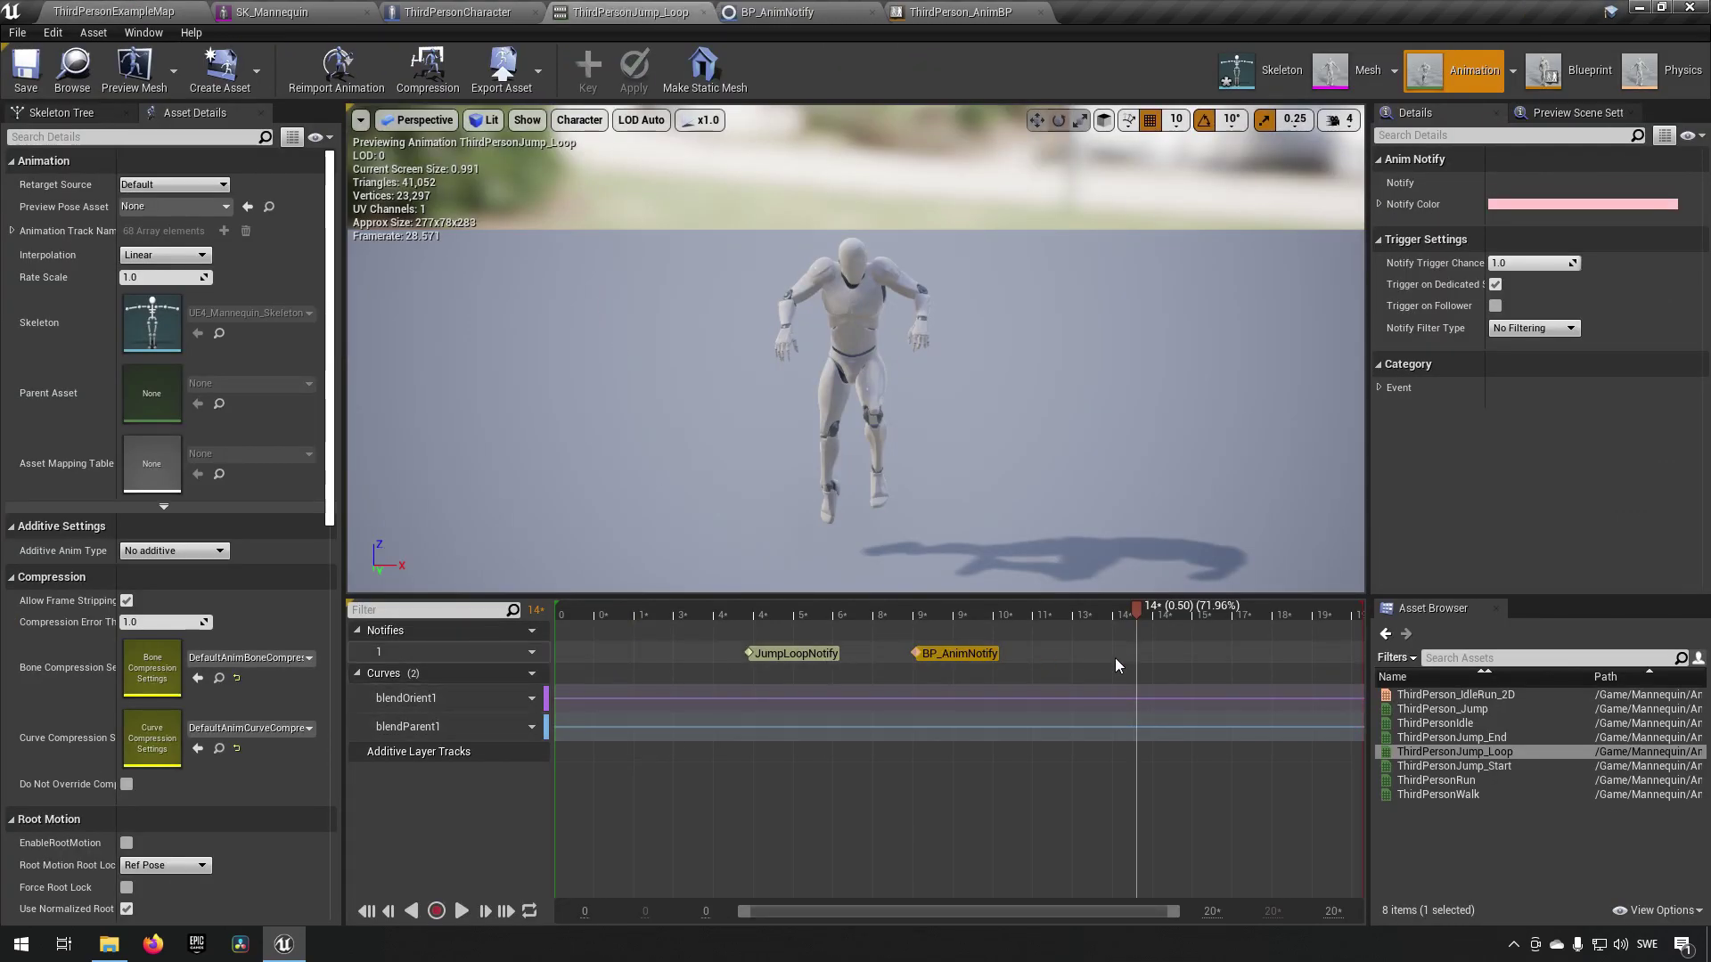
click(914, 613)
drag(846, 615, 753, 613)
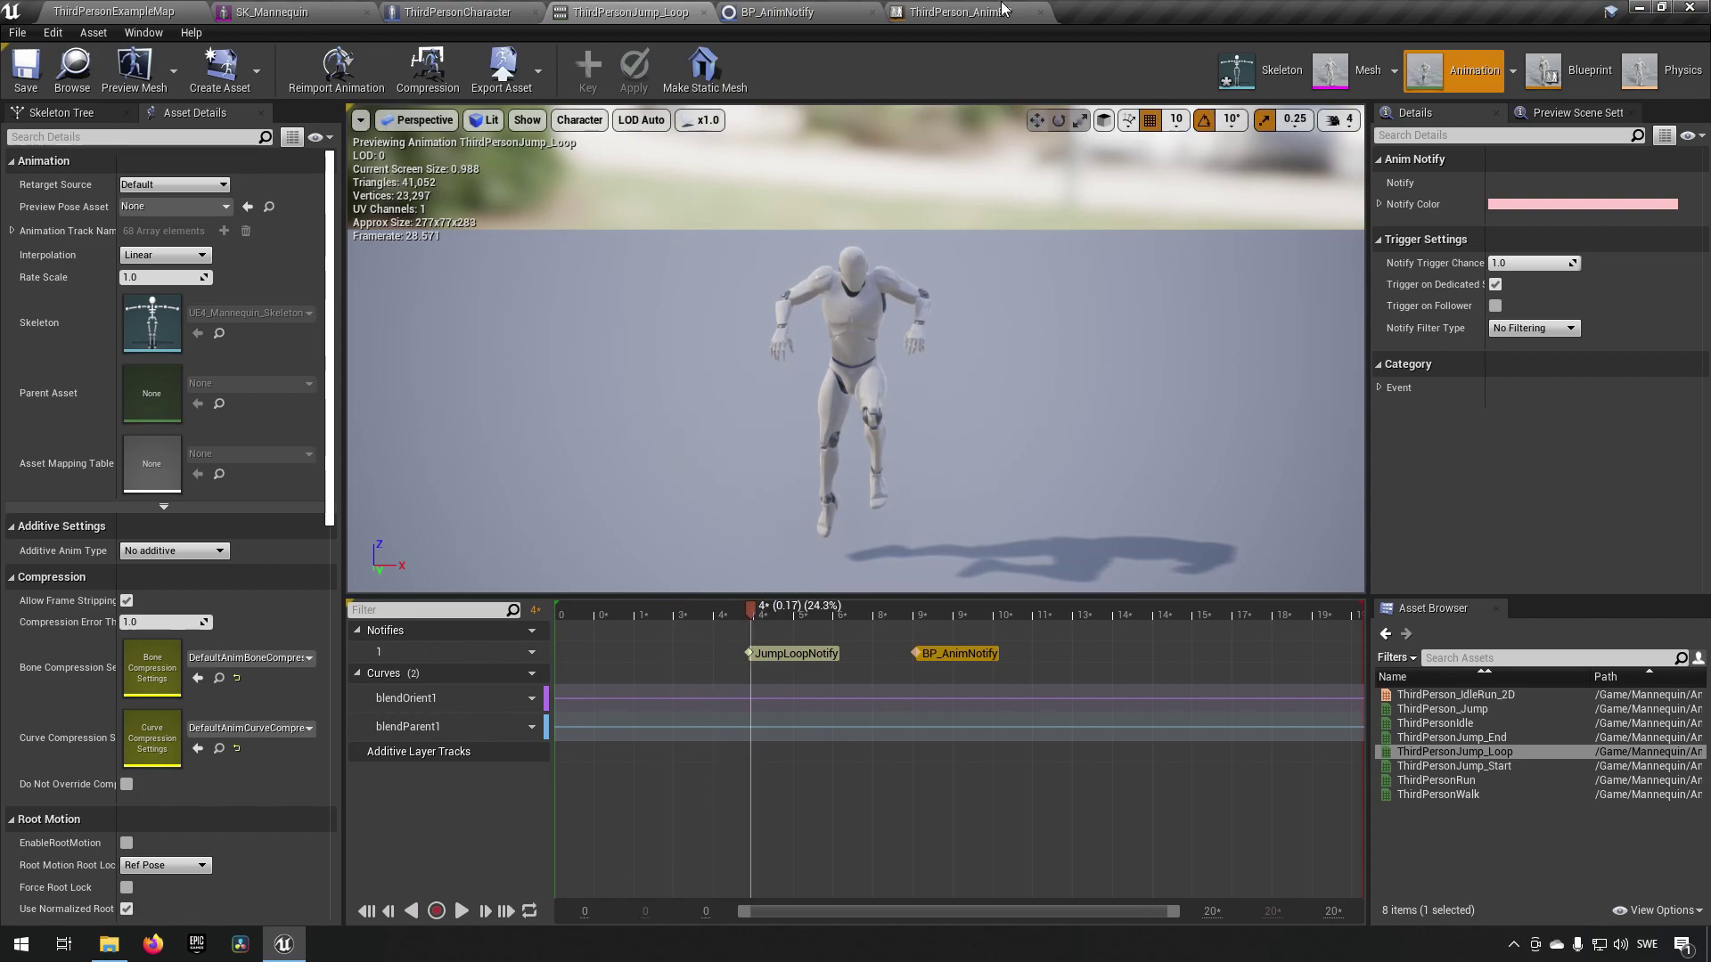
click(962, 11)
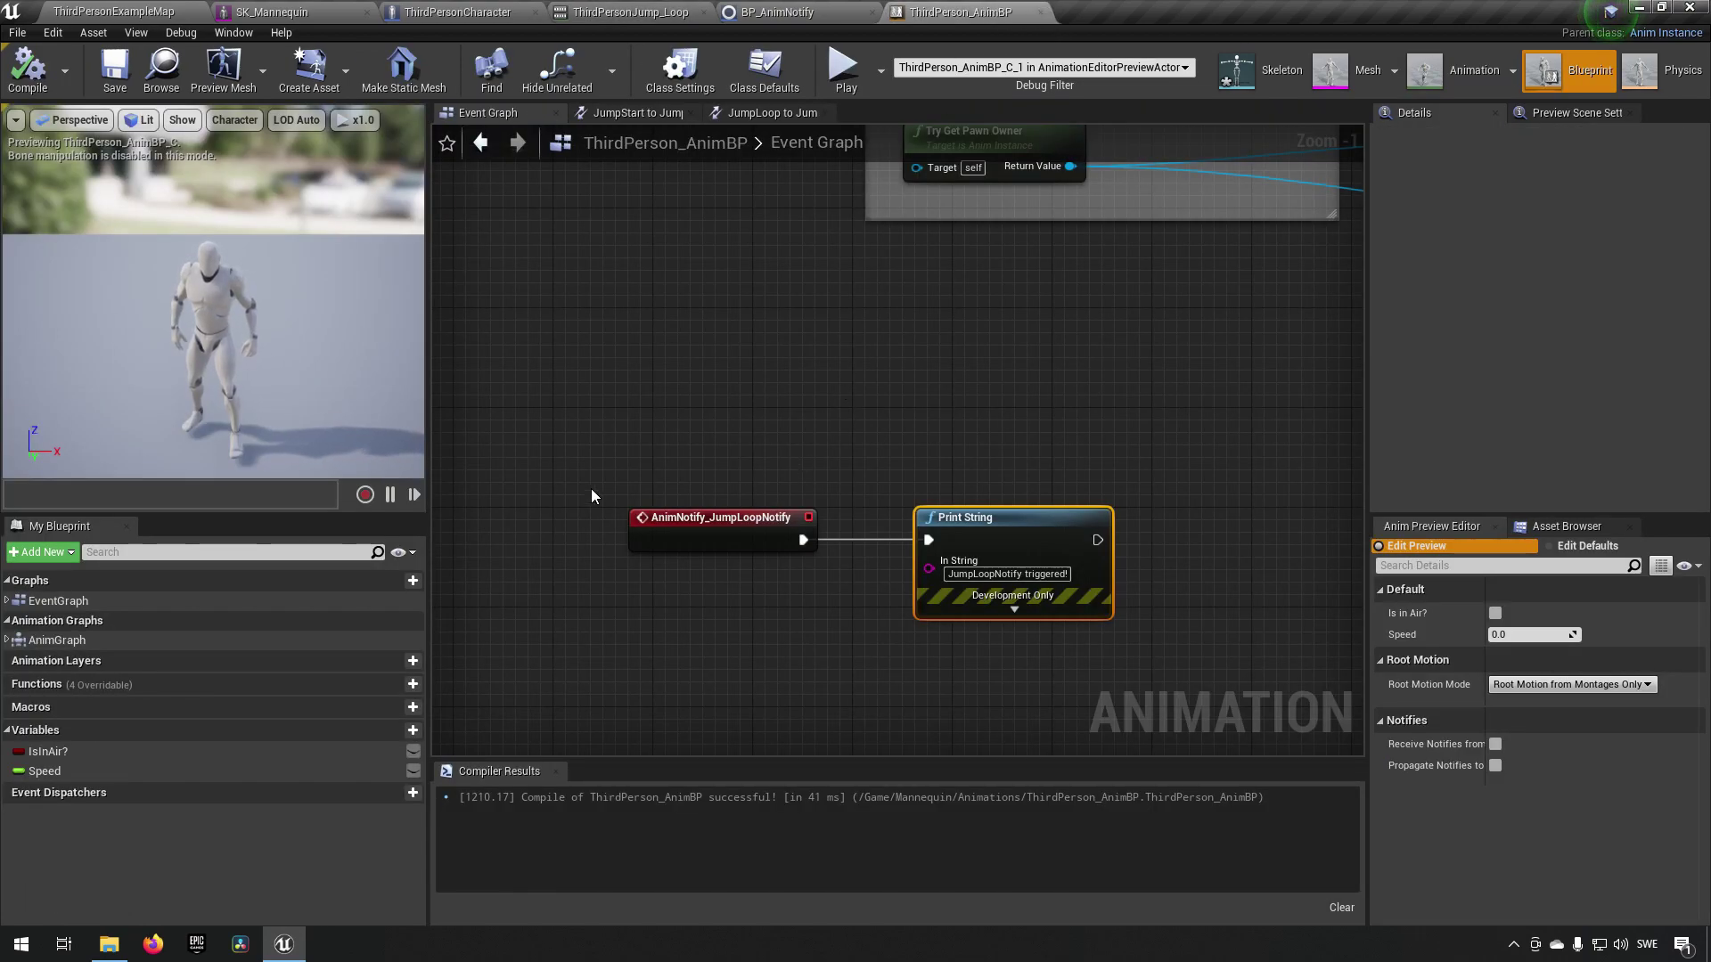
drag(625, 456, 829, 580)
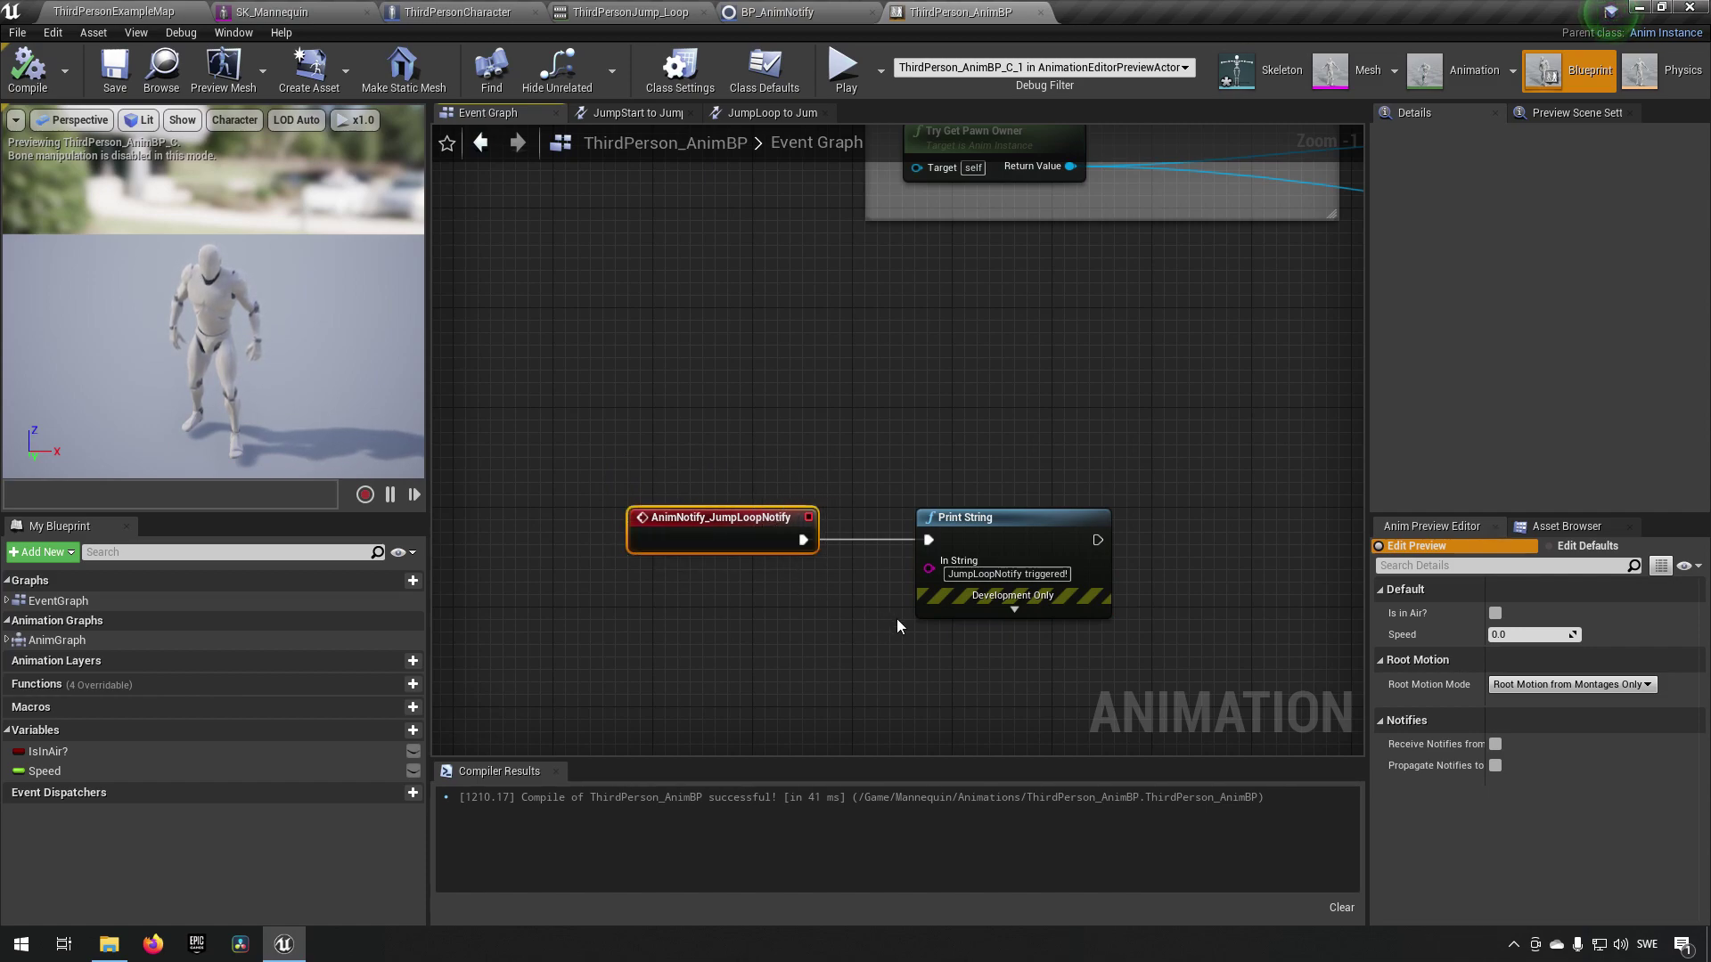
right_drag(896, 625, 745, 569)
drag(703, 371, 1069, 615)
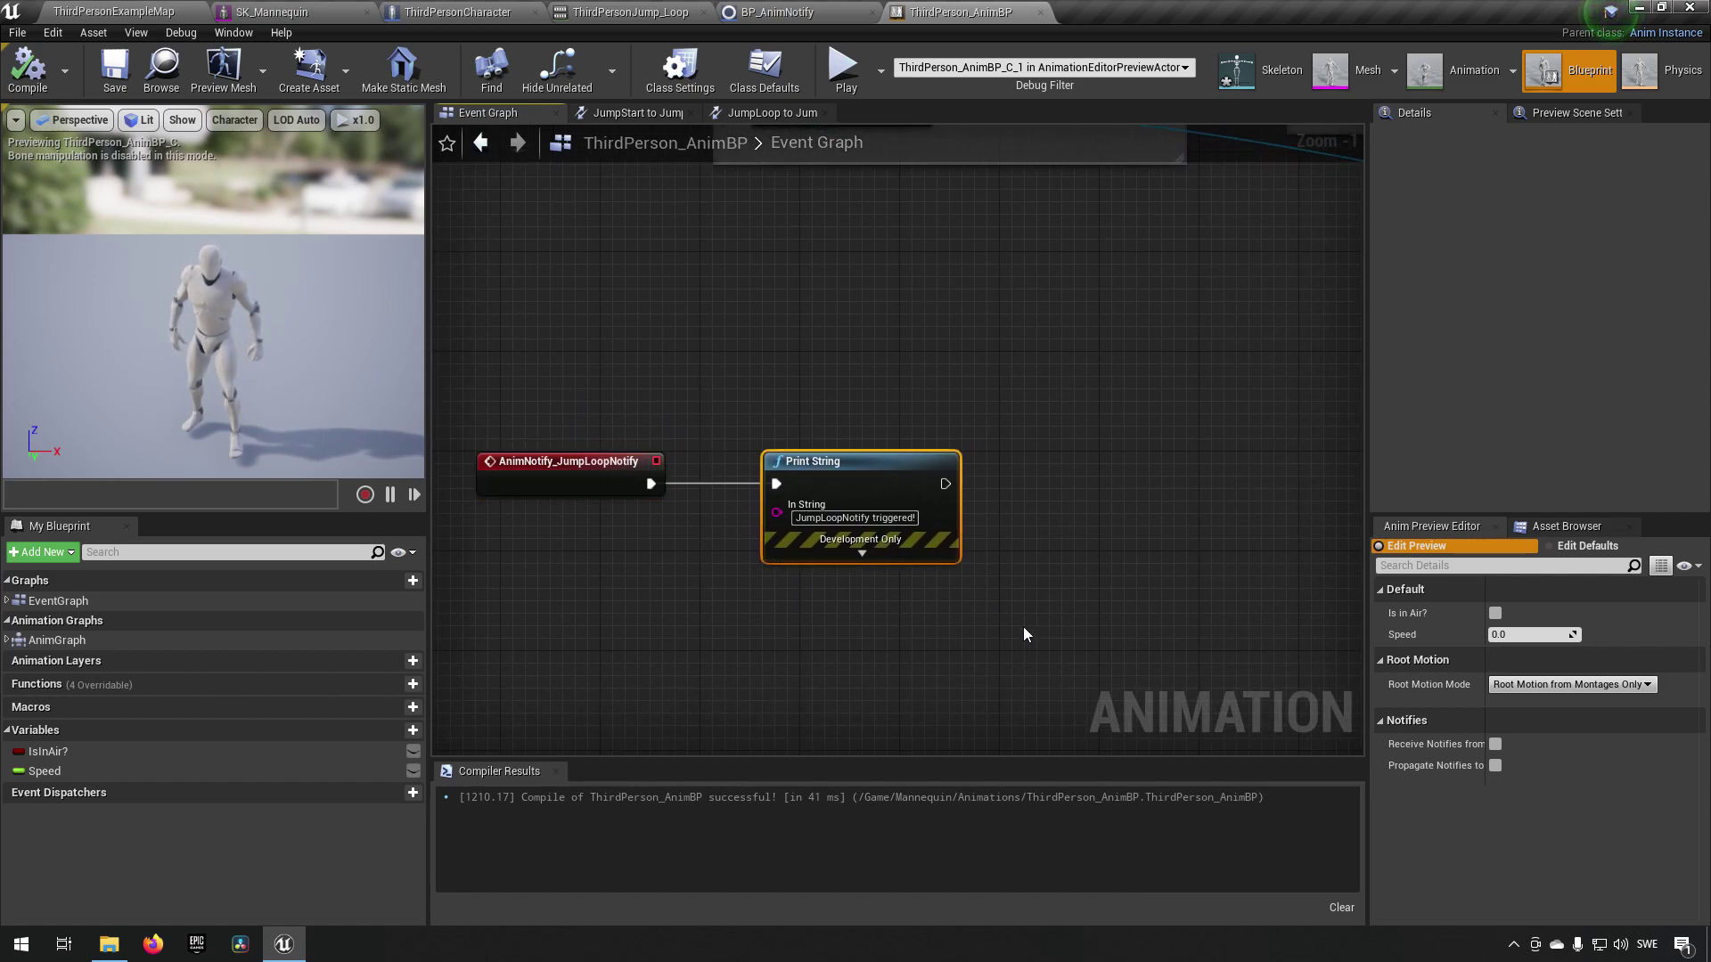
drag(697, 389, 804, 580)
right_drag(776, 604, 859, 668)
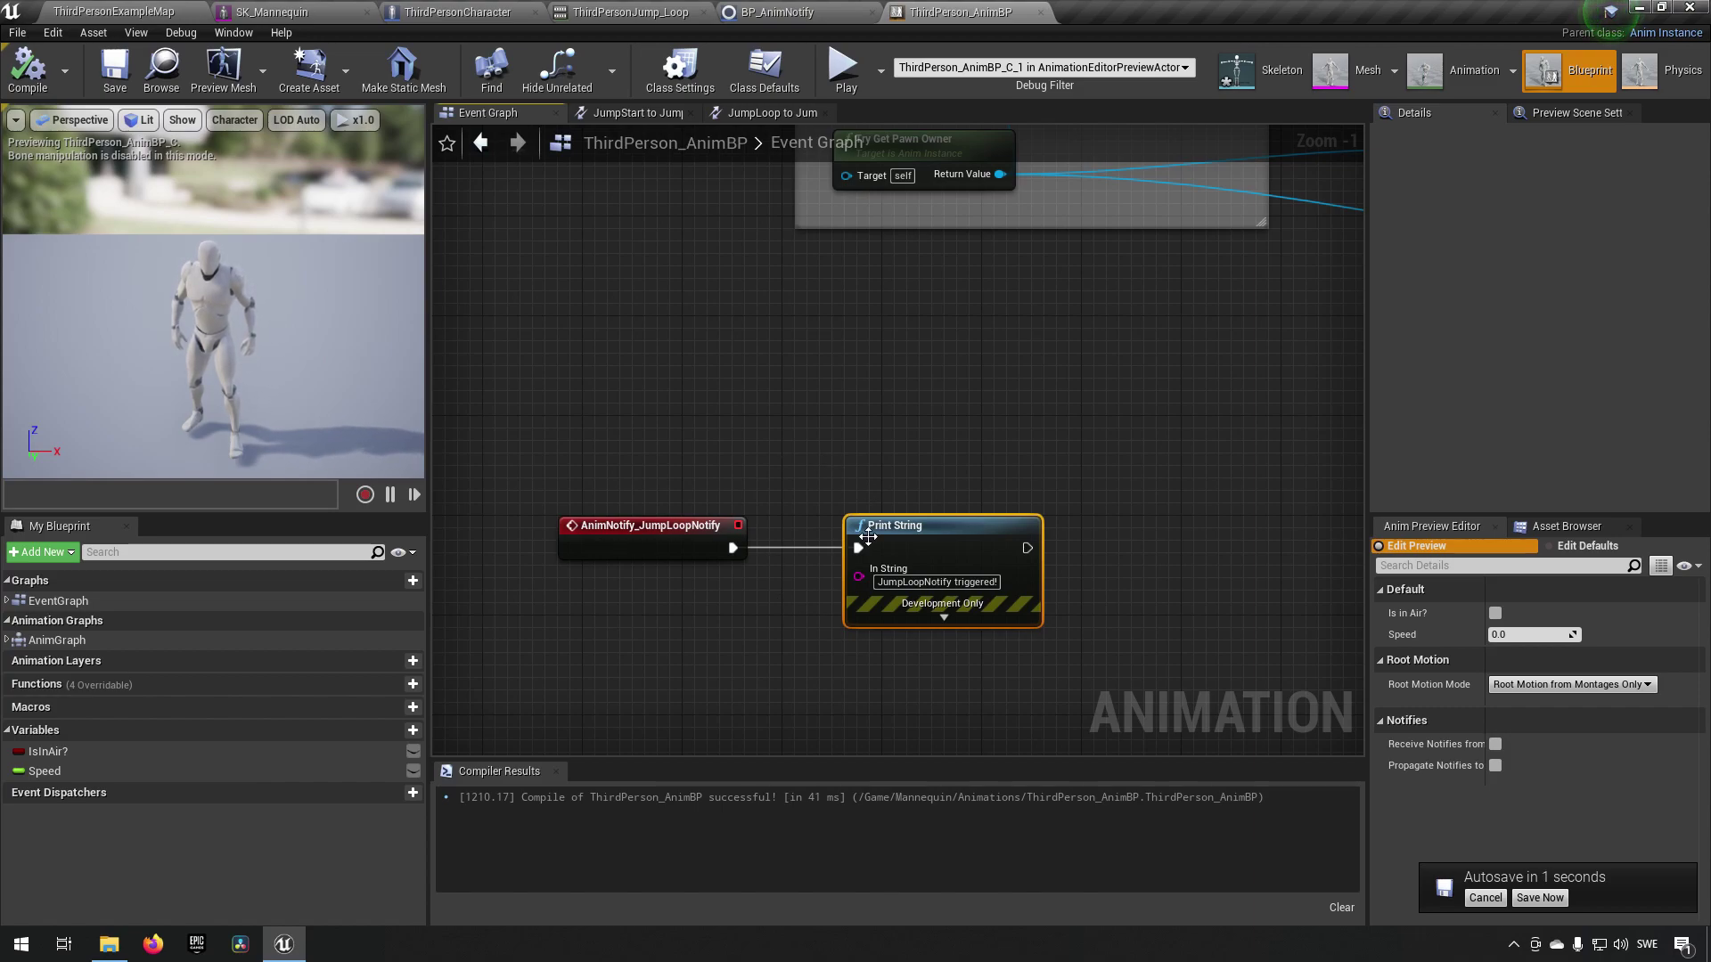
scroll(1055, 474, down, 2)
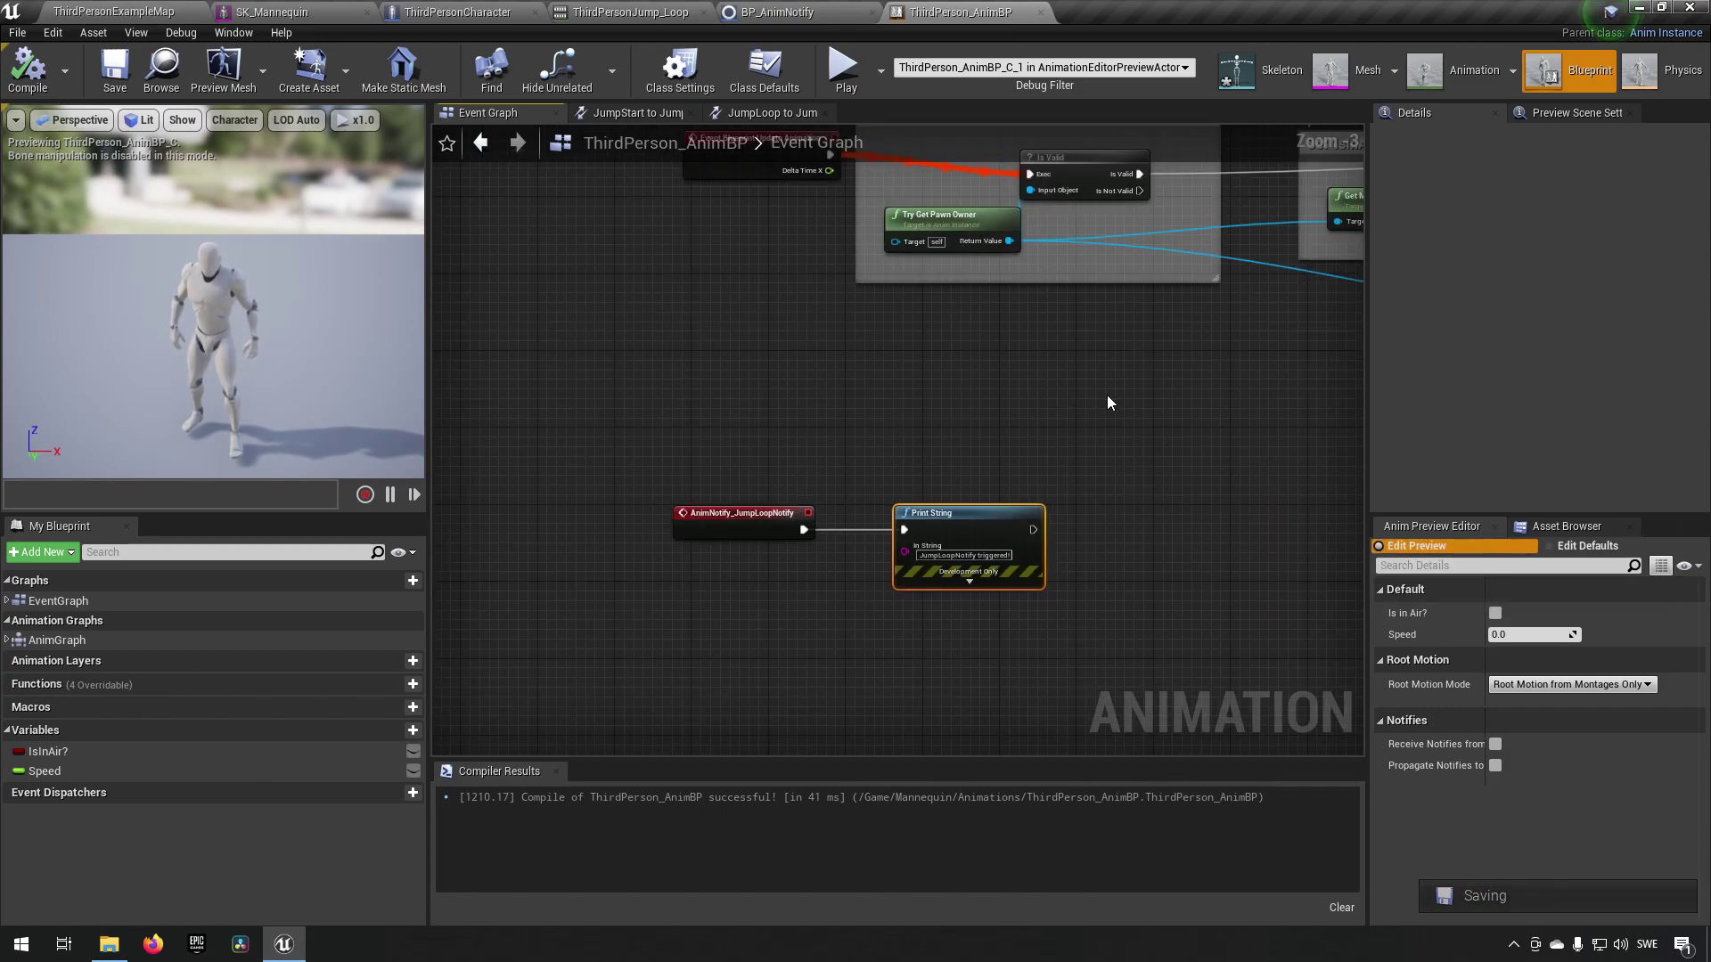
right_drag(1044, 419, 944, 454)
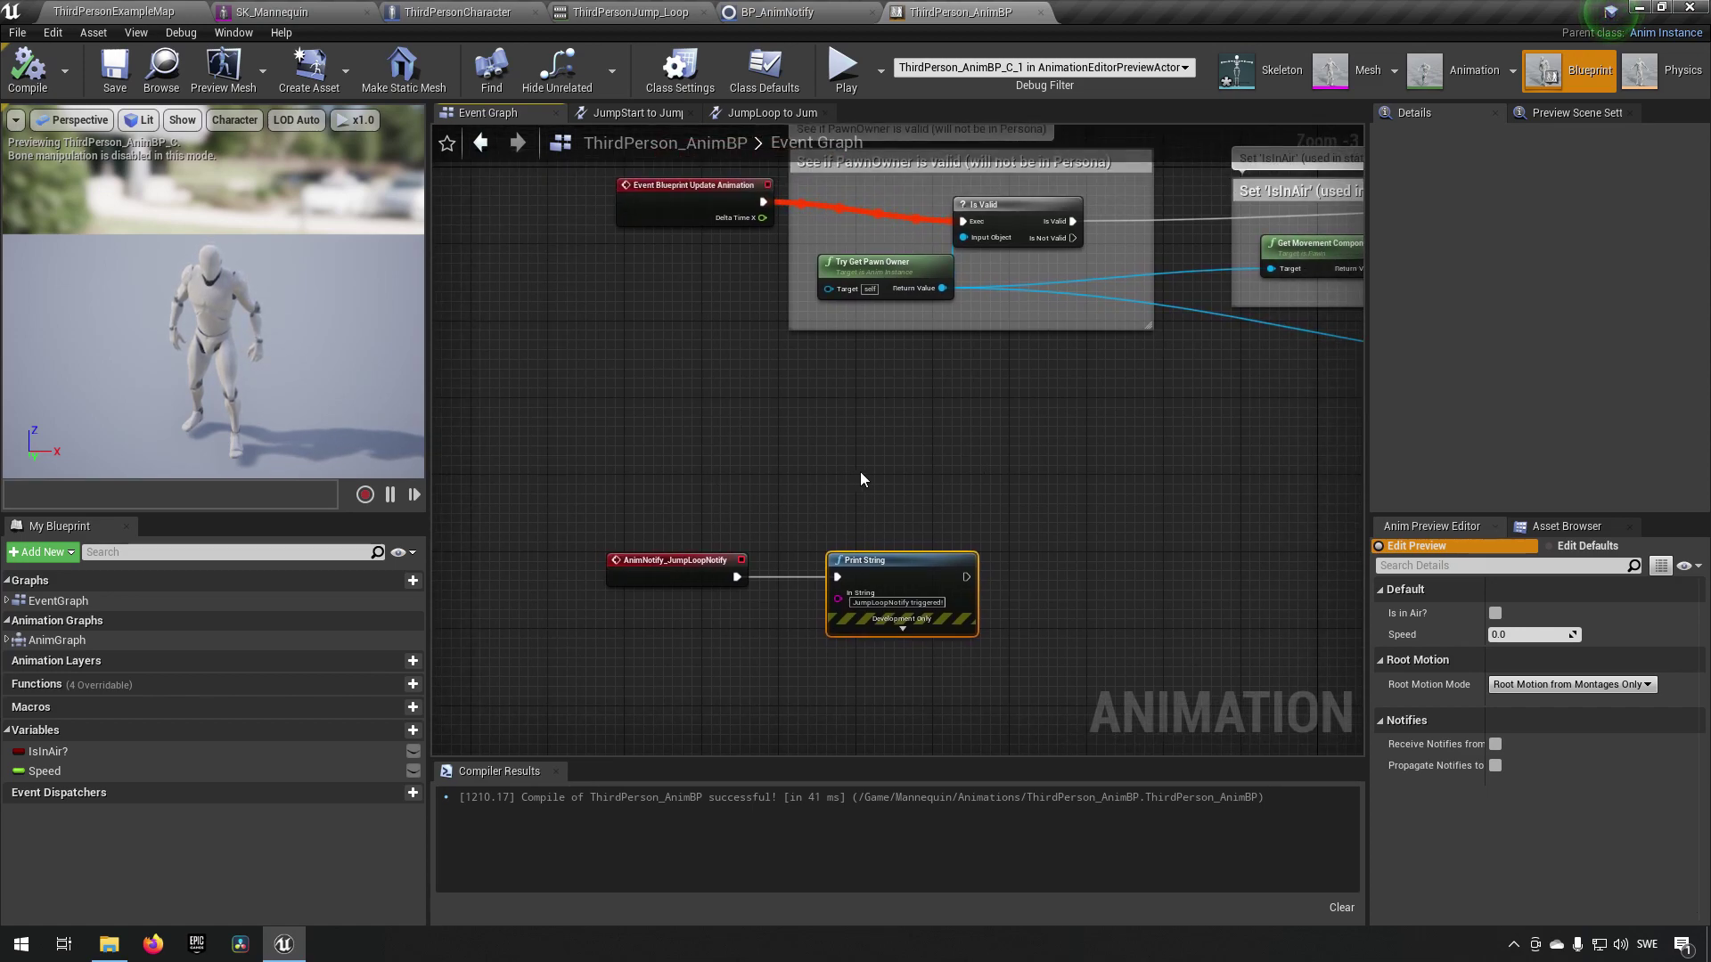
drag(595, 481, 1167, 700)
click(923, 496)
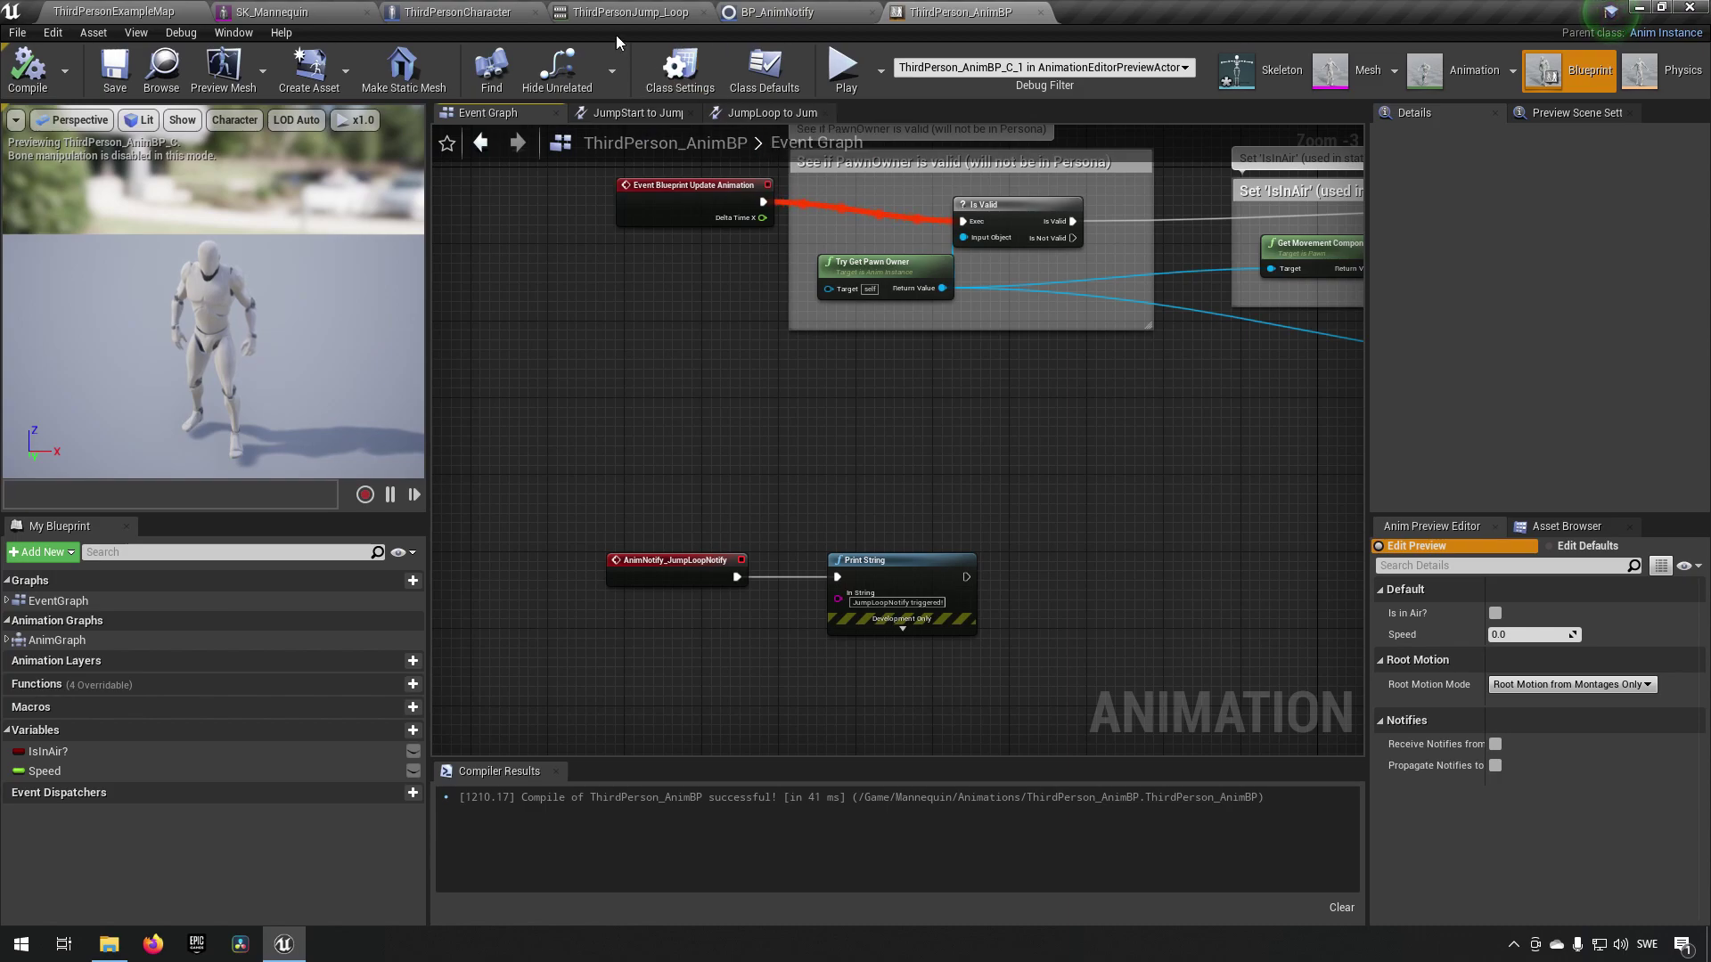
- Return to ThirdPersonJump_Loop and scrub the preview to frame 9, where BP_AnimNotify sits
click(629, 11)
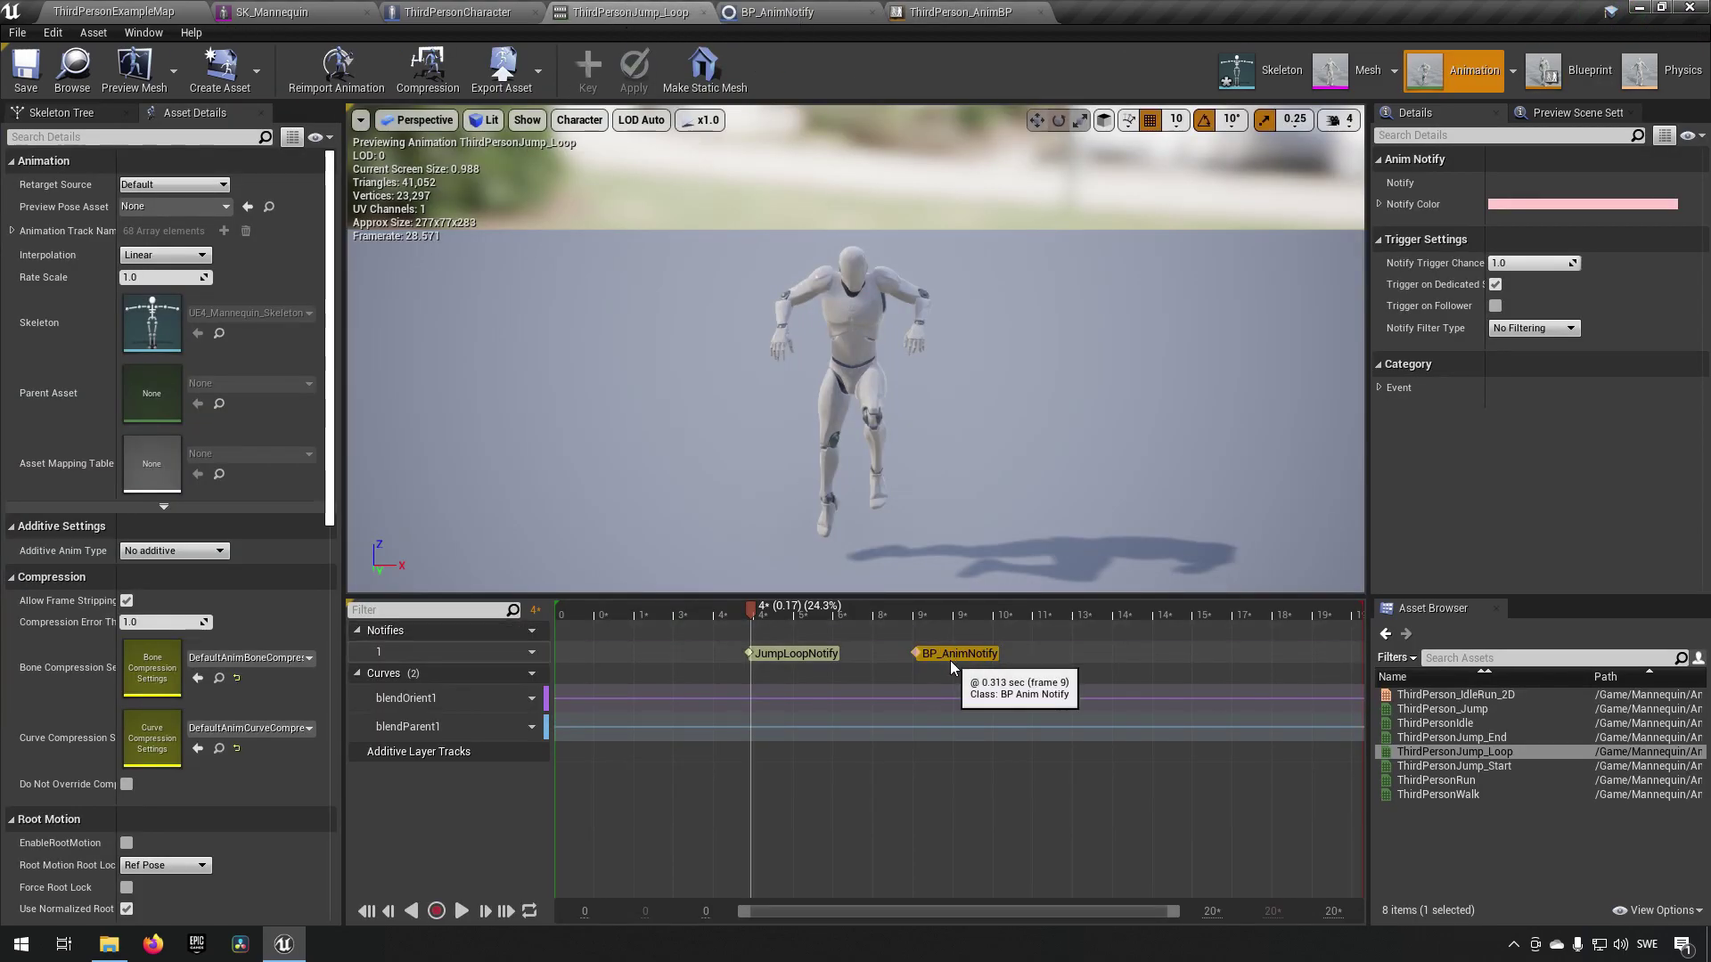
click(778, 616)
drag(778, 617, 916, 618)
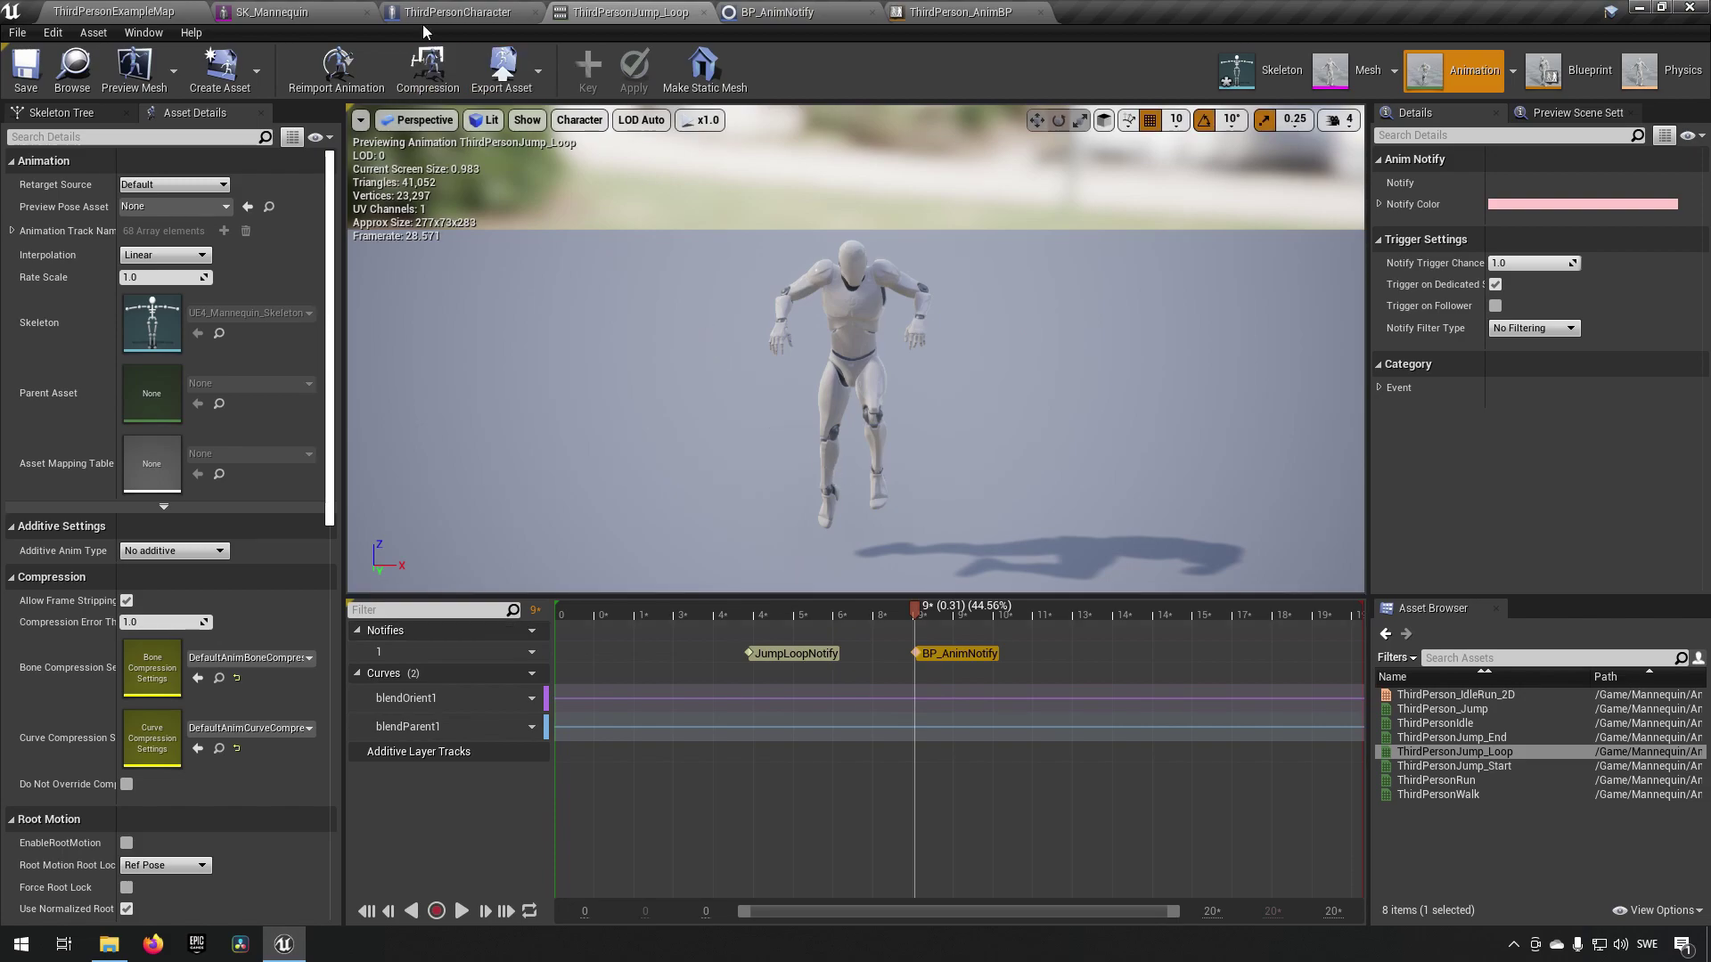
click(784, 12)
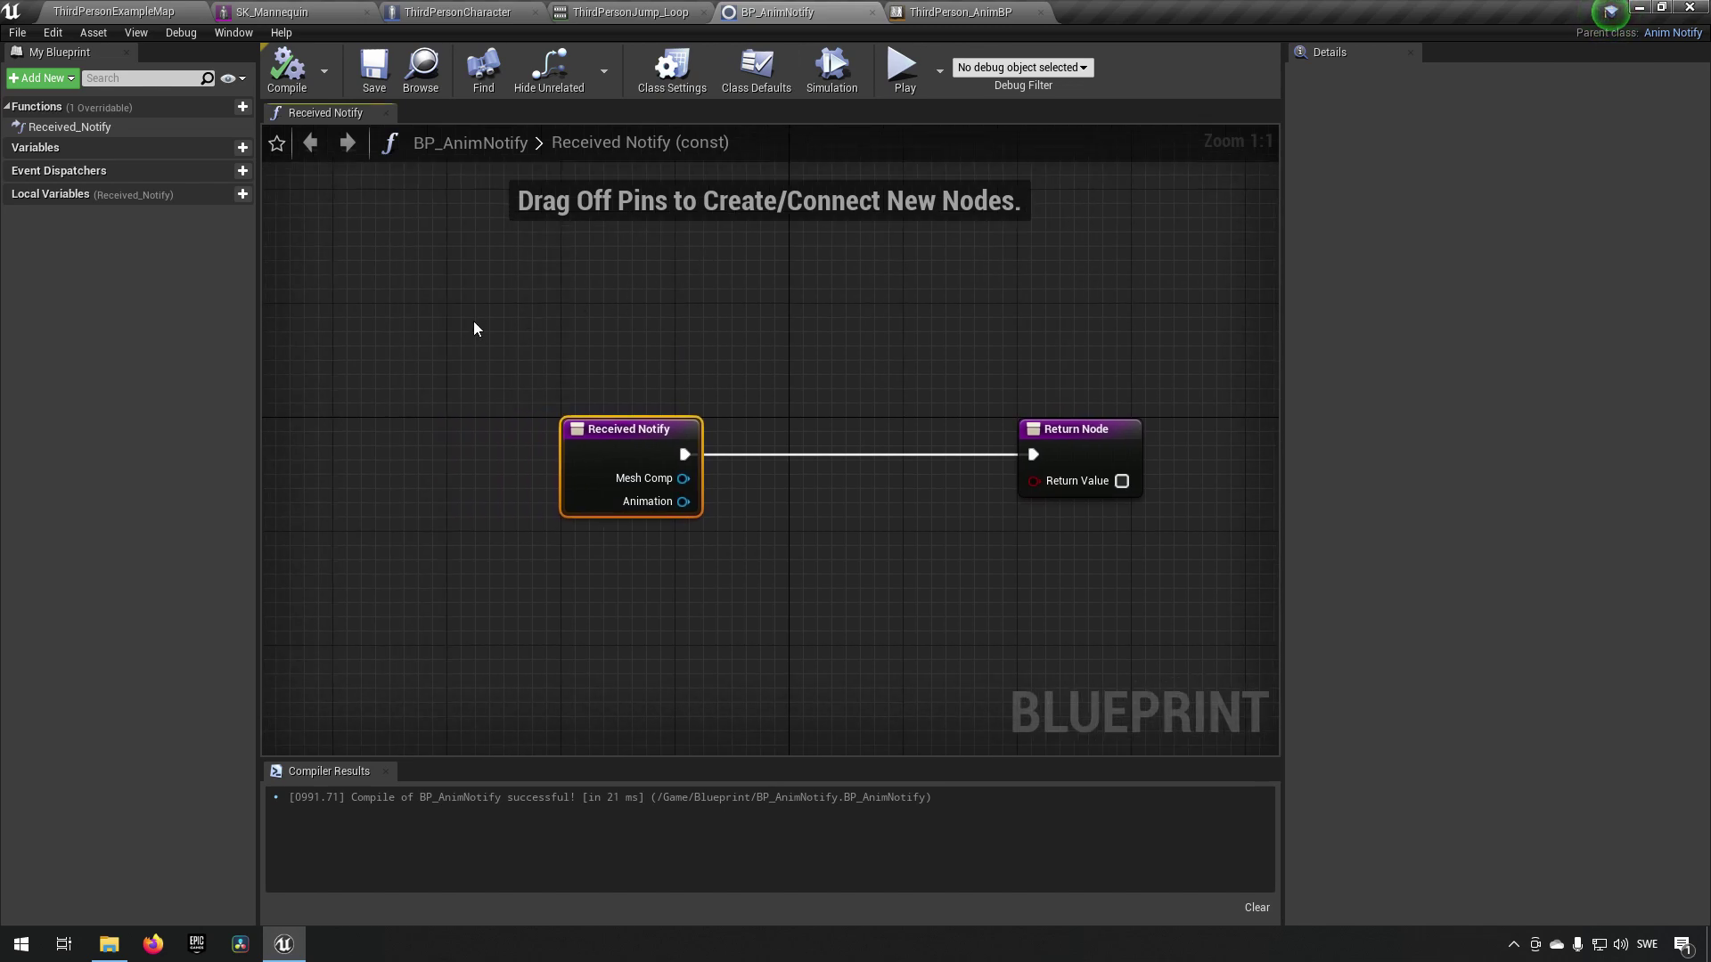
- Chain a Print String printing 'BlueprintNotify triggered!' after Received Notify
drag(436, 309, 1100, 608)
right_drag(576, 535, 802, 526)
click(689, 450)
mouse_move(692, 472)
mouse_down()
mouse_move(489, 472)
mouse_move(610, 491)
mouse_move(666, 476)
mouse_up()
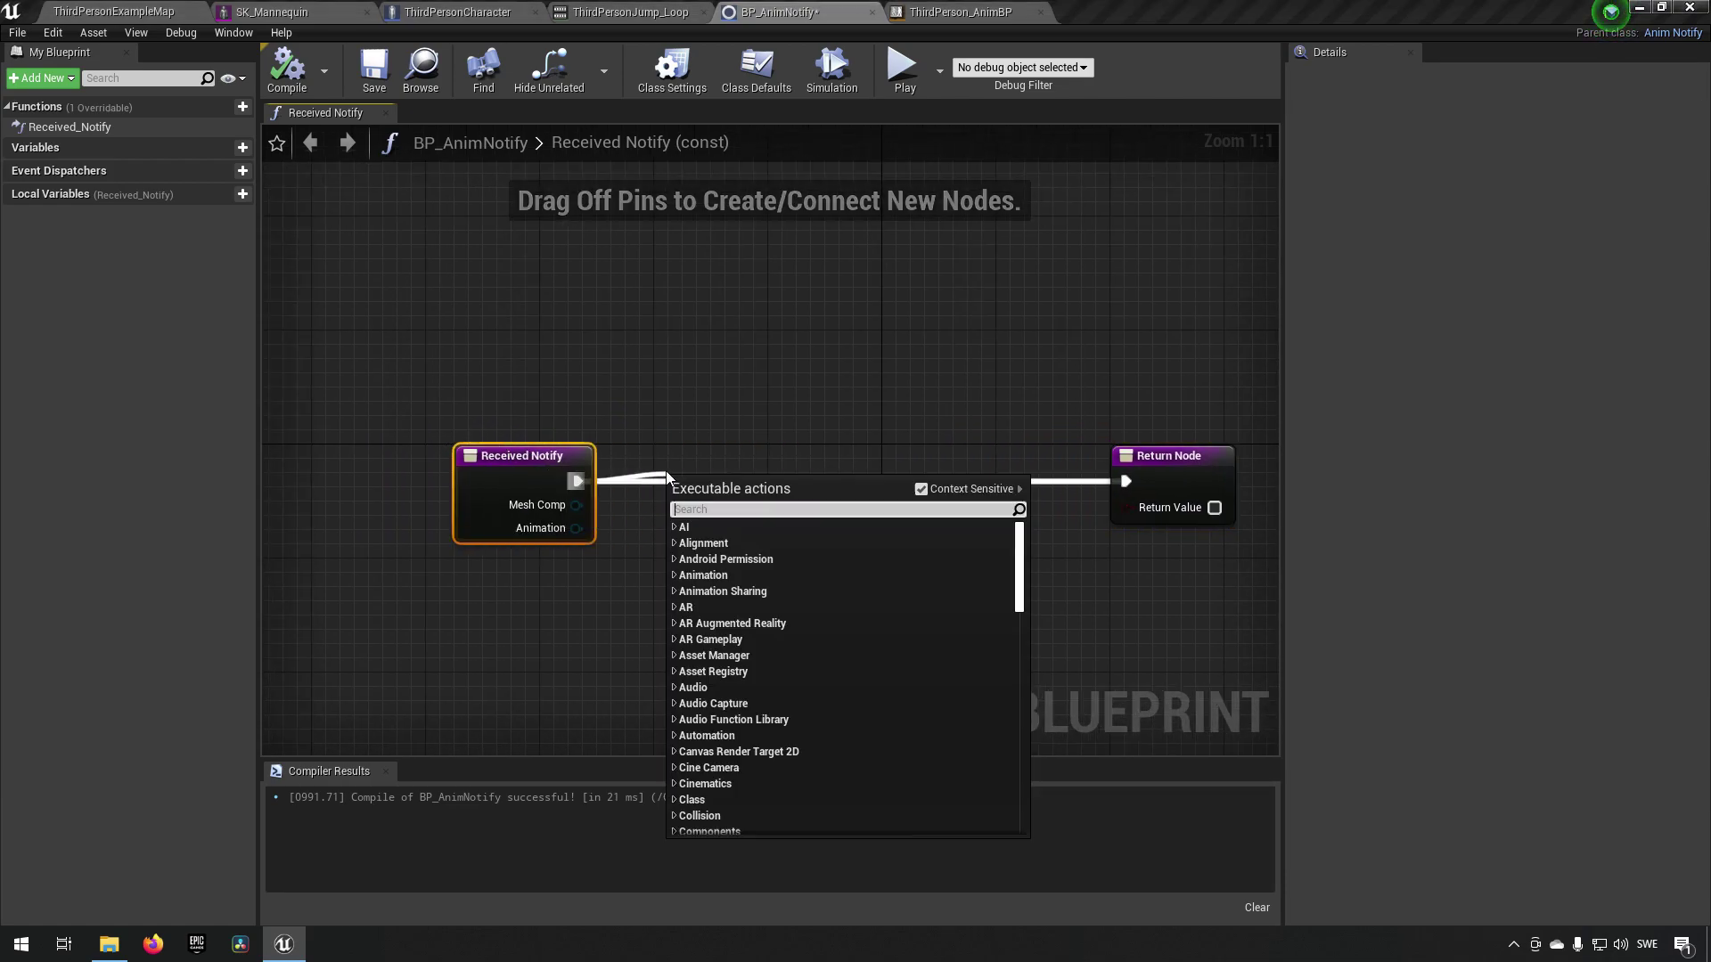
text(print)
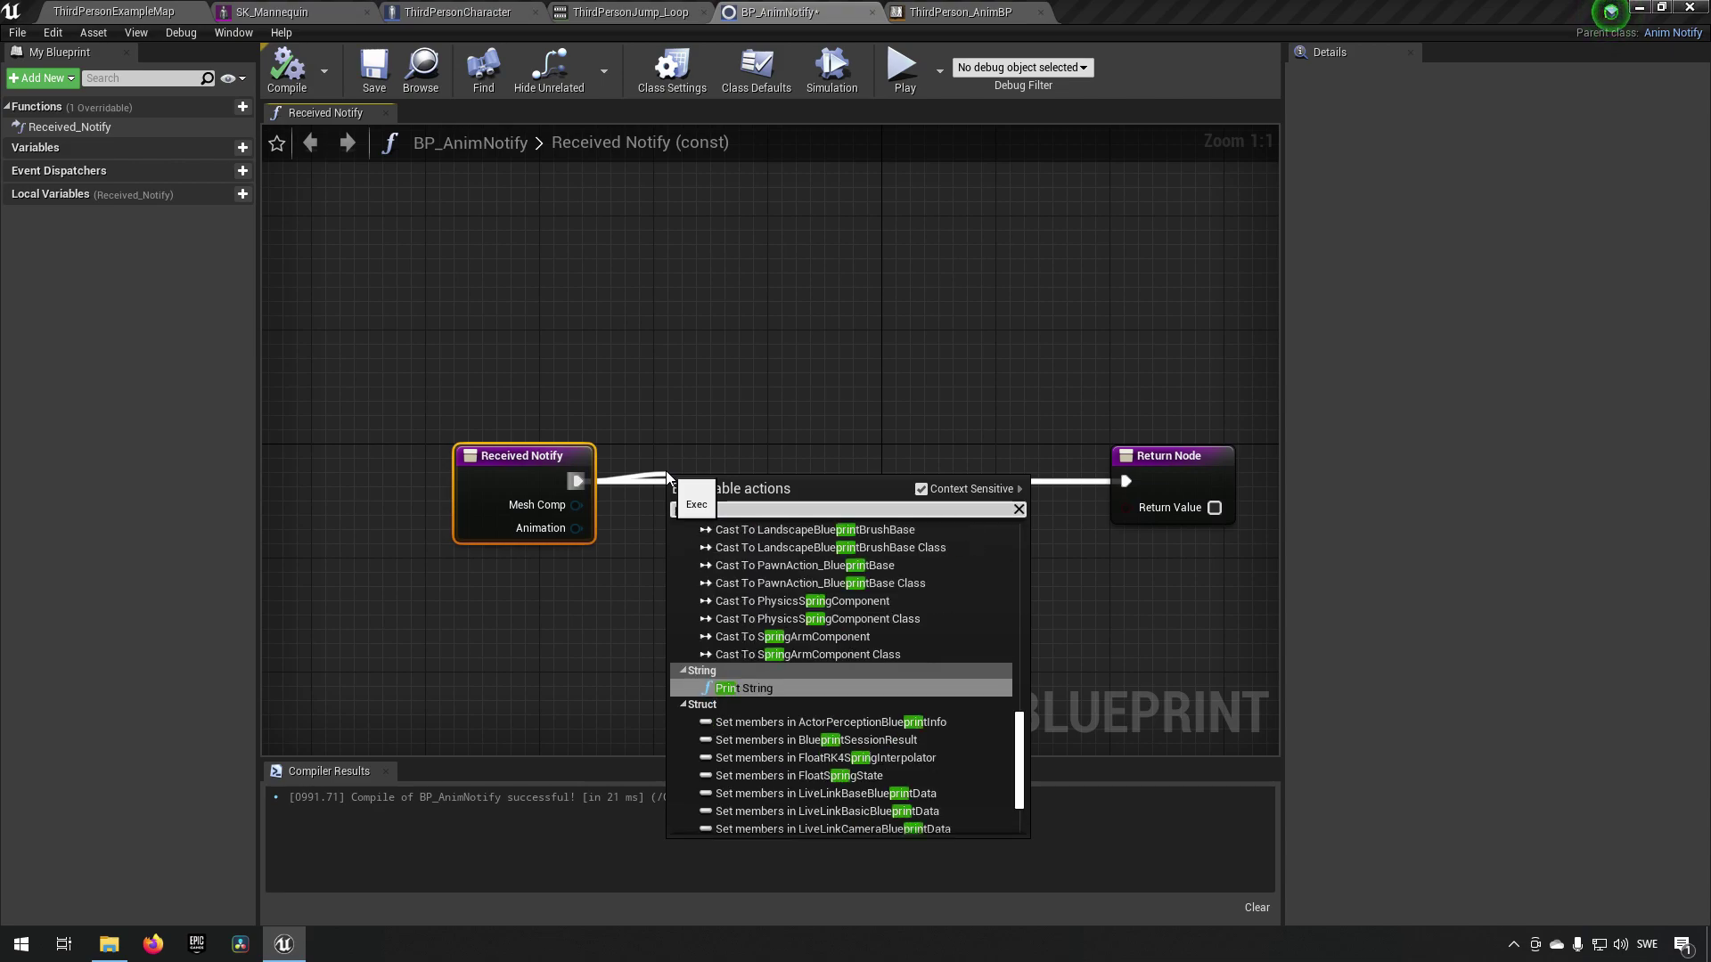
key(Return)
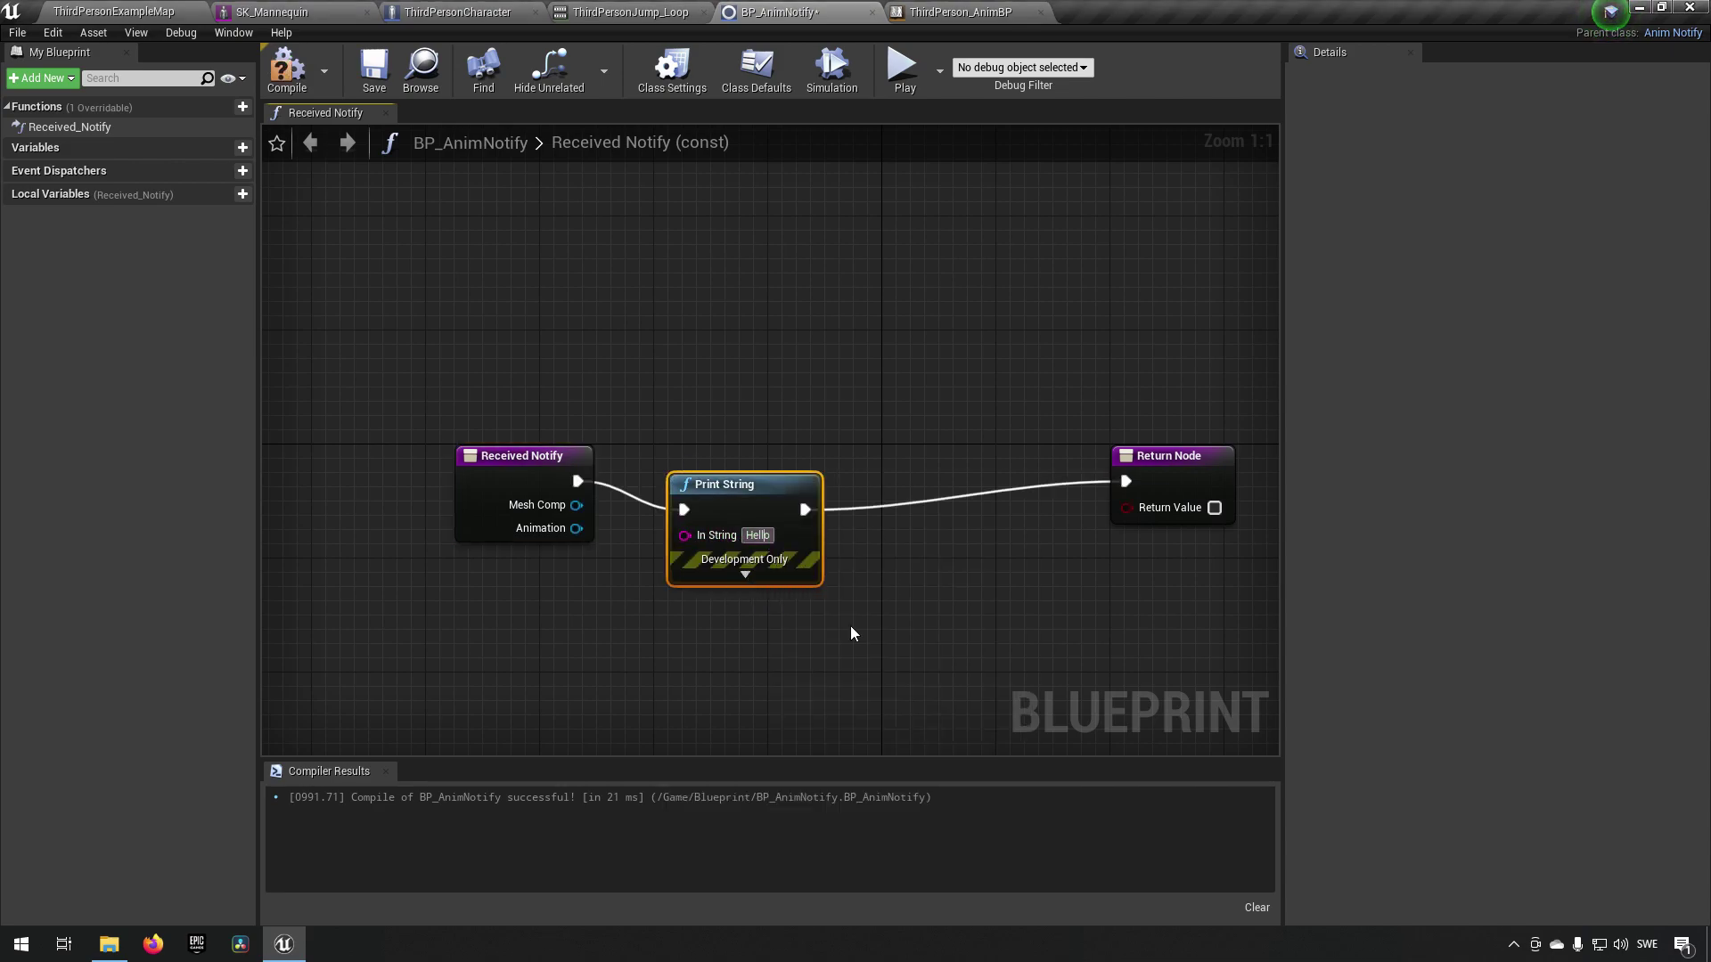
text(B)
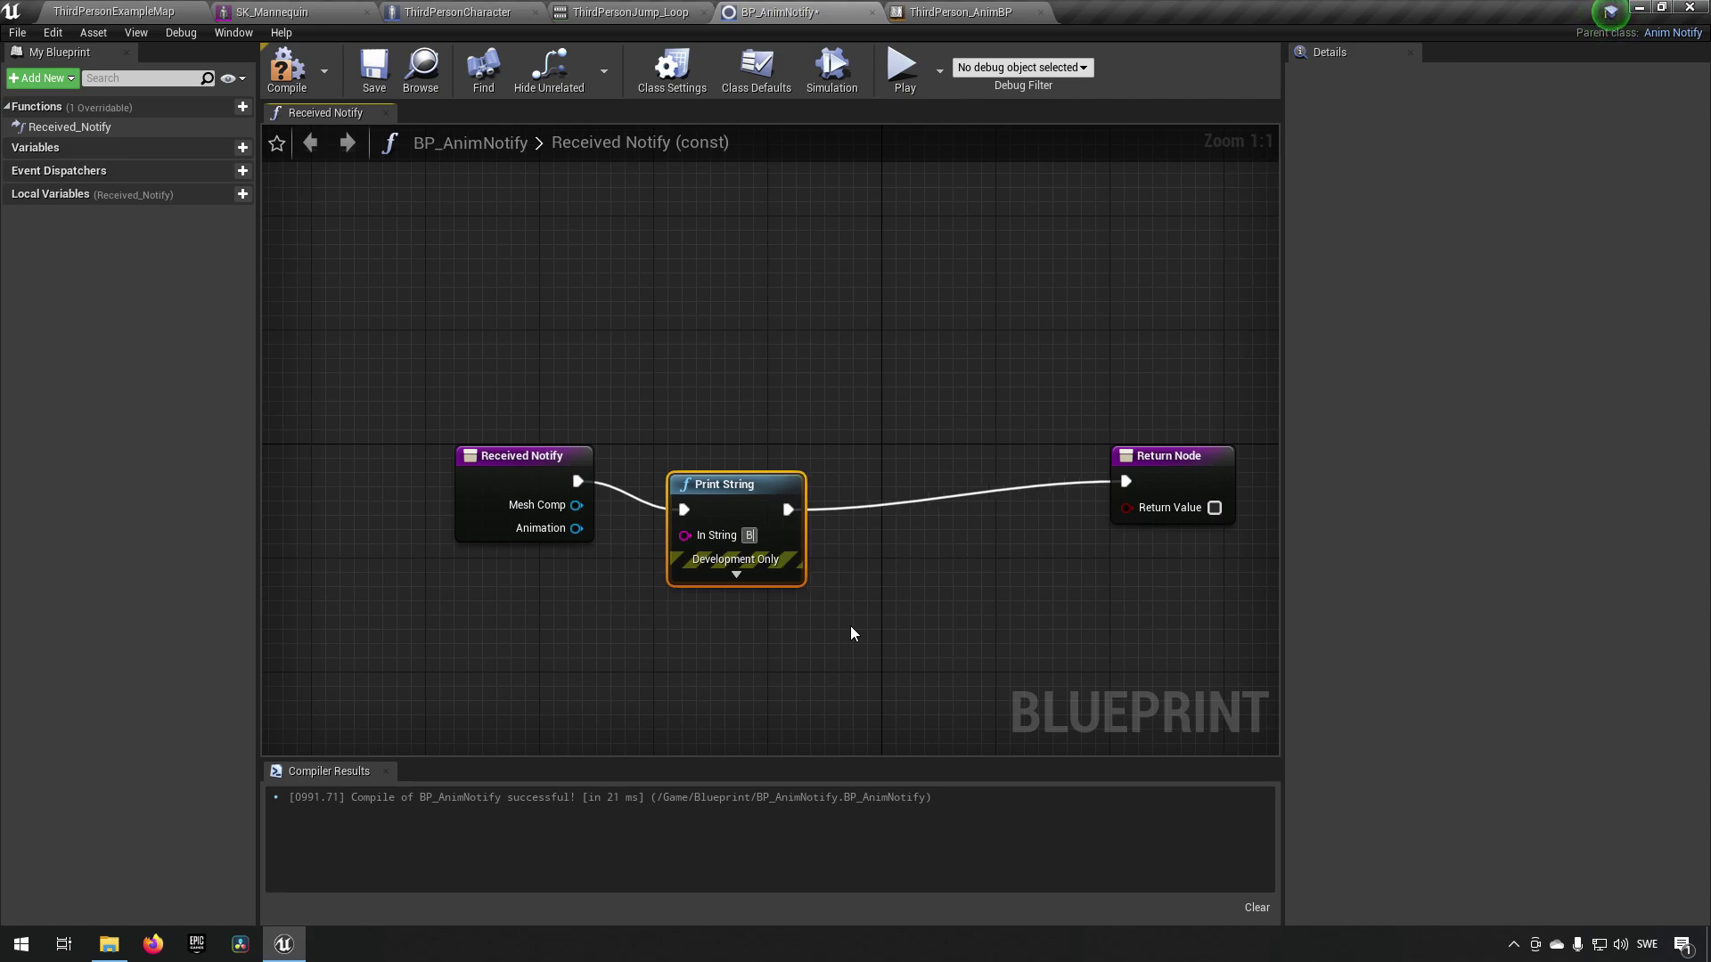
text(luep)
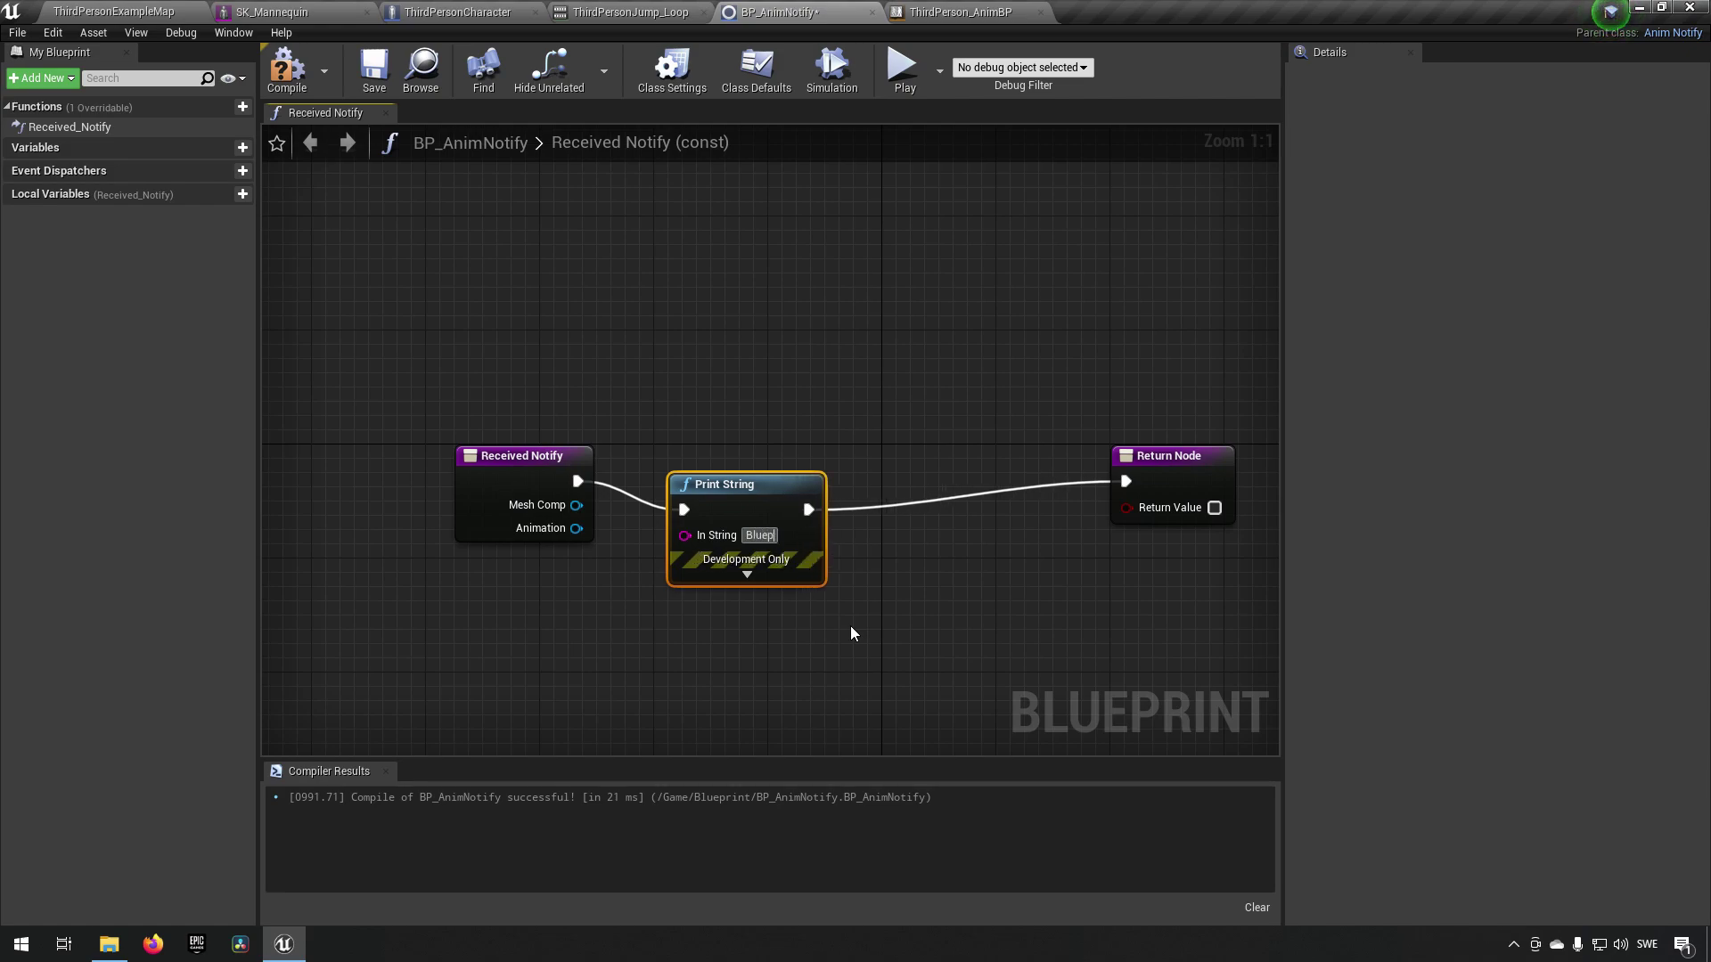
text(rintNotify)
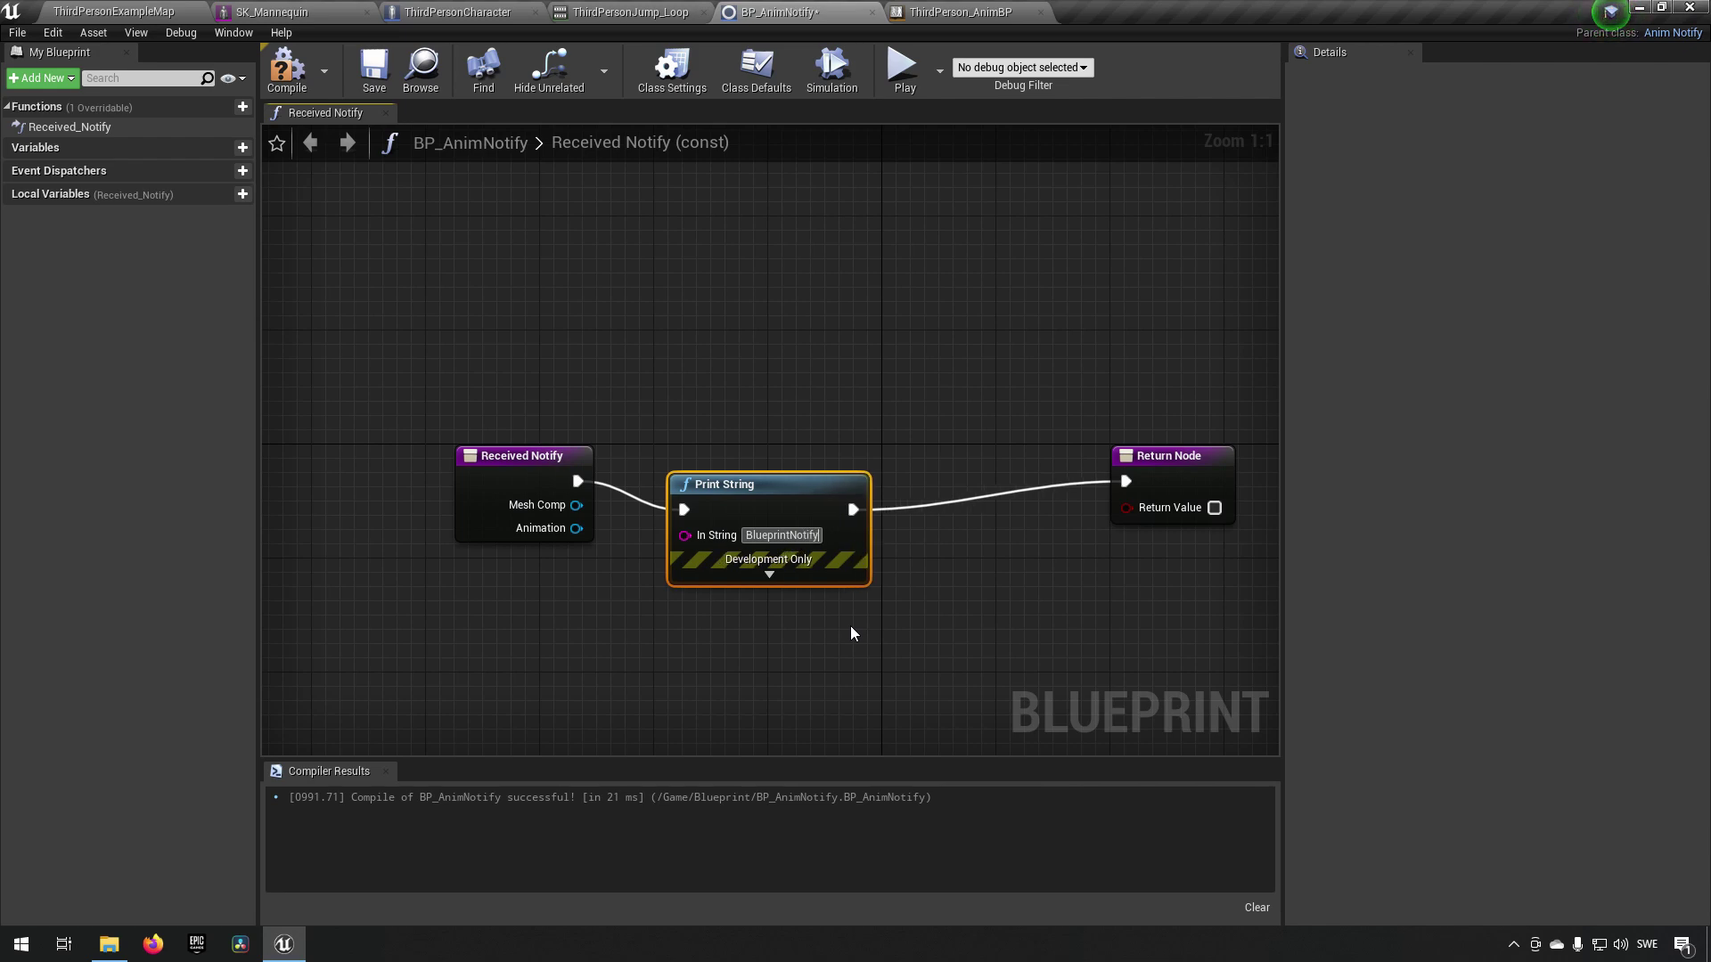
text( triggered!)
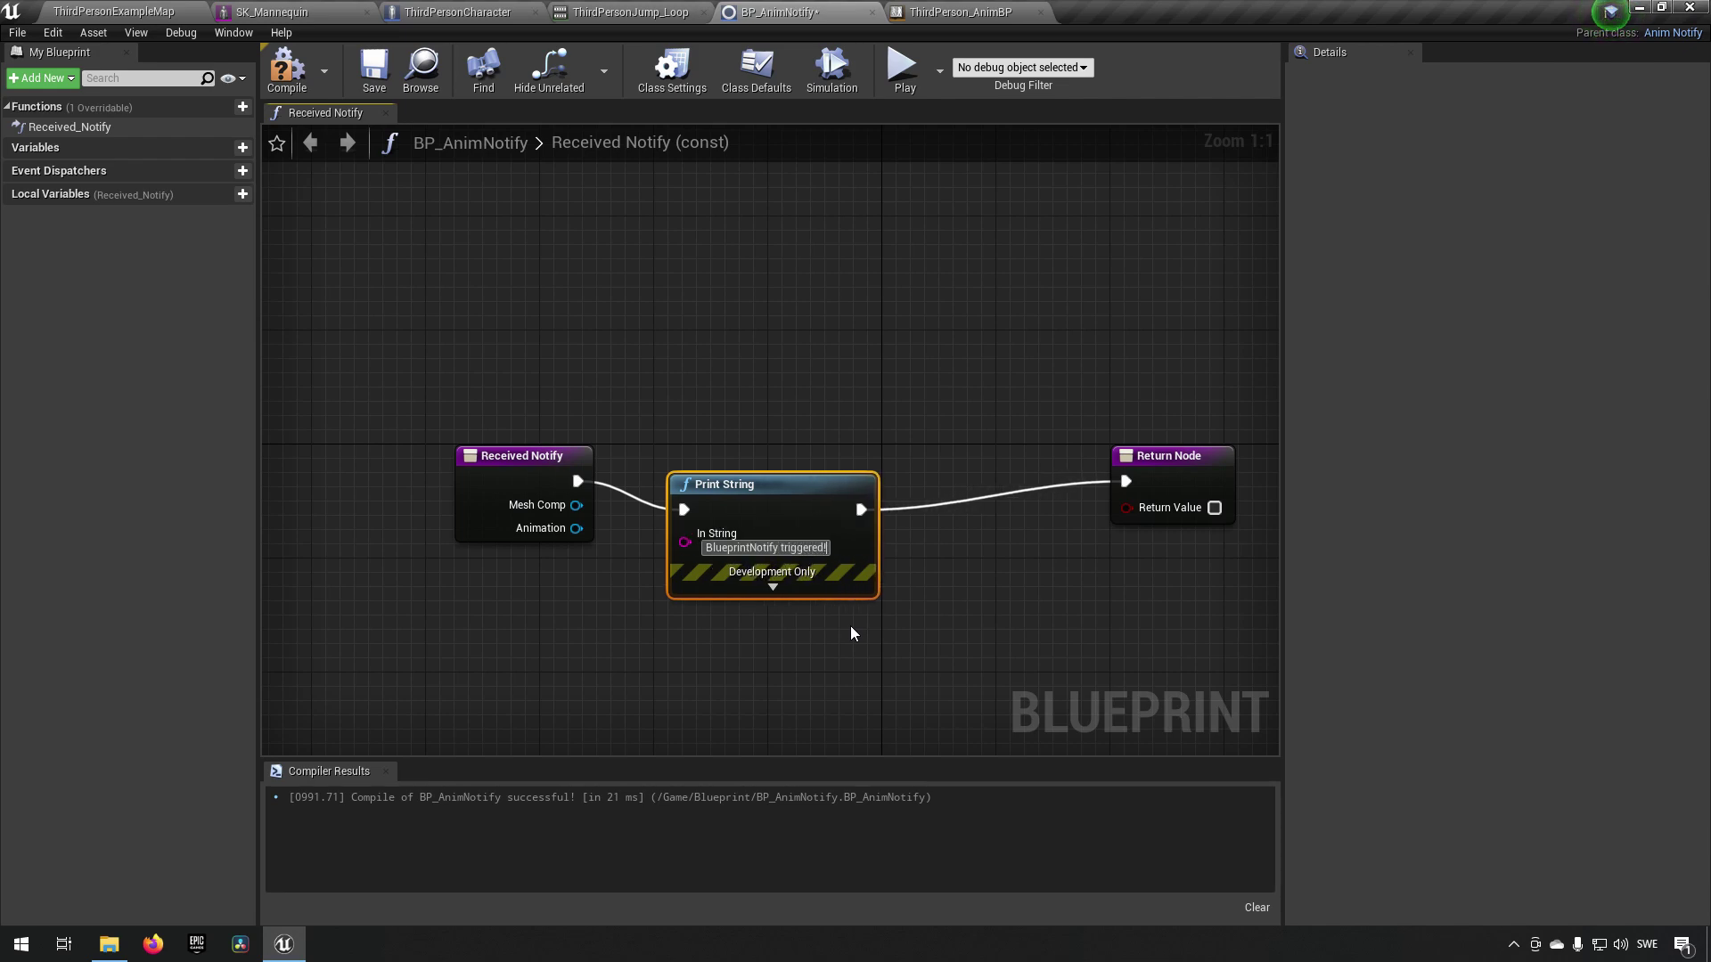
- Compile and save BP_AnimNotify, then return to the ThirdPersonExampleMap level
click(287, 69)
click(374, 70)
click(178, 12)
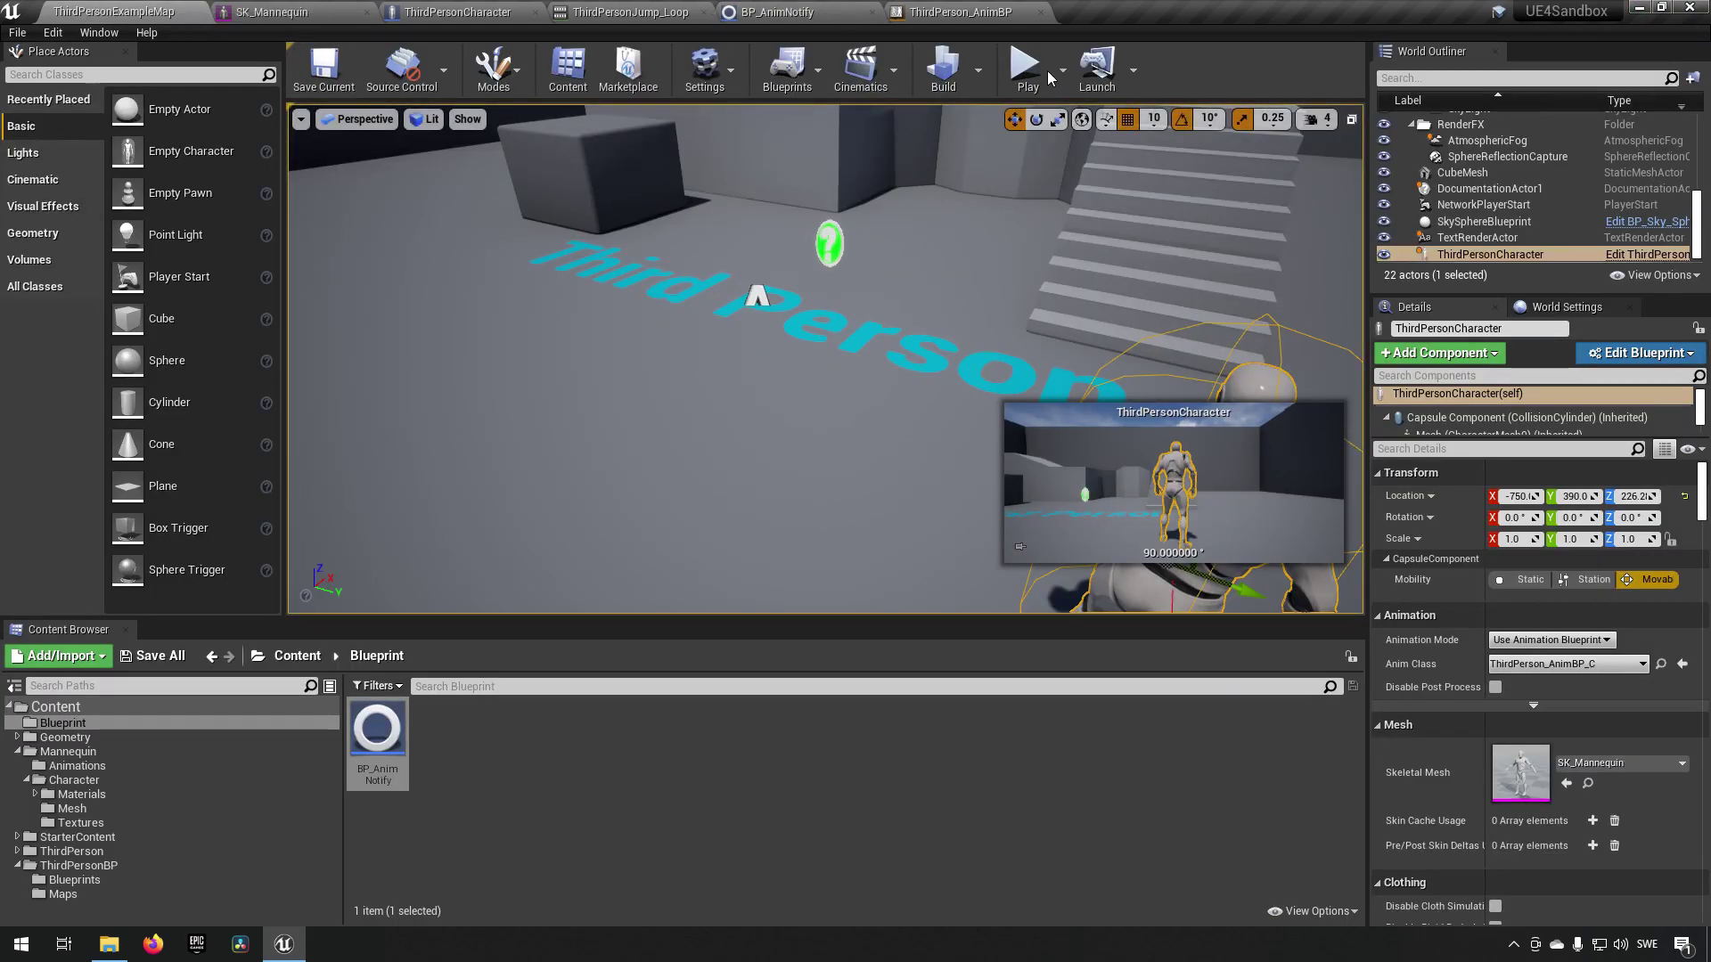
- Play the level, walk and jump repeatedly to fire the notifies, then stop
click(1025, 70)
key(space)
key(w)
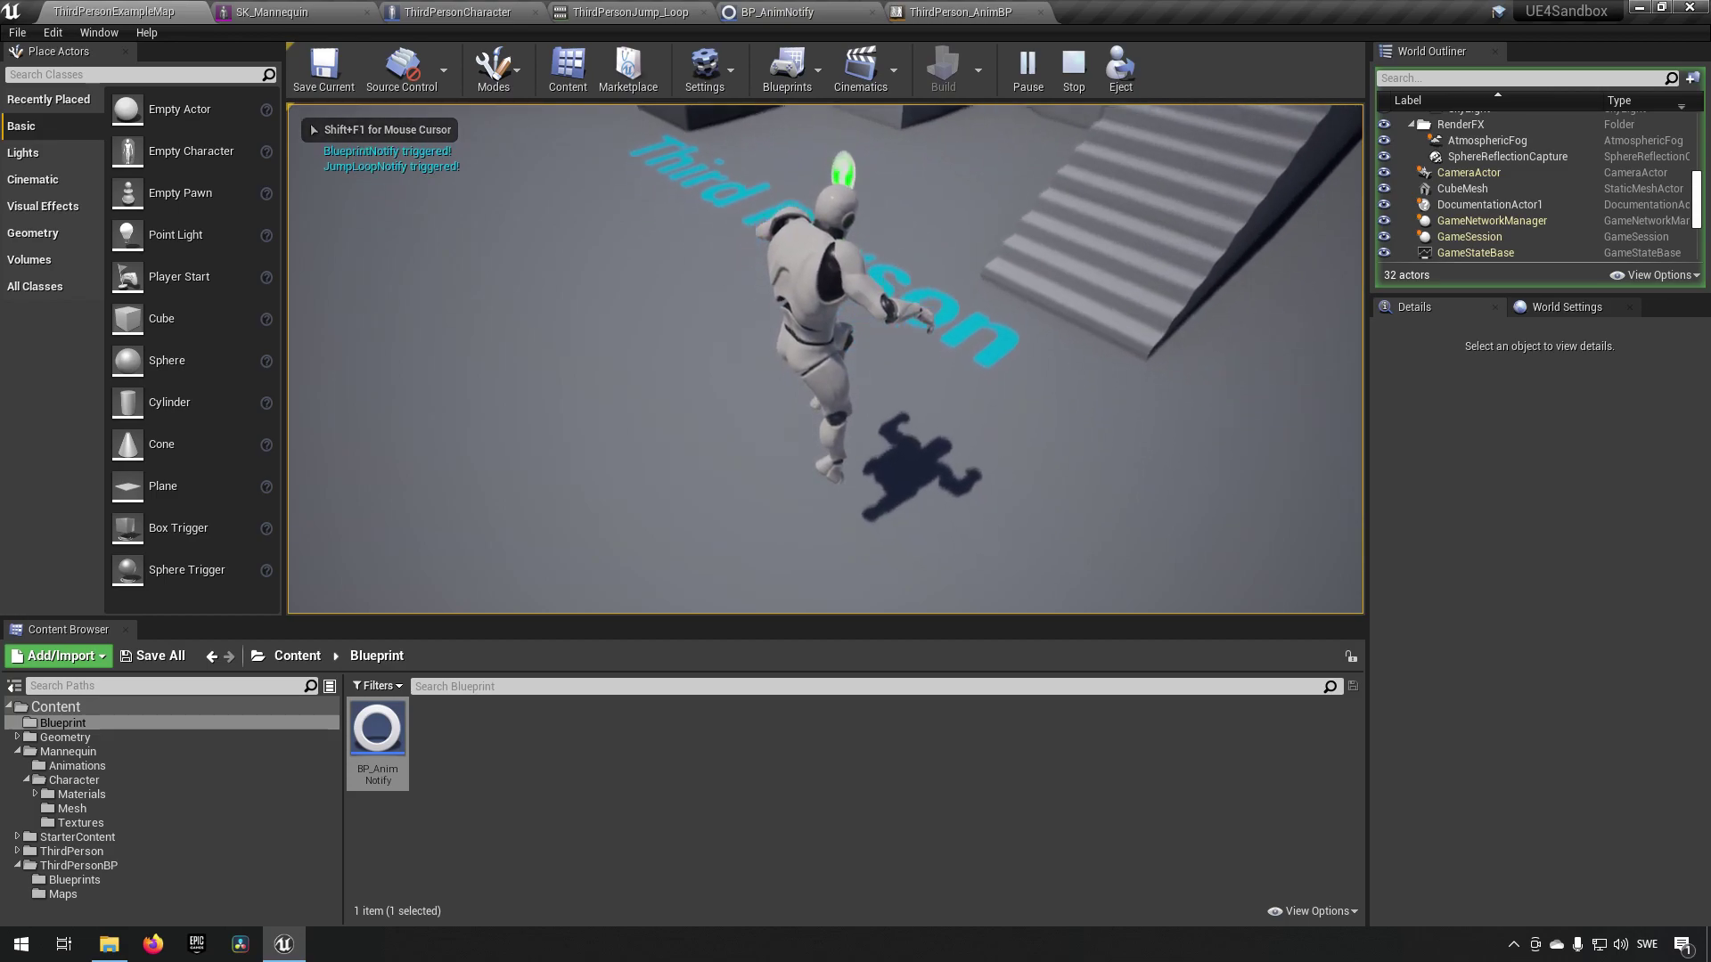
key(space)
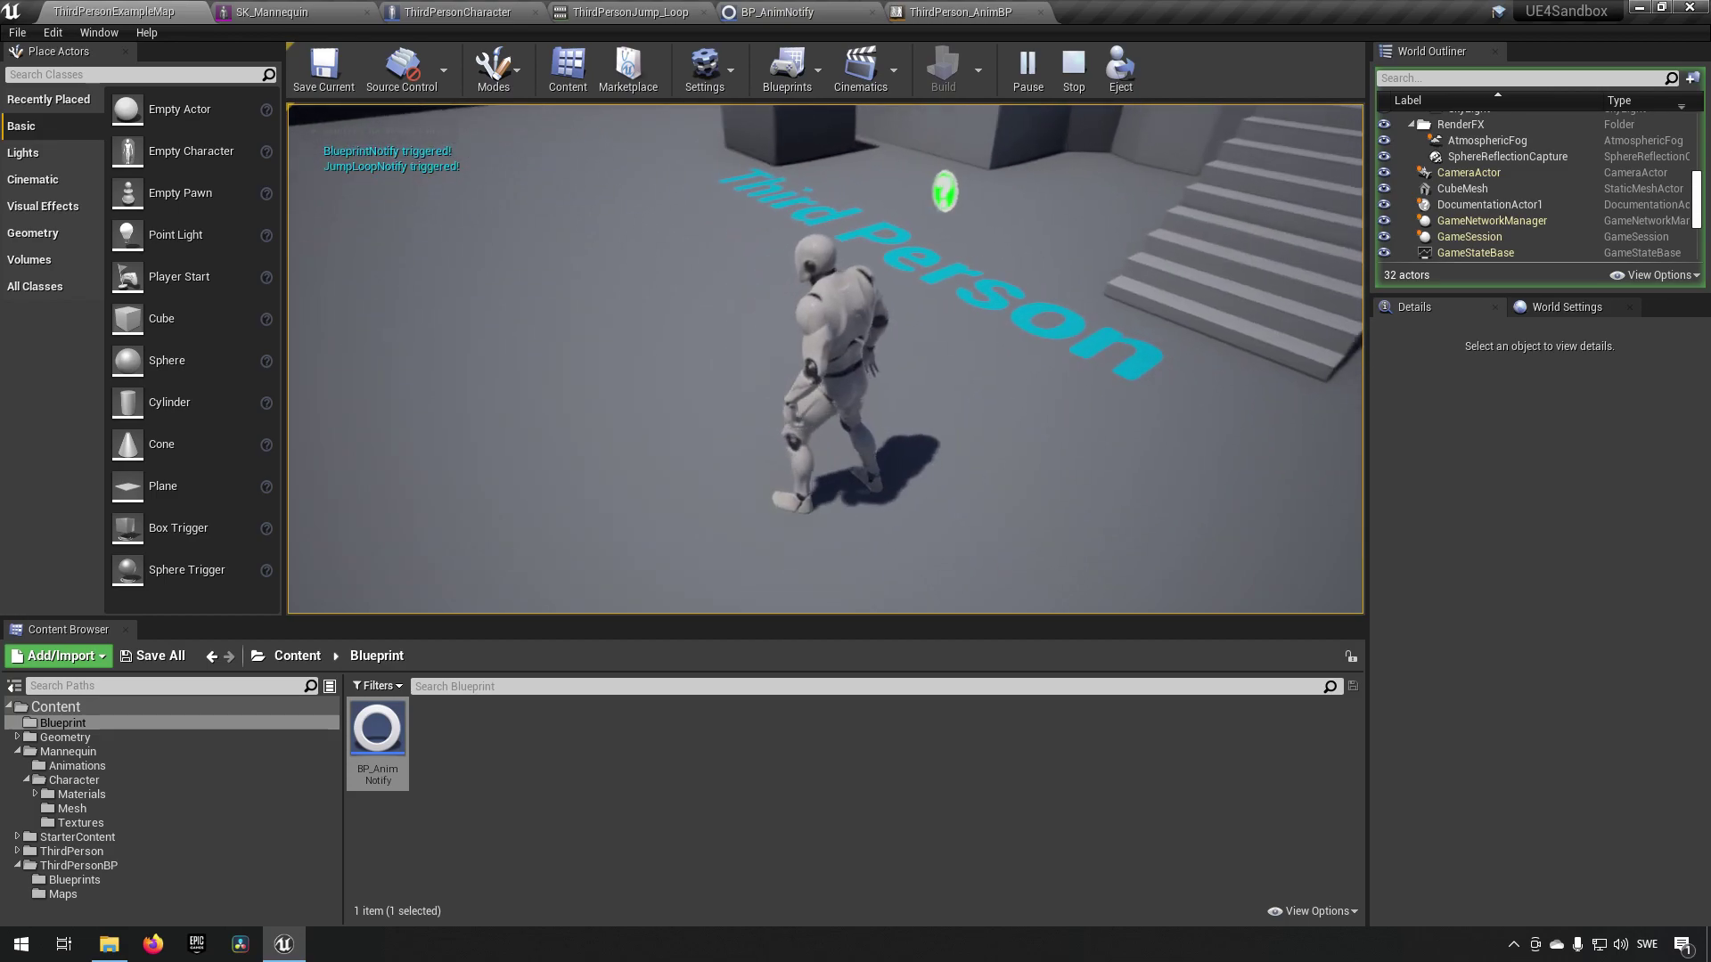
key(space)
key(Escape)
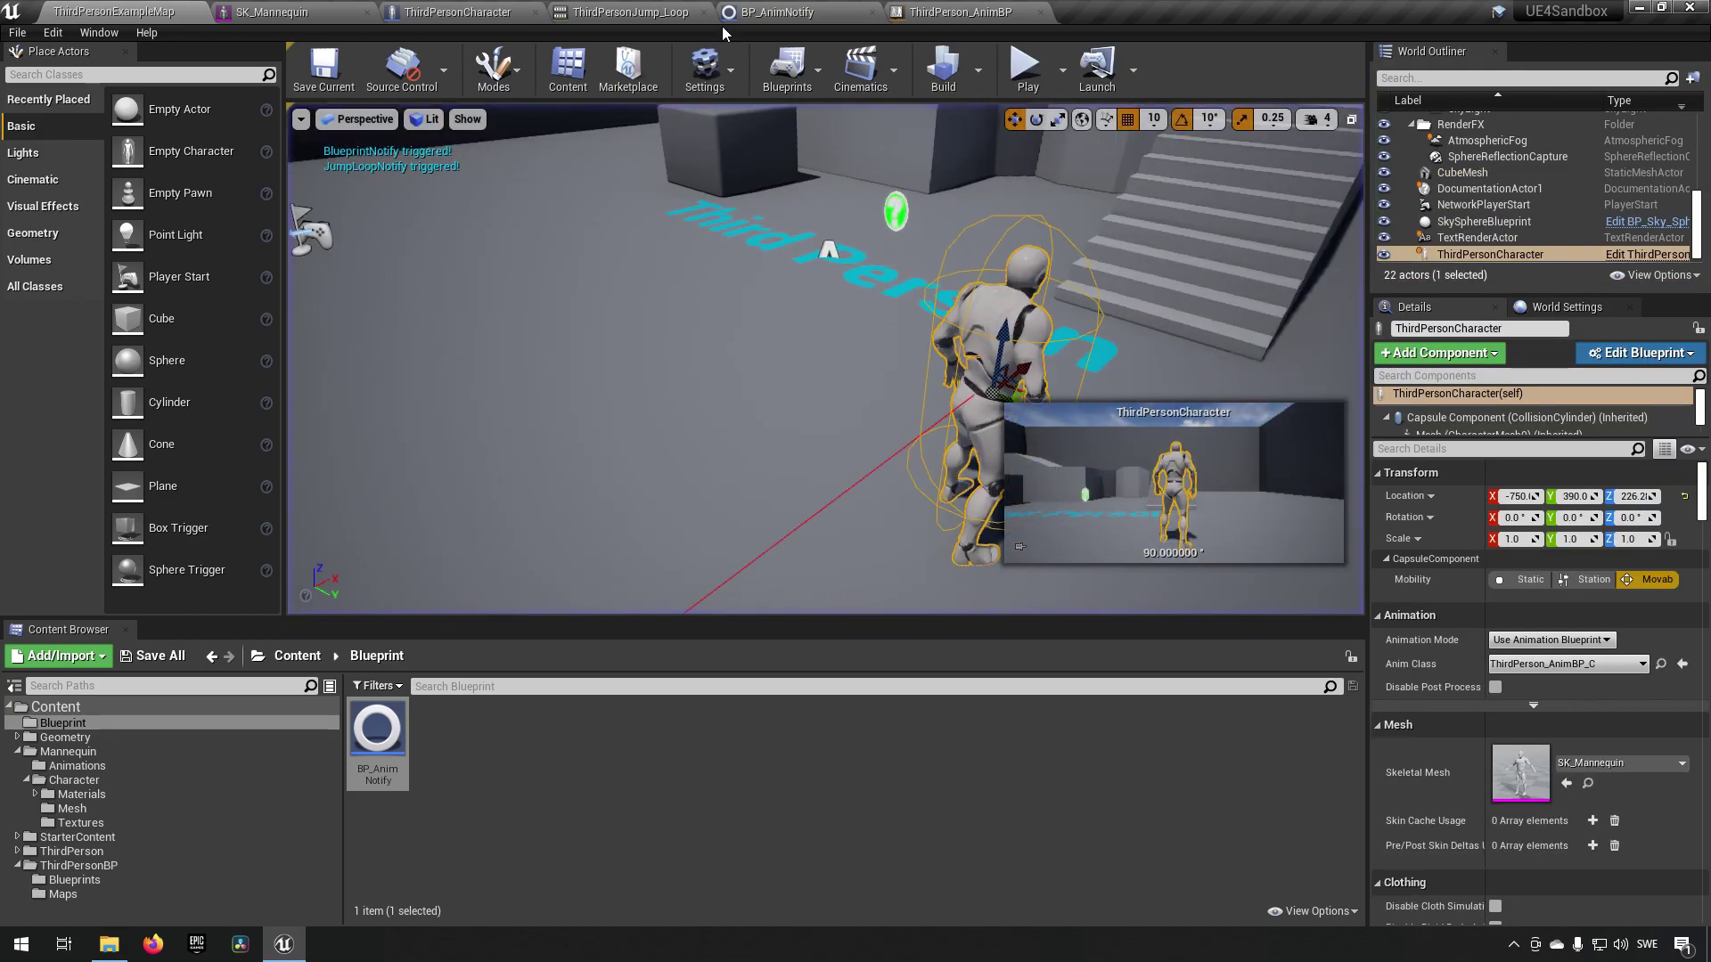
- Return to BP_AnimNotify and reposition its Print String node
click(777, 12)
click(974, 11)
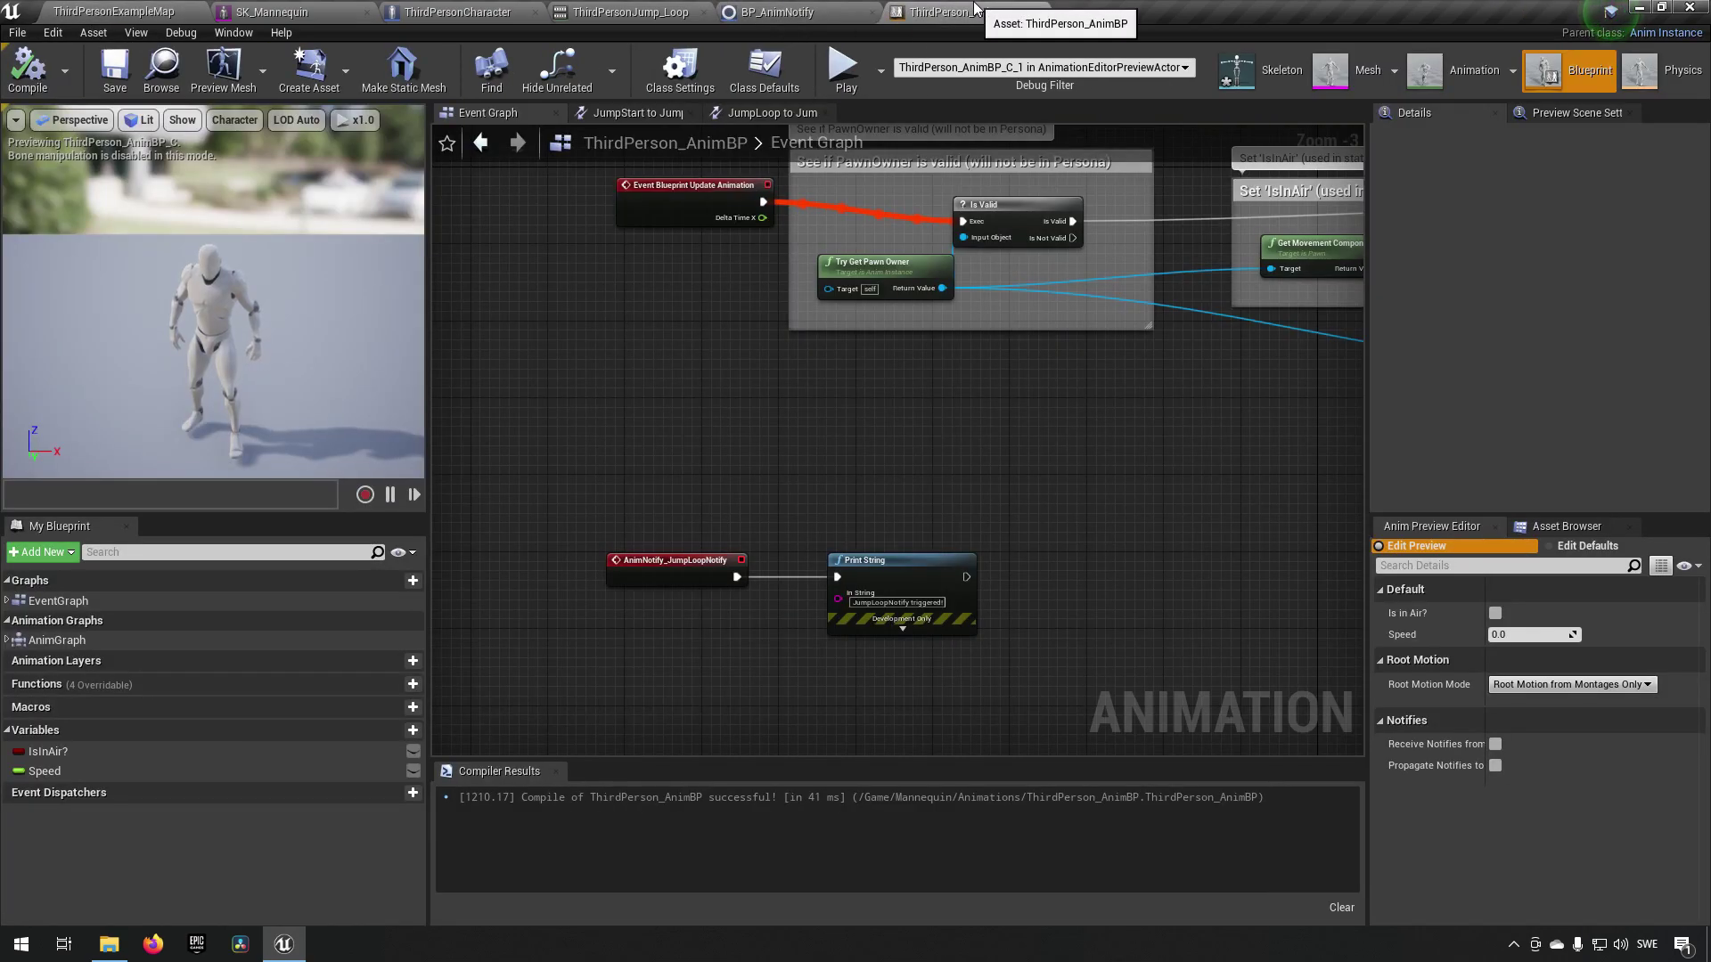
click(797, 11)
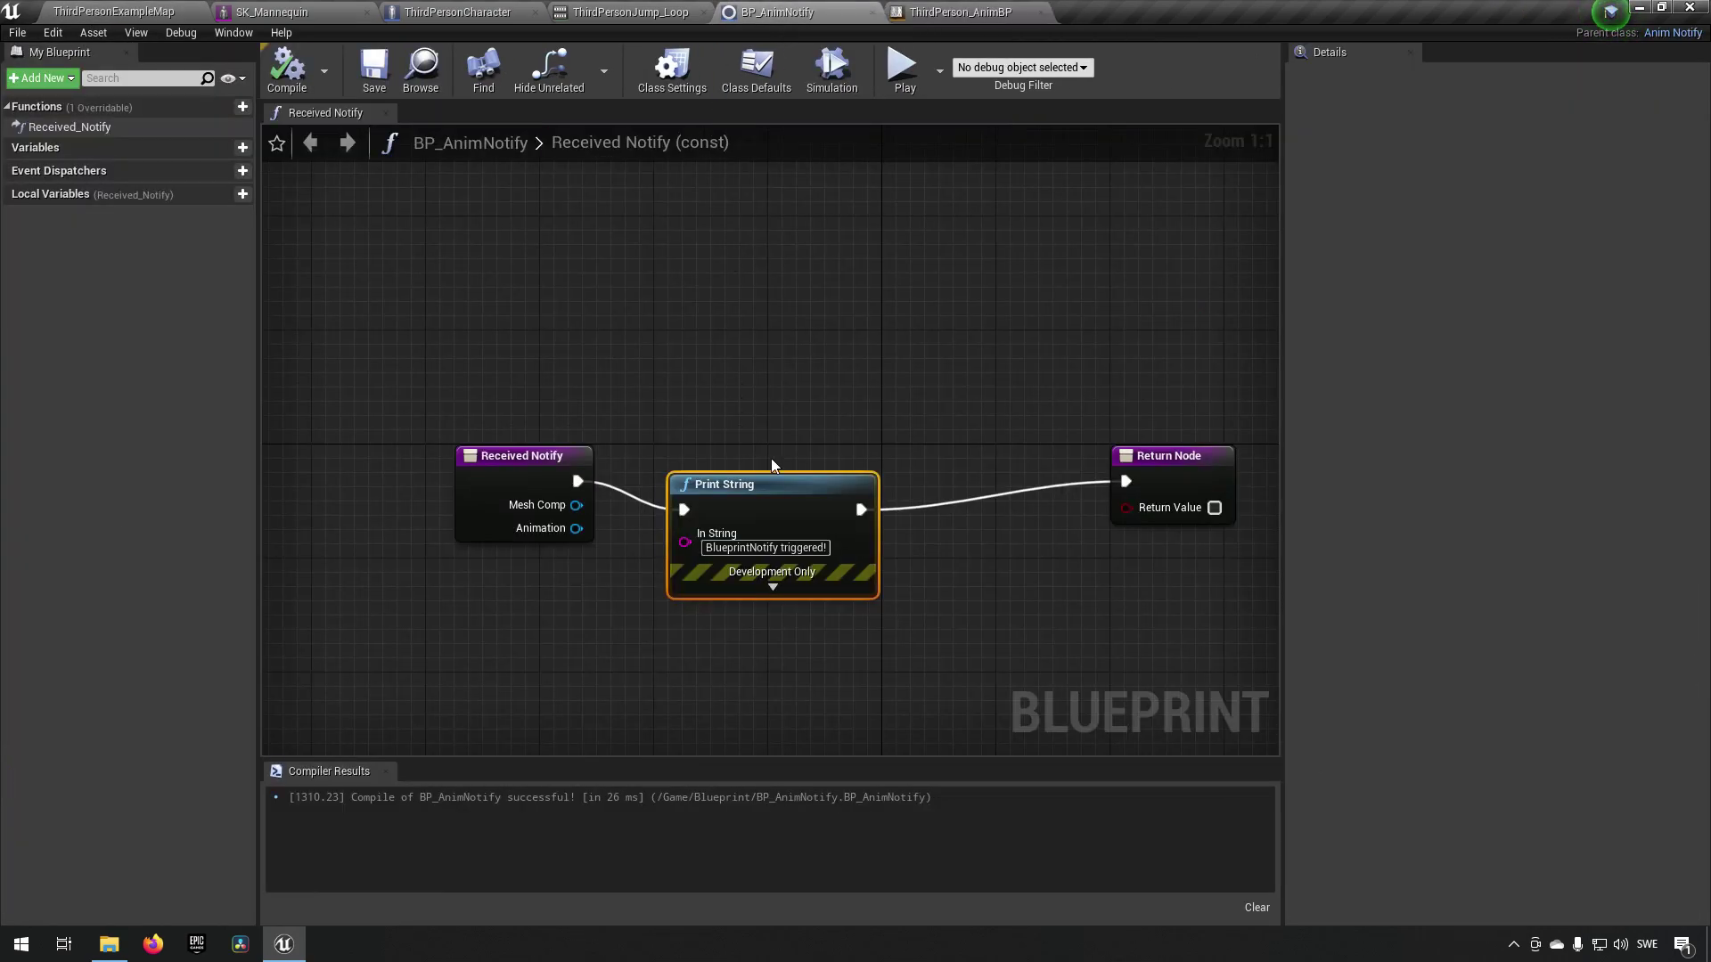
drag(782, 488, 840, 462)
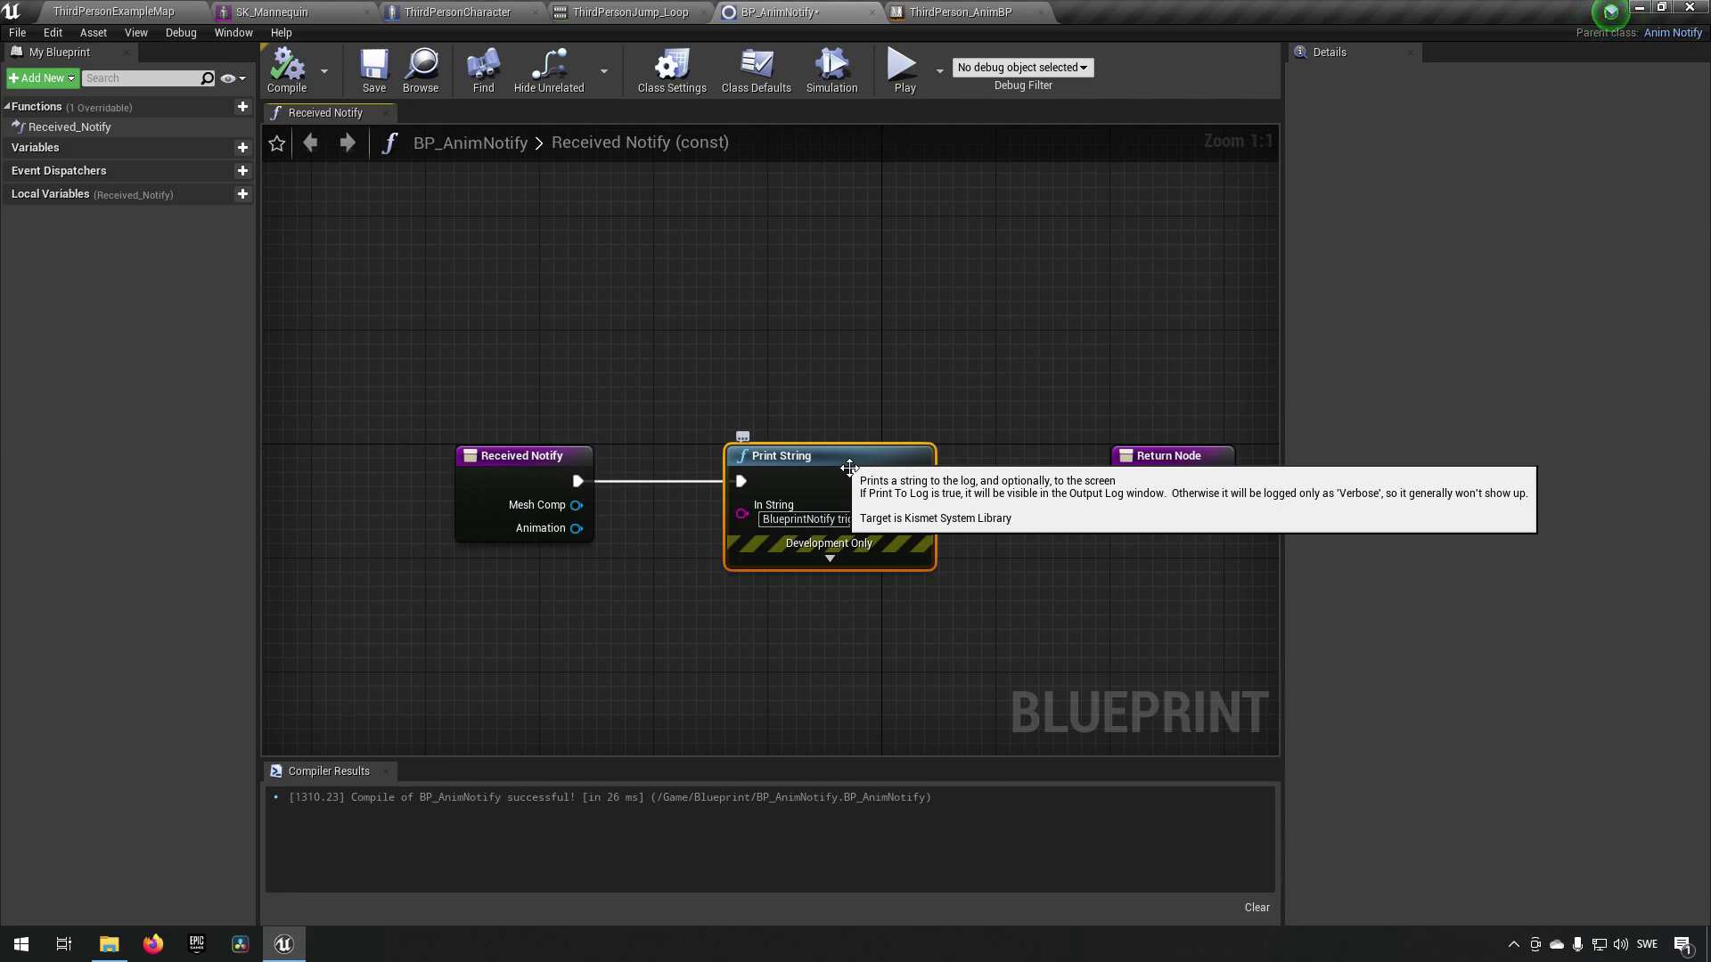
drag(393, 363, 1189, 617)
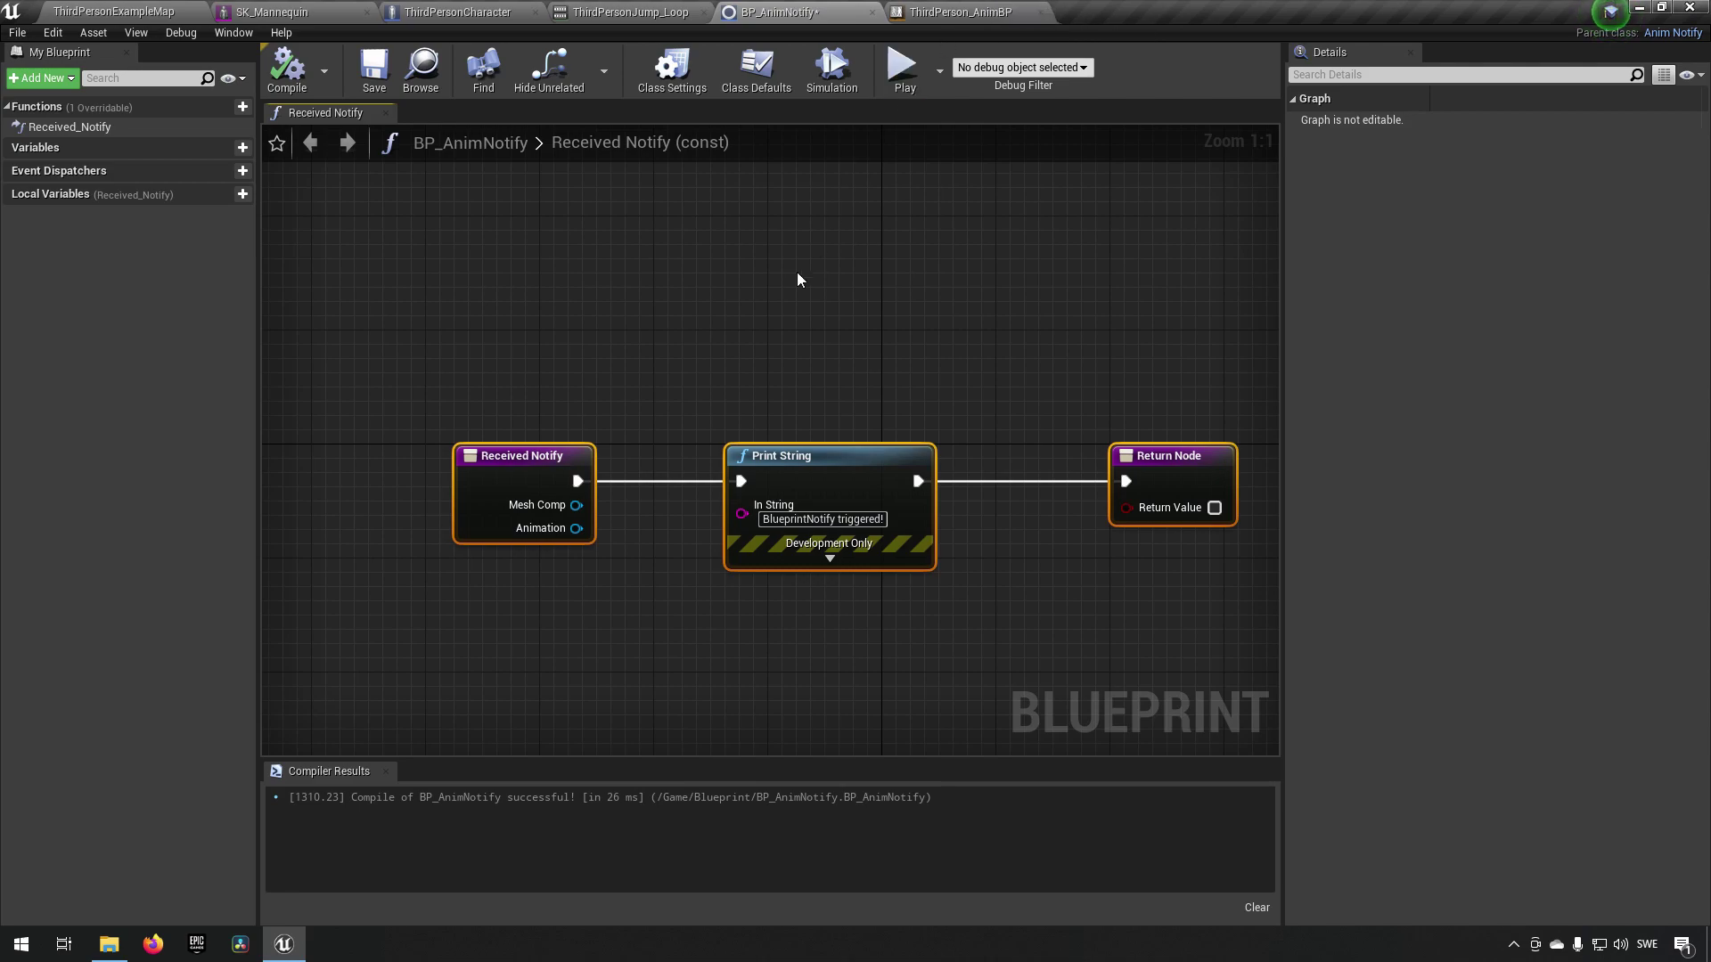
click(705, 385)
- Rearrange Received Notify, Print String and Return Node into a tidy layout
right_drag(539, 487, 745, 451)
drag(744, 451, 545, 440)
drag(438, 373, 686, 552)
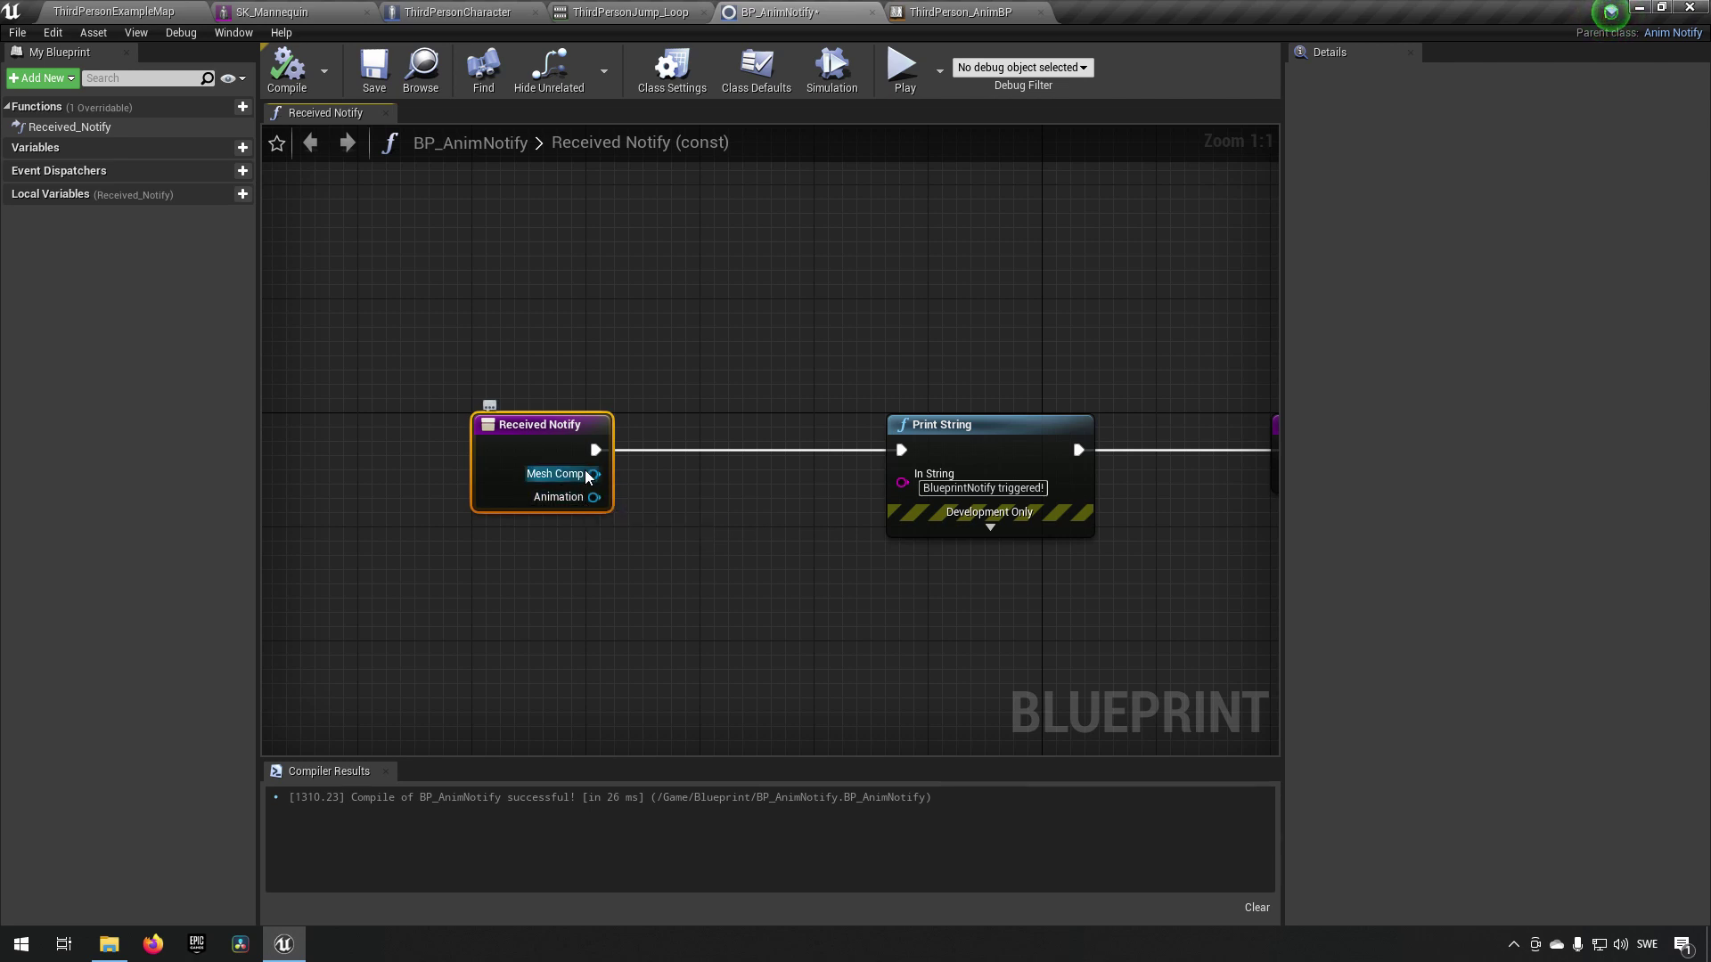
right_drag(682, 532, 712, 556)
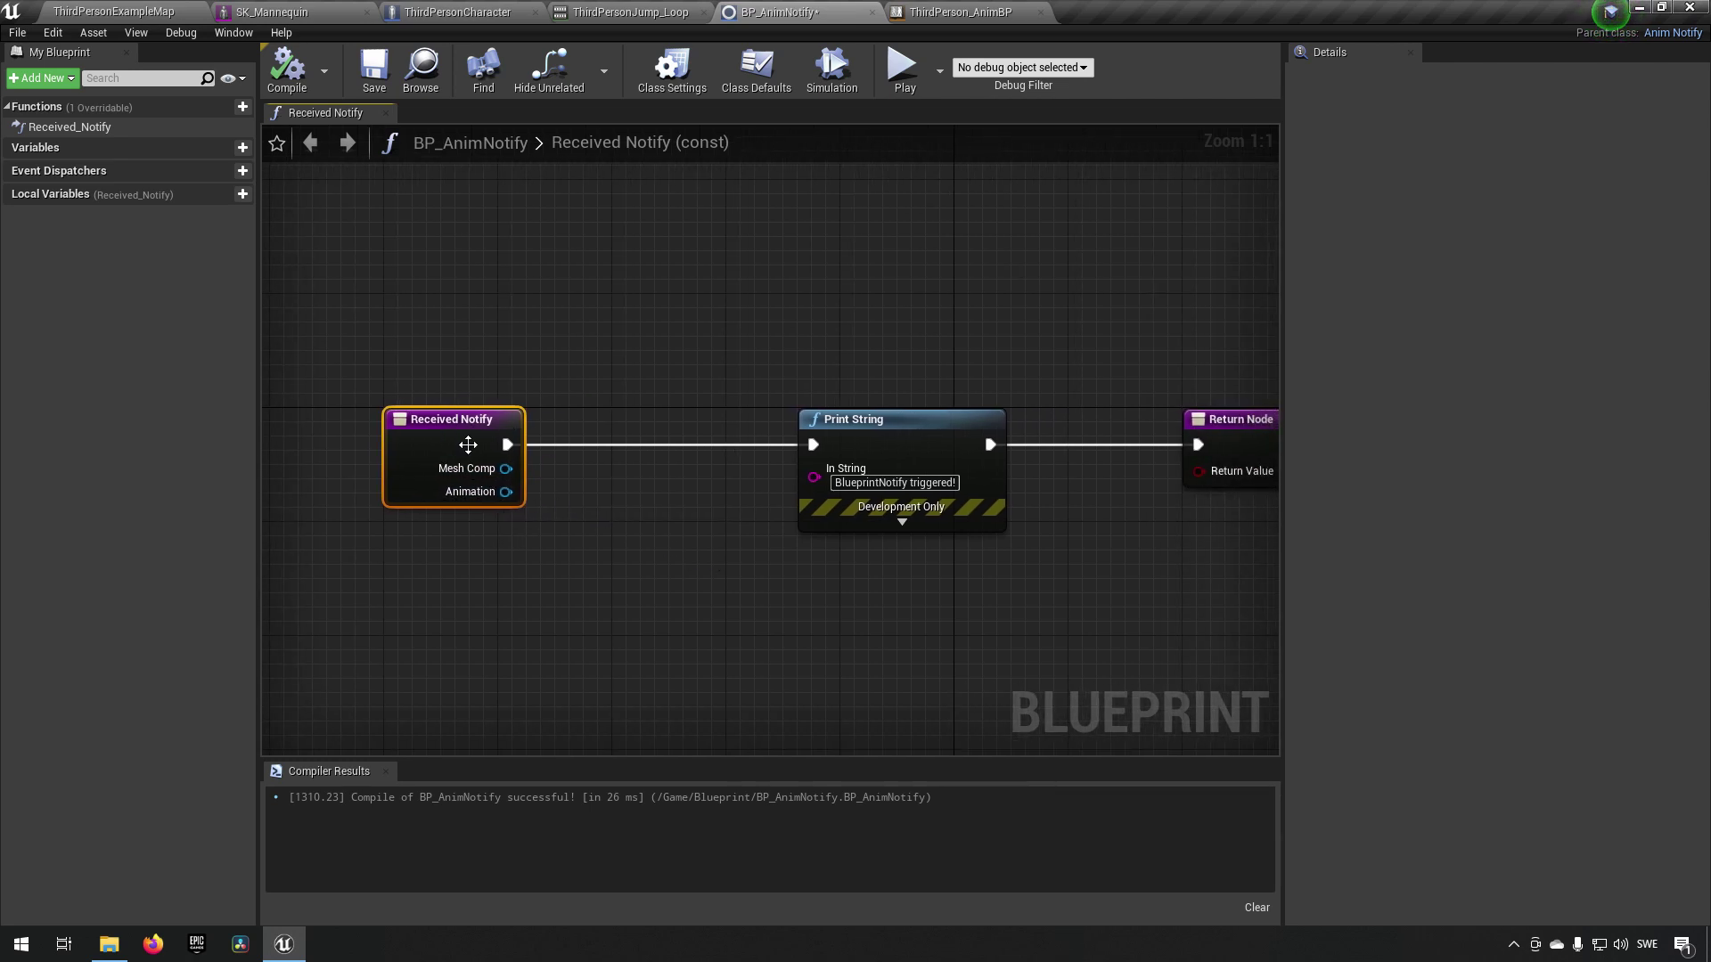
drag(724, 308, 1063, 598)
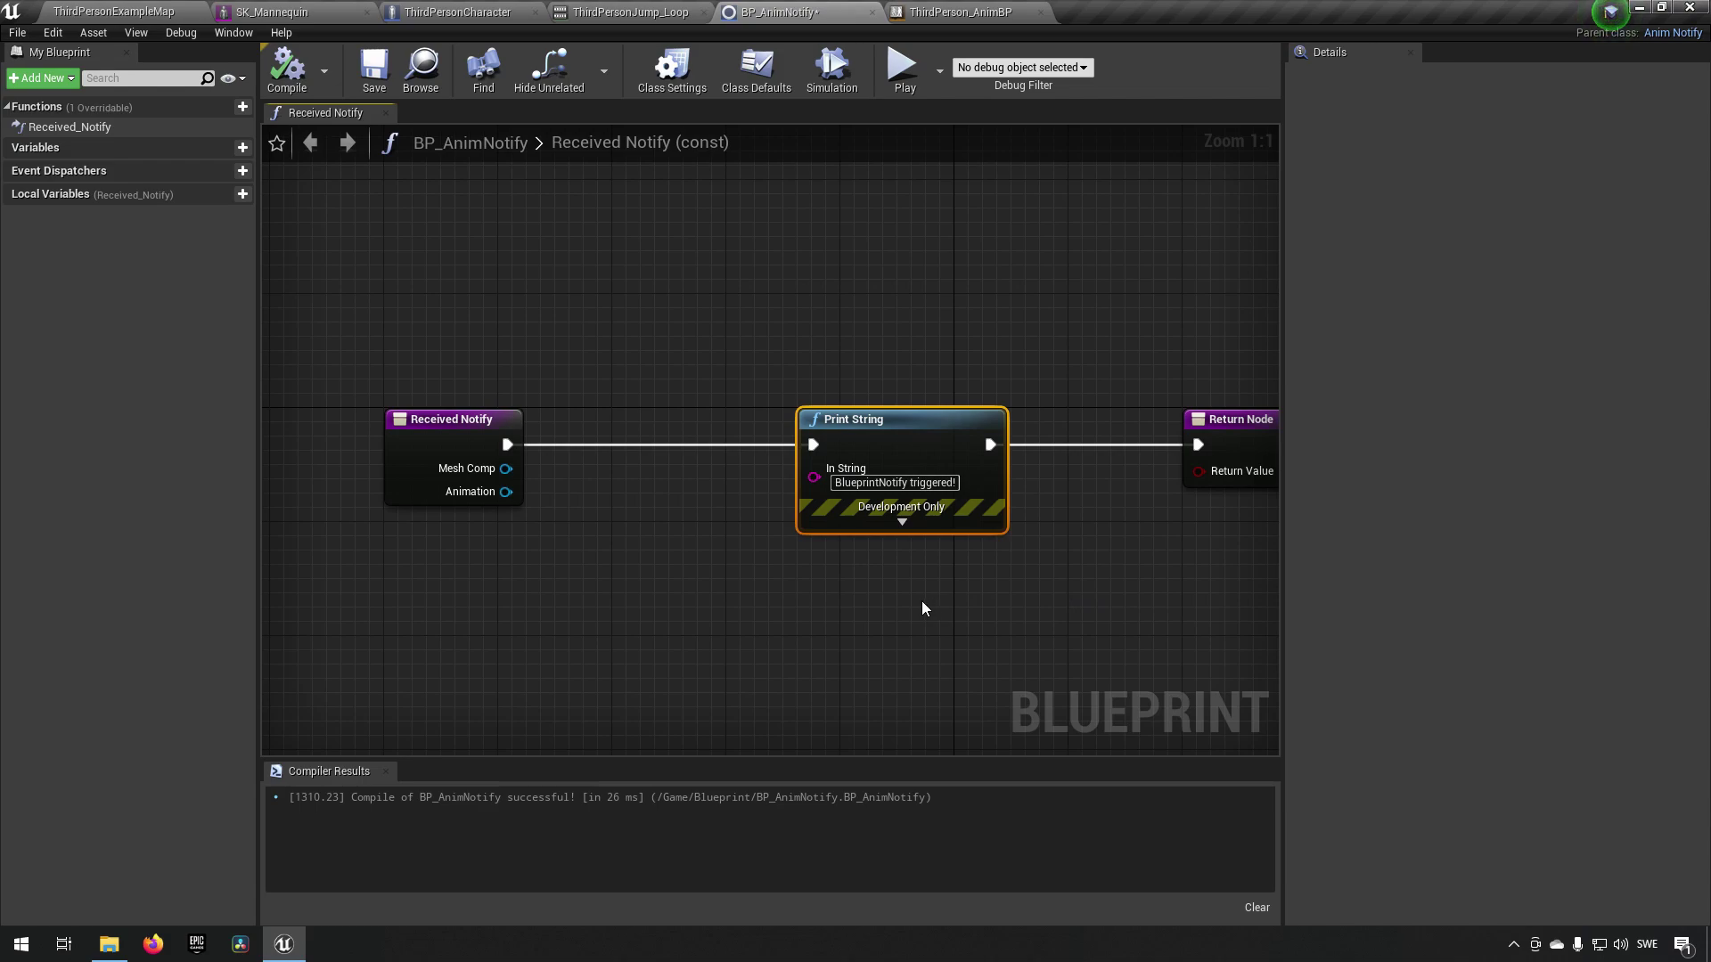
click(889, 294)
right_drag(889, 294, 724, 327)
- Recompile and save BP_AnimNotify, then go back to the example map
click(289, 74)
click(374, 71)
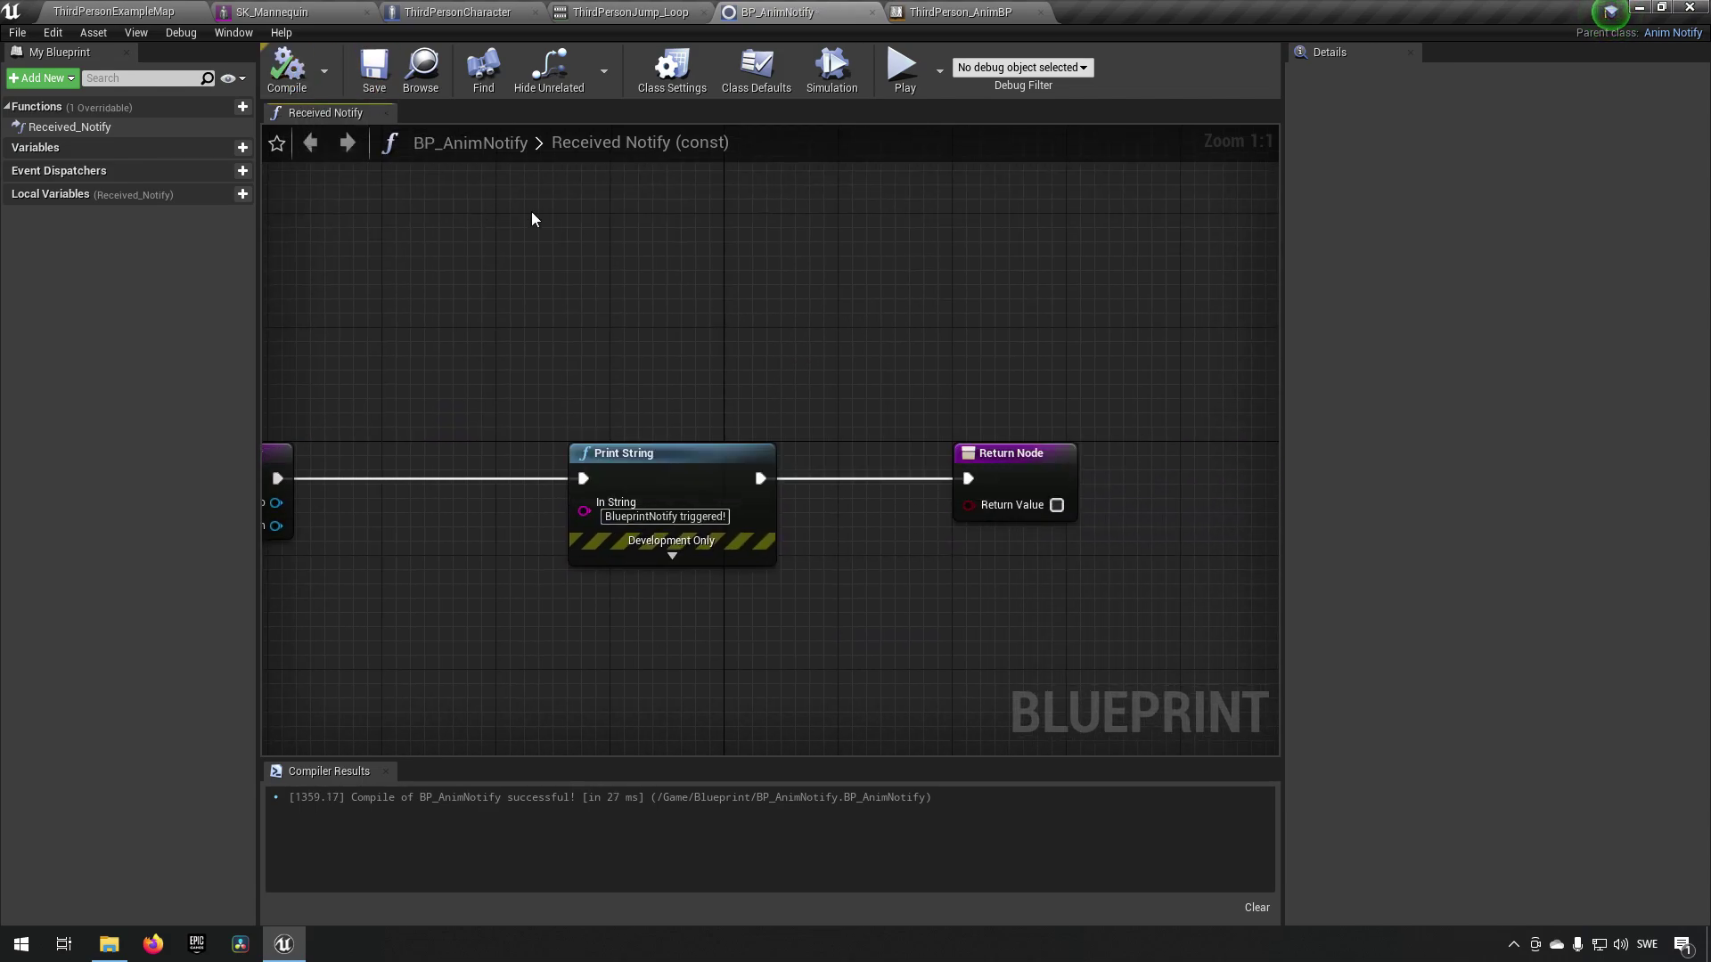
click(164, 14)
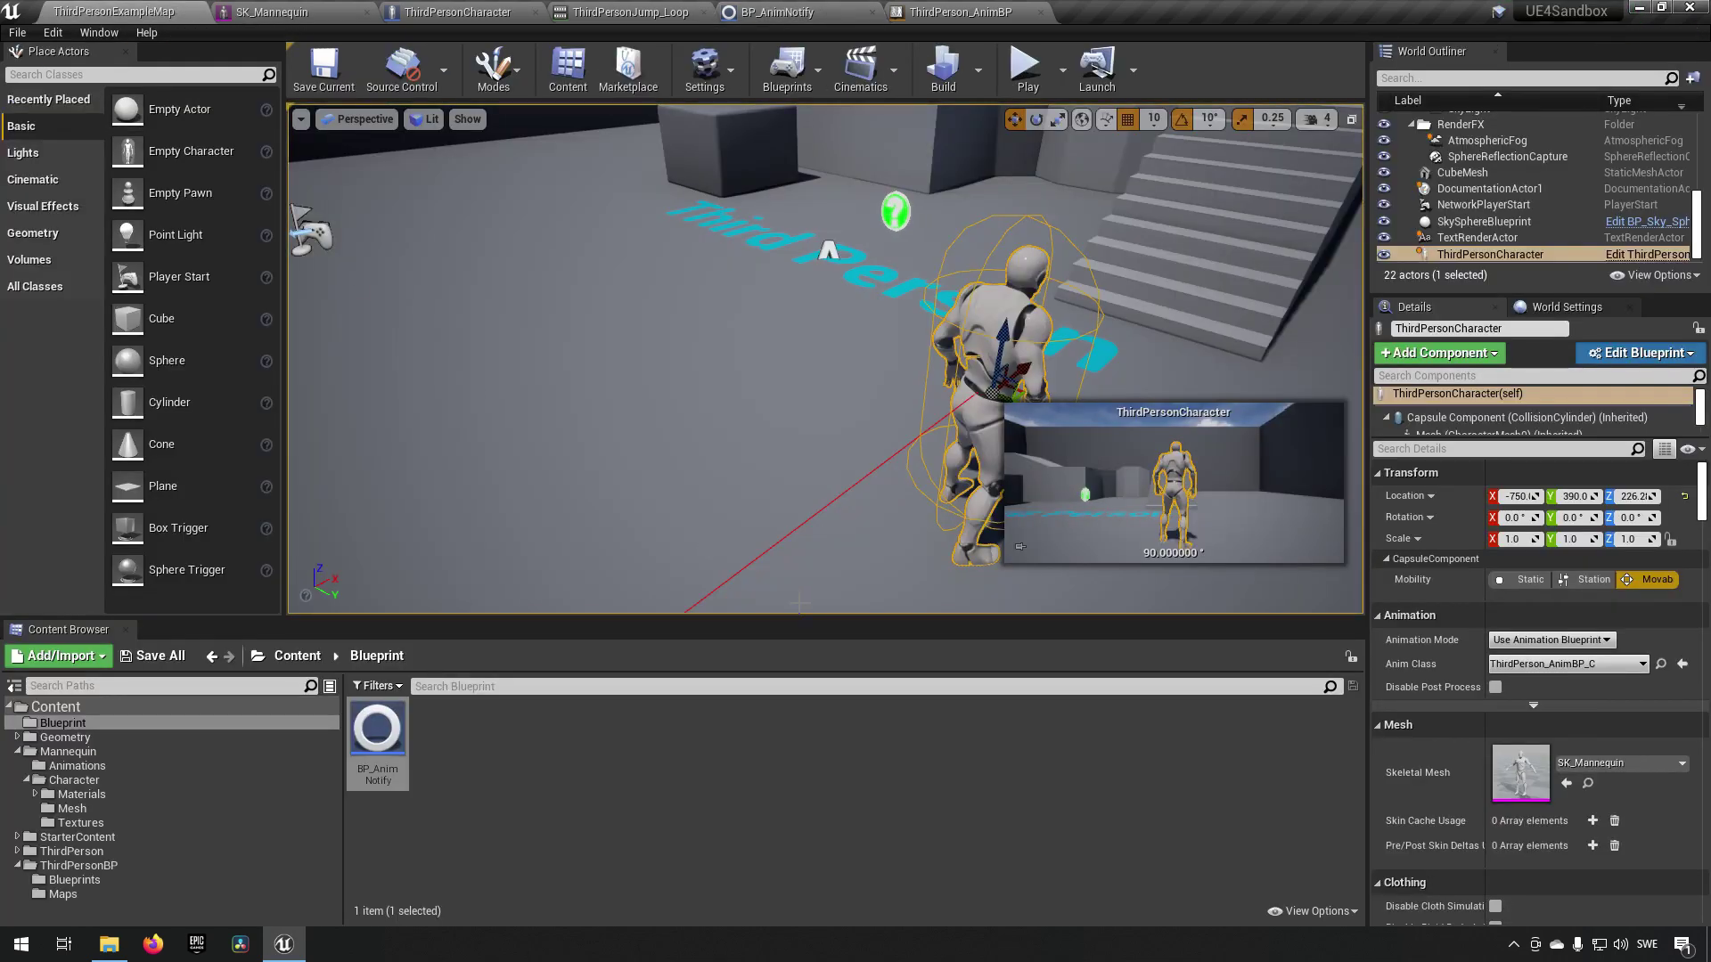
- Create a new Blueprint class in the Blueprint folder with AnimNotifyState as parent
right_click(523, 747)
mouse_move(533, 739)
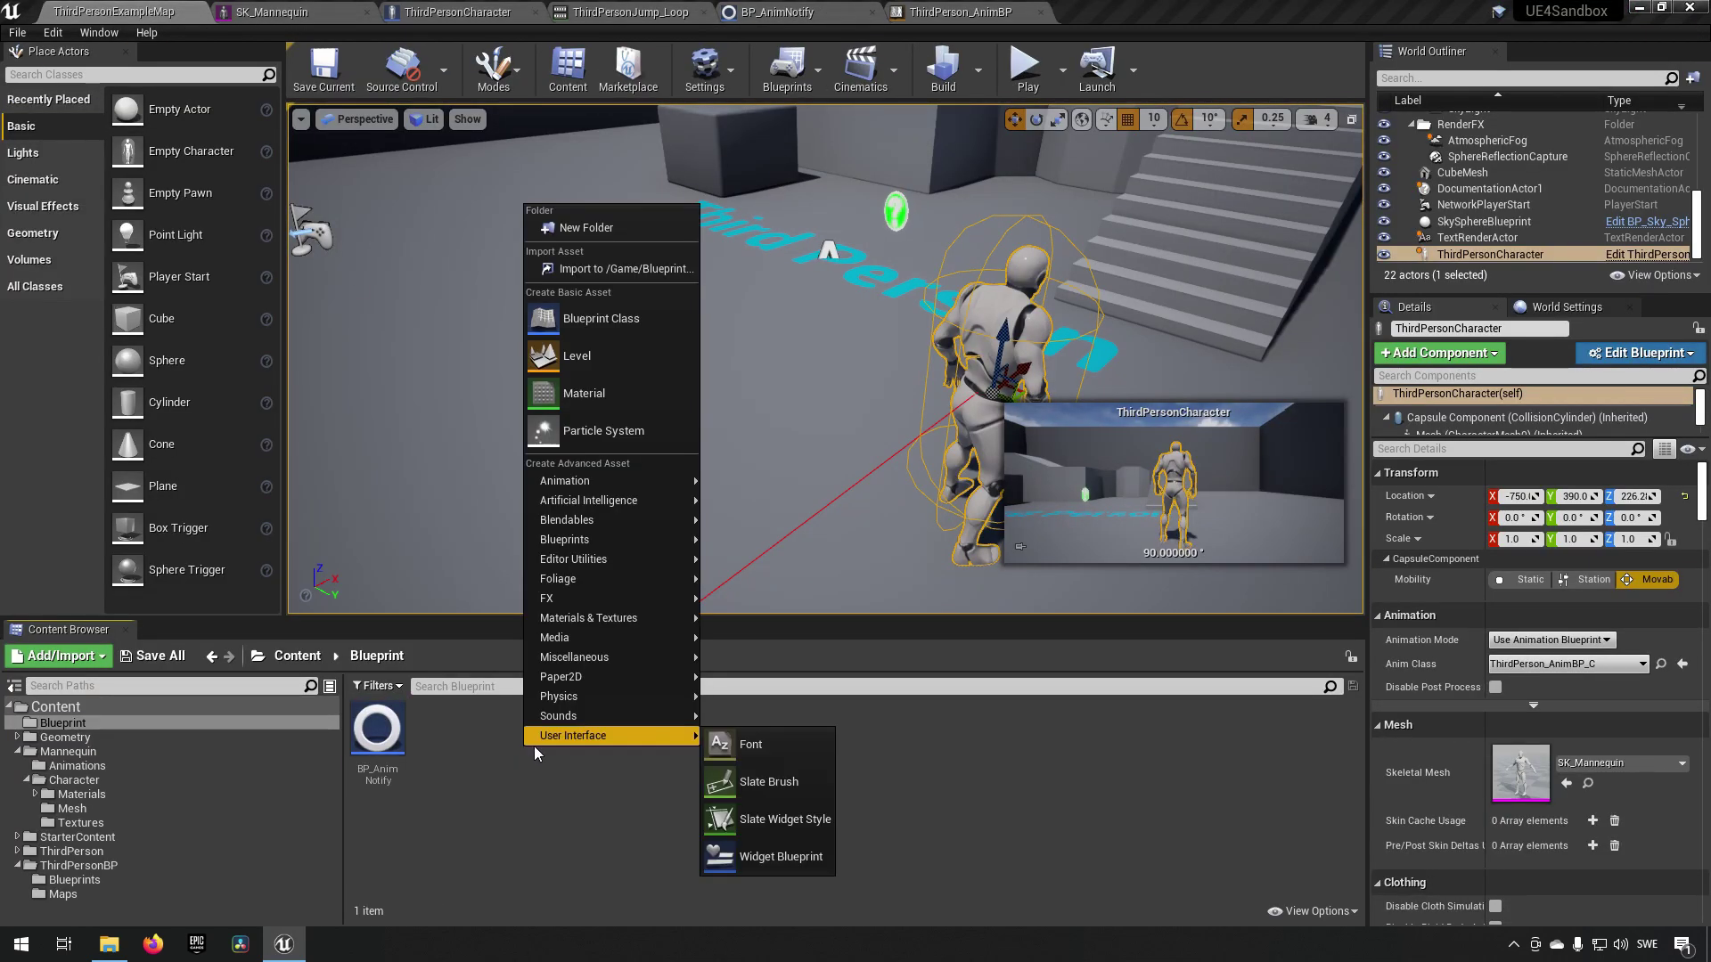
click(645, 326)
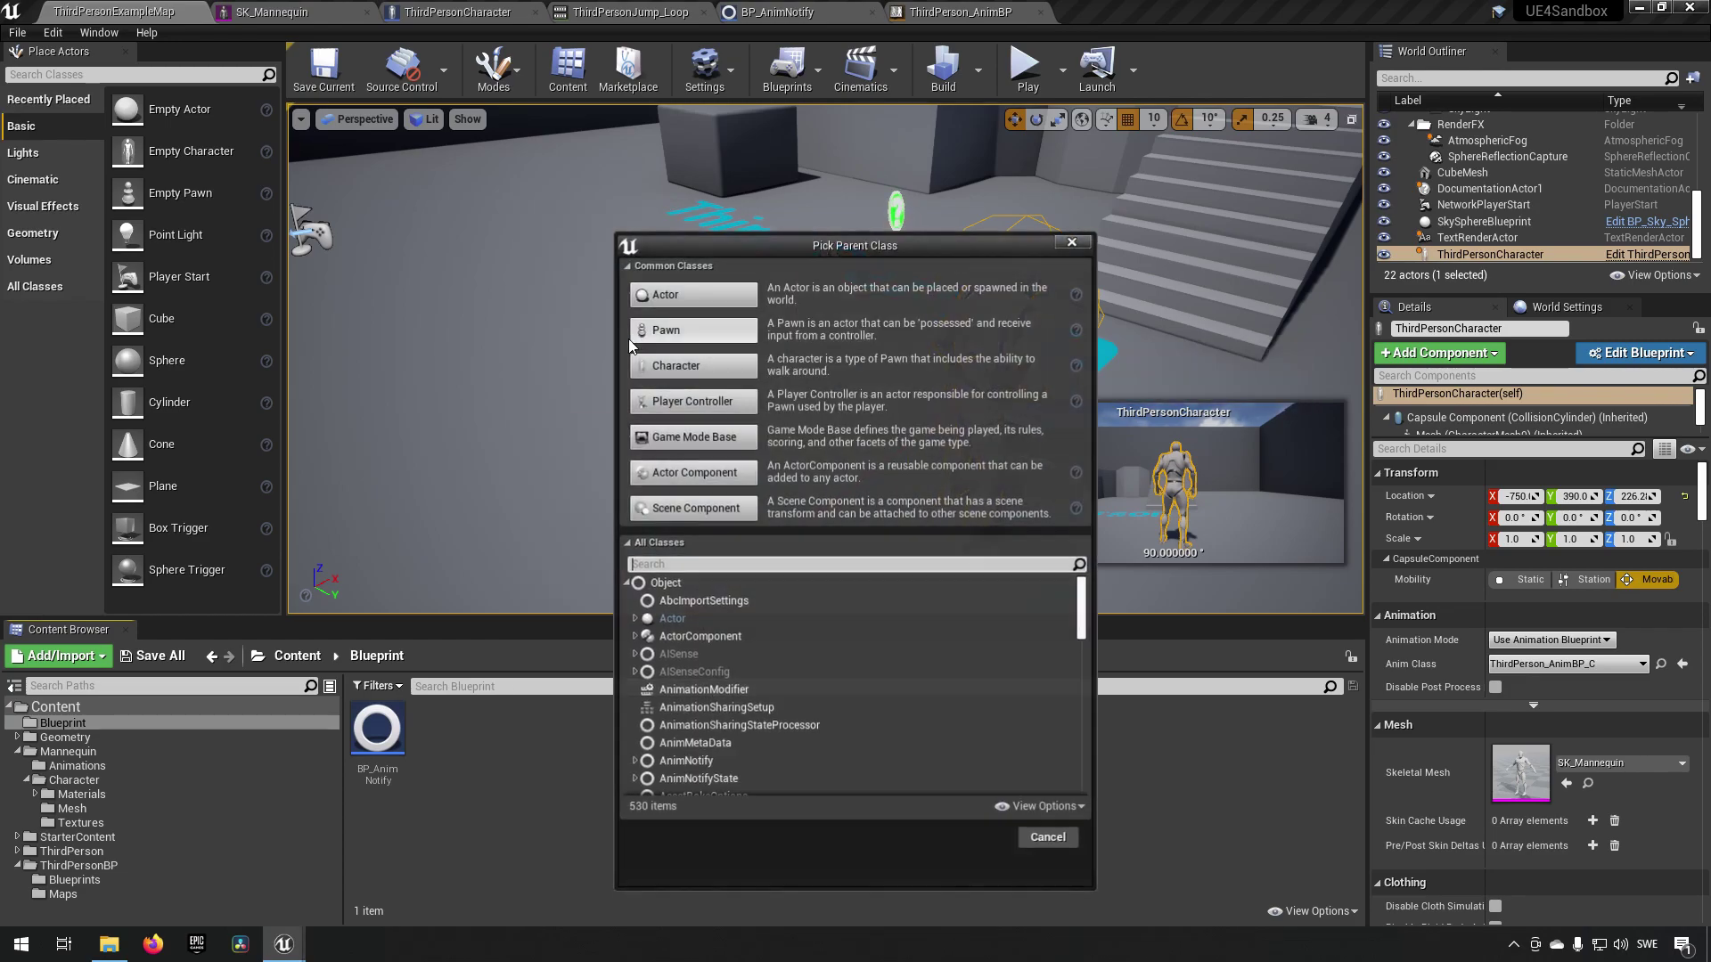
text(no)
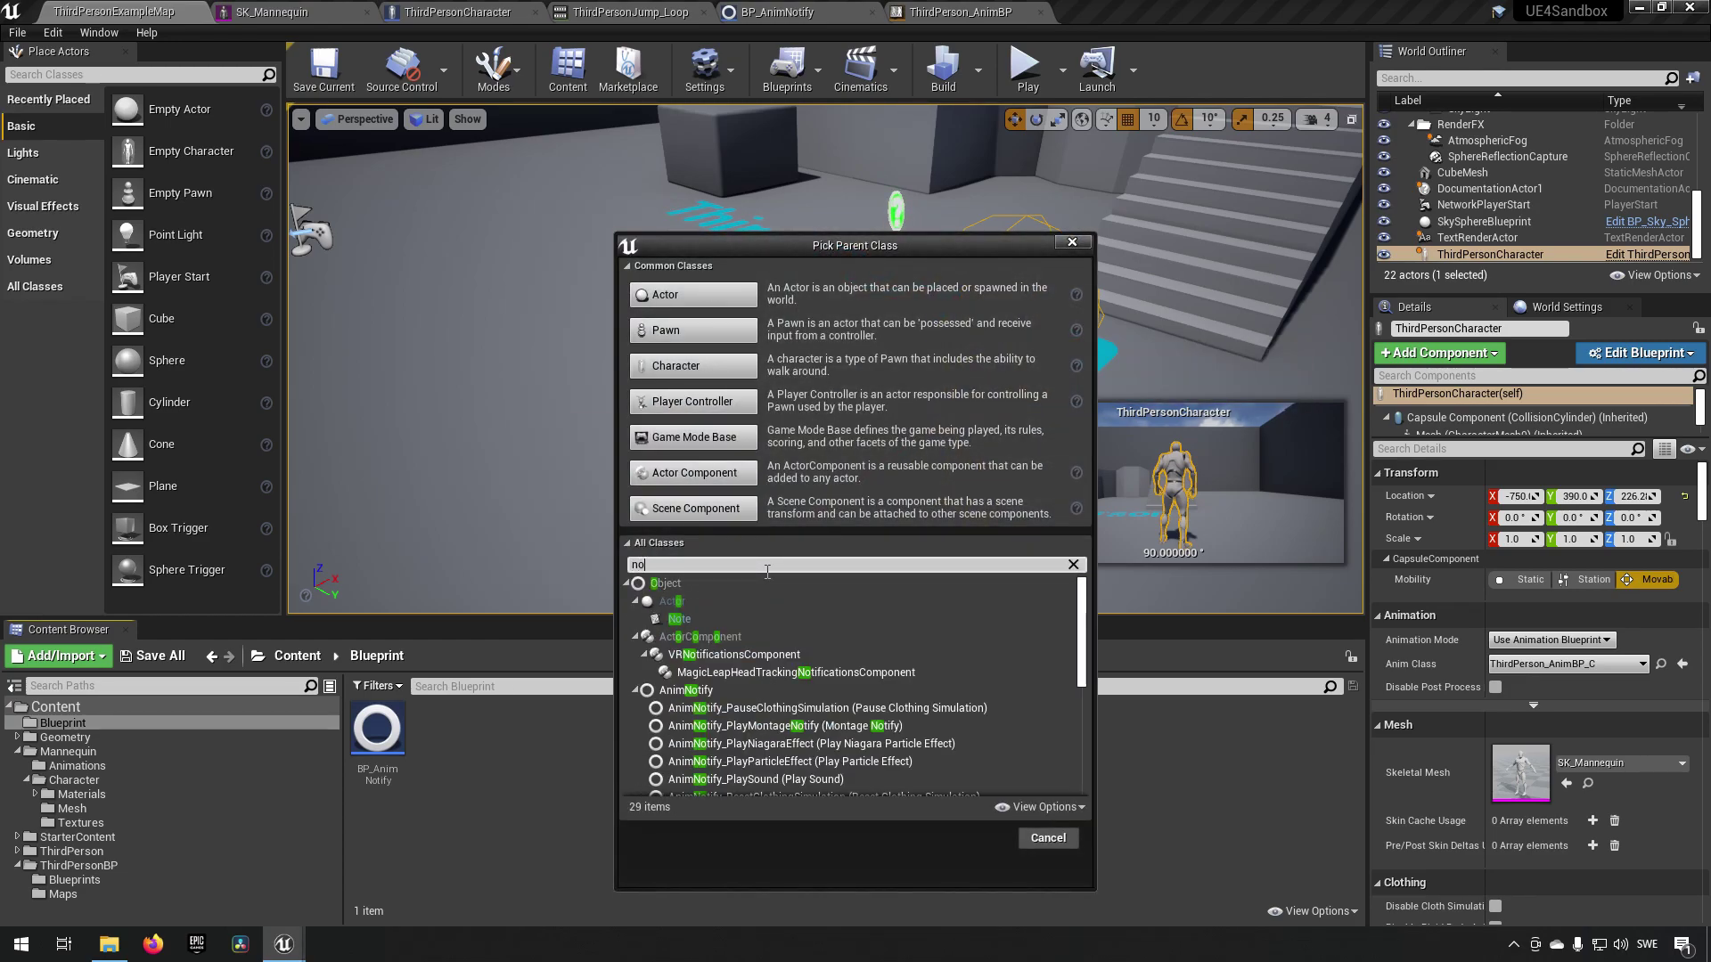
text(tify)
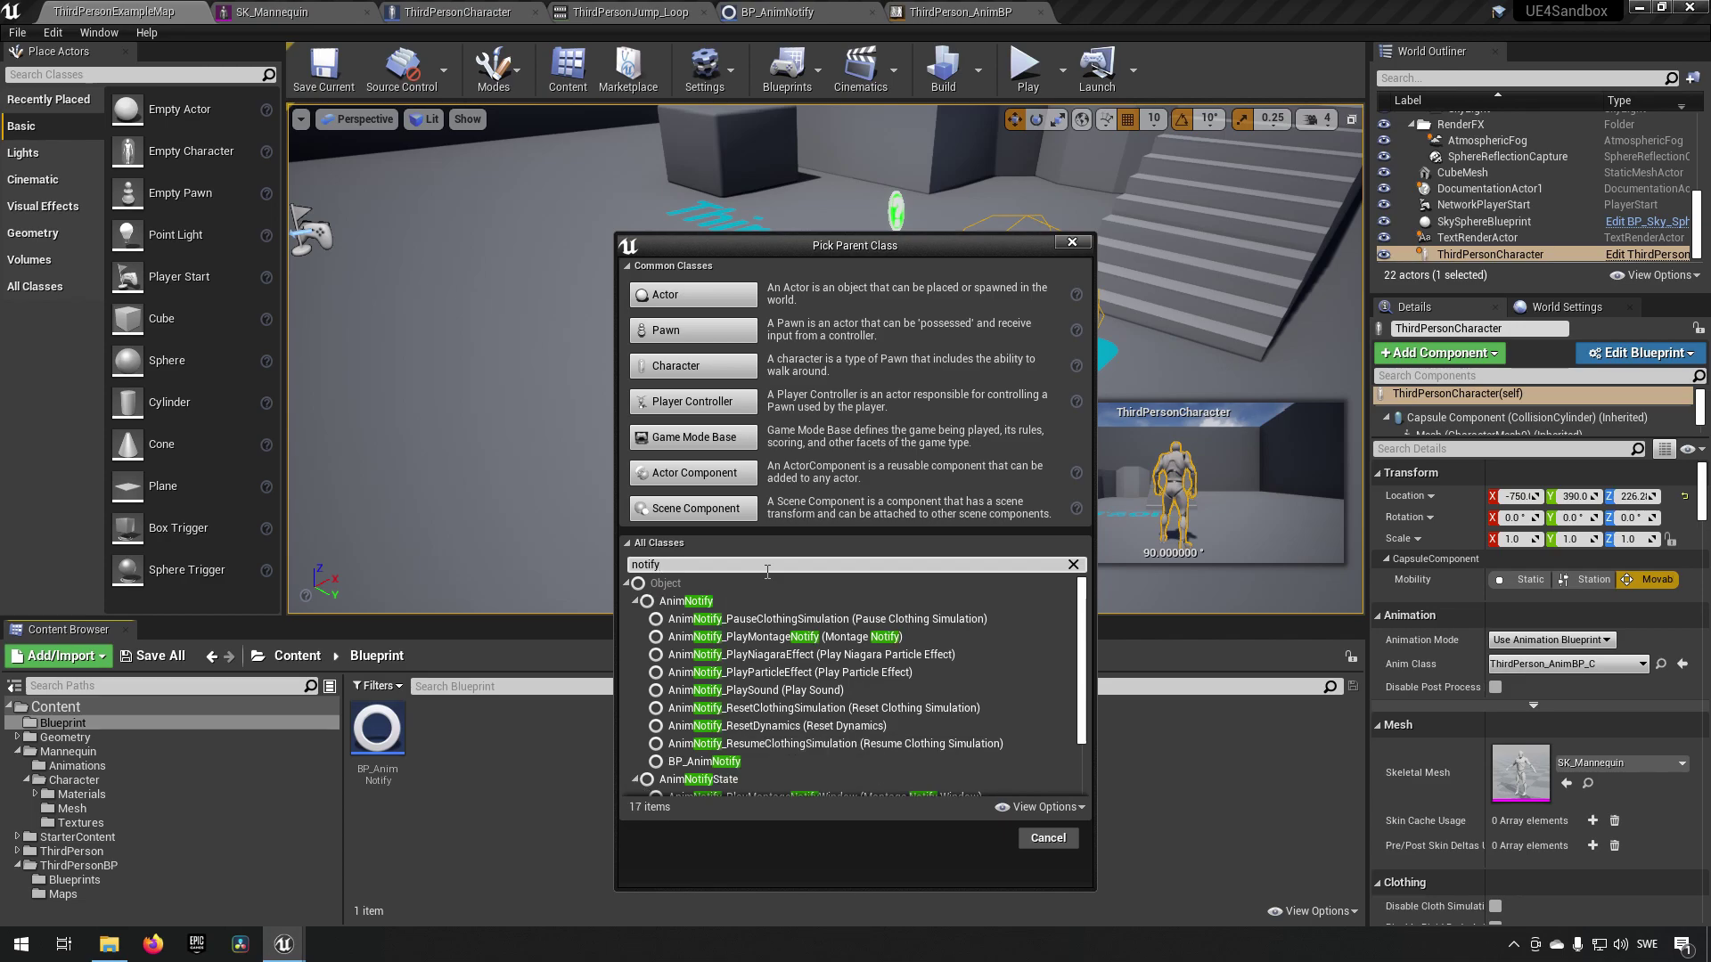
click(730, 781)
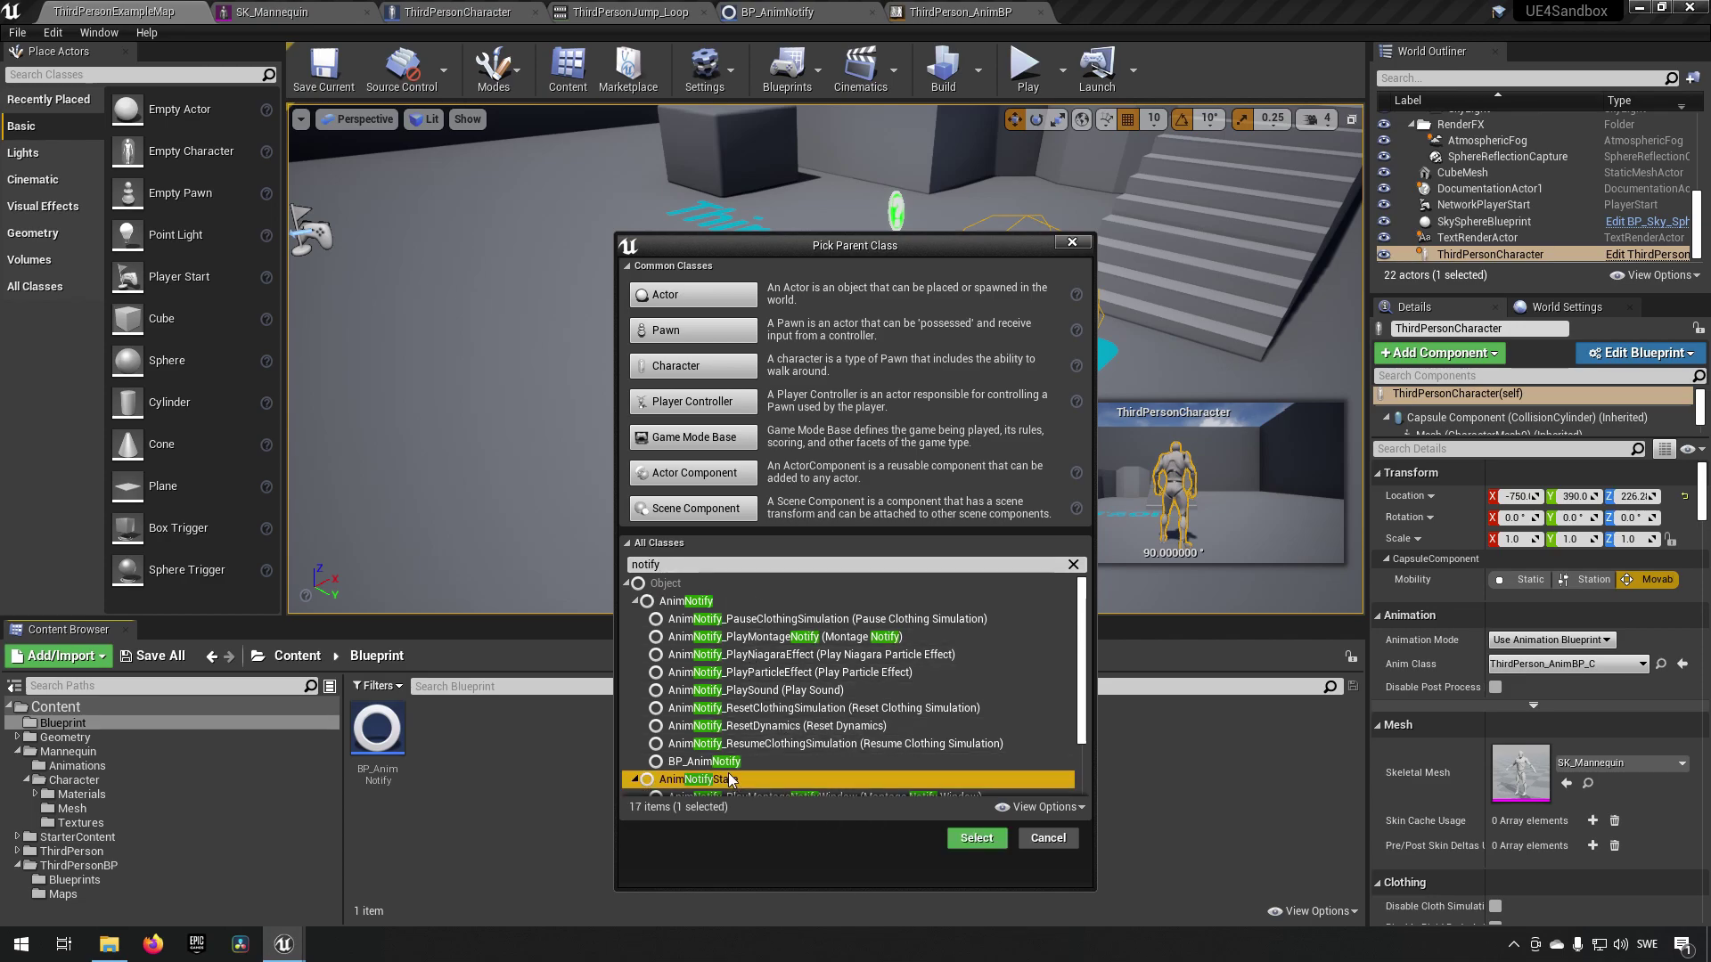
click(973, 839)
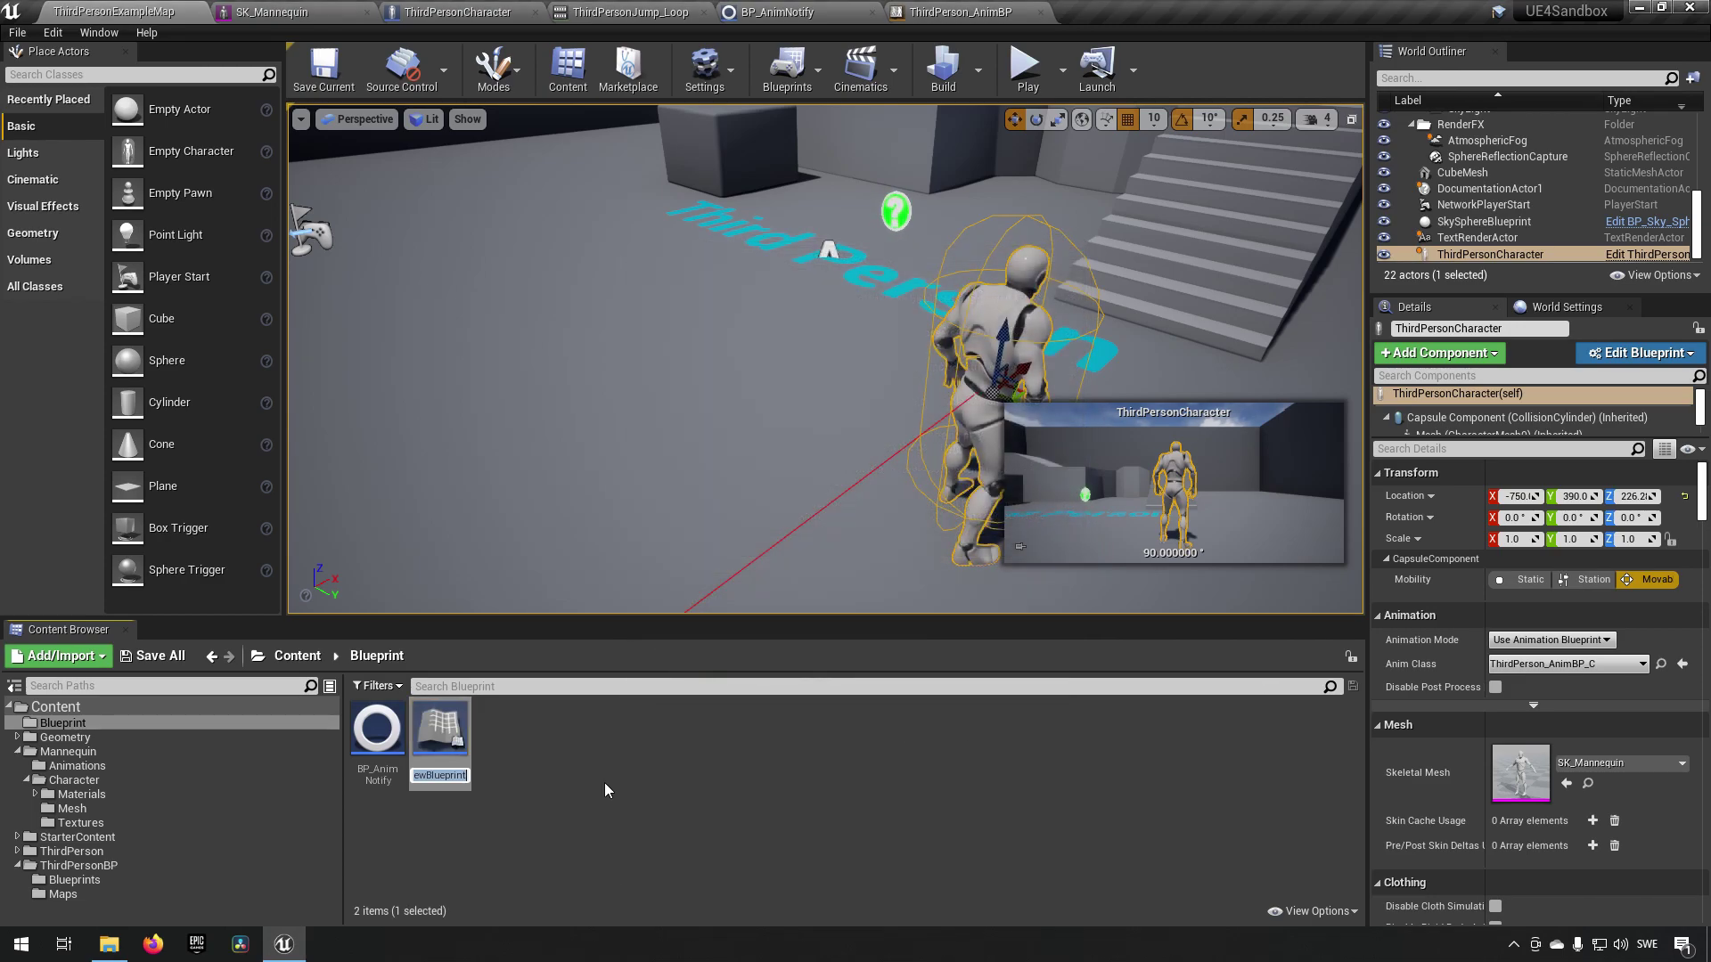
- Name the new class BP_AnimNotifyState and open it in the blueprint editor
text(BP_)
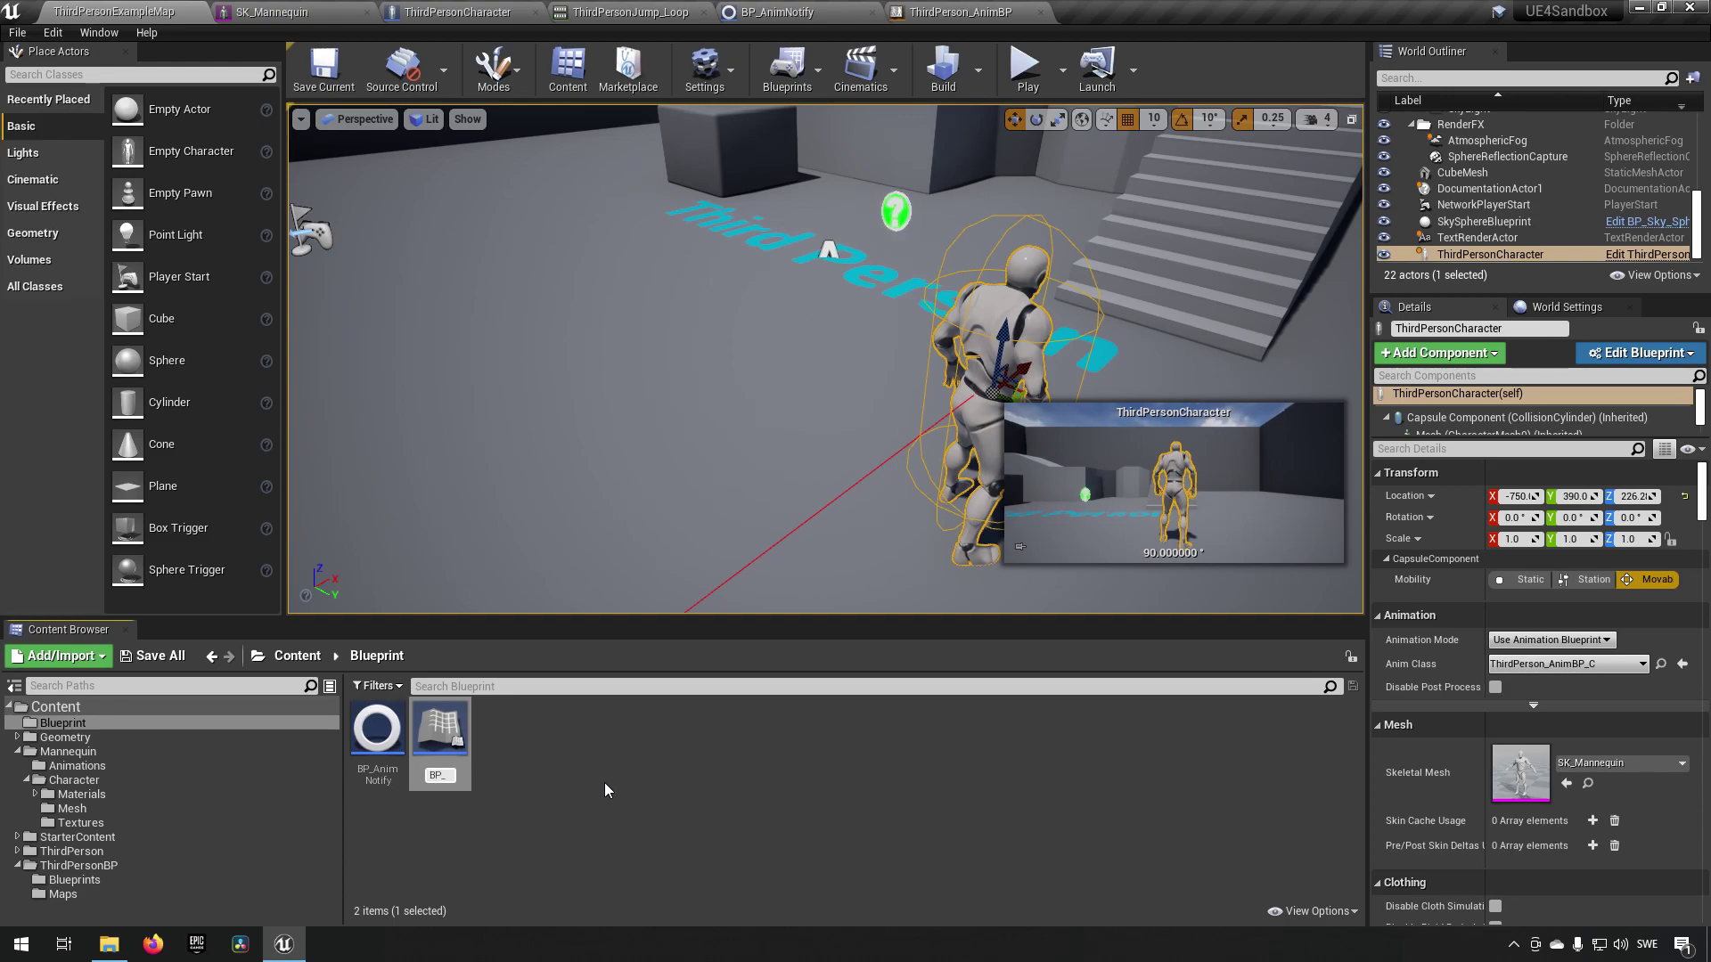
text(AnimNotifyState)
key(Return)
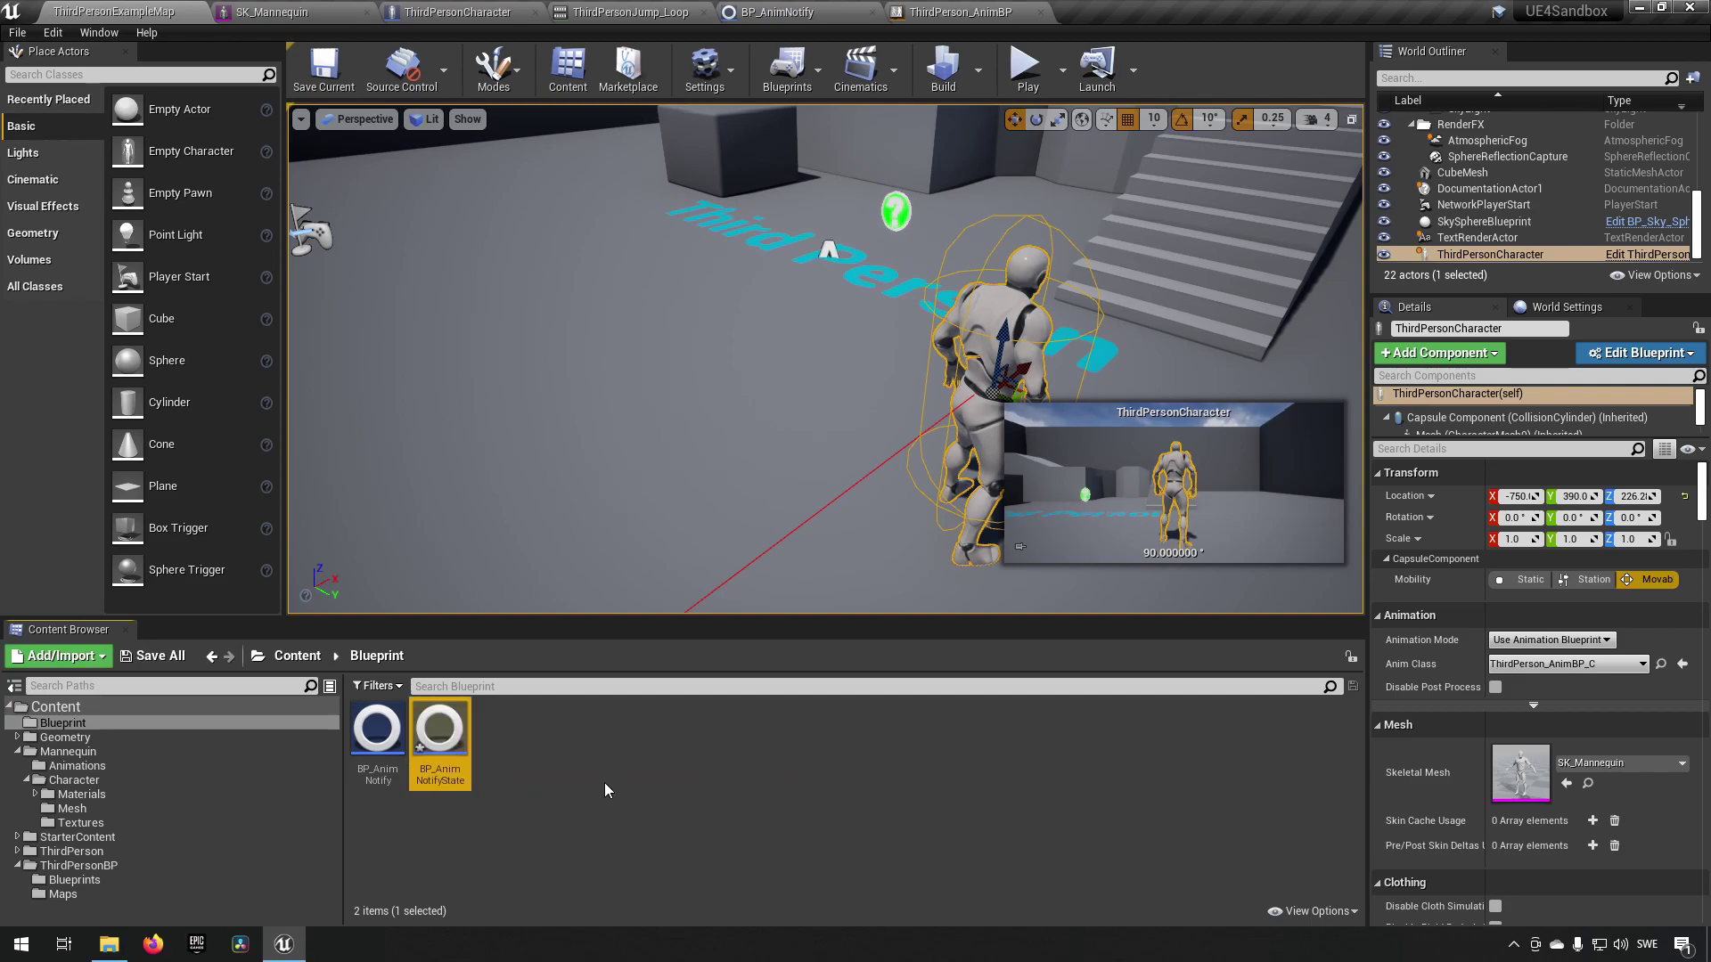
double_click(433, 738)
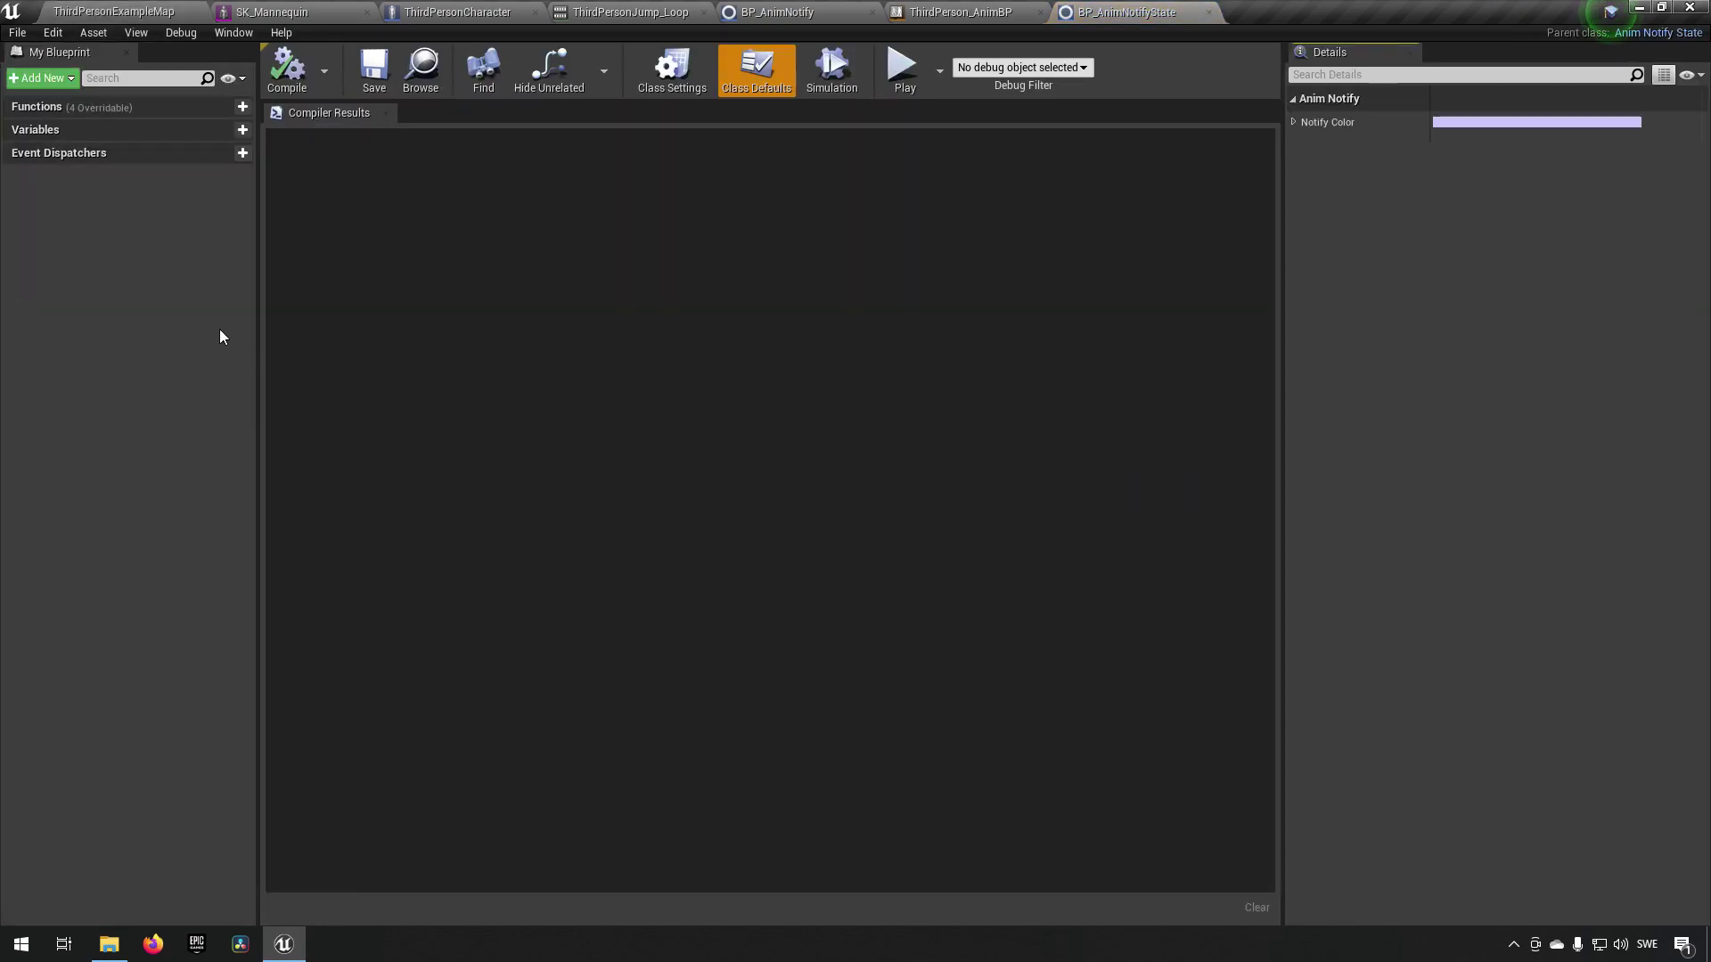
mouse_move(71, 114)
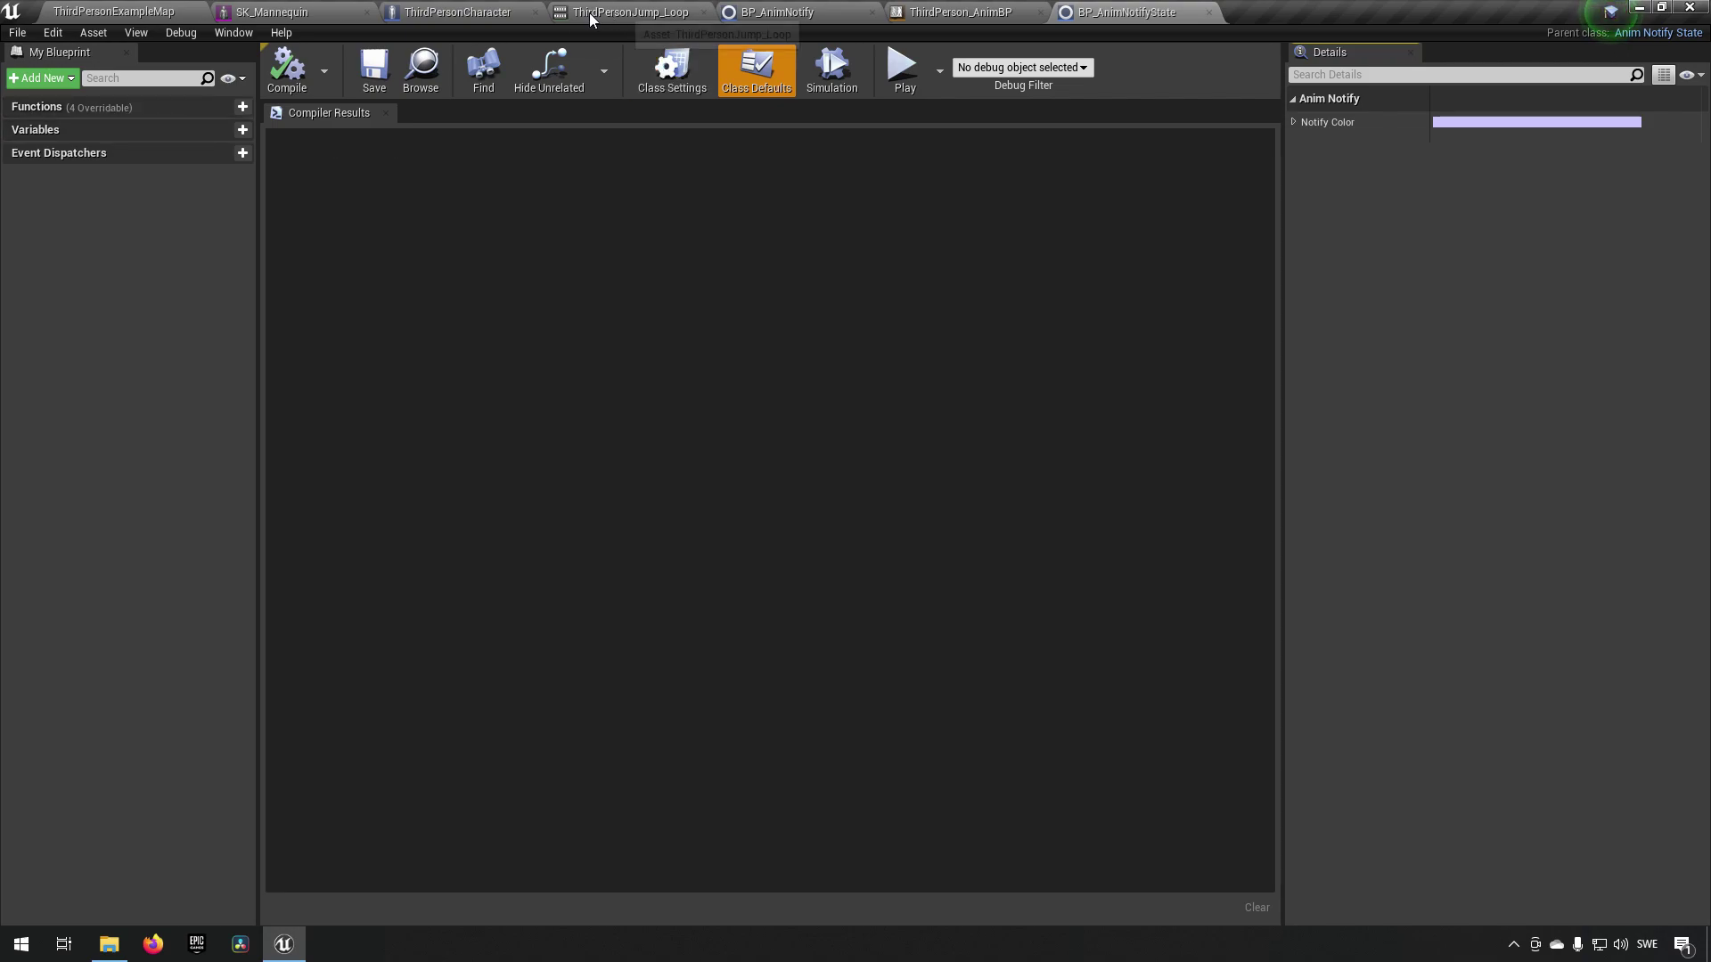
- Add a BP_AnimNotifyState notify state at frame 13, lengthened to about 0.102 s
click(634, 15)
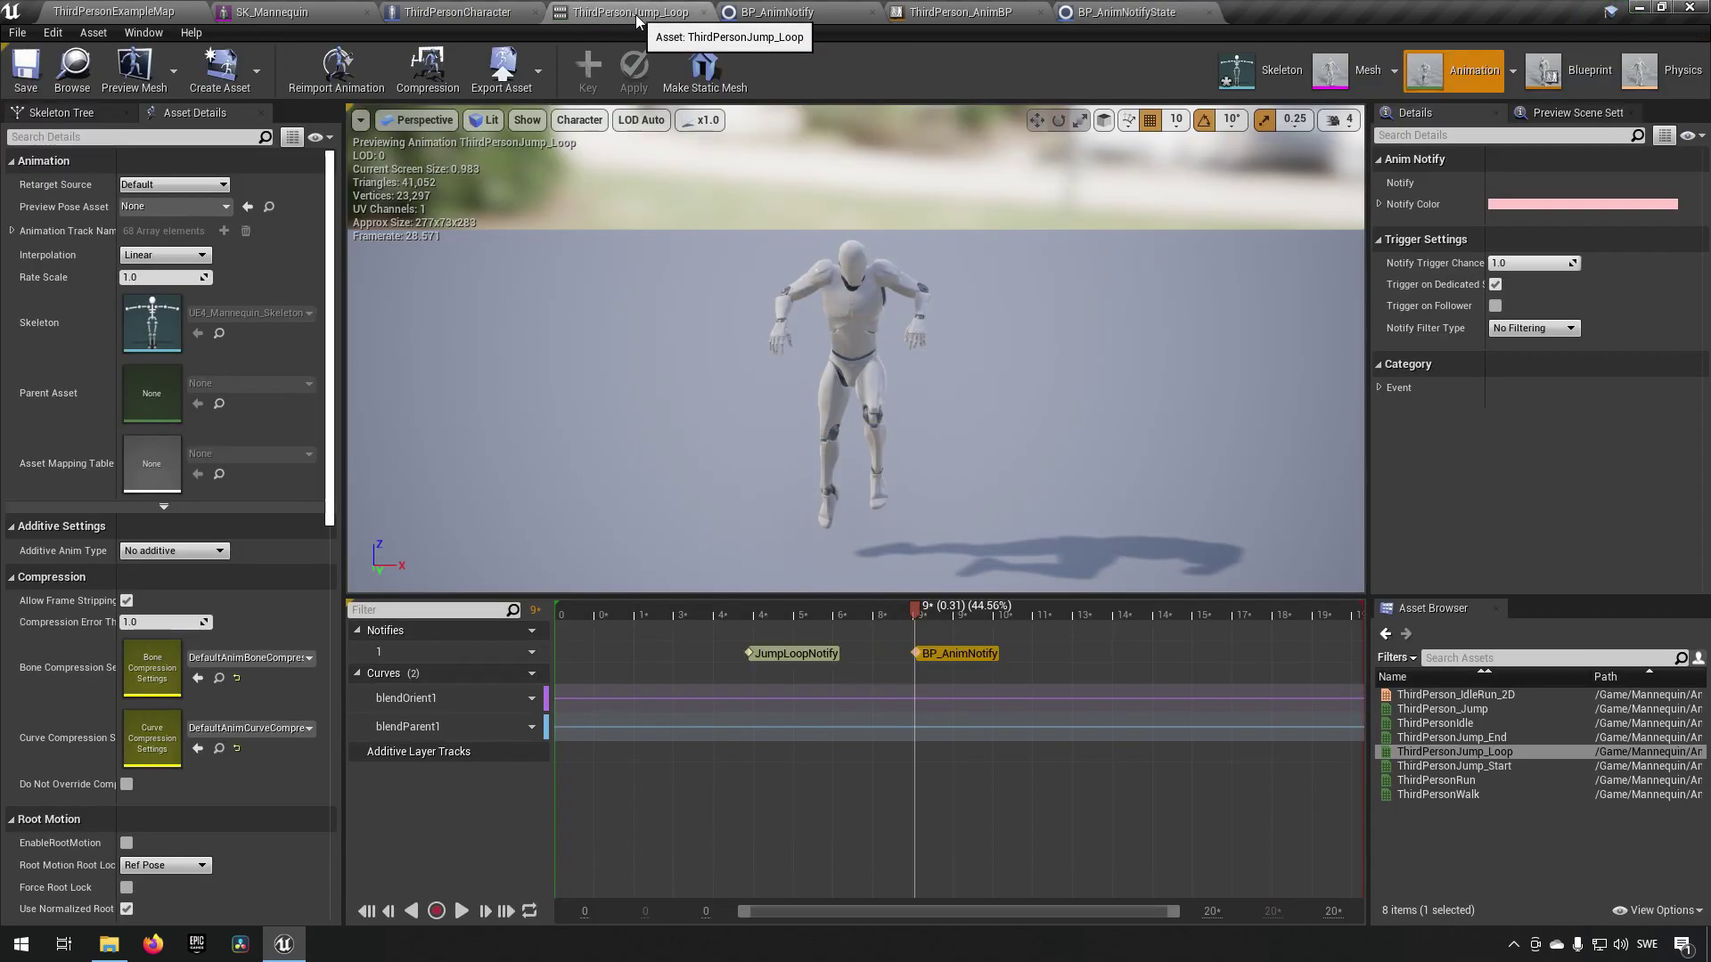
right_click(1066, 653)
mouse_move(1137, 695)
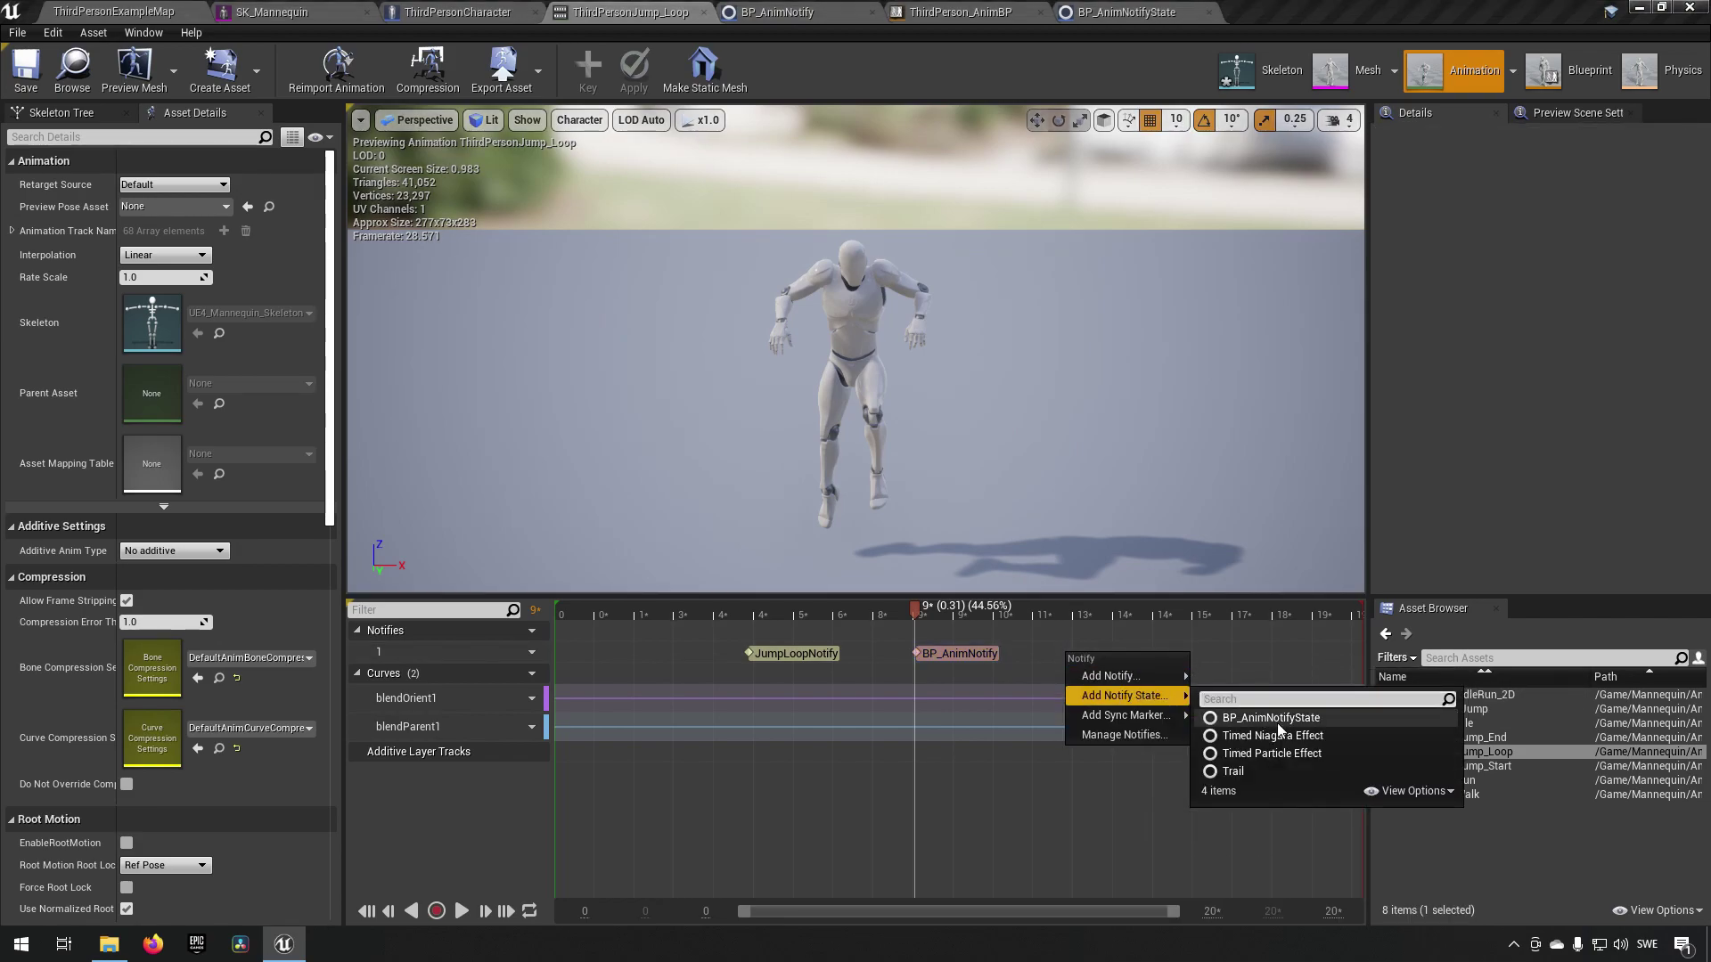
click(1293, 718)
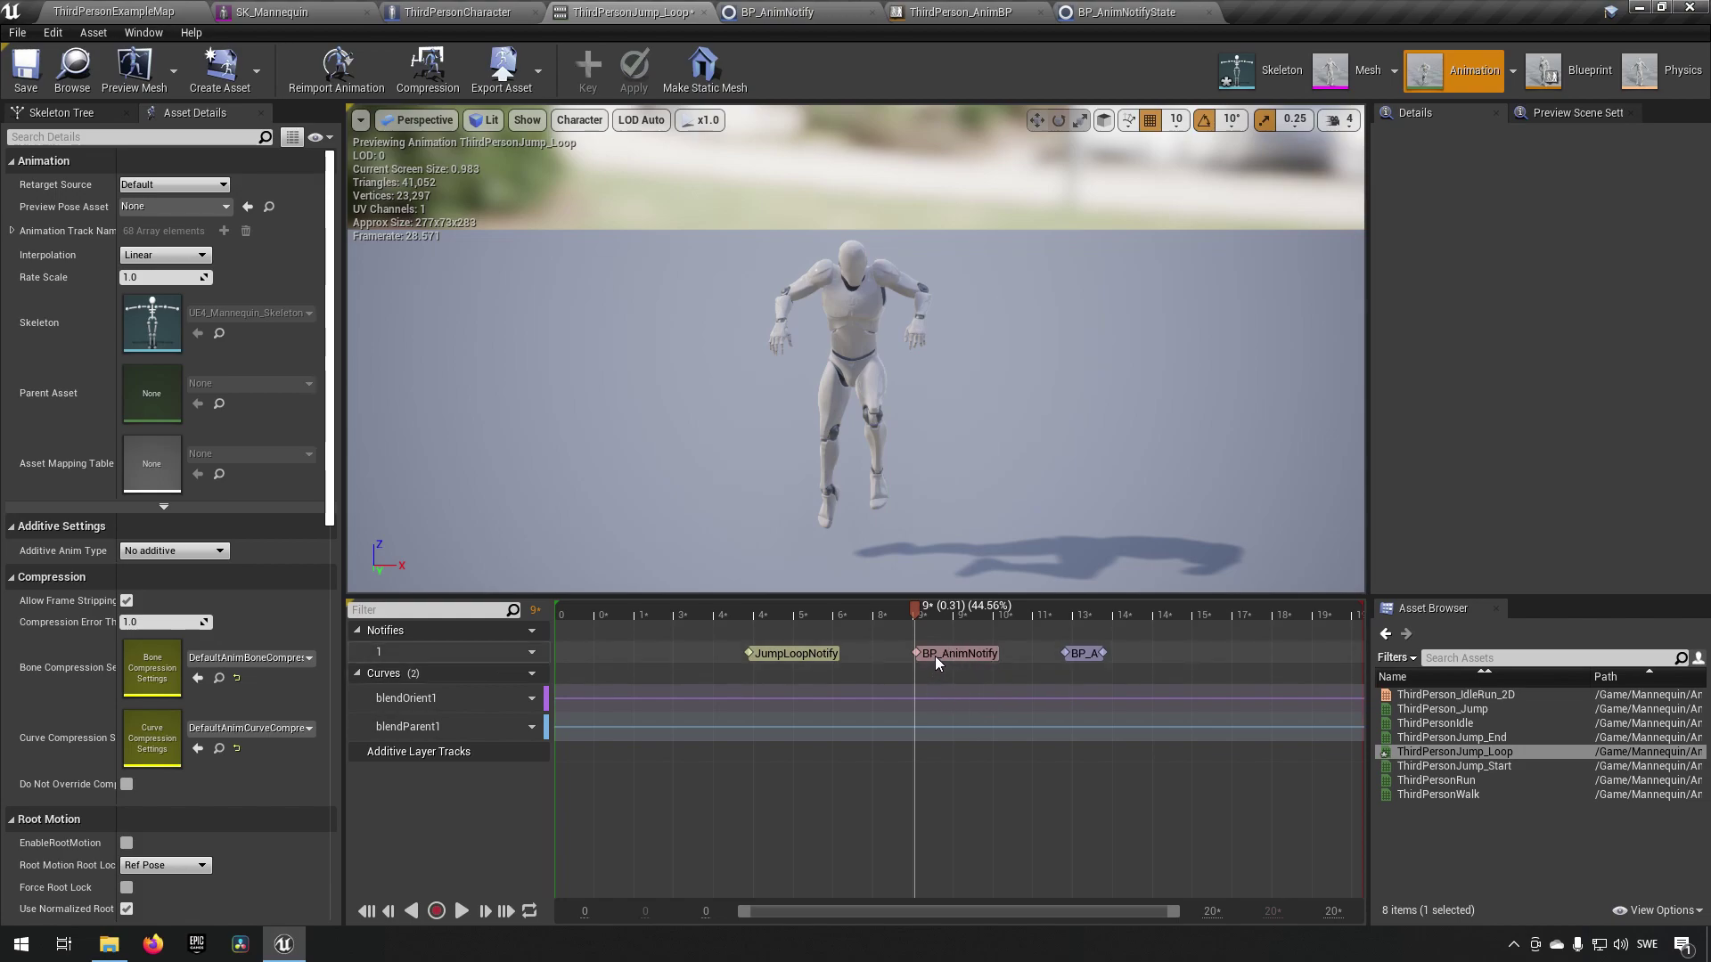
drag(1117, 657, 1188, 649)
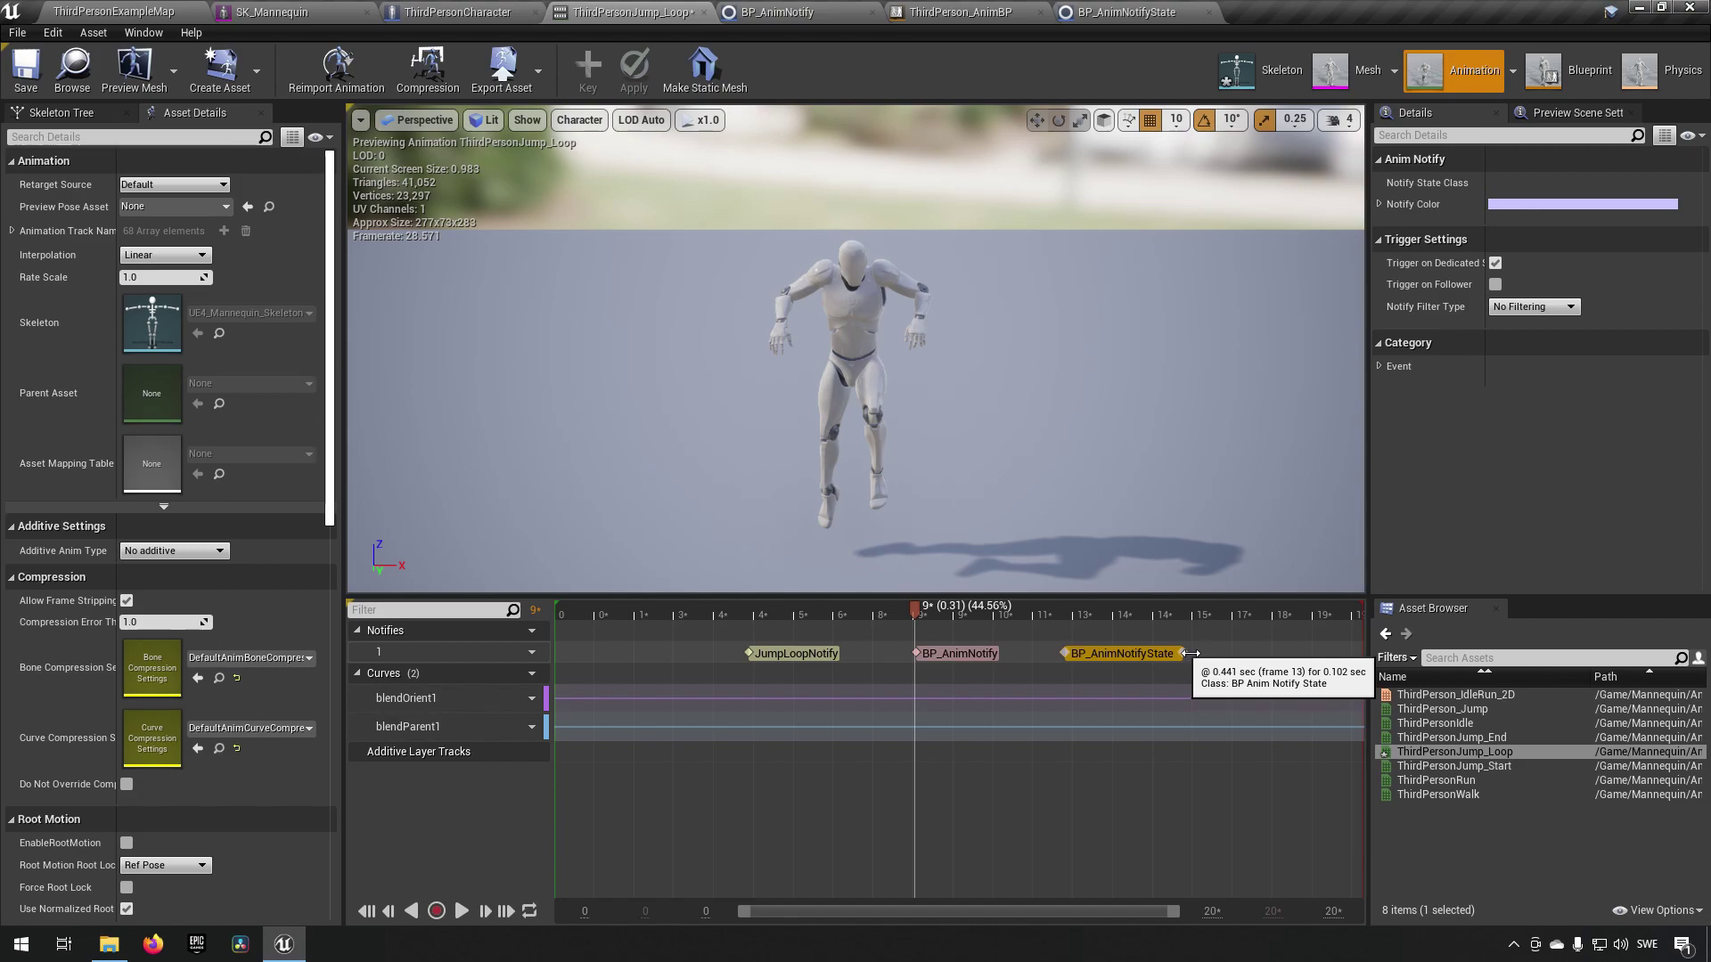
drag(996, 622, 1065, 627)
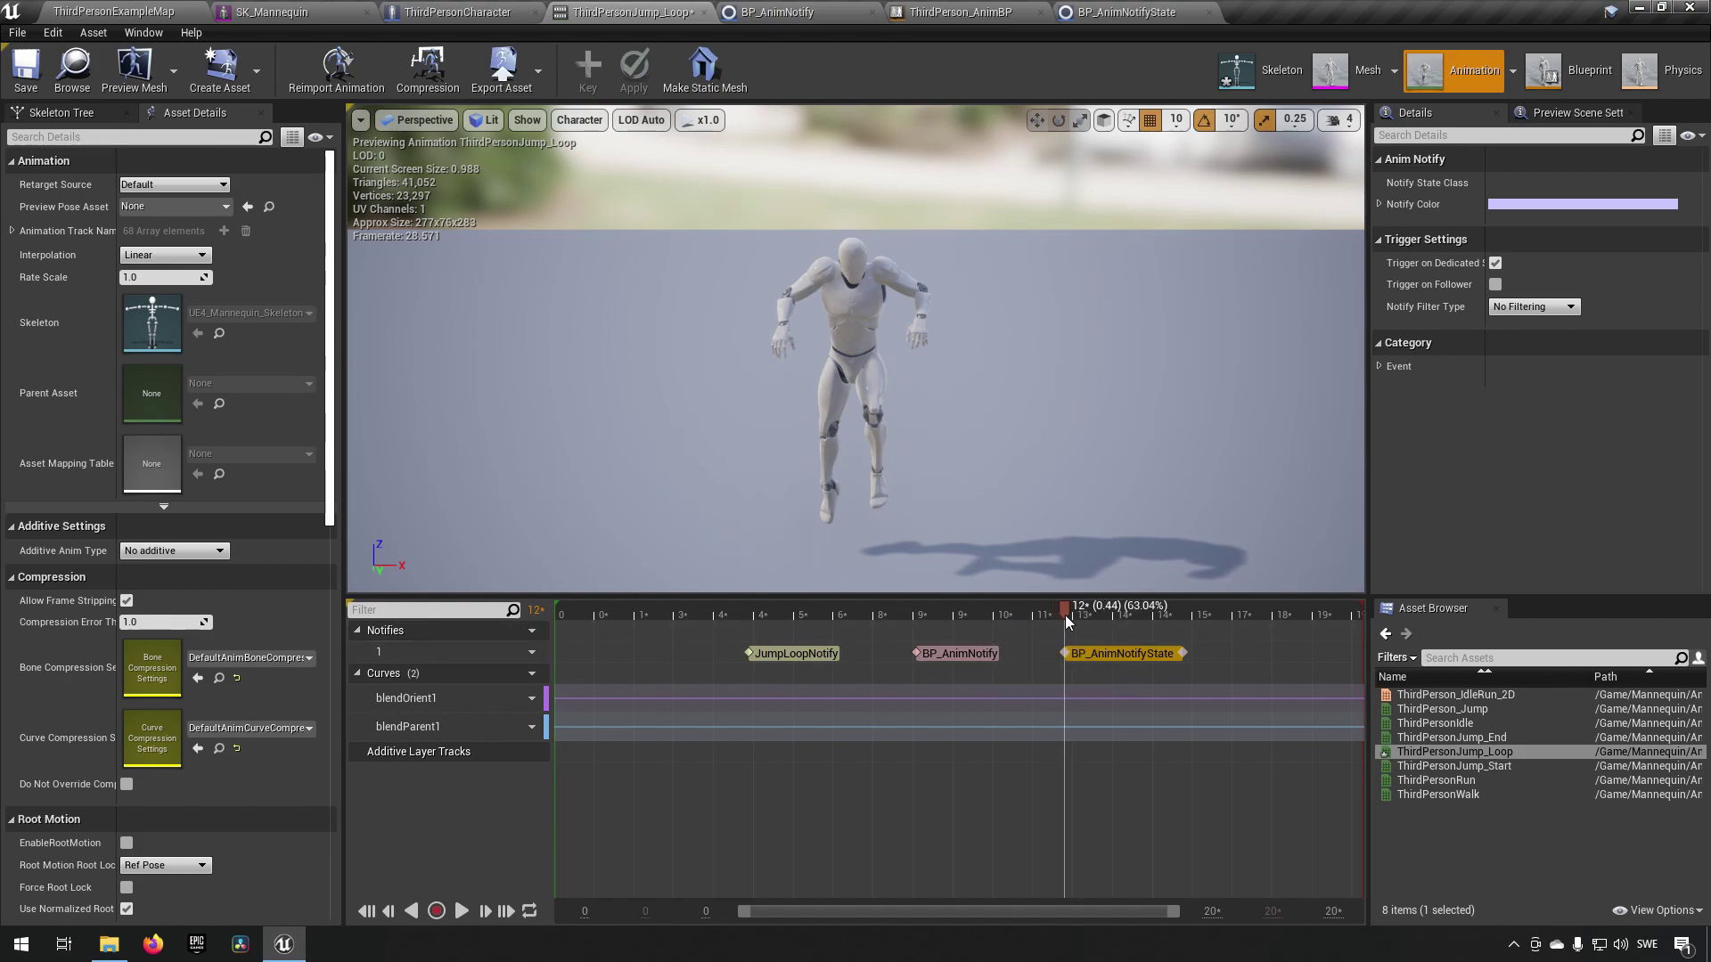
- Override Received Notify Begin, End and Tick in BP_AnimNotifyState
click(1126, 11)
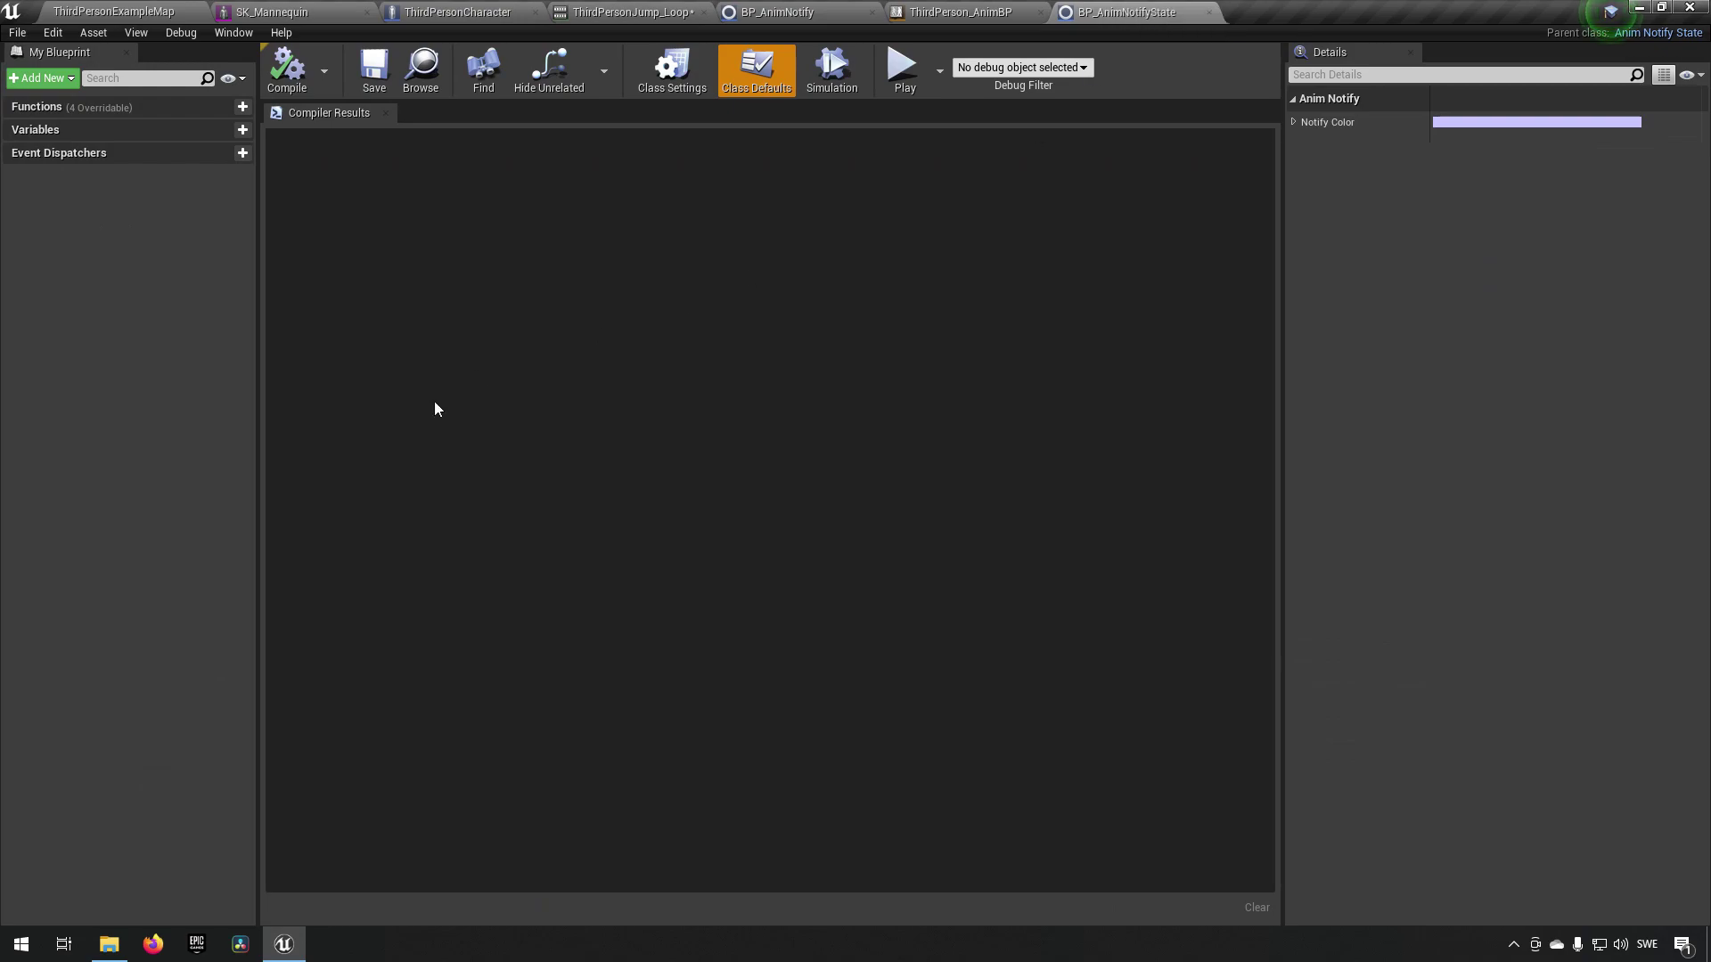
click(165, 107)
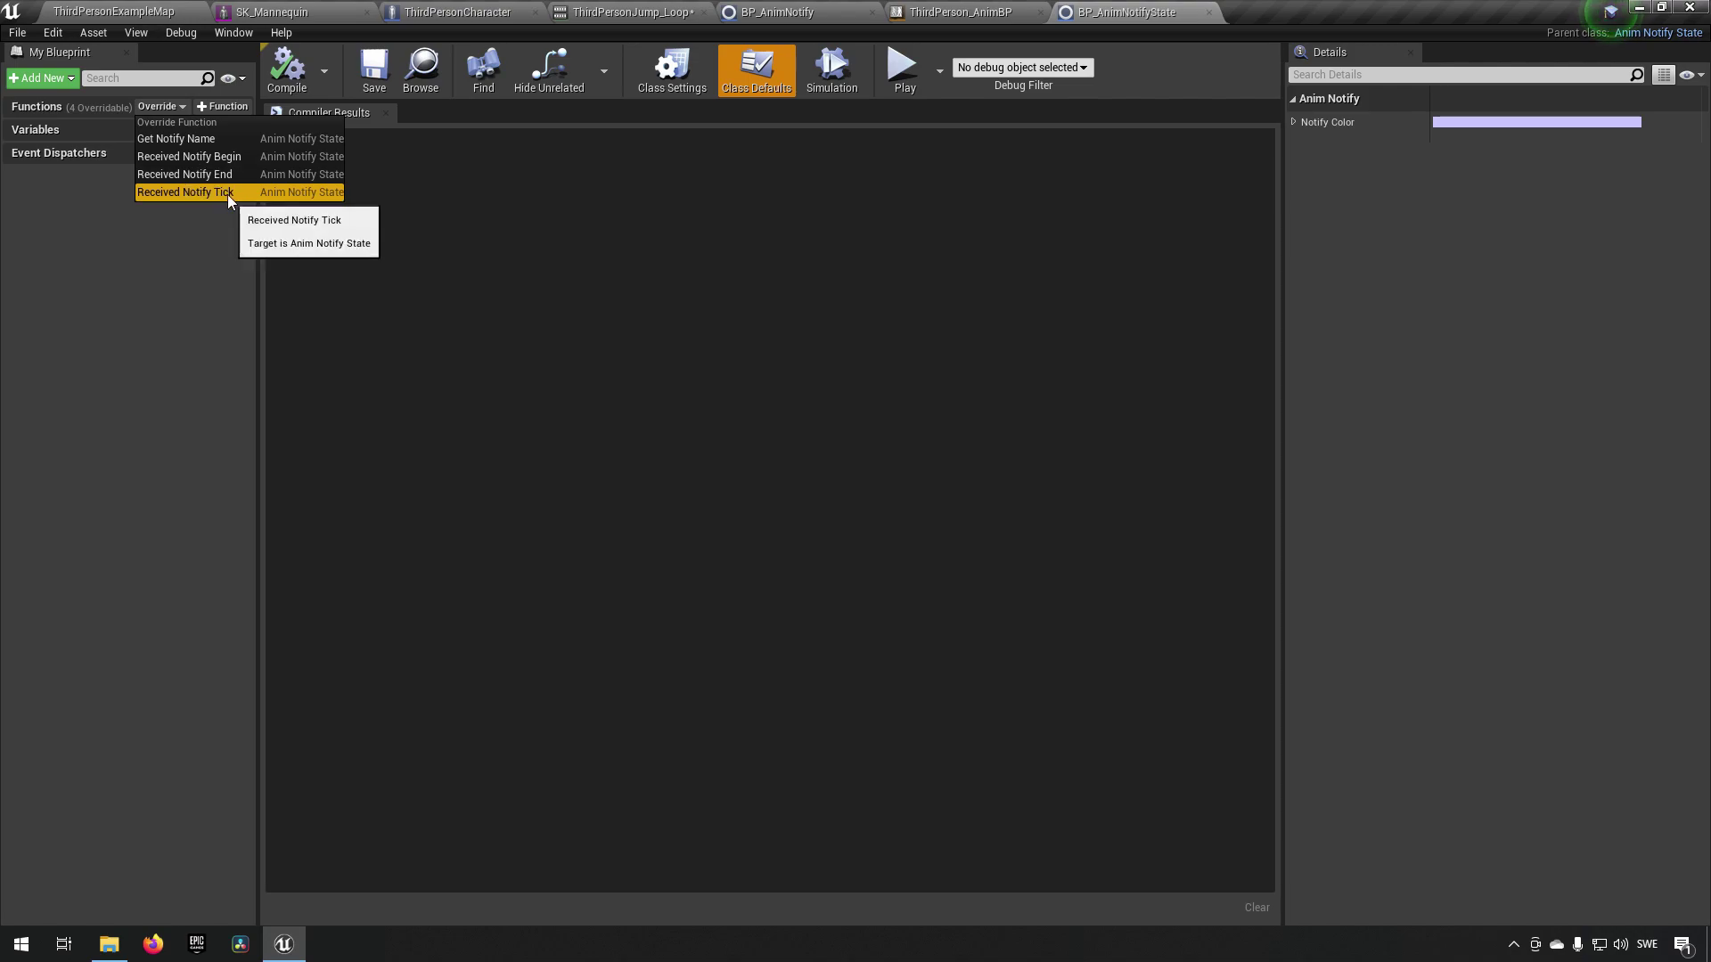
click(206, 158)
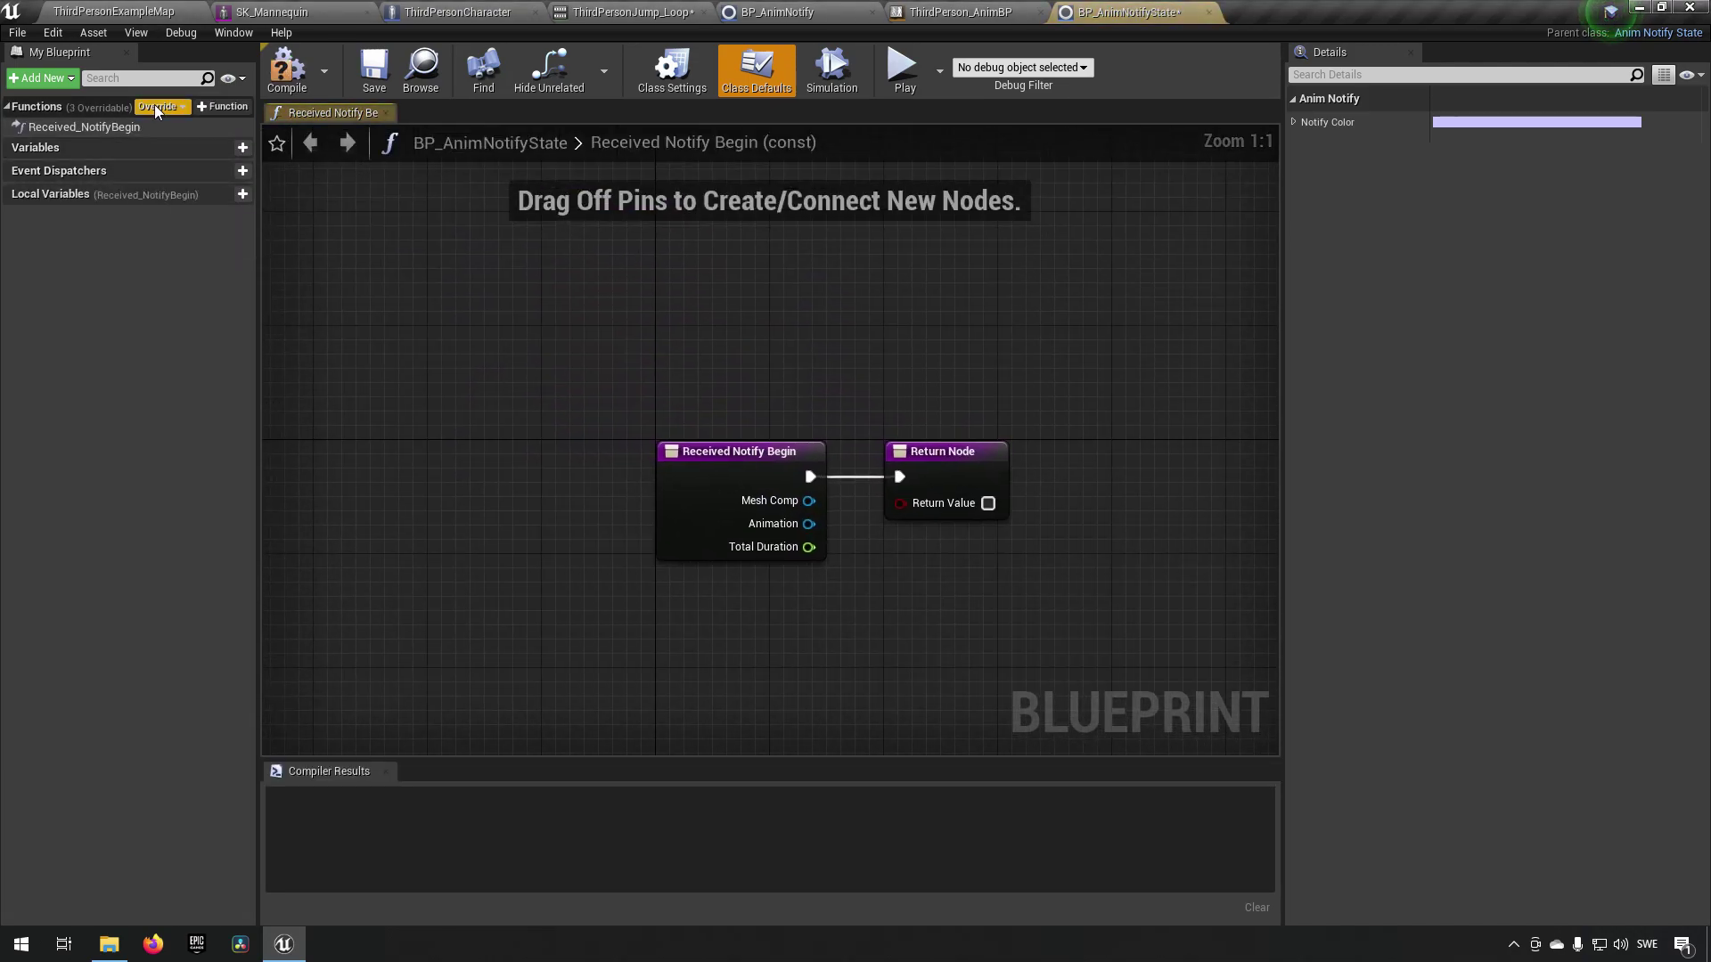
click(168, 106)
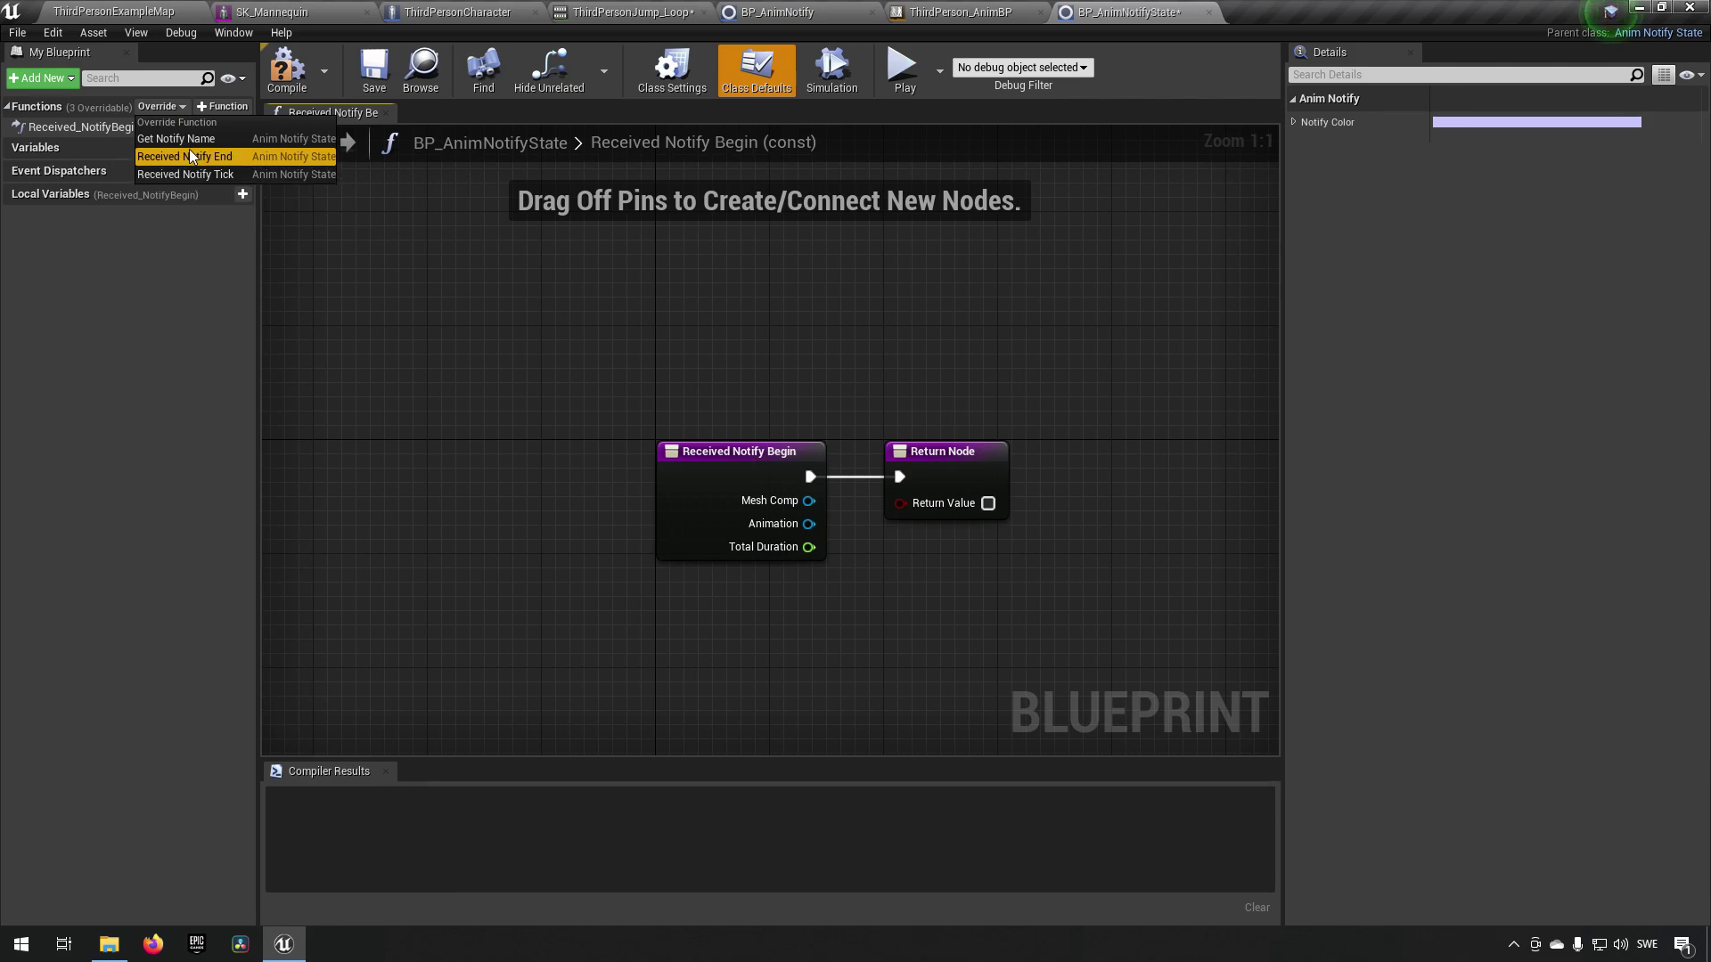
click(189, 156)
click(174, 107)
click(201, 159)
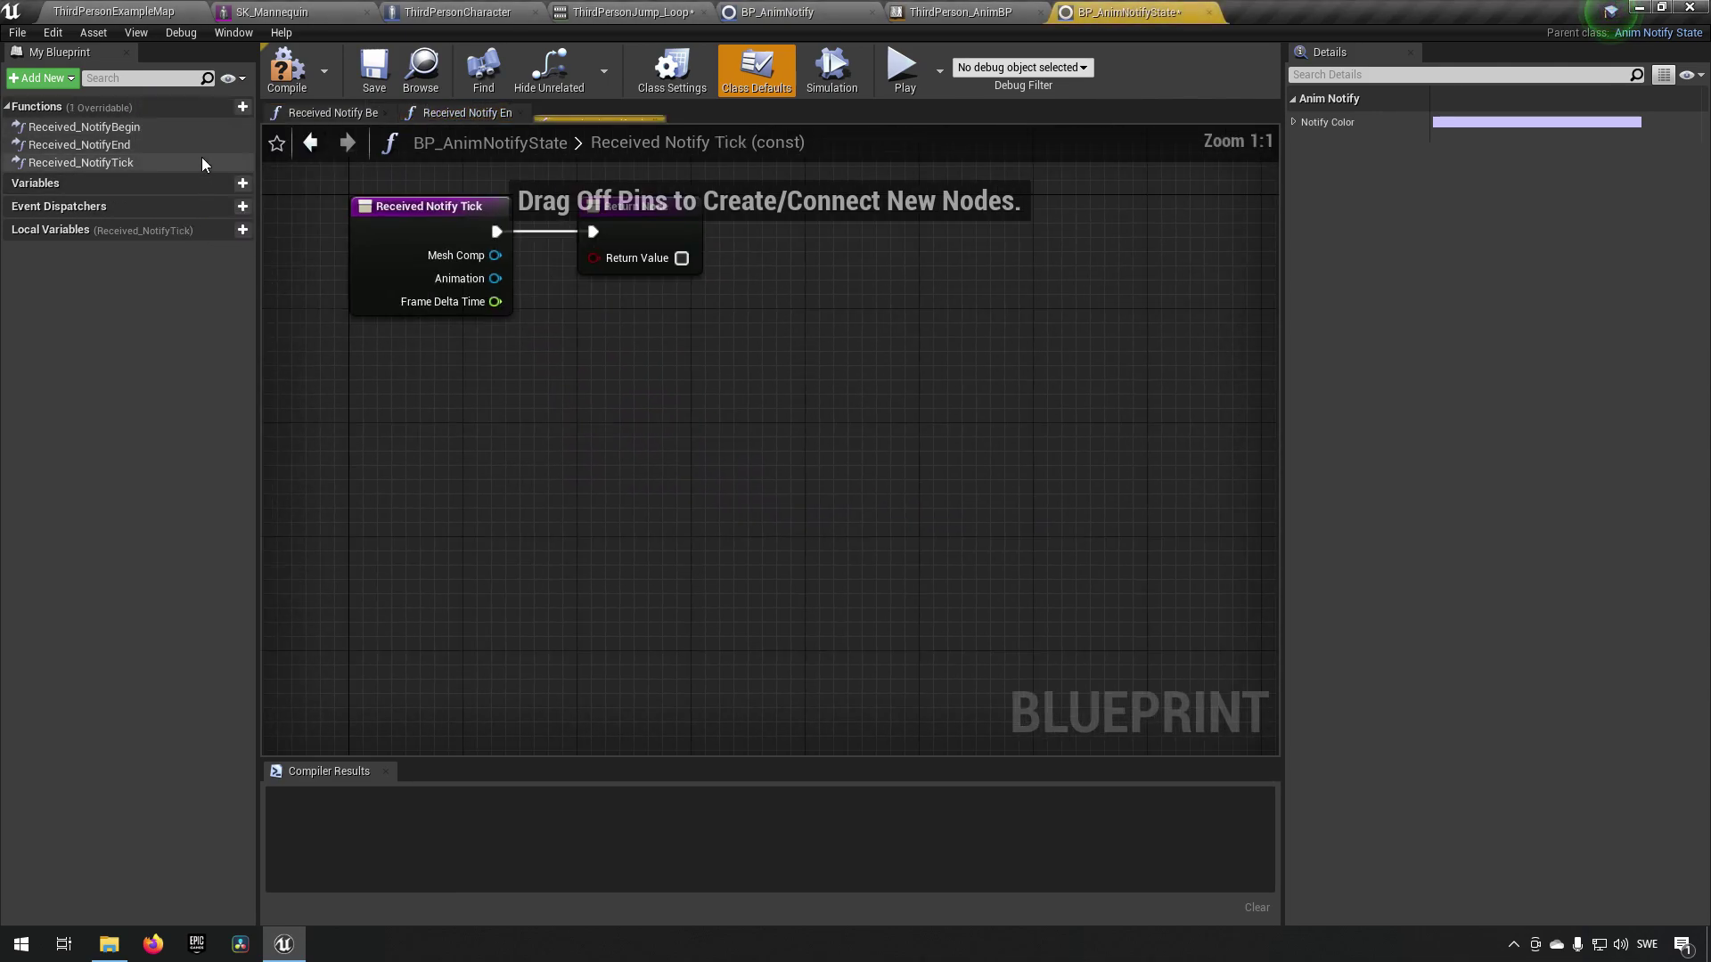
- Make Received Notify Tick print 'Tick' through a Print String, then compile
drag(748, 450, 589, 483)
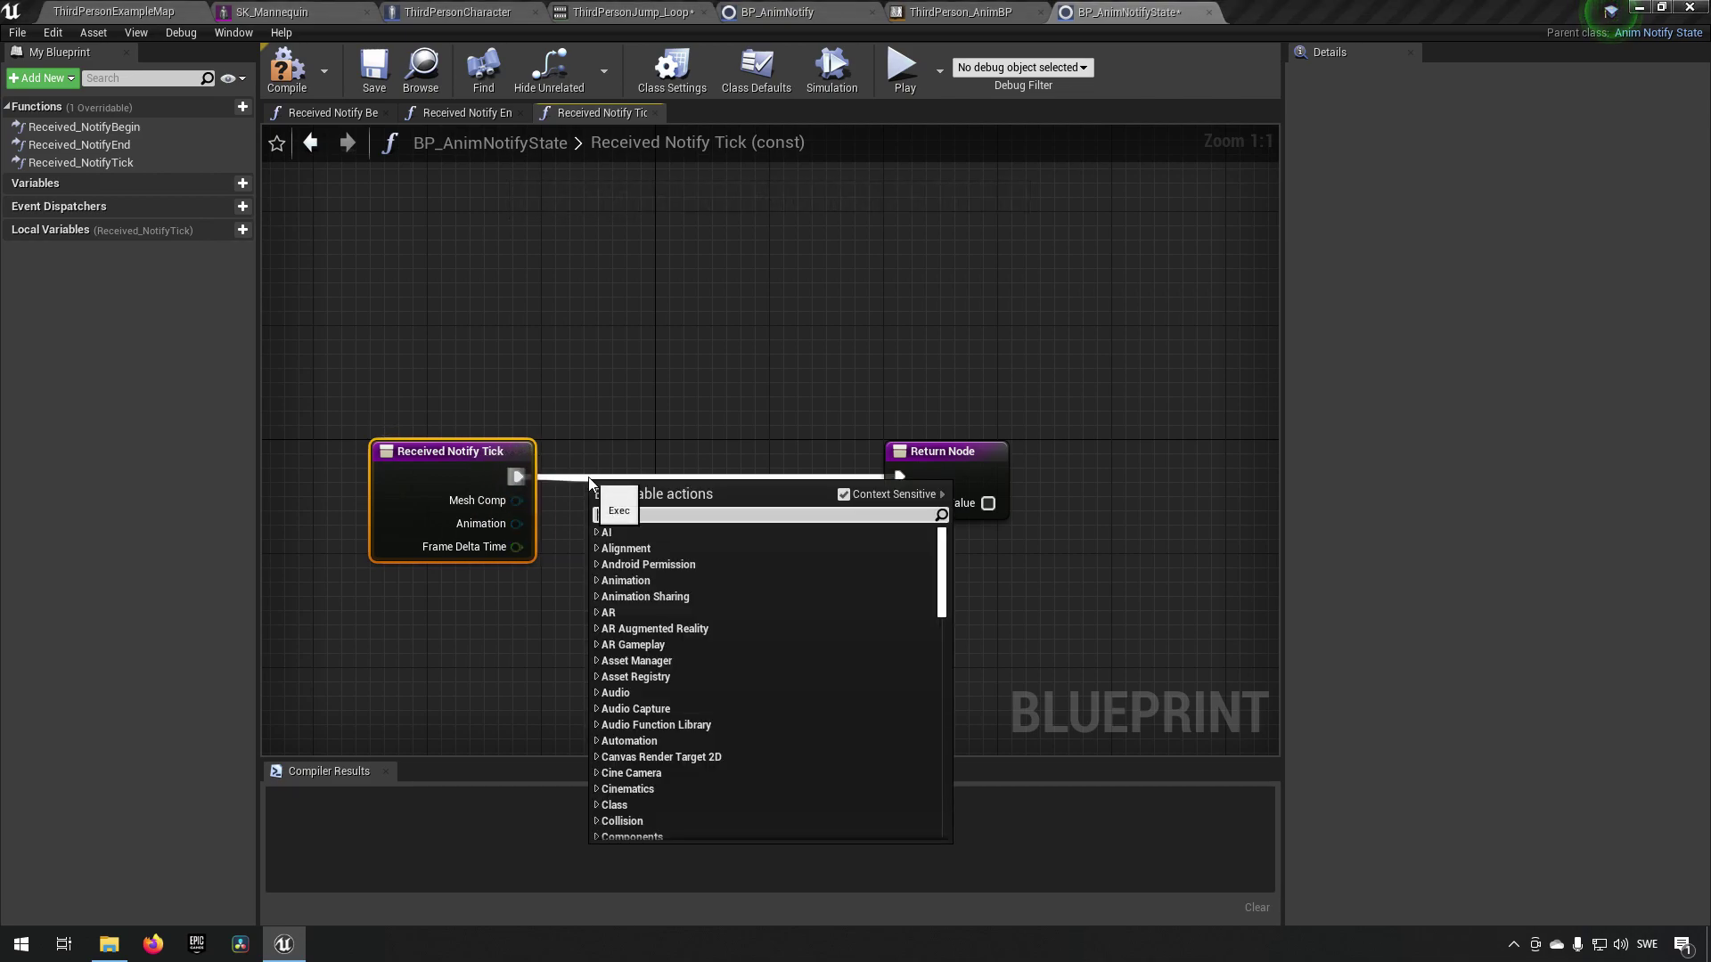
text(pr)
key(Return)
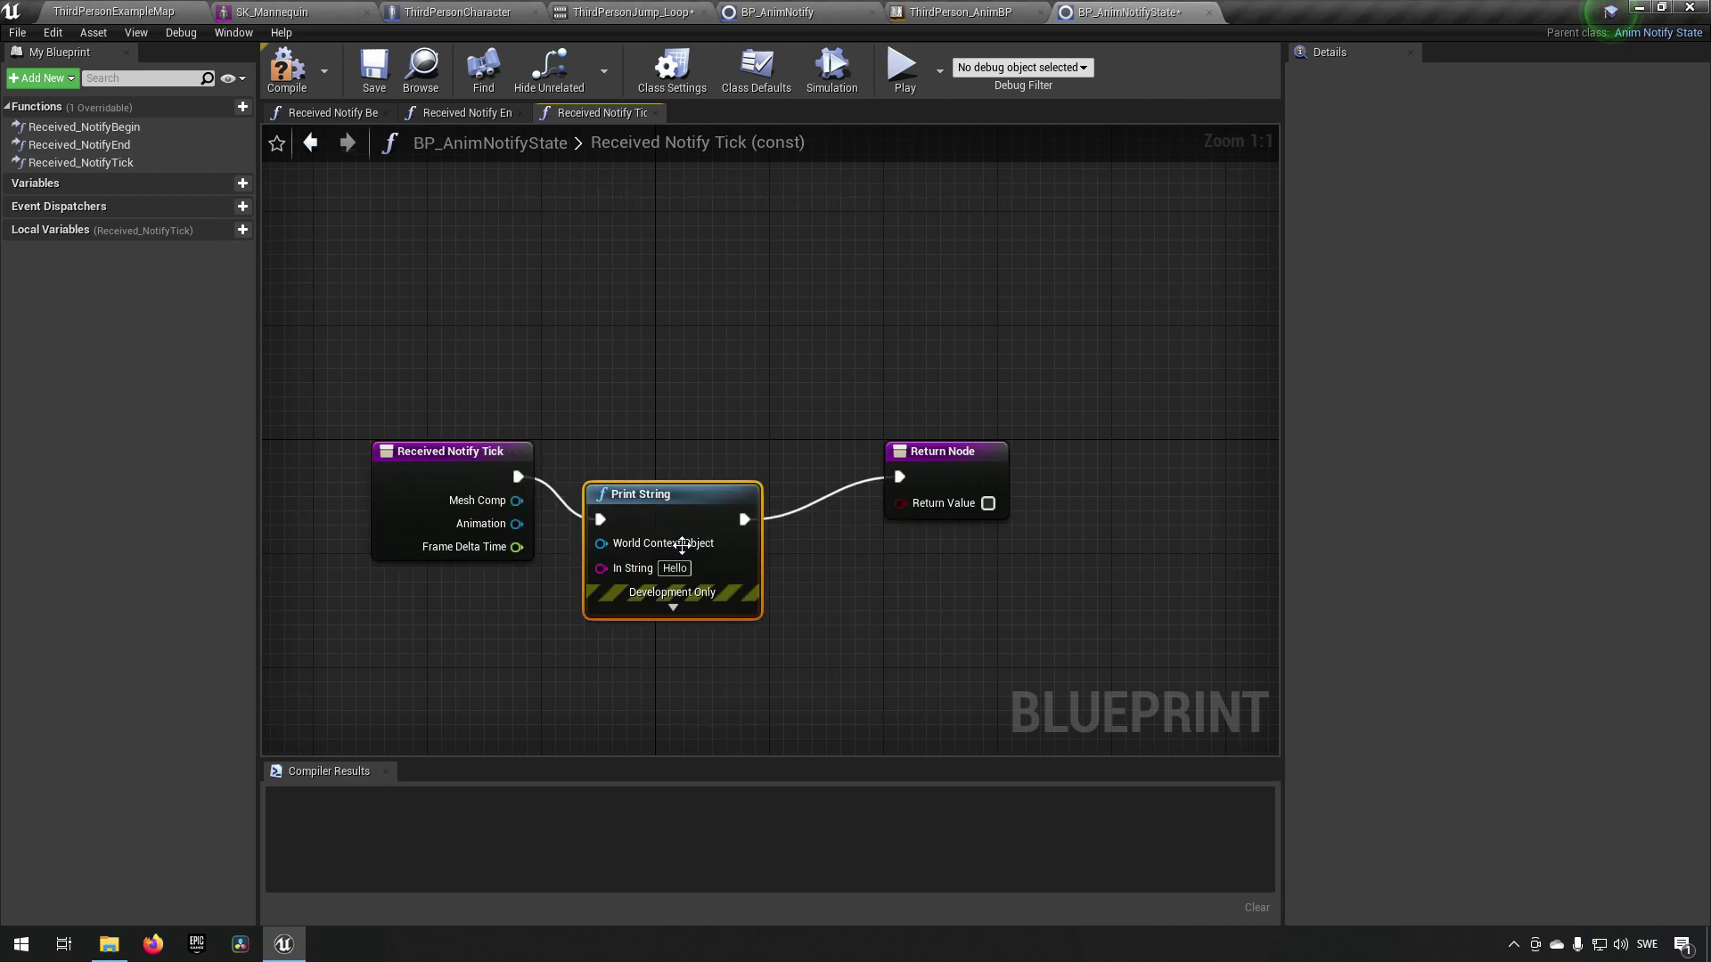
drag(682, 545, 738, 502)
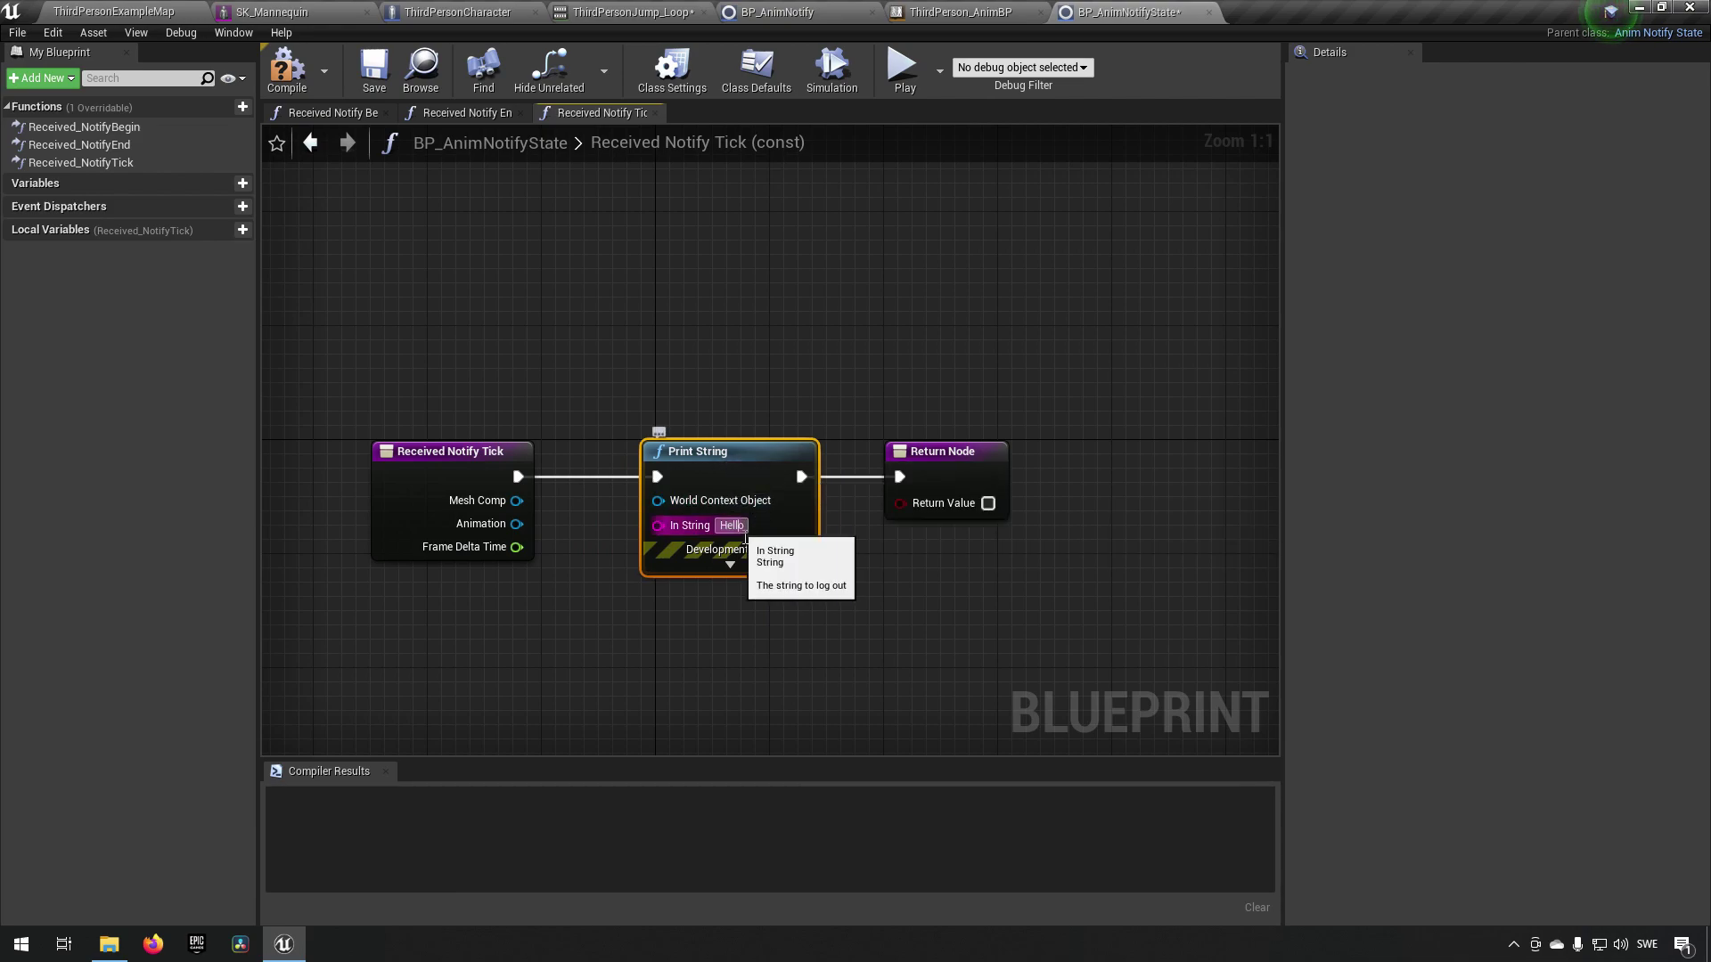
text(Tick)
key(Return)
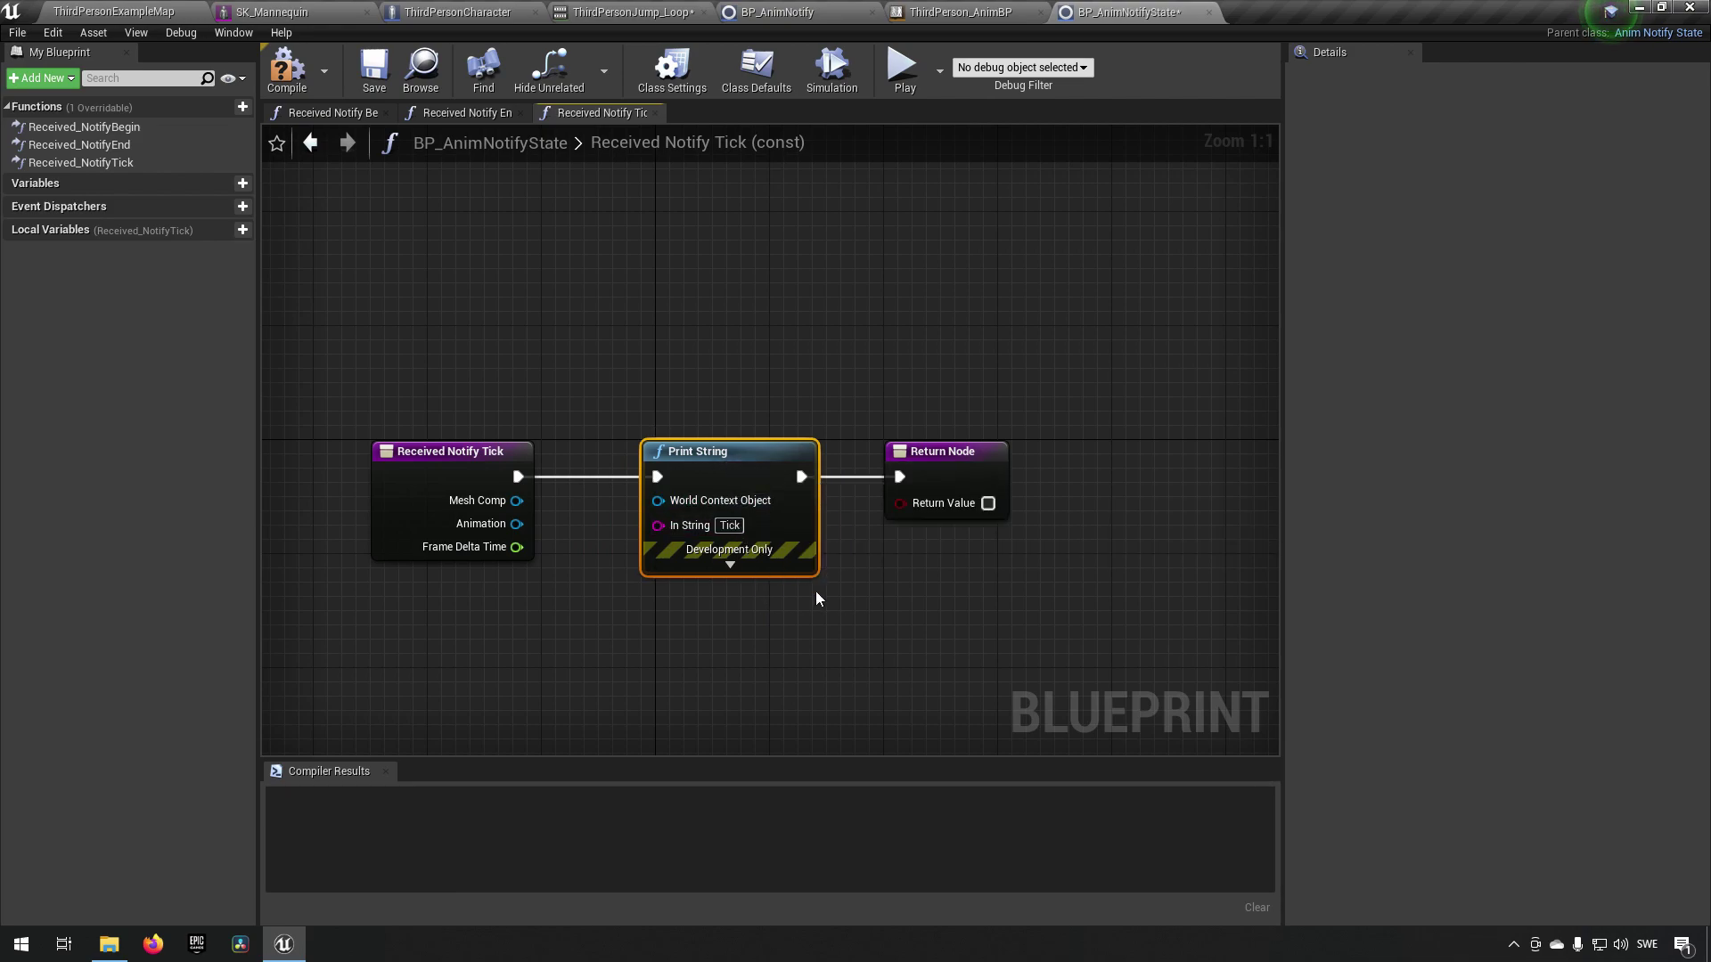
click(287, 69)
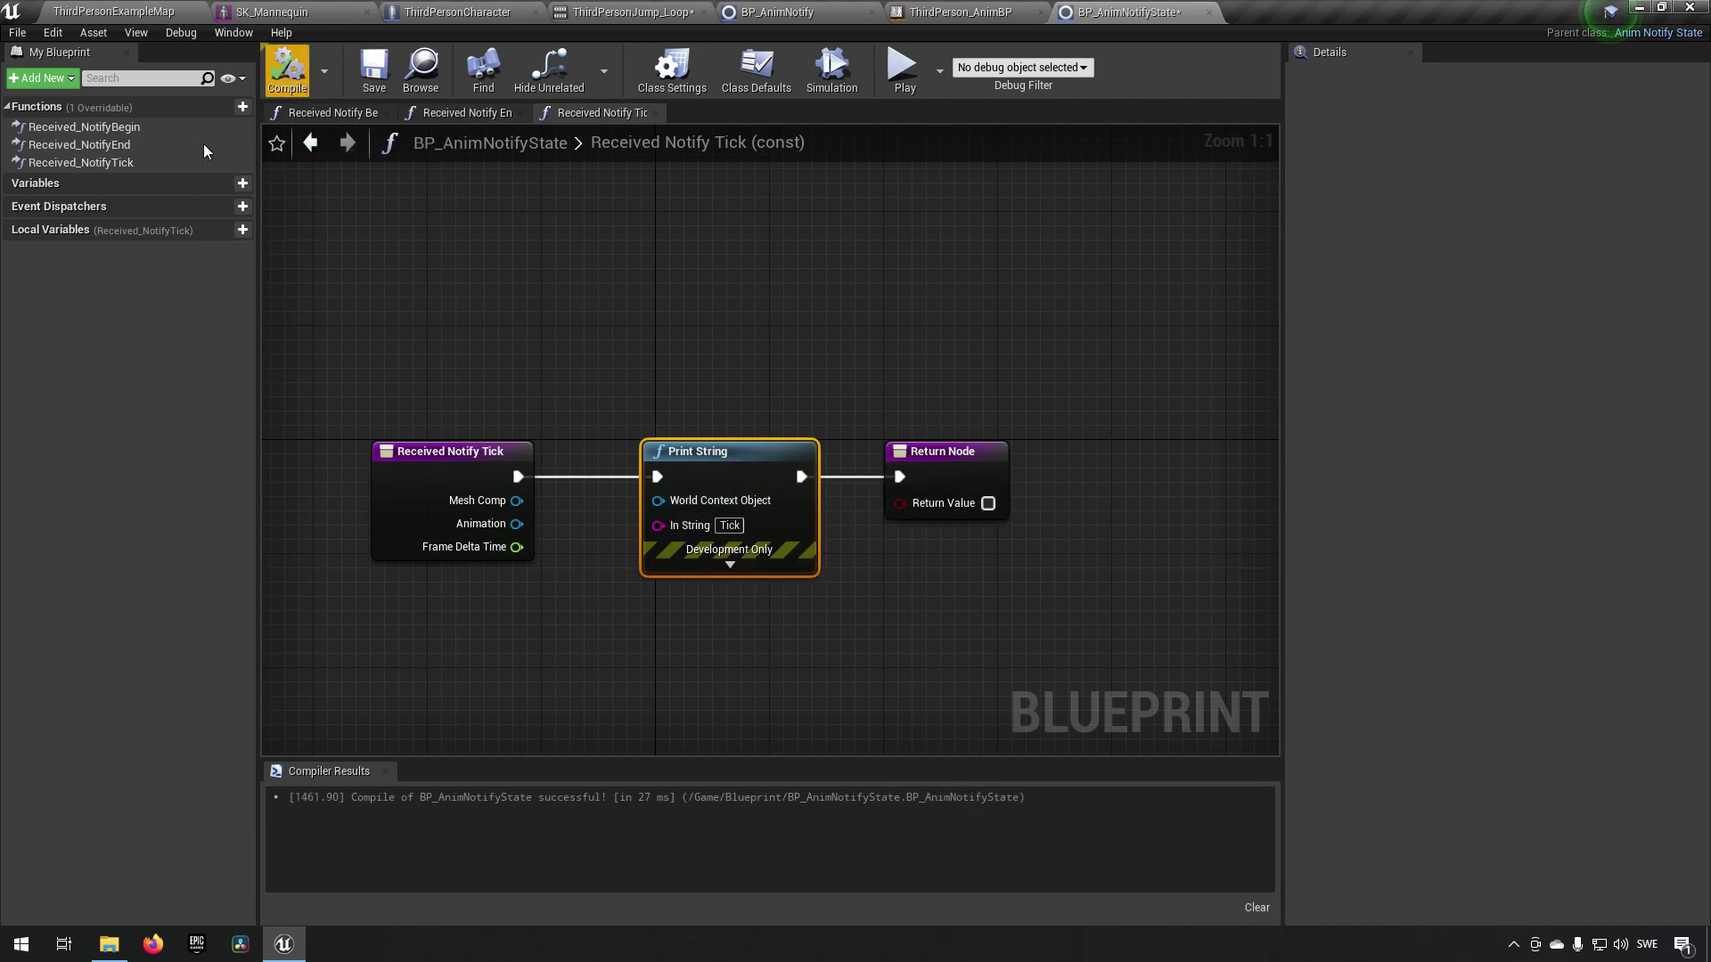
double_click(123, 129)
- Add a Print String reading 'Begin' after Received Notify Begin and compile
drag(741, 440, 657, 465)
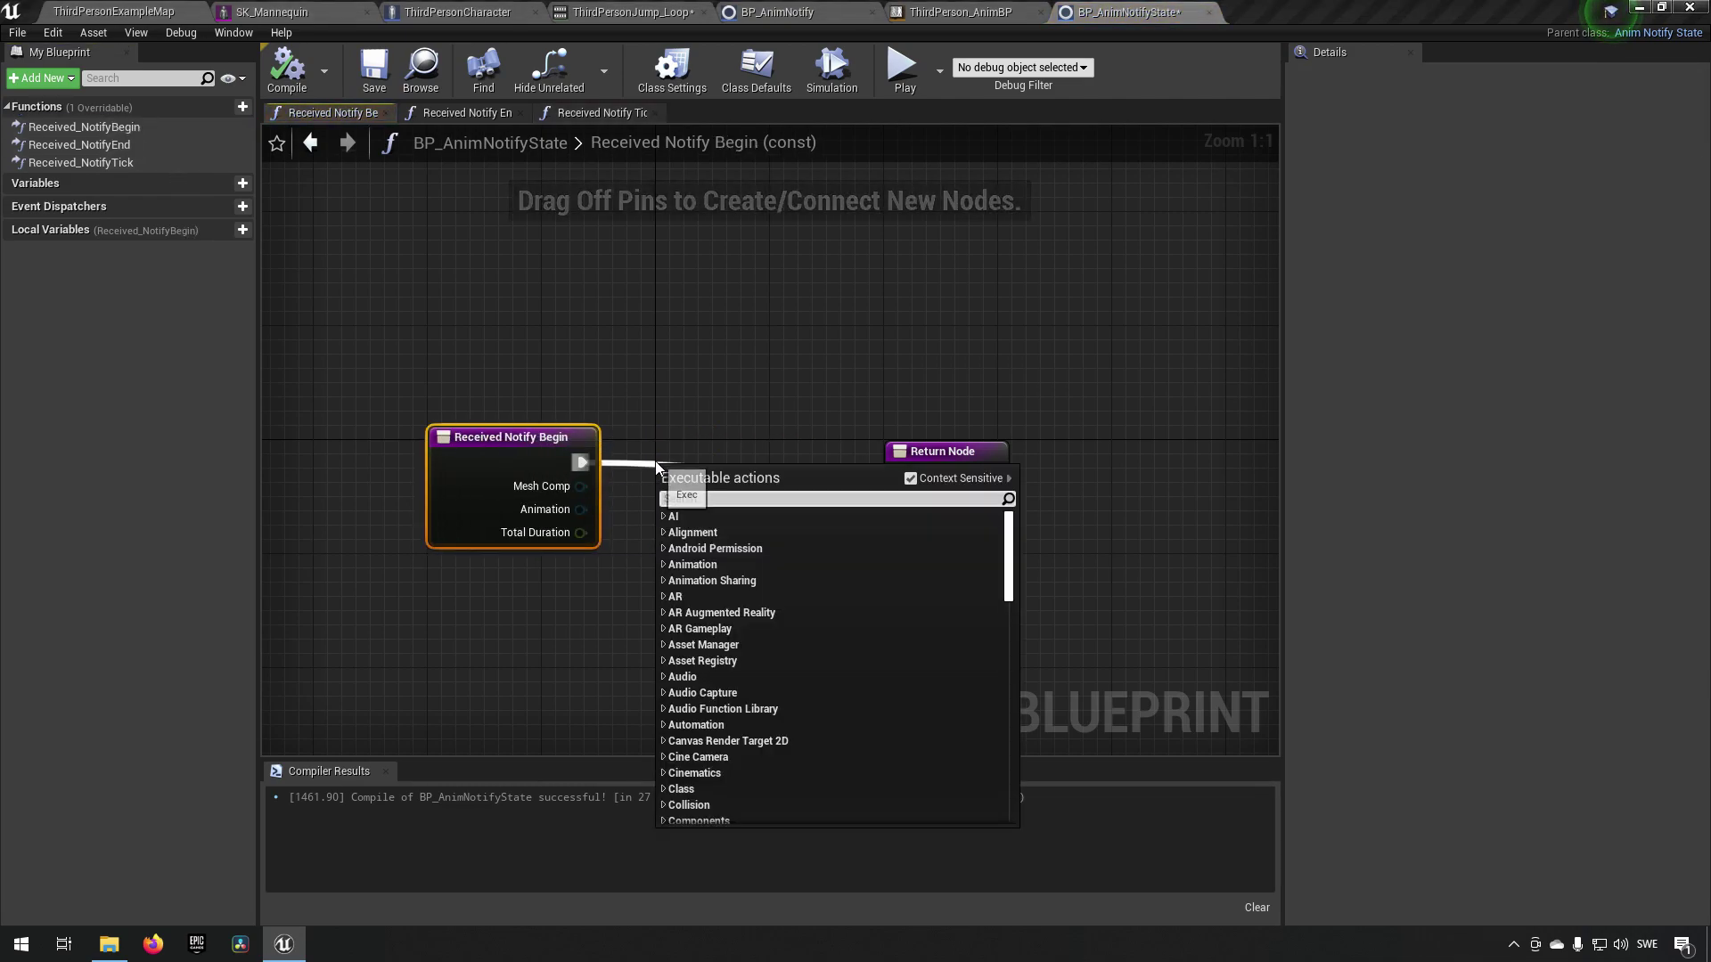
text(pri)
key(Return)
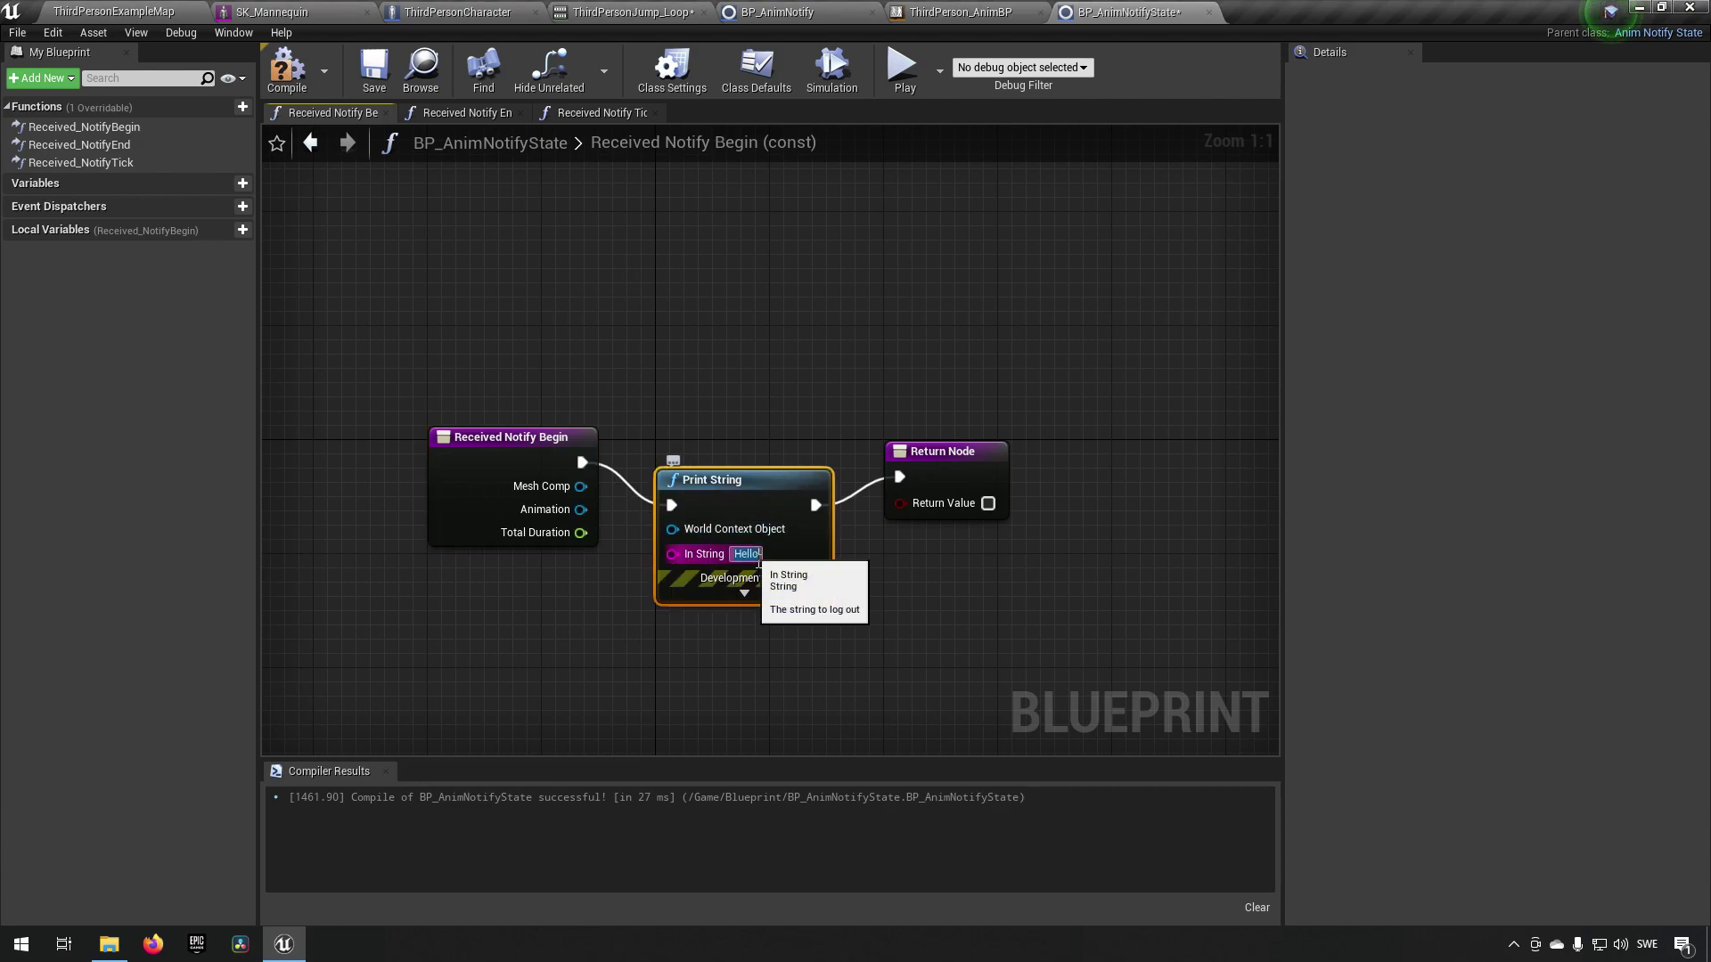
text(Begin)
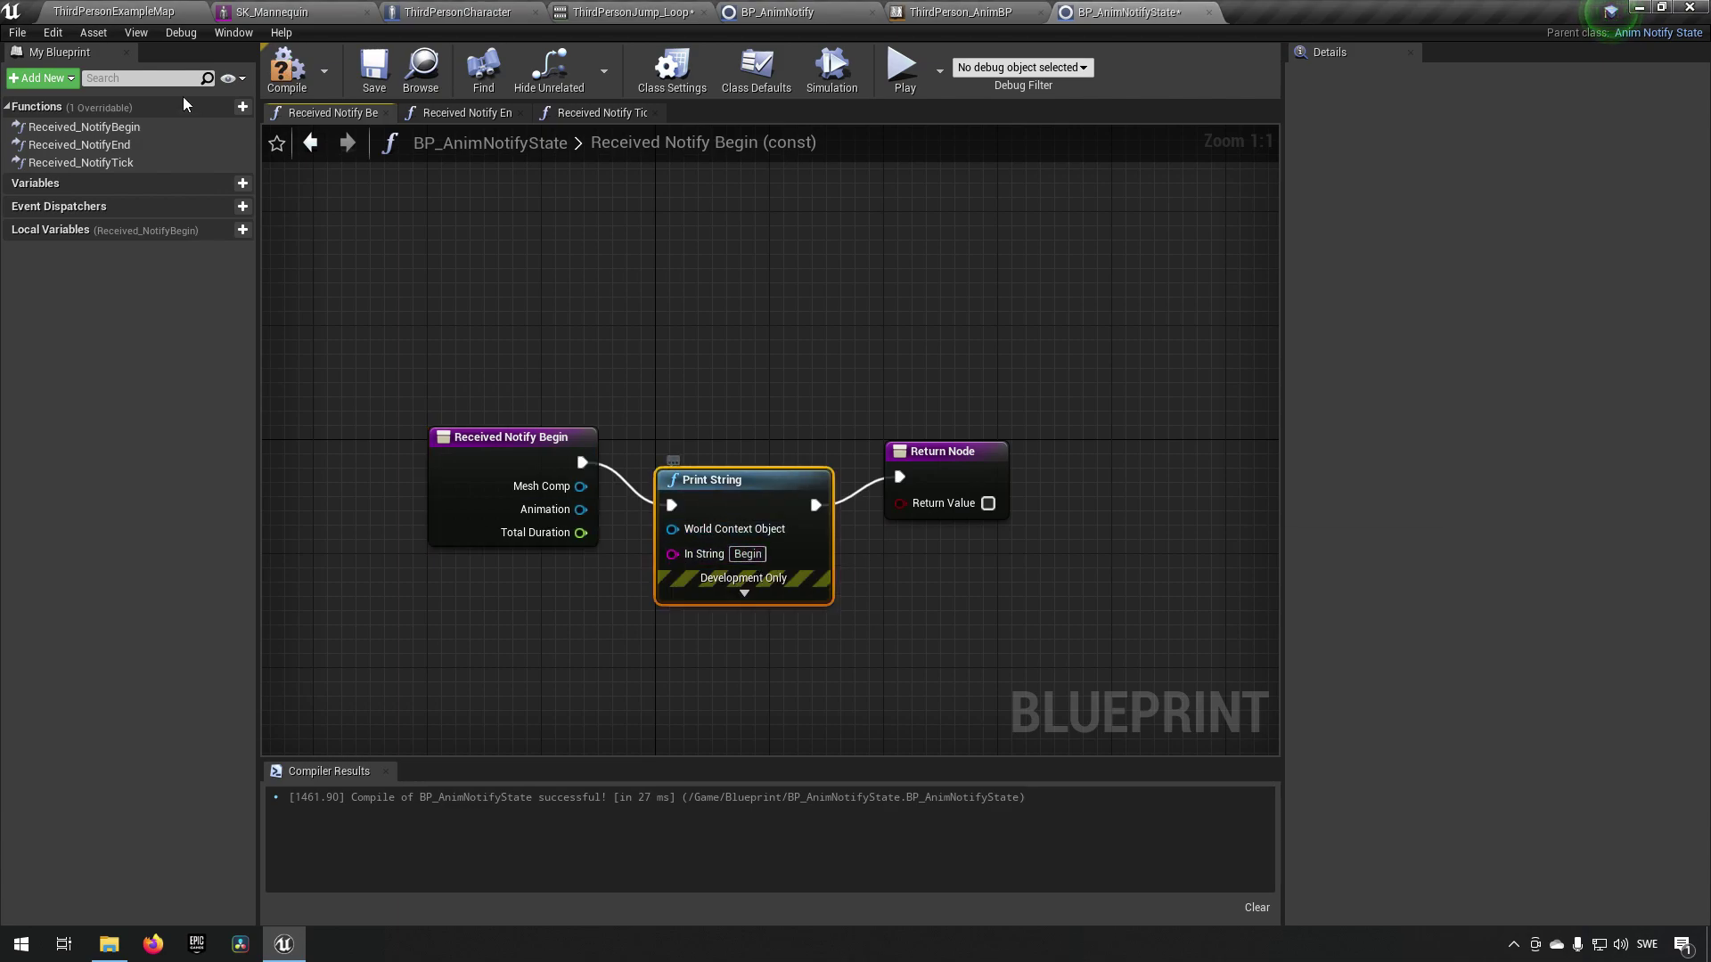
click(287, 70)
- In Received_NotifyEnd, add a Print String reading 'End', save, and return to ThirdPersonJump_Loop
double_click(103, 146)
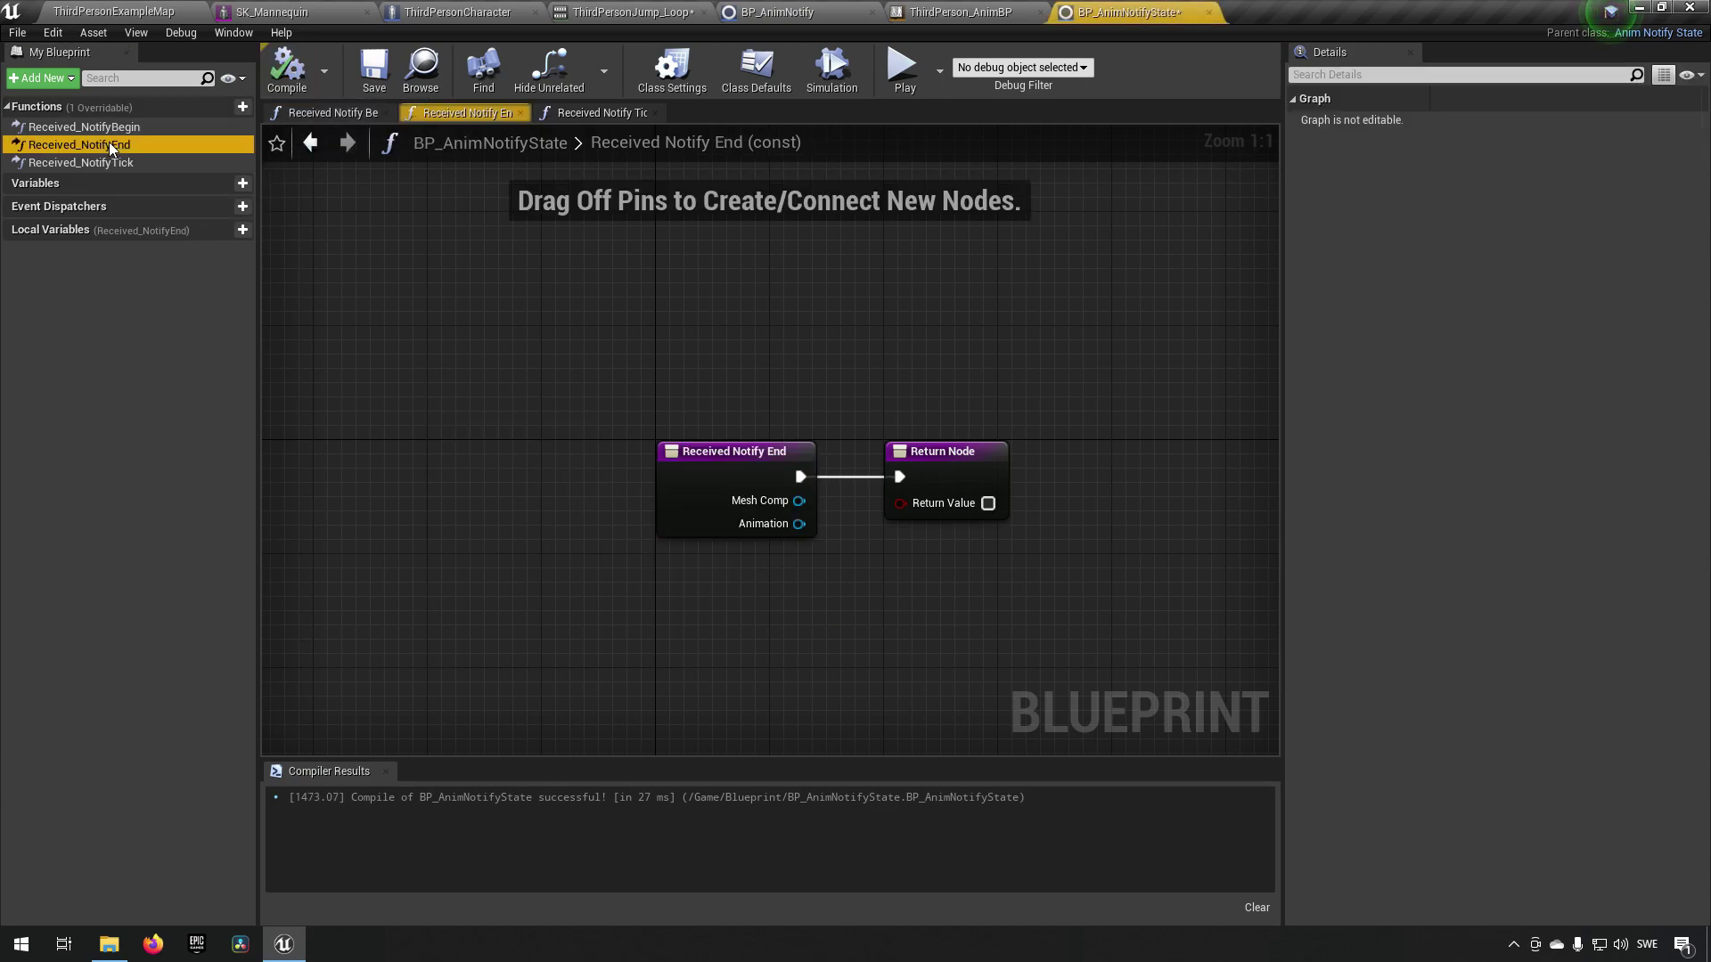
drag(686, 437, 343, 437)
drag(464, 460, 617, 470)
text(pr)
key(Return)
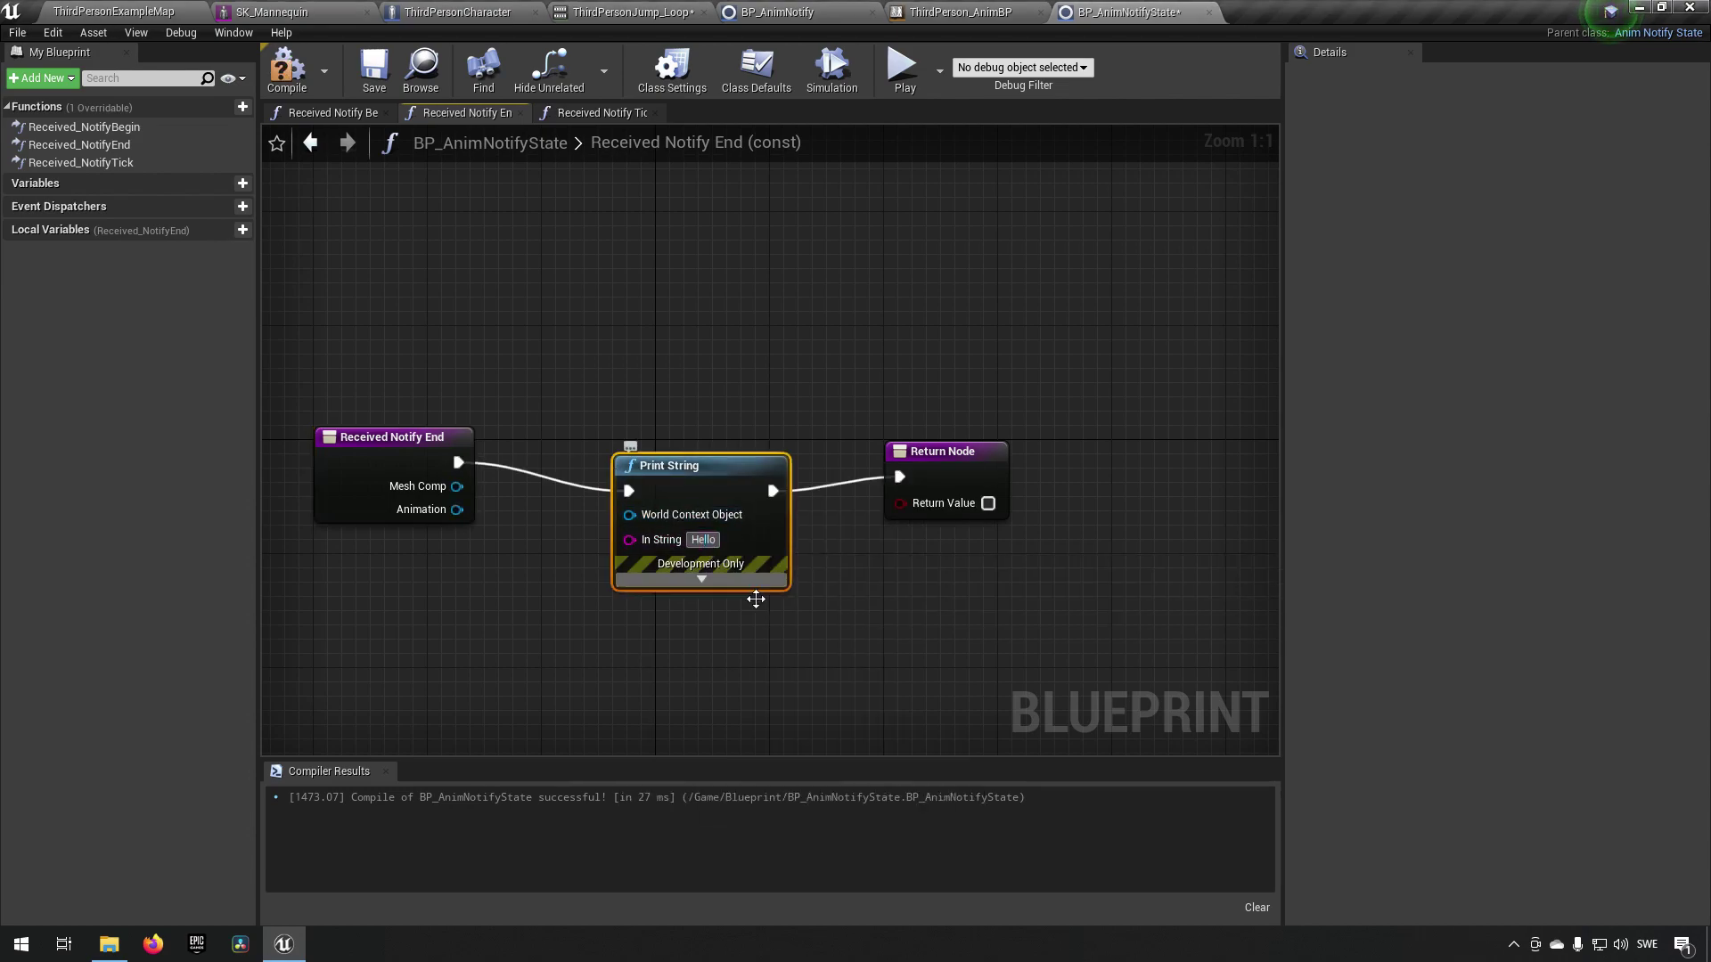
text(End)
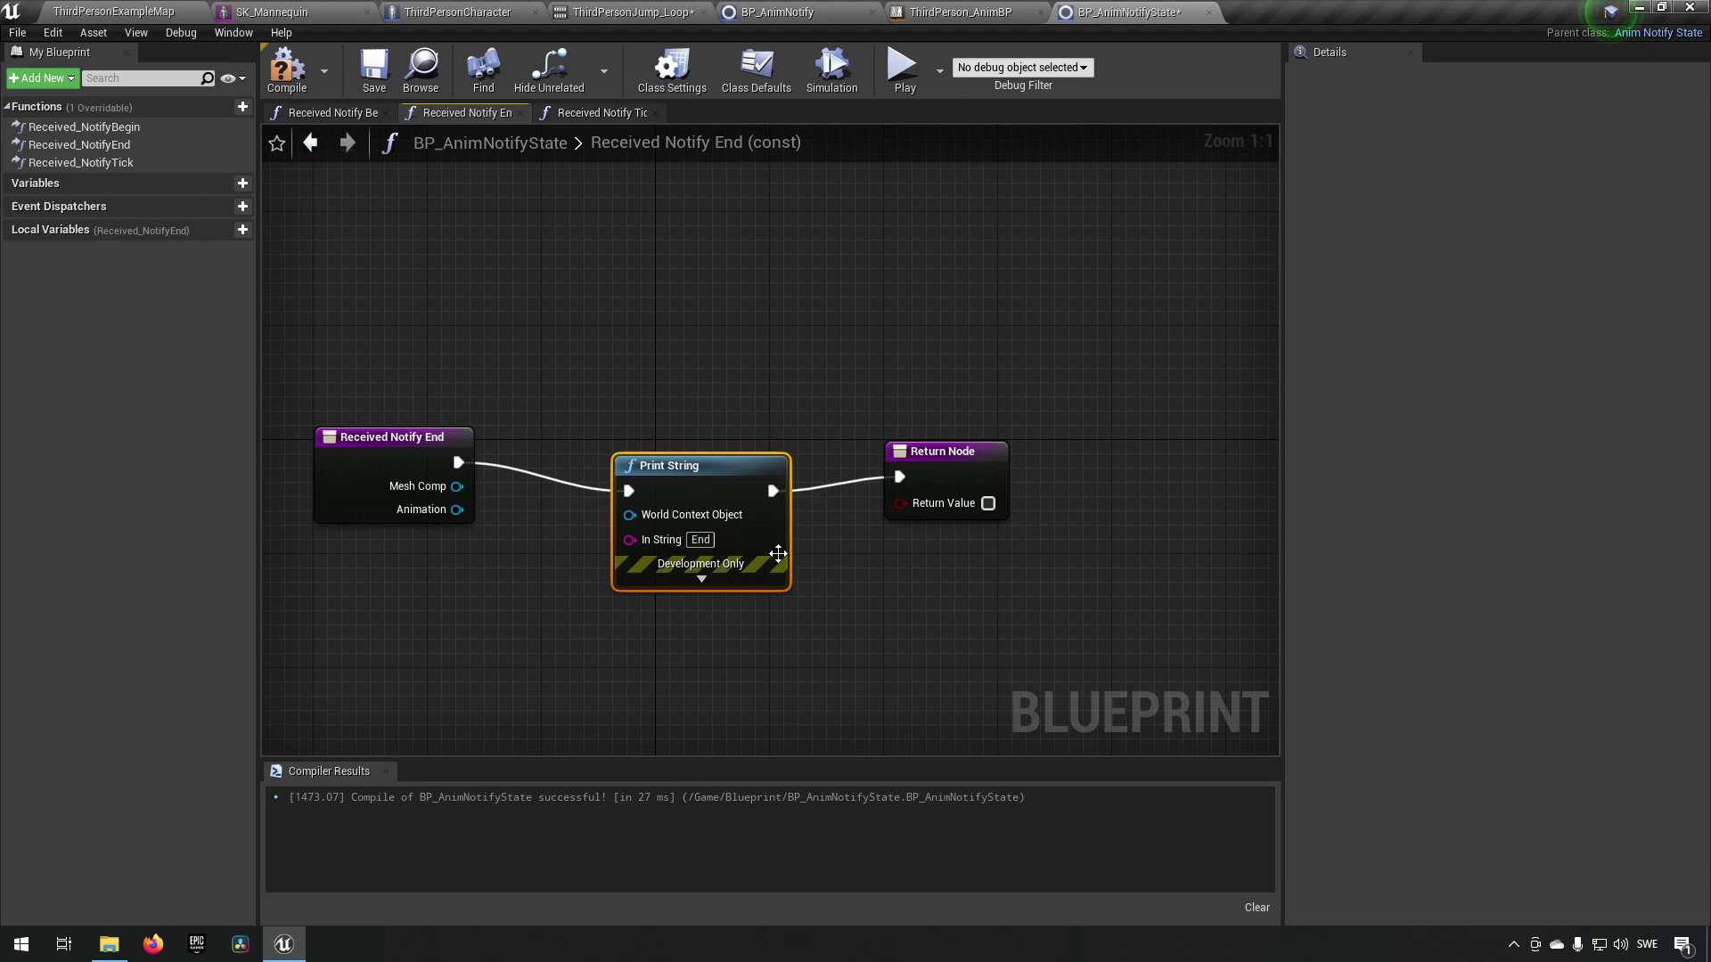
drag(691, 462, 663, 433)
click(375, 71)
click(624, 12)
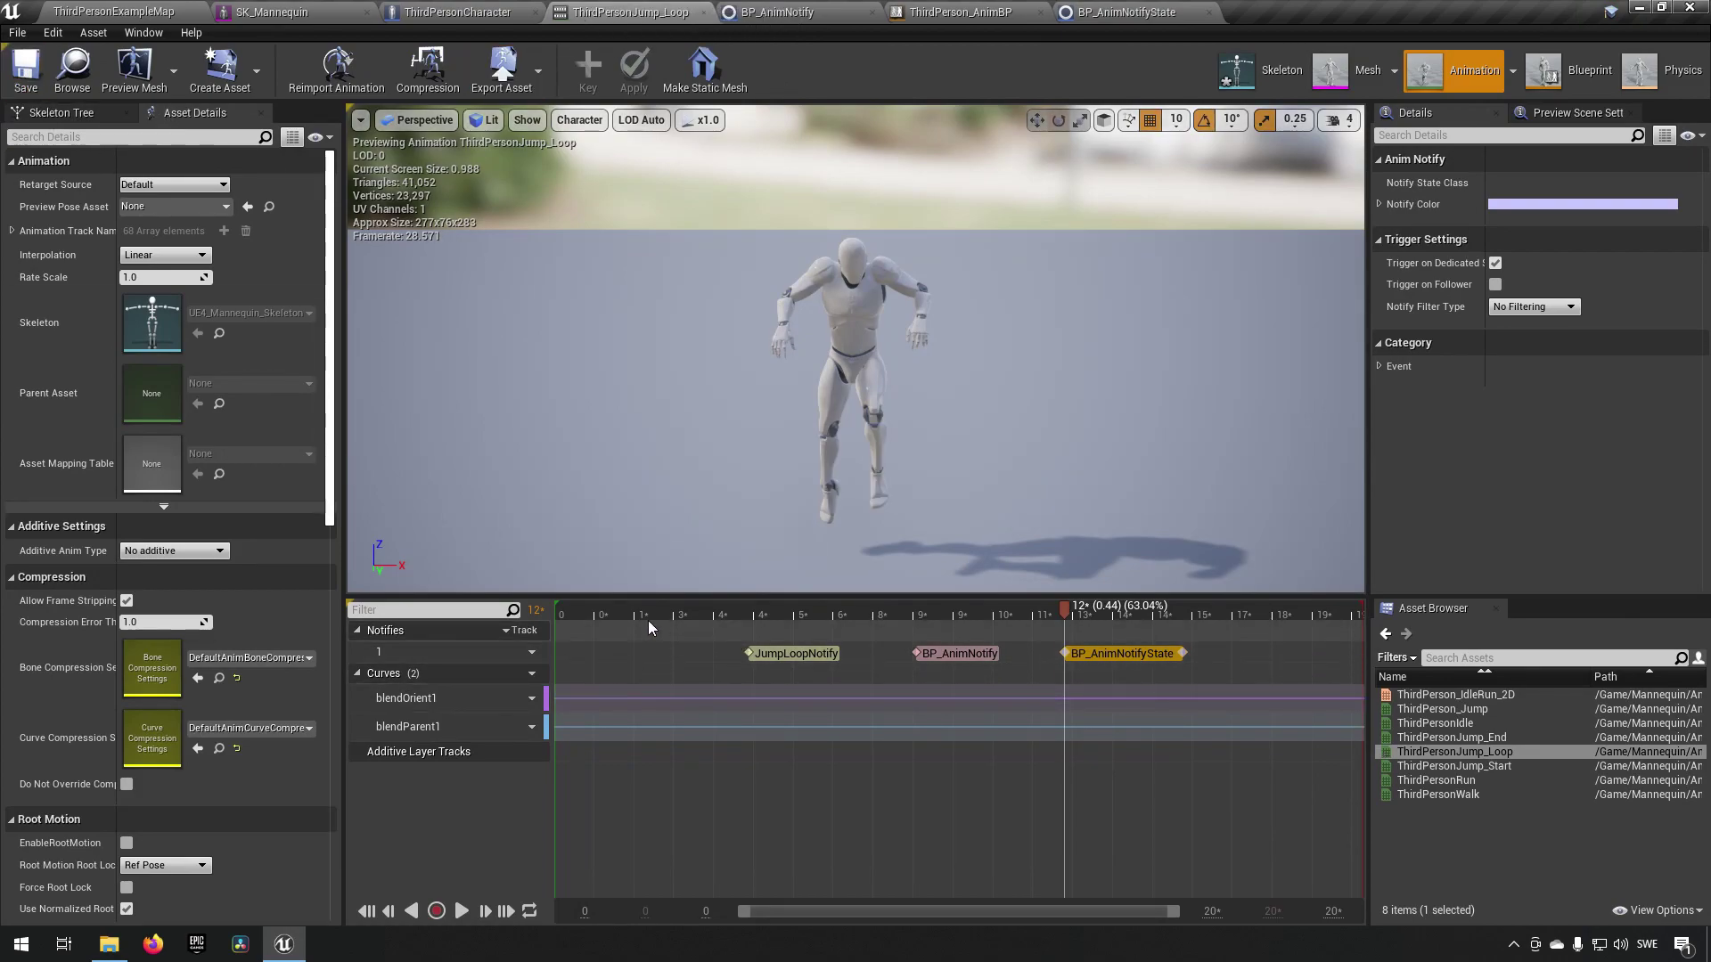
drag(723, 603, 1178, 666)
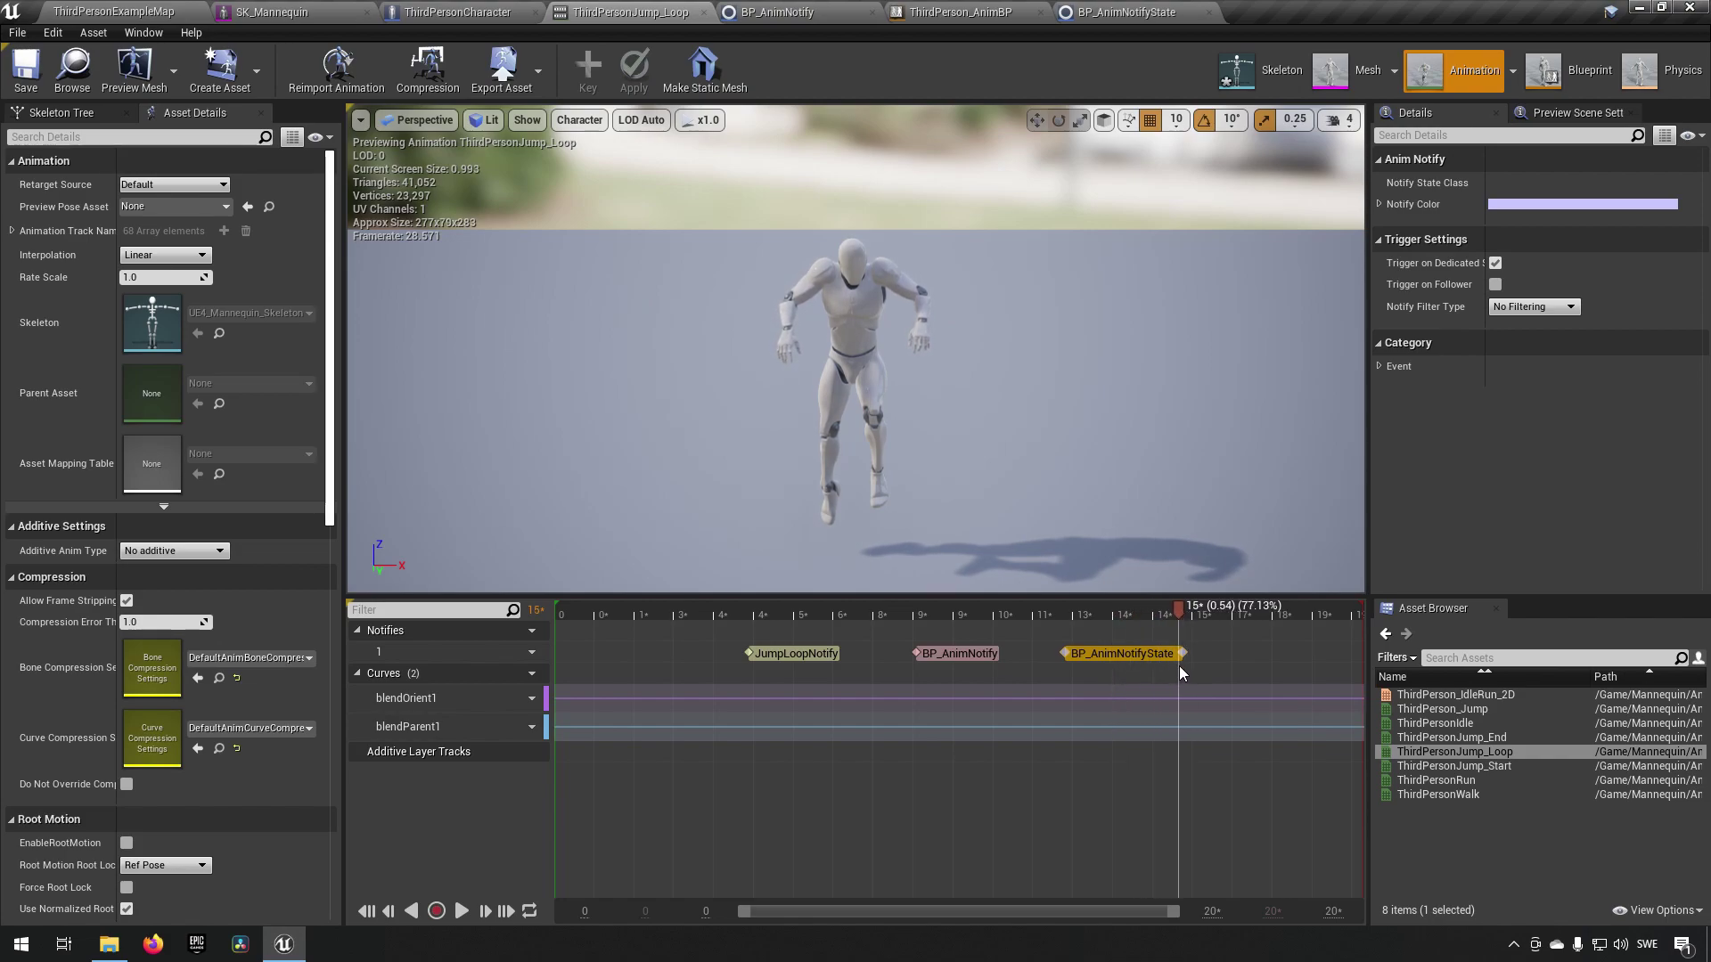
click(1186, 611)
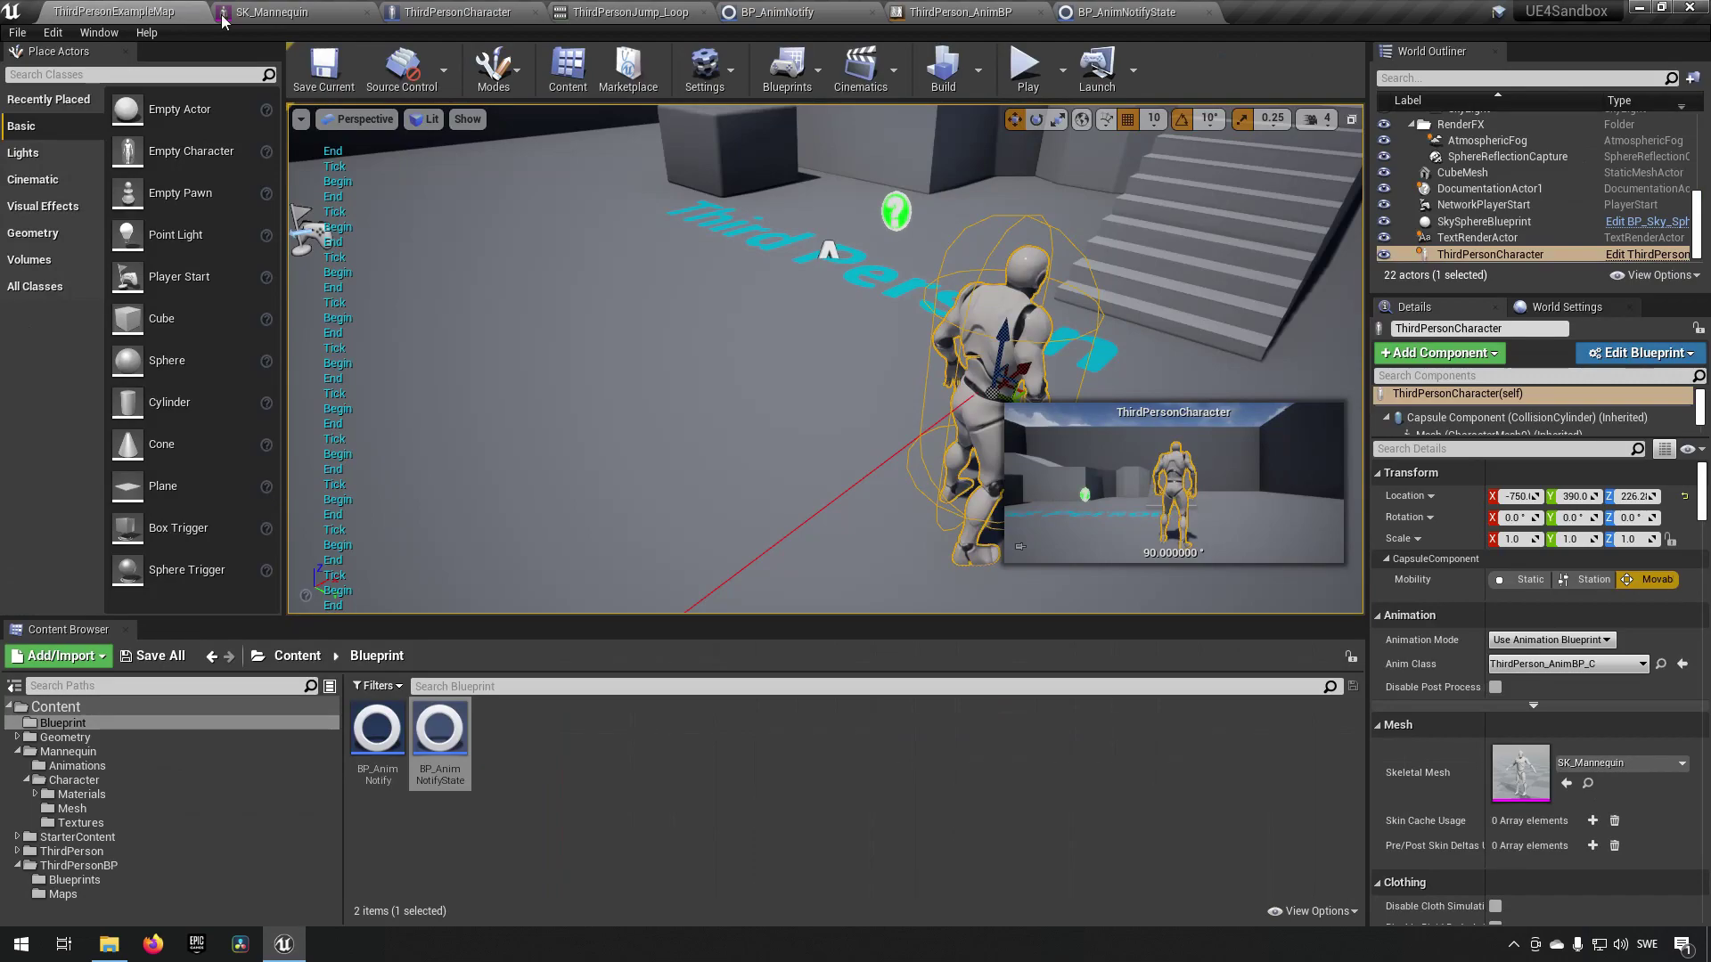
- Play-test the level, running and jumping repeatedly to trigger the Begin, Tick and End prints
click(1024, 70)
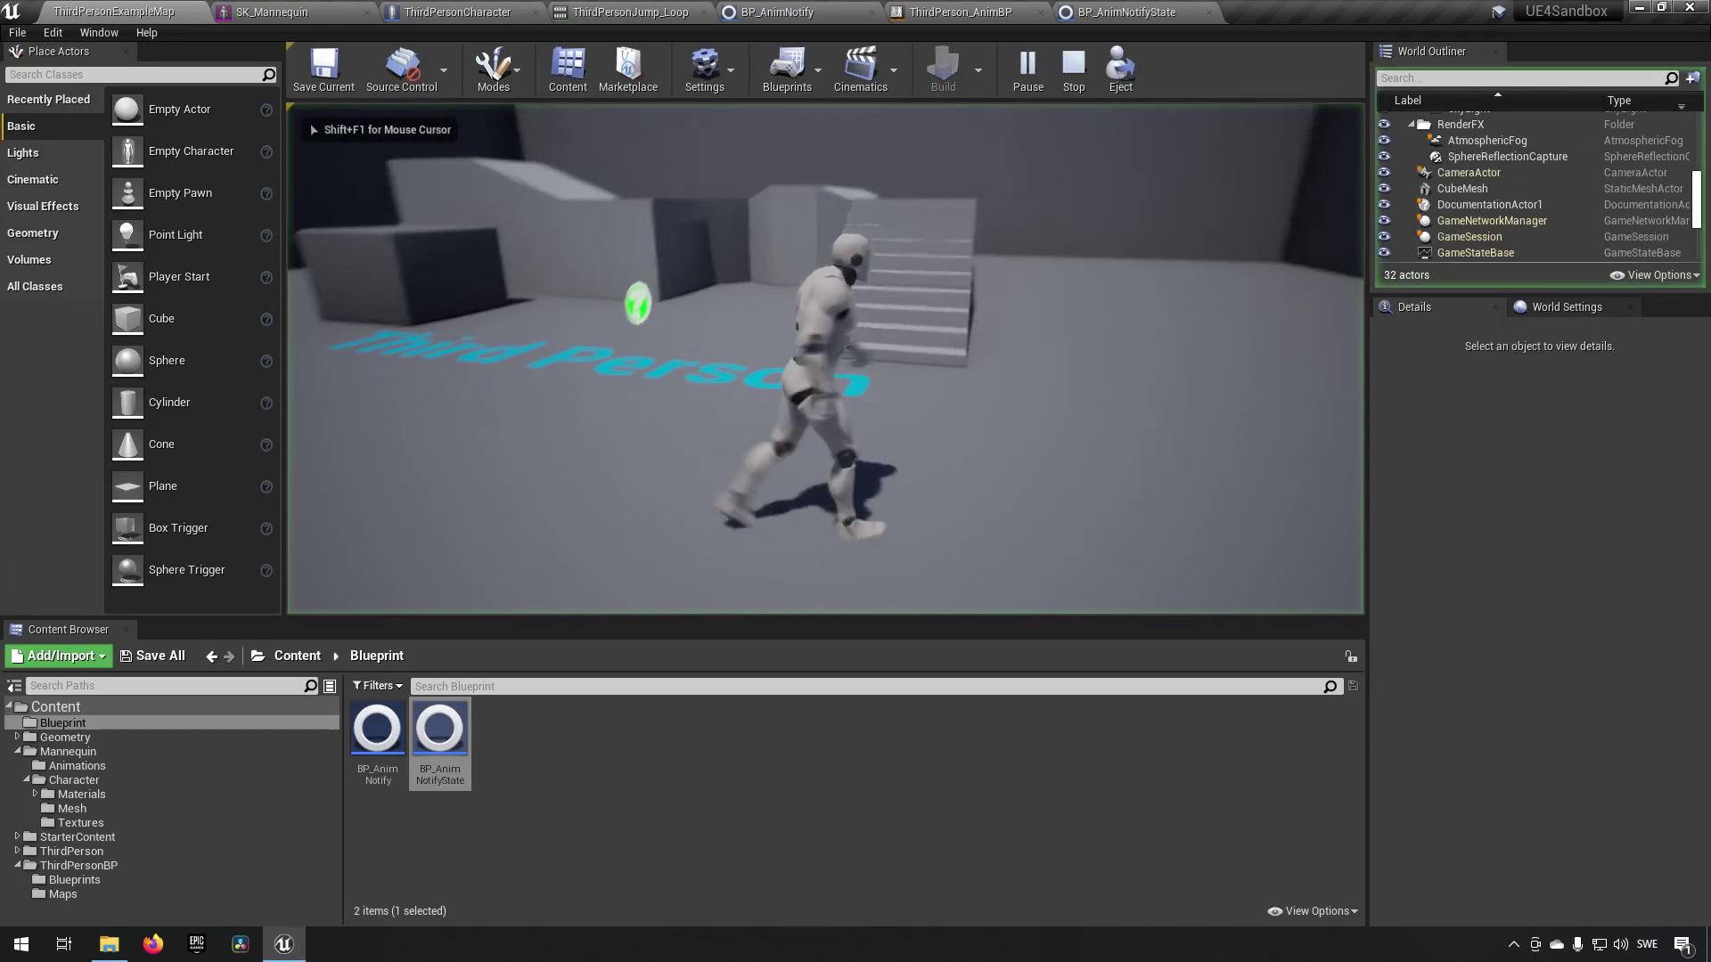
key(space)
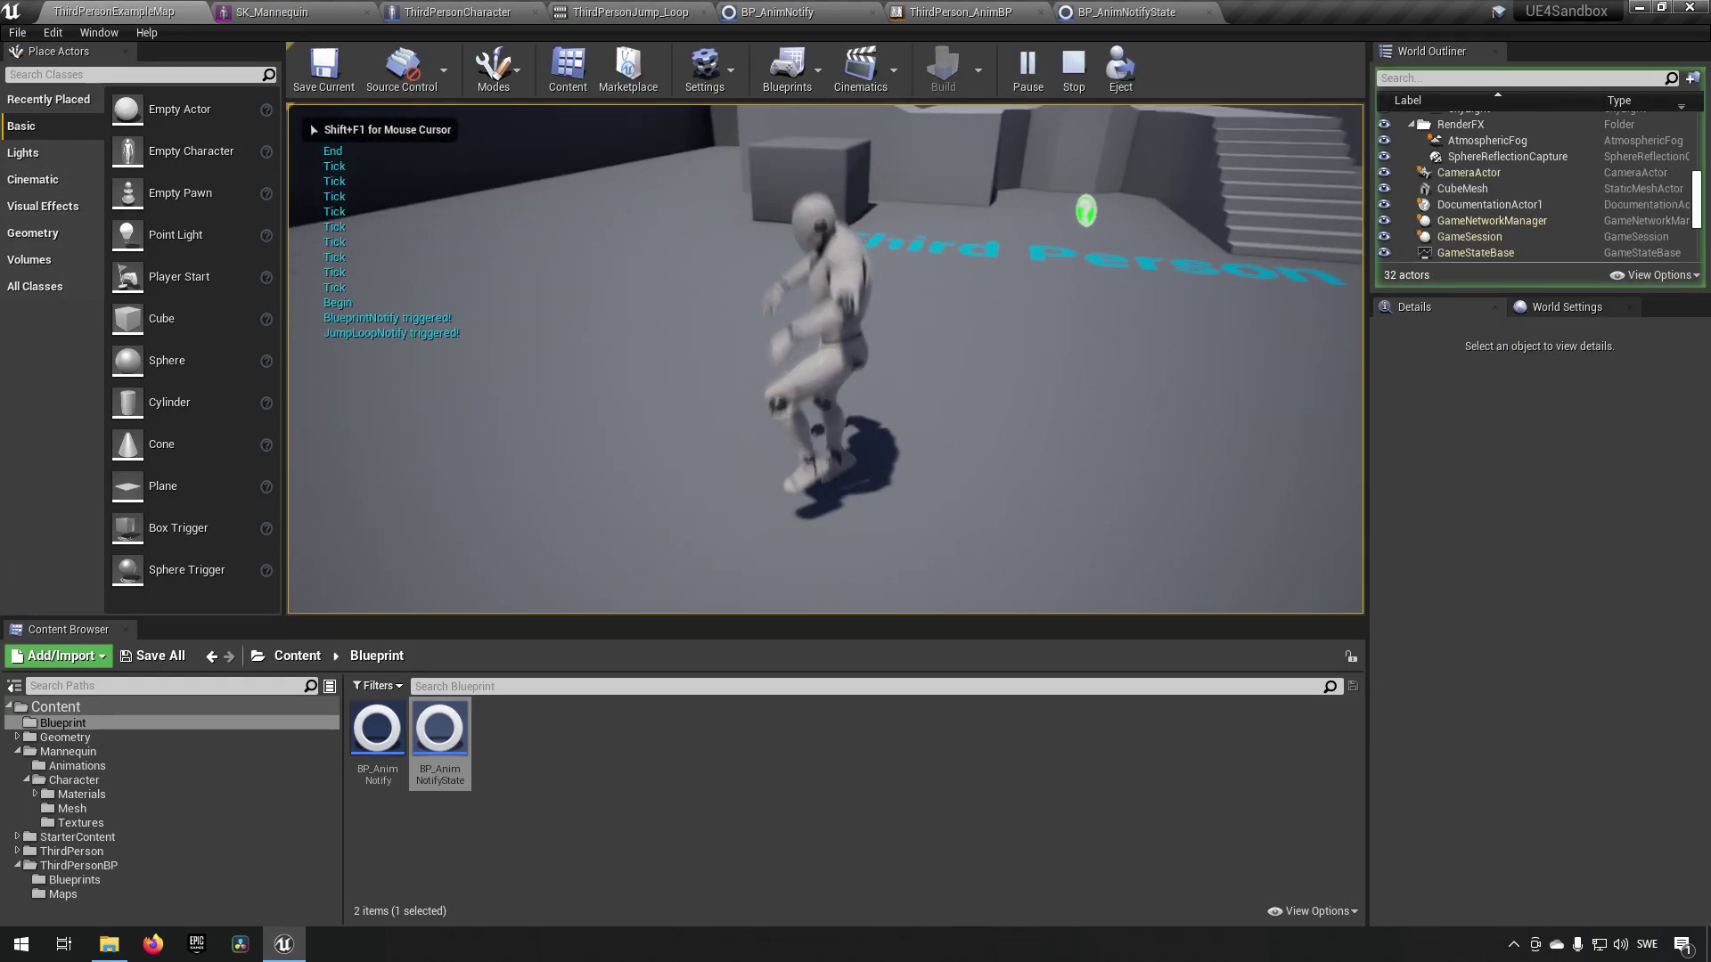
key(w)
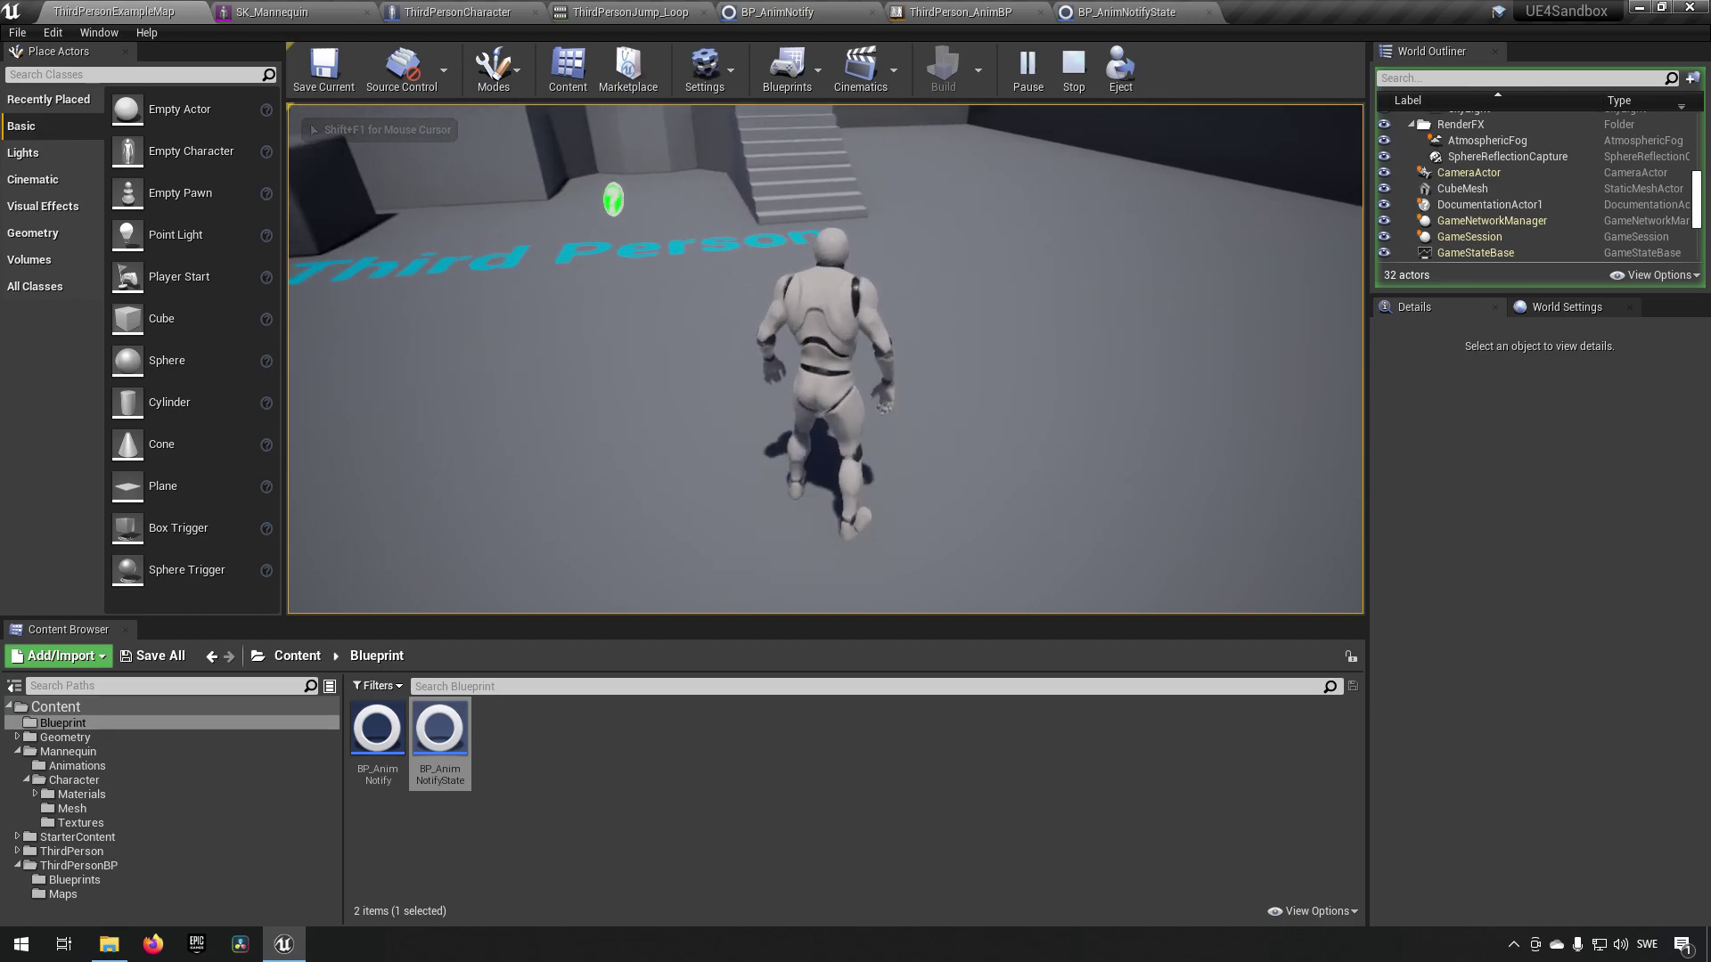
key(space)
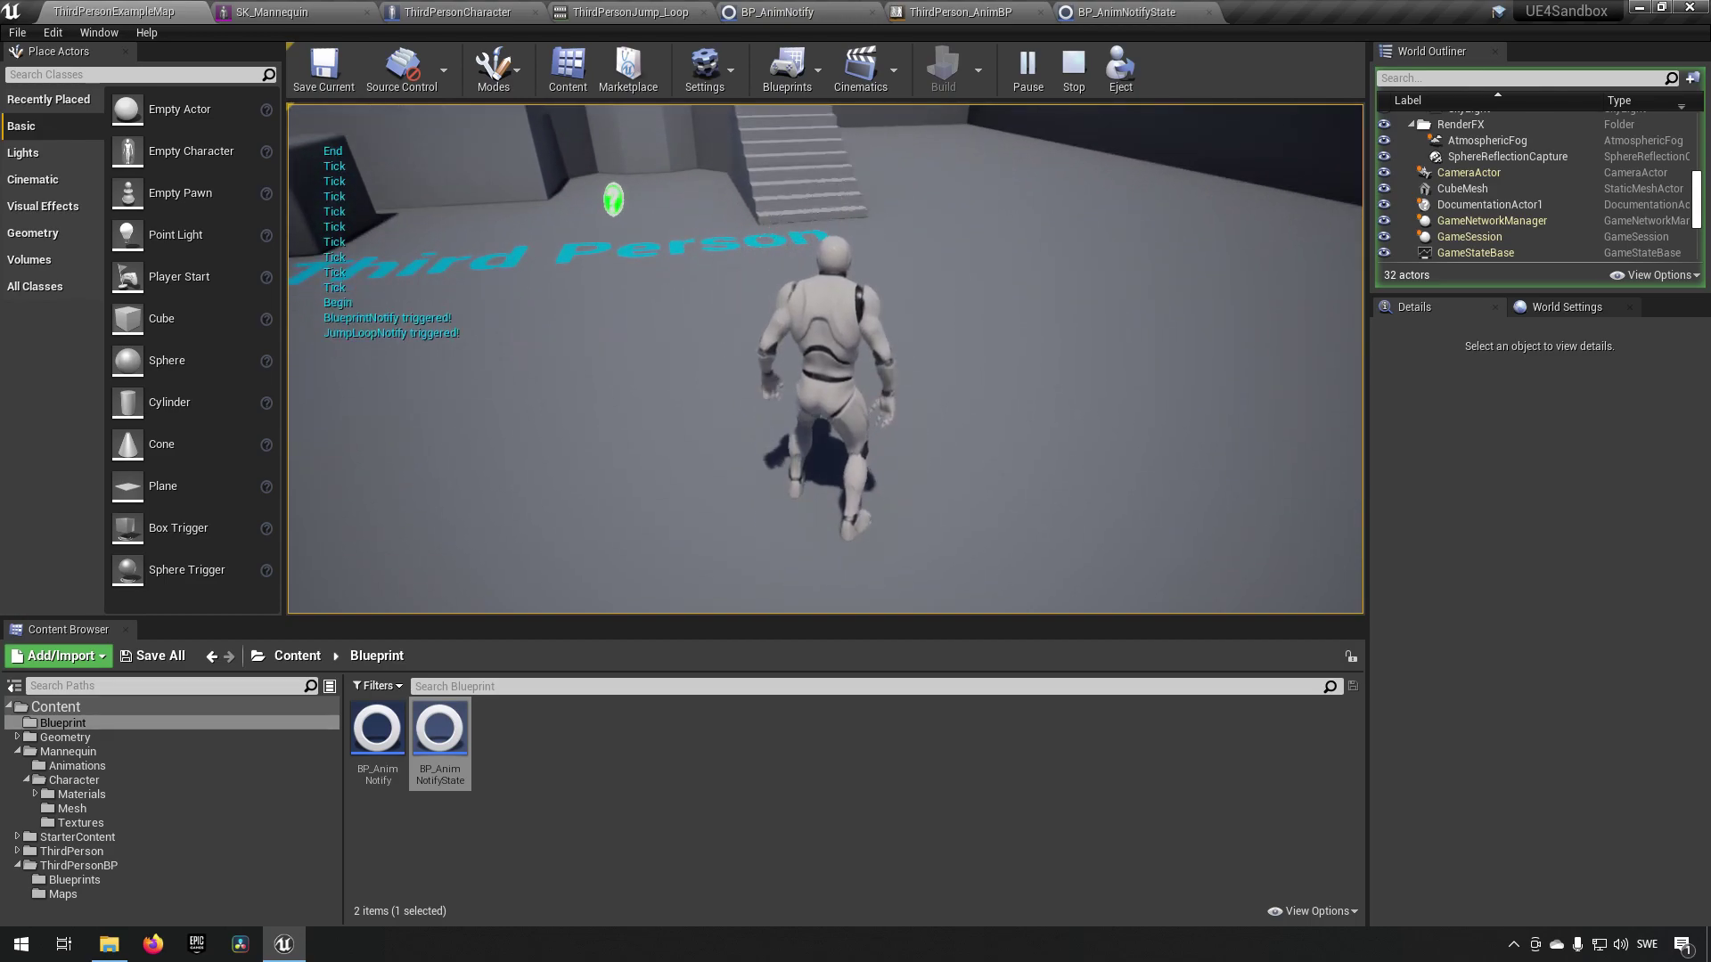
key(d)
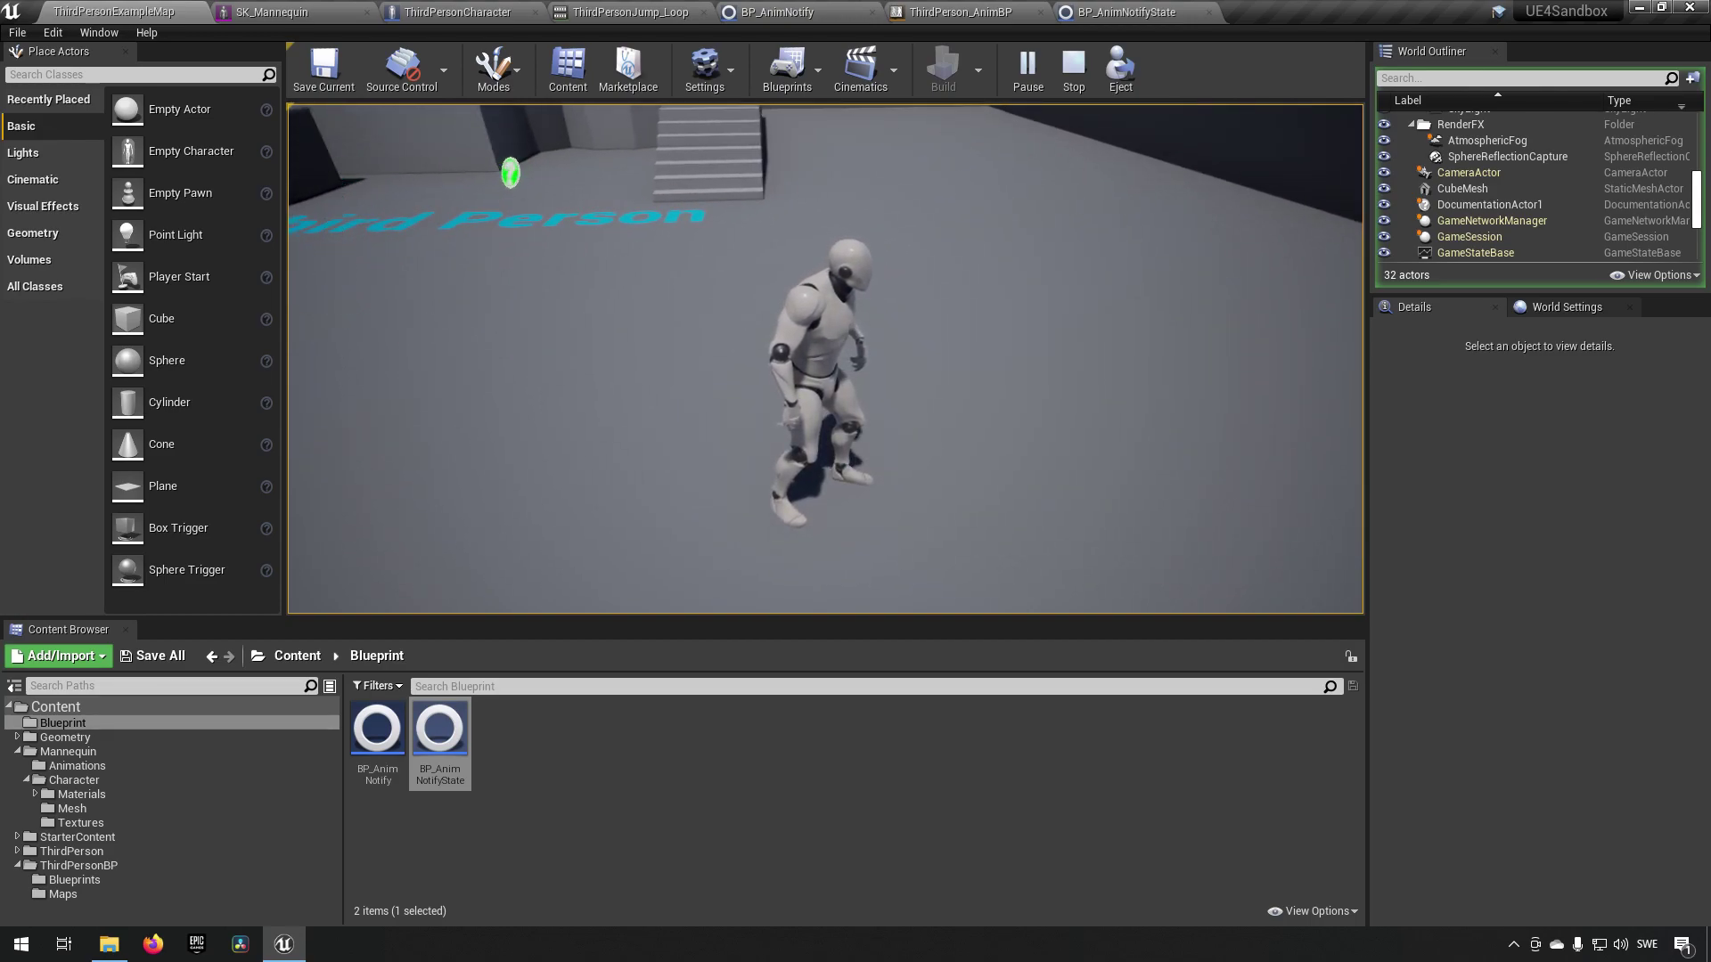
key(space)
key(a)
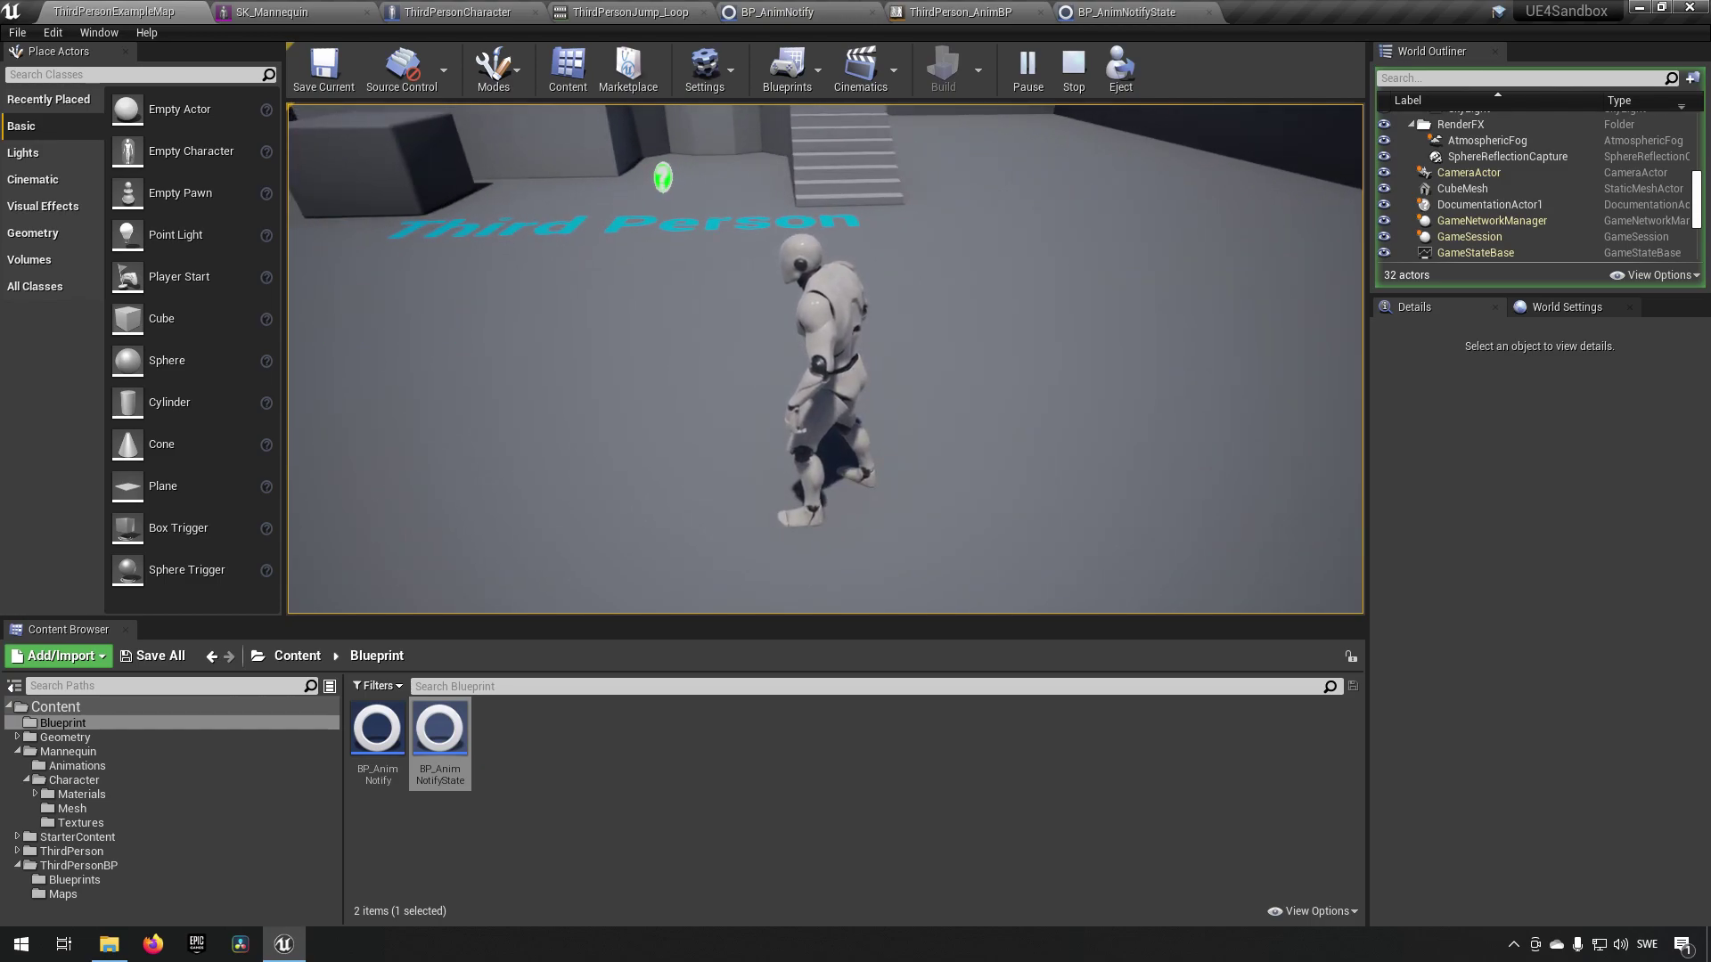
key(Escape)
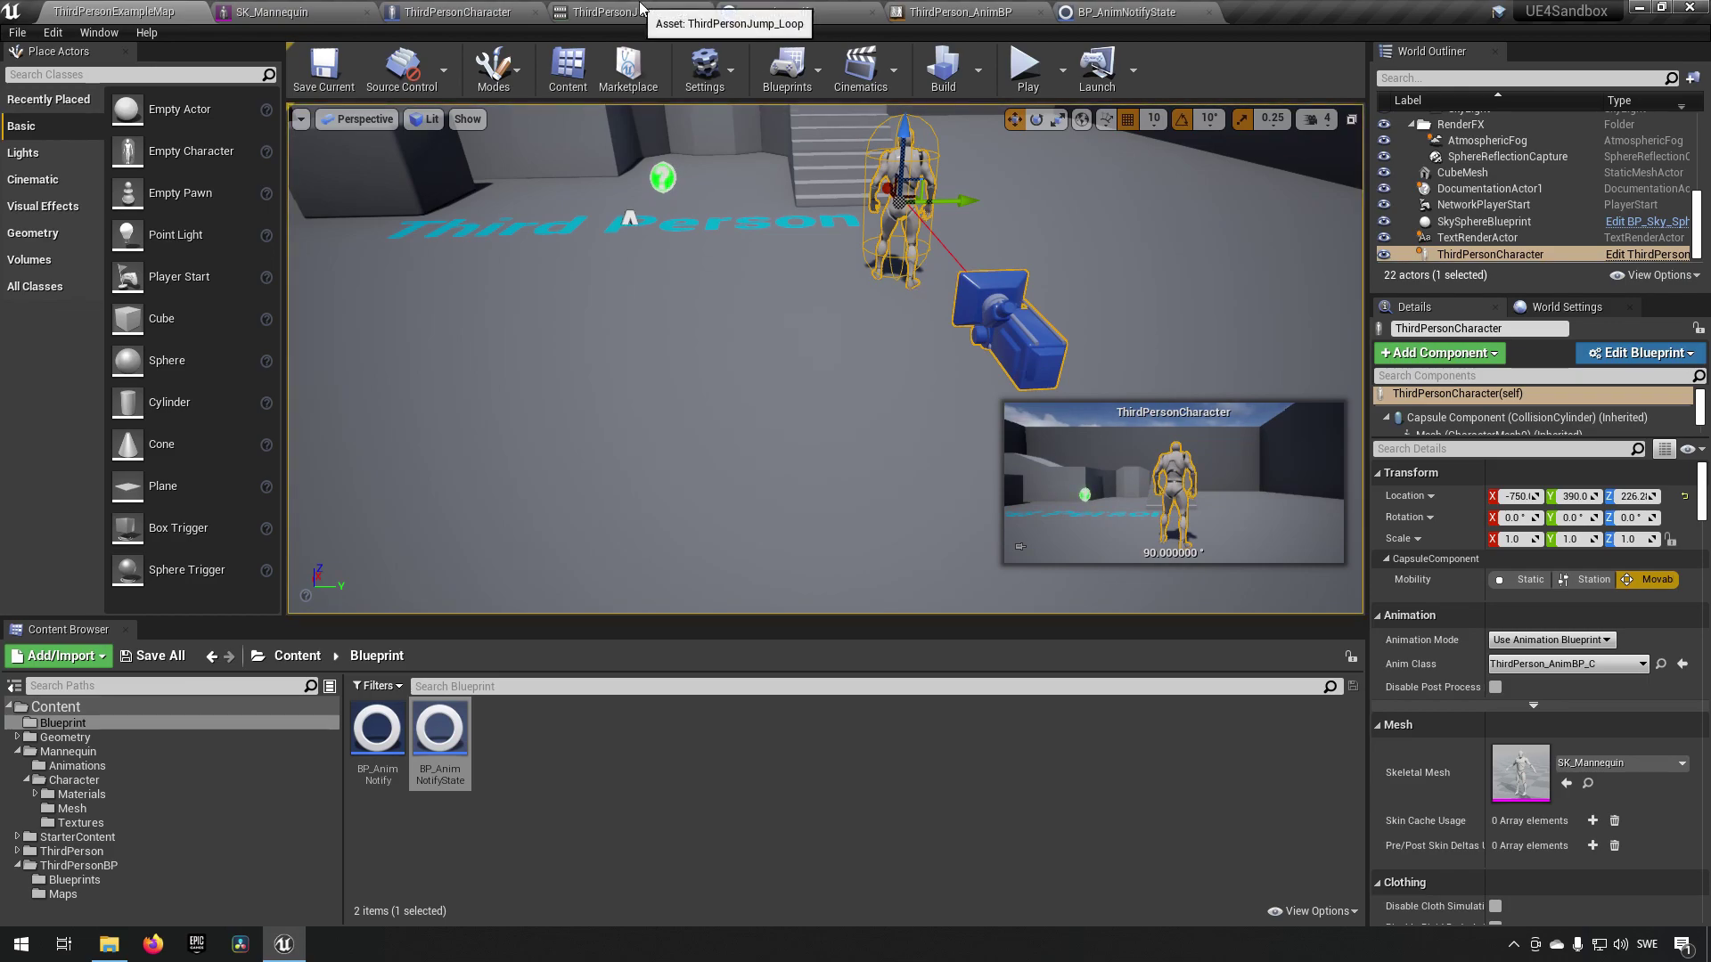
click(775, 11)
- Inspect the JumpLoopNotify and BP_AnimNotify notifies' Details on the ThirdPersonJump_Loop Notifies track
click(630, 12)
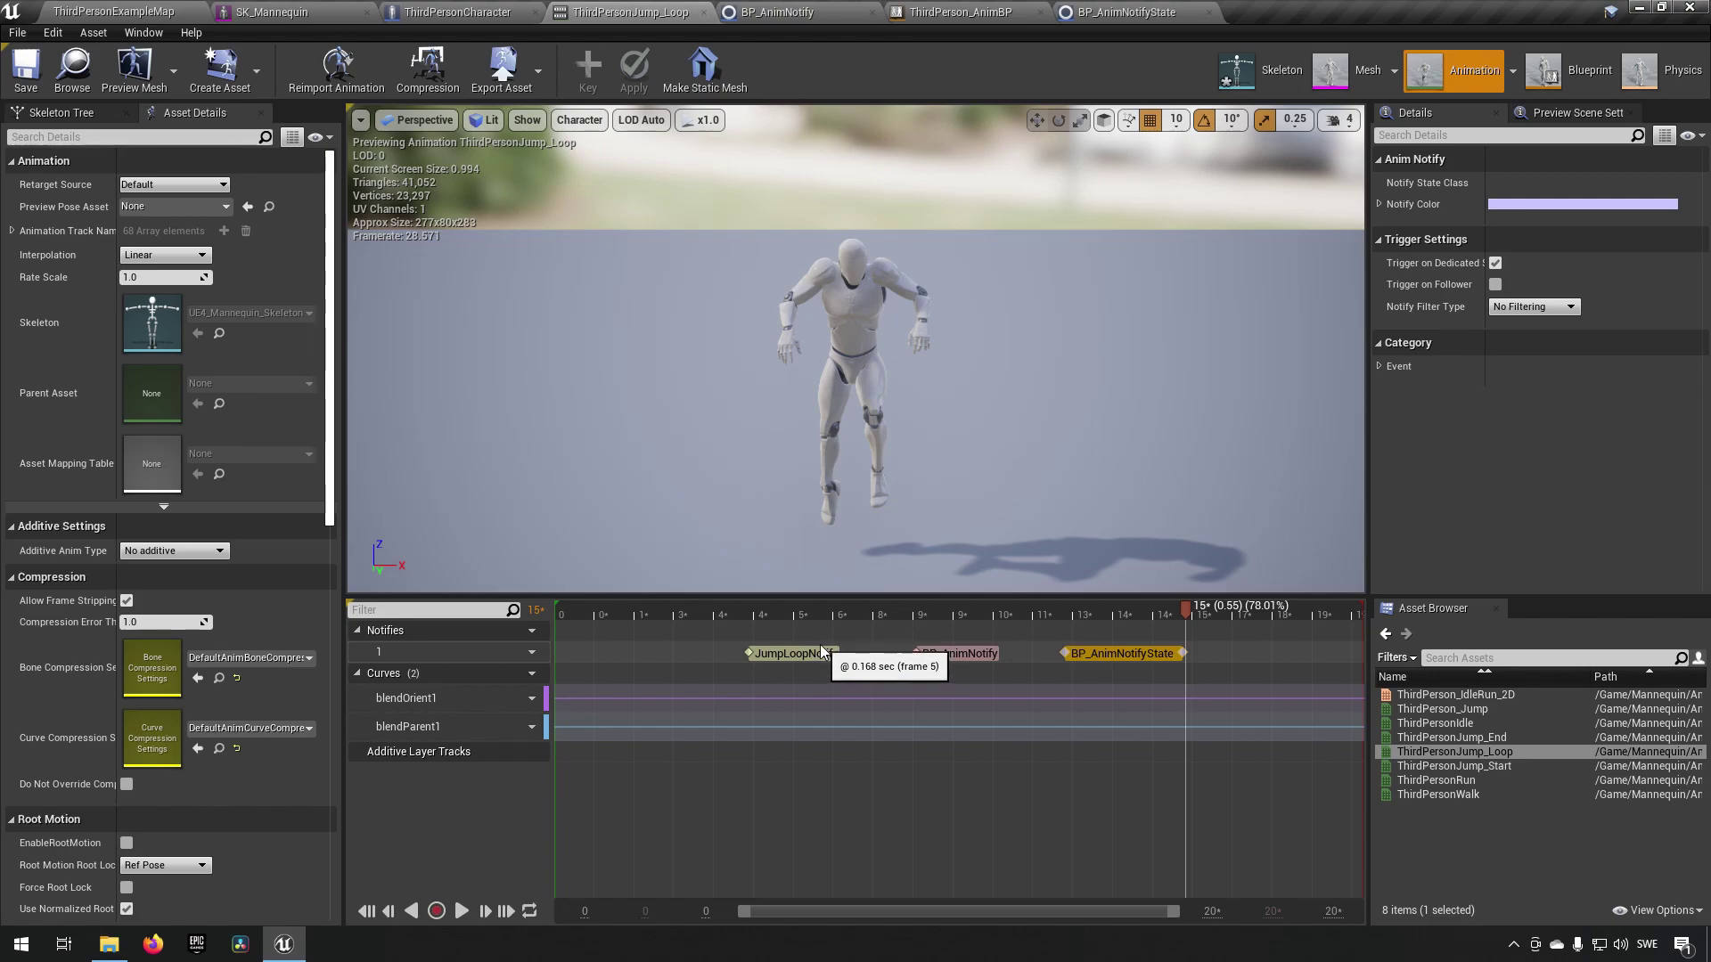
click(794, 655)
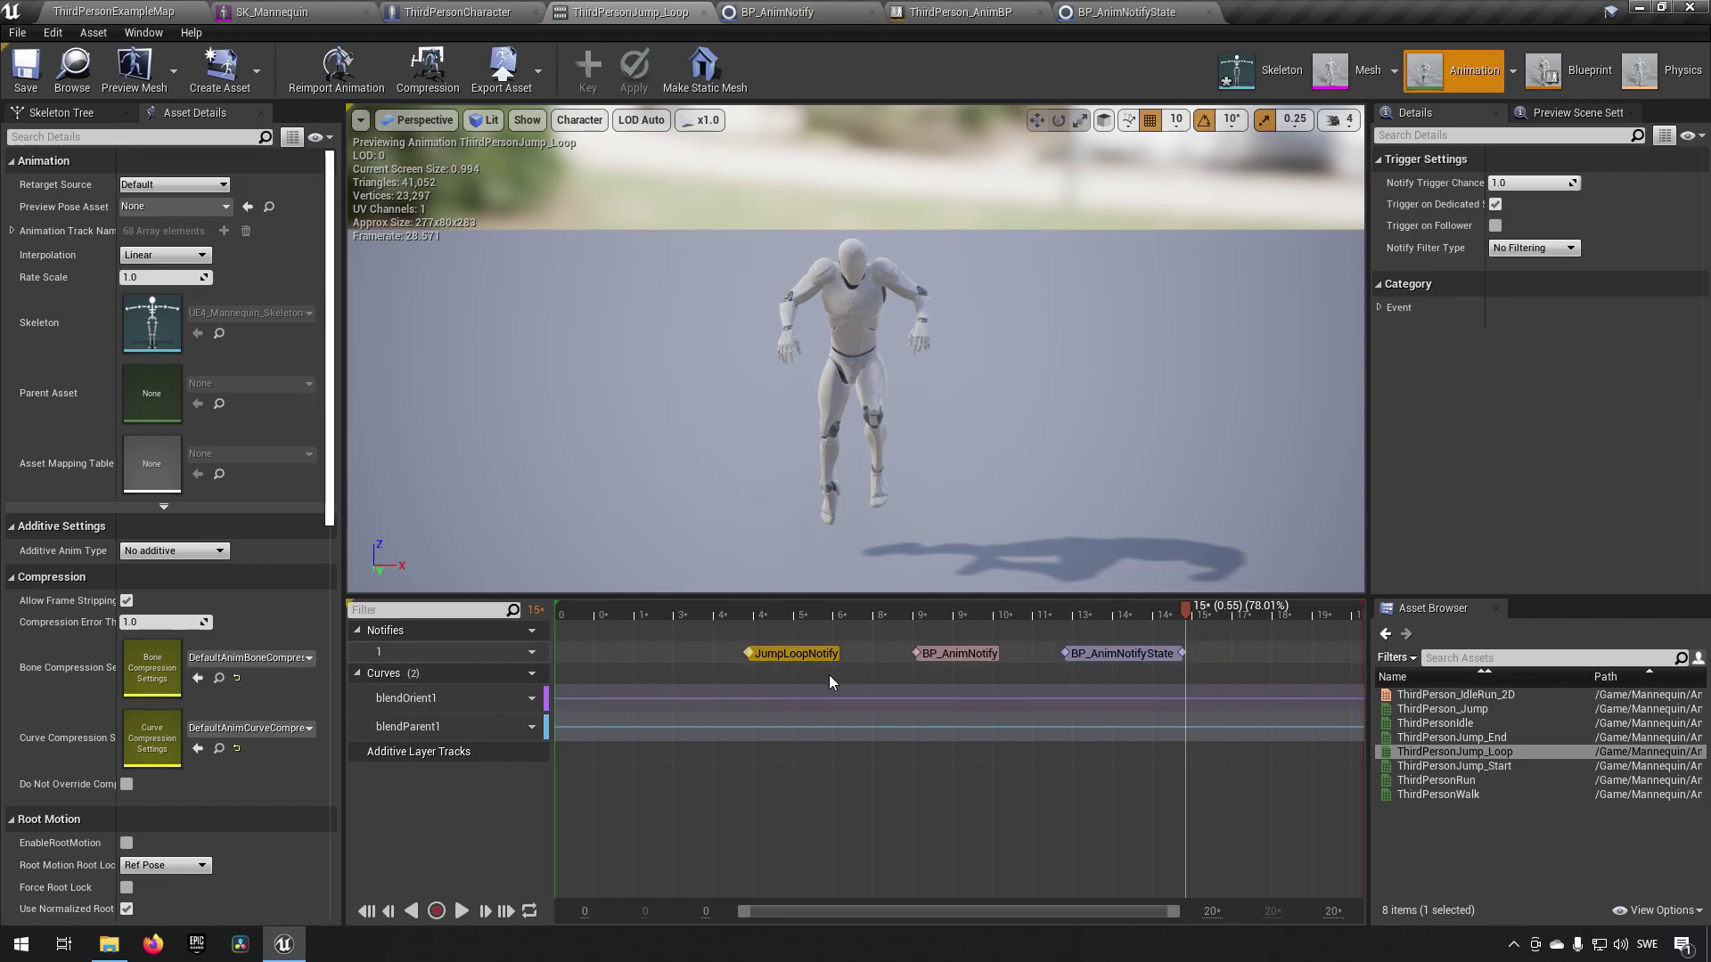
click(744, 795)
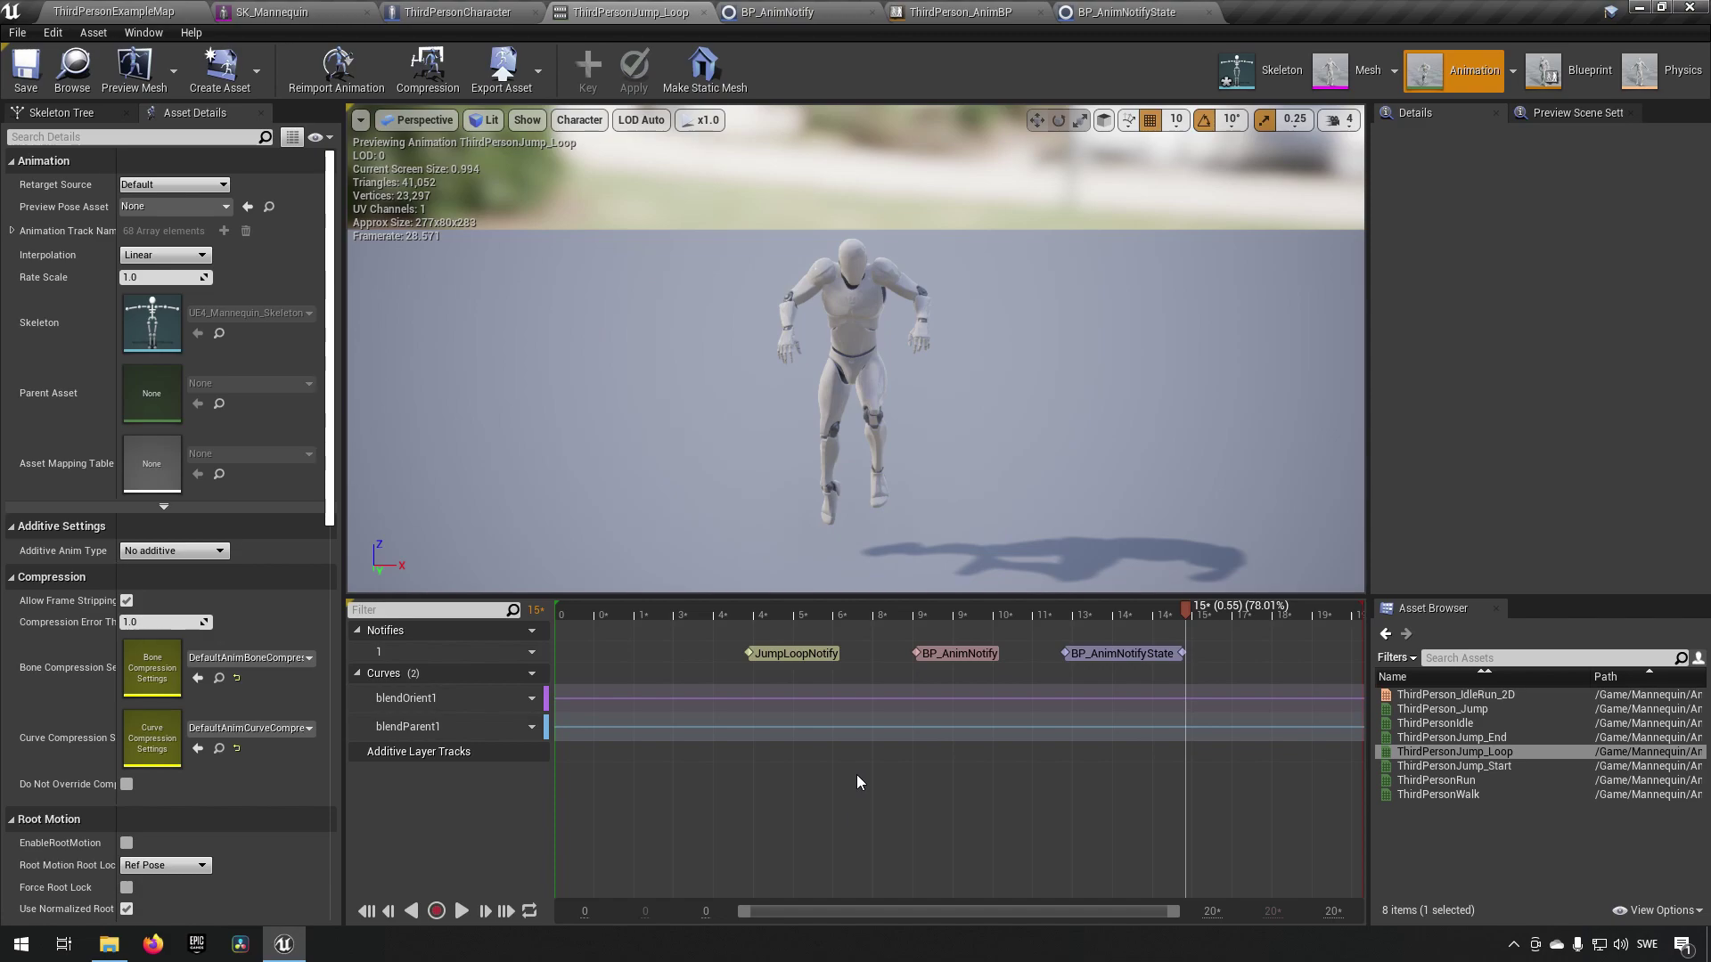
click(950, 658)
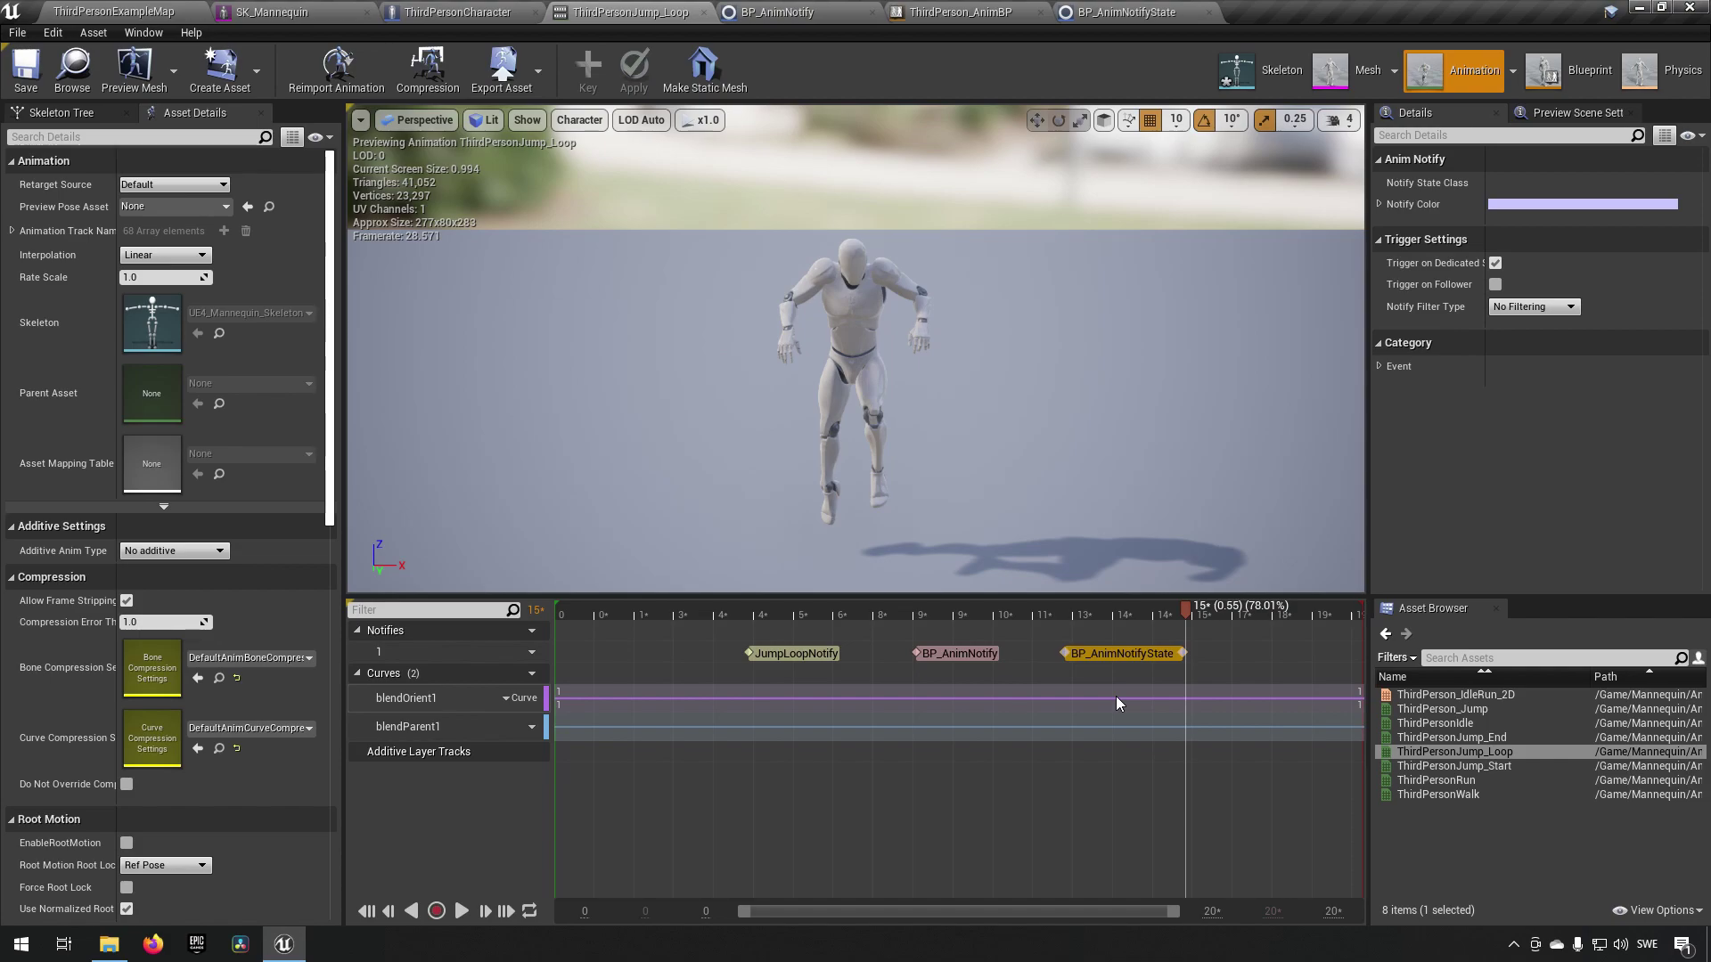
click(792, 653)
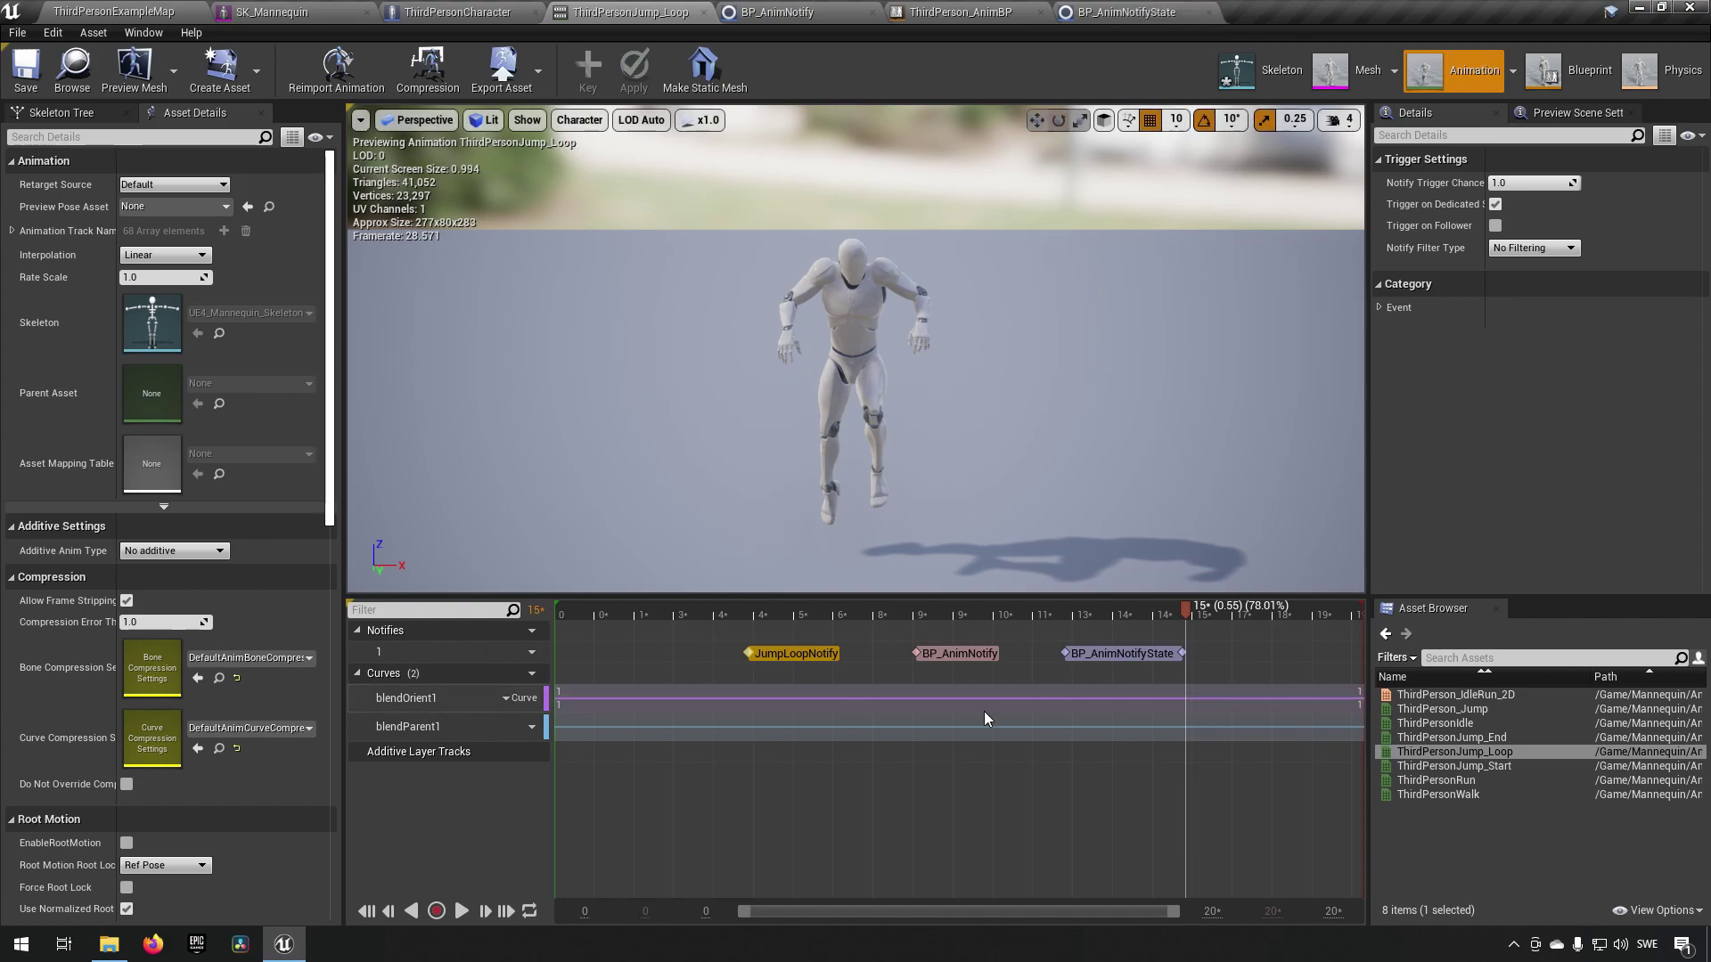
- Compare the BP_AnimNotify and BP_AnimNotifyState notifies' Details, stepping the preview back one frame
click(964, 652)
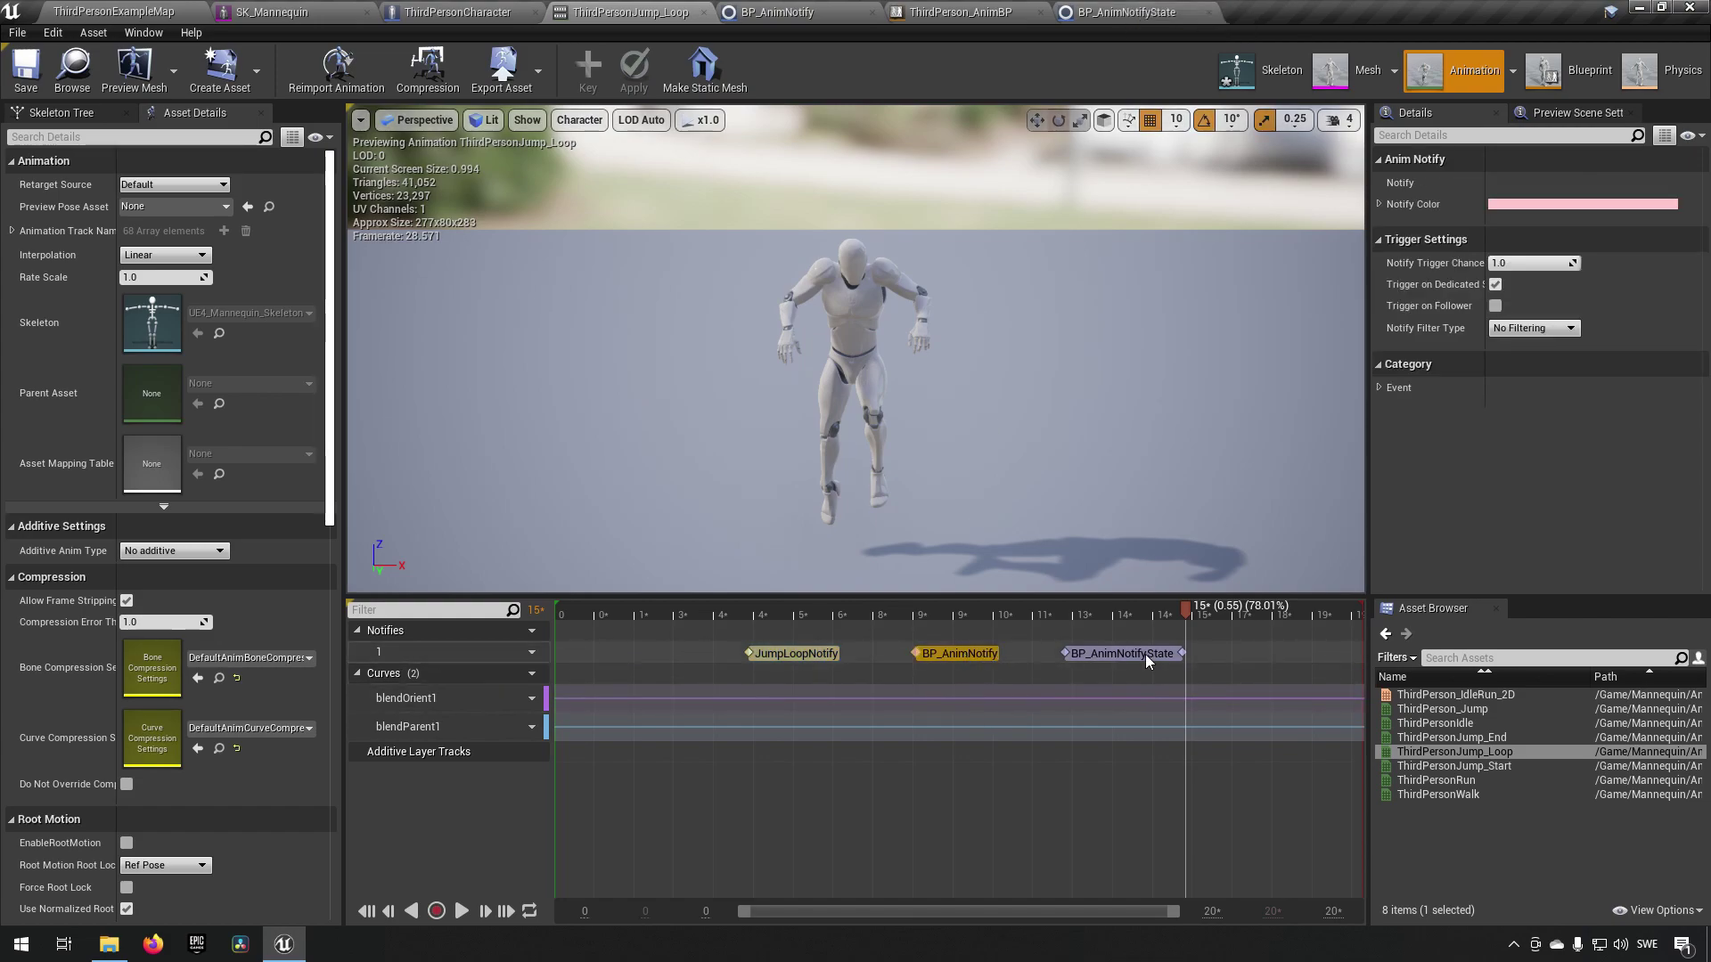
click(1143, 653)
click(961, 651)
click(1087, 653)
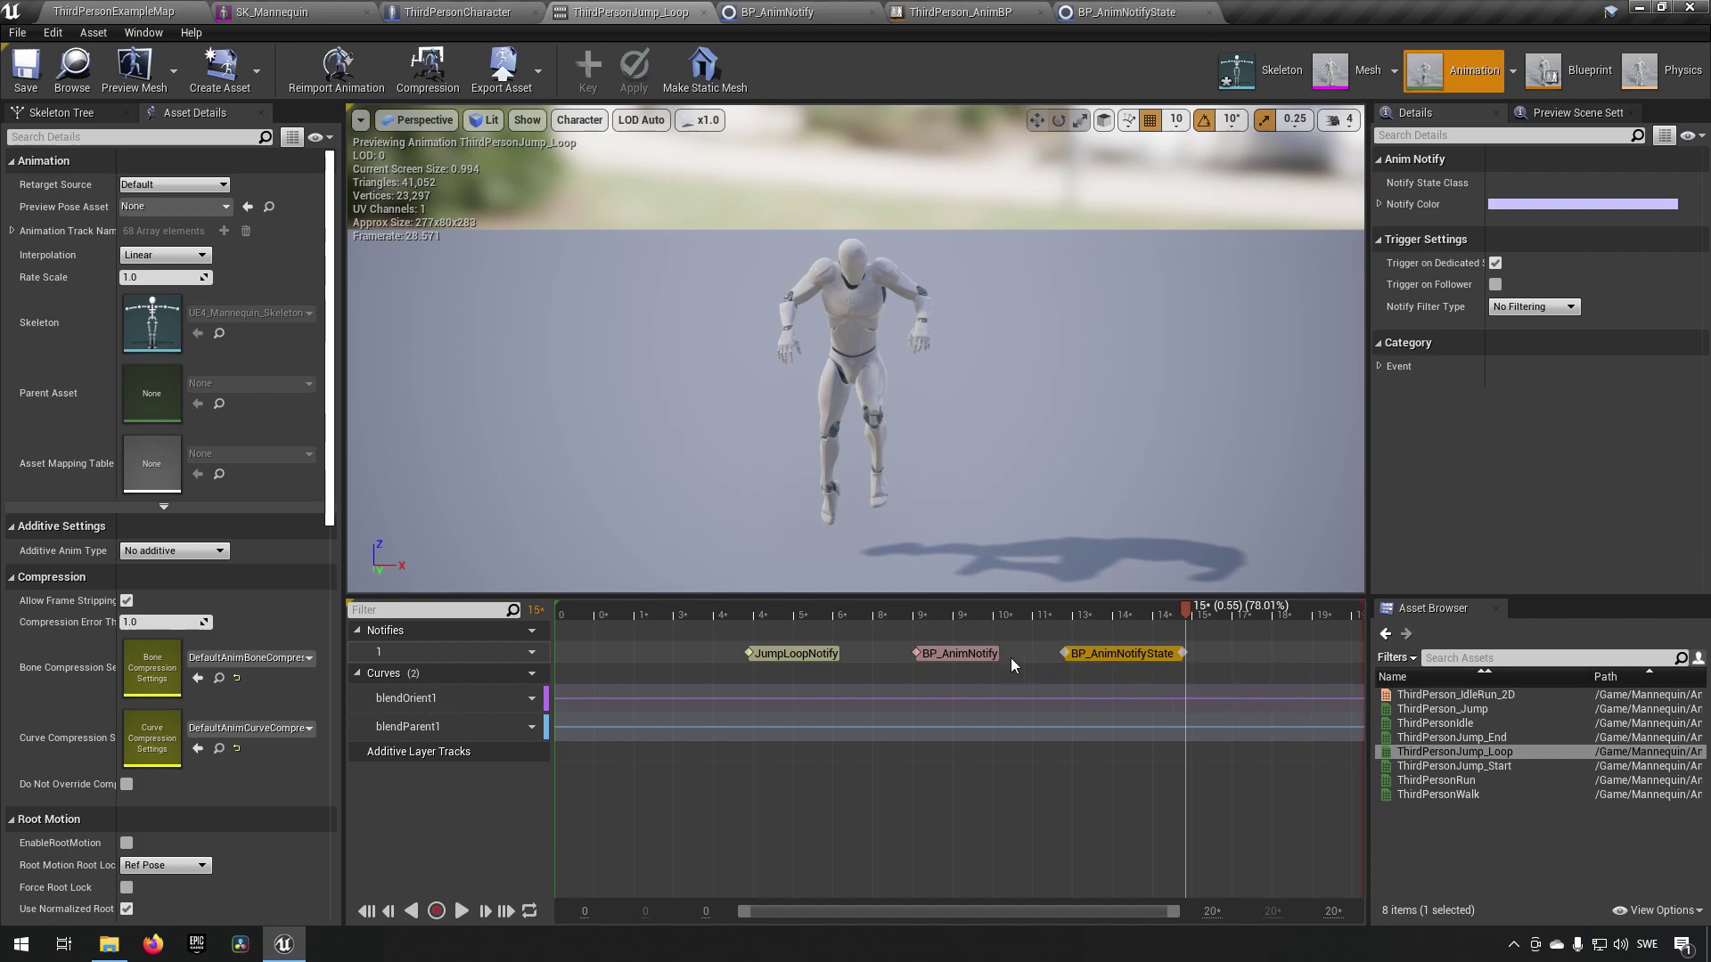
click(968, 656)
key(Left)
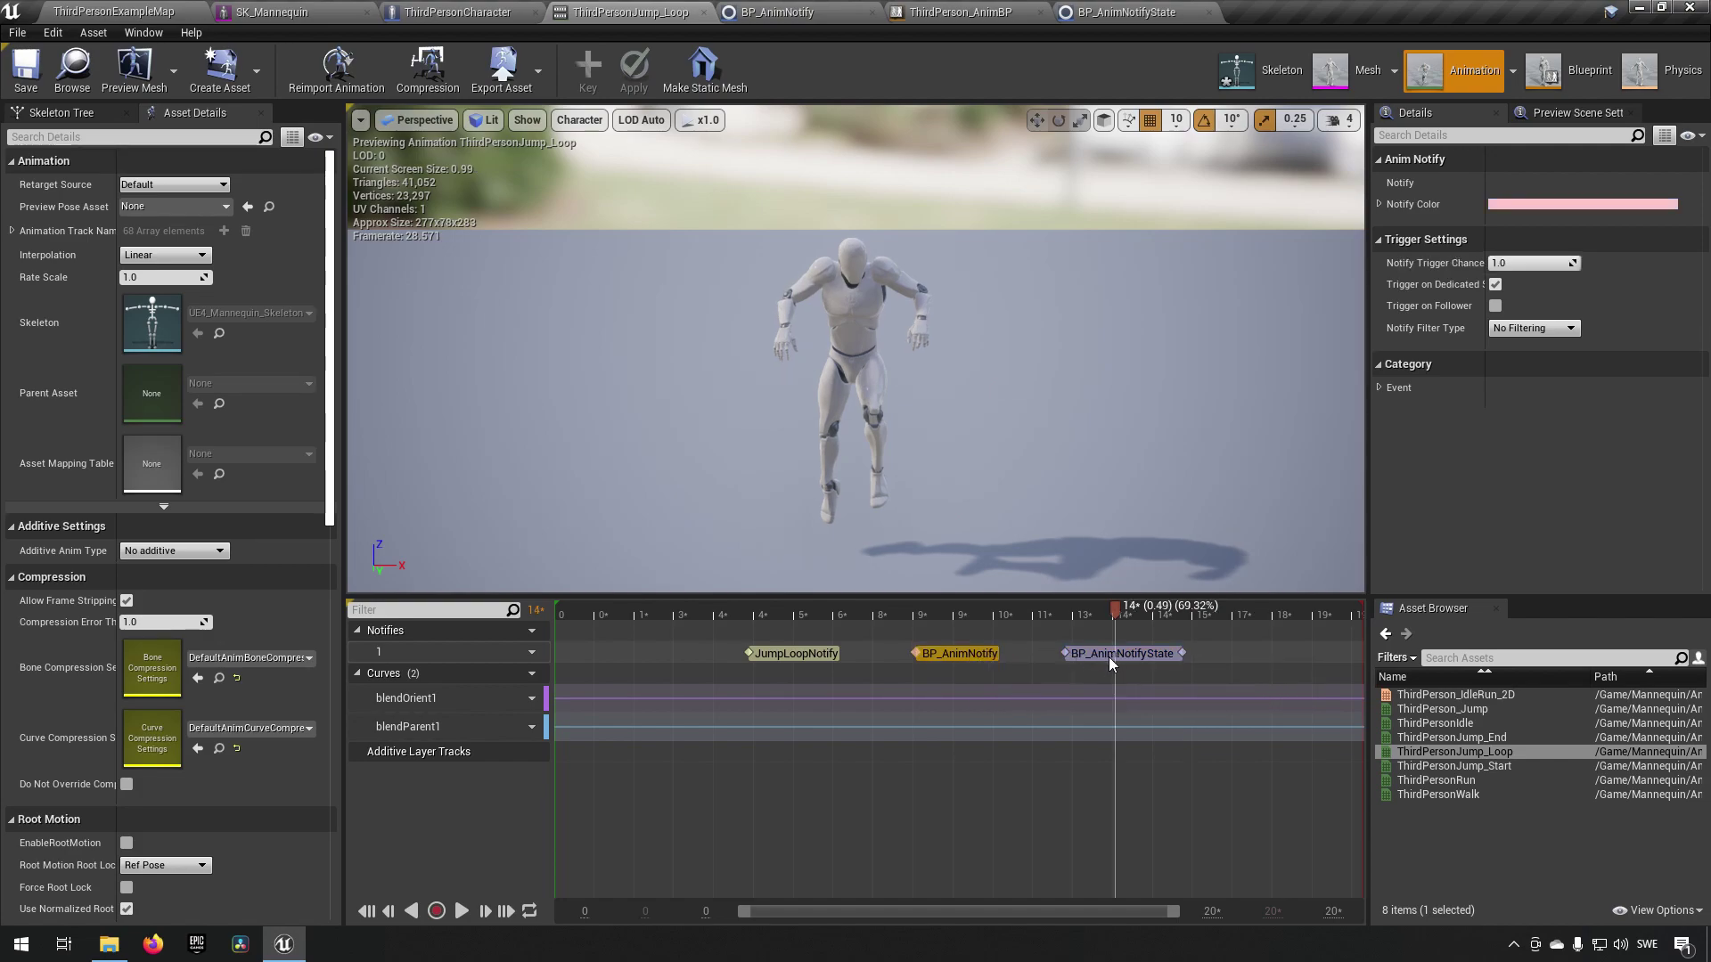
click(1108, 656)
click(958, 655)
click(1109, 654)
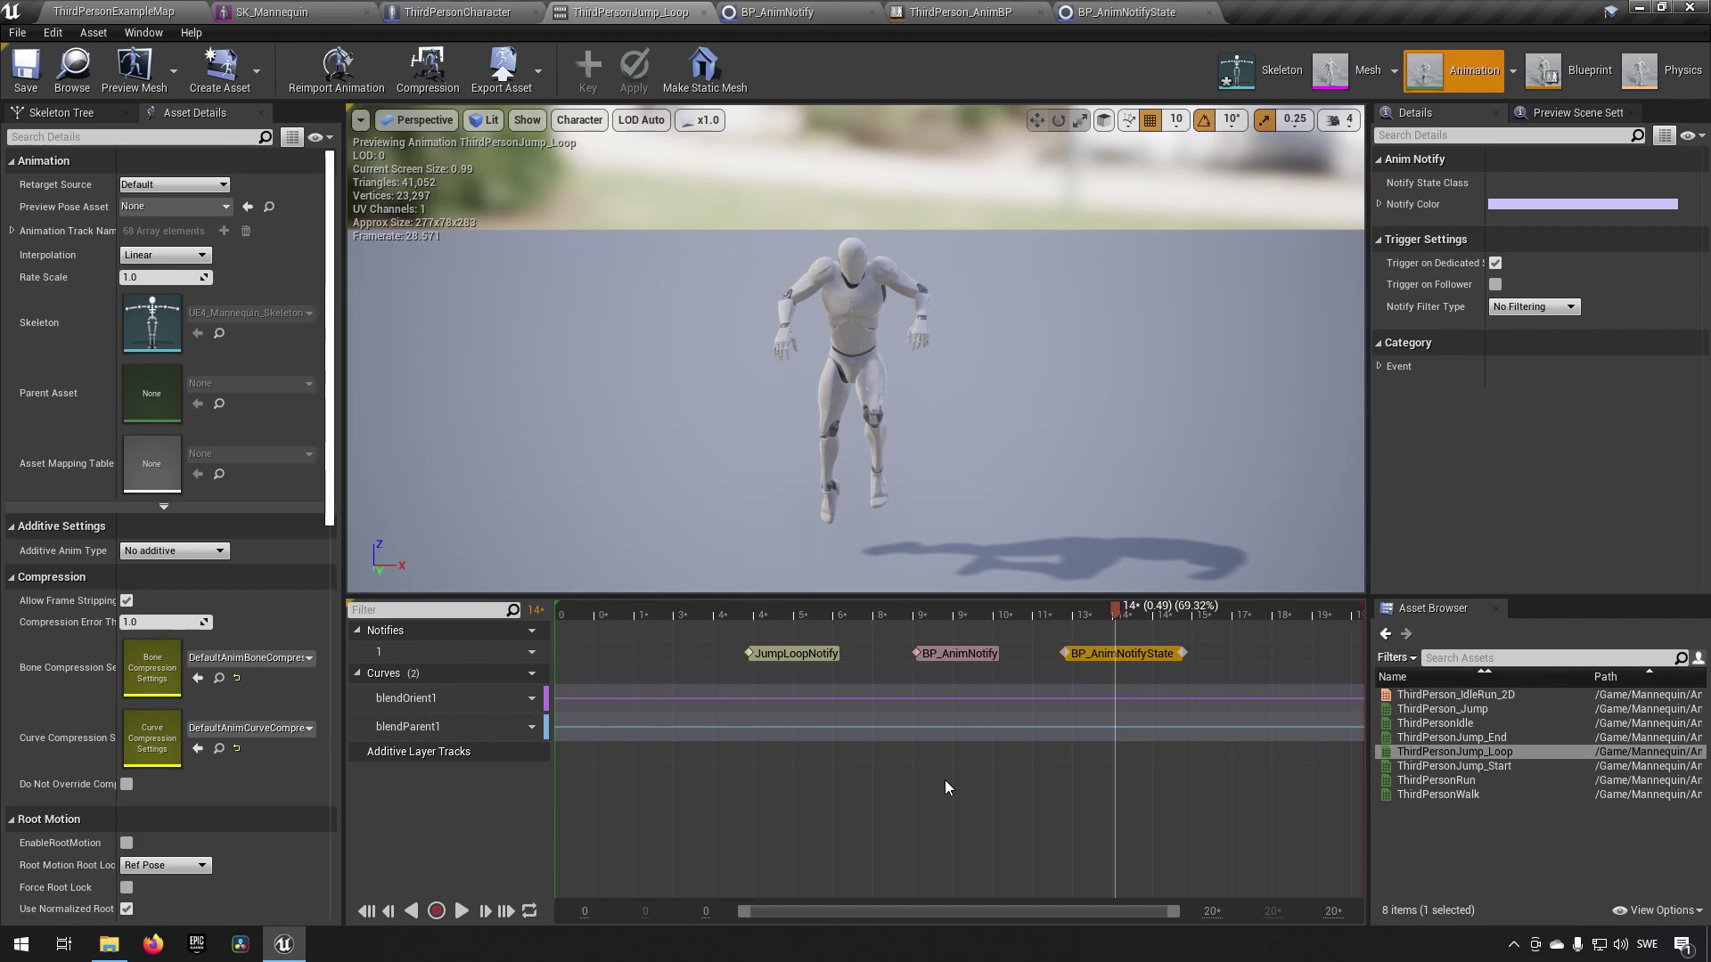
- Deselect all notifies and rewind the animation preview toward the start
click(887, 794)
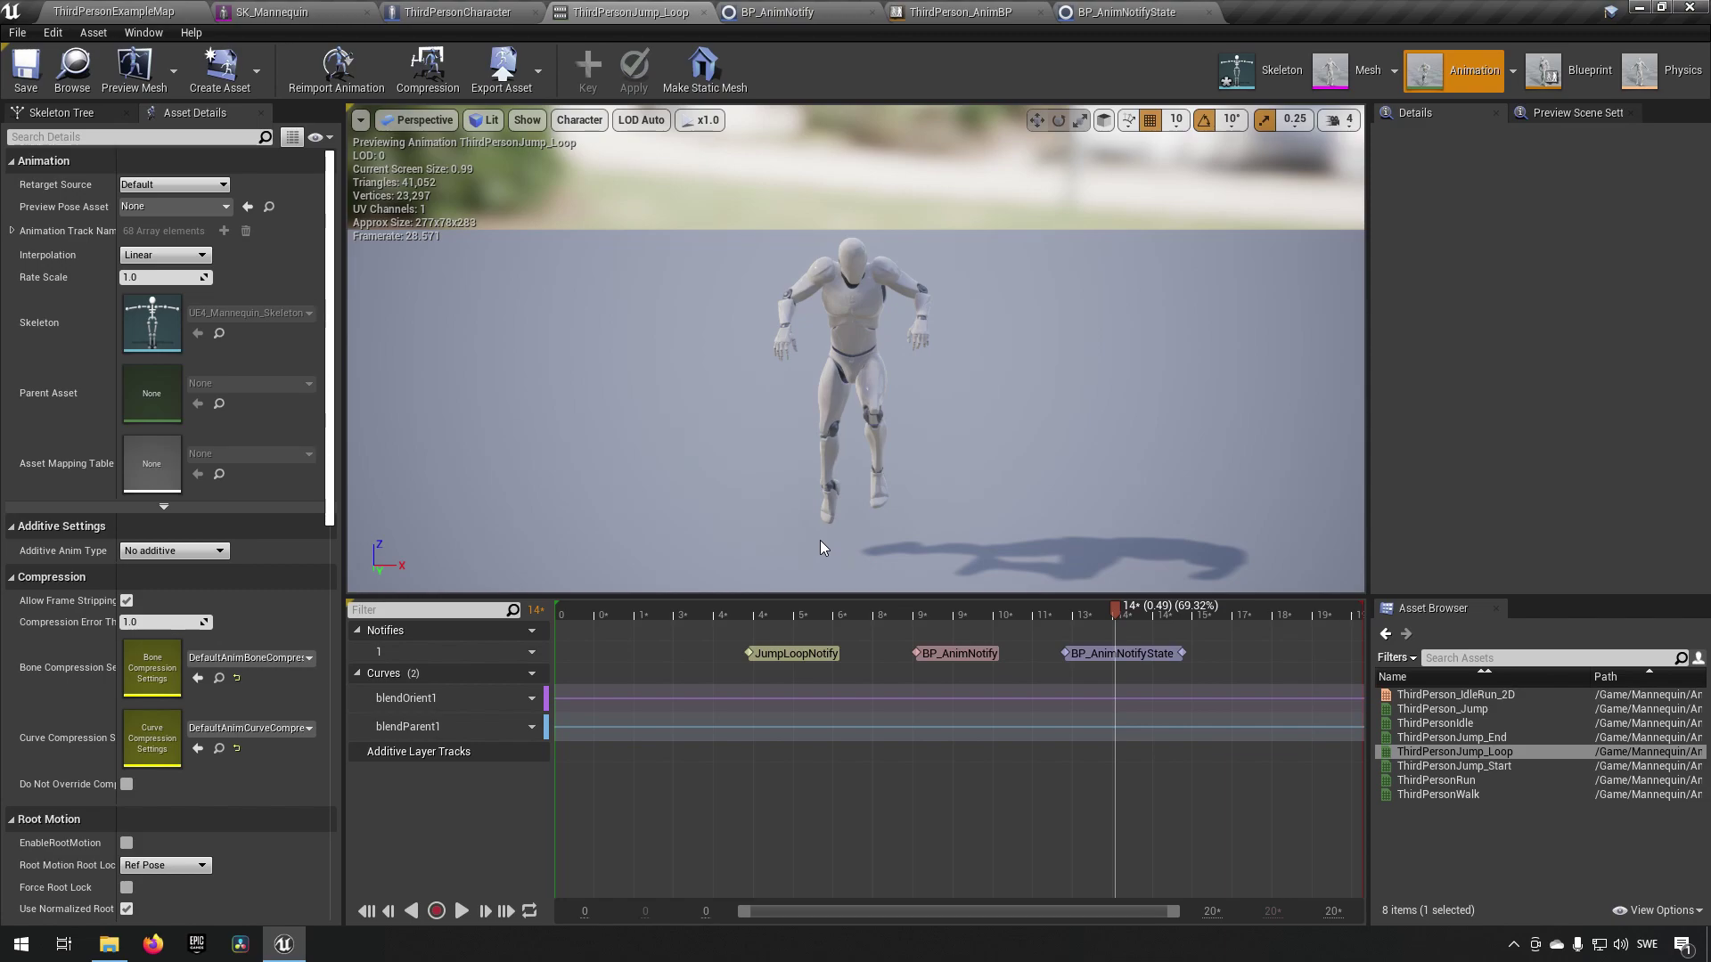
click(756, 610)
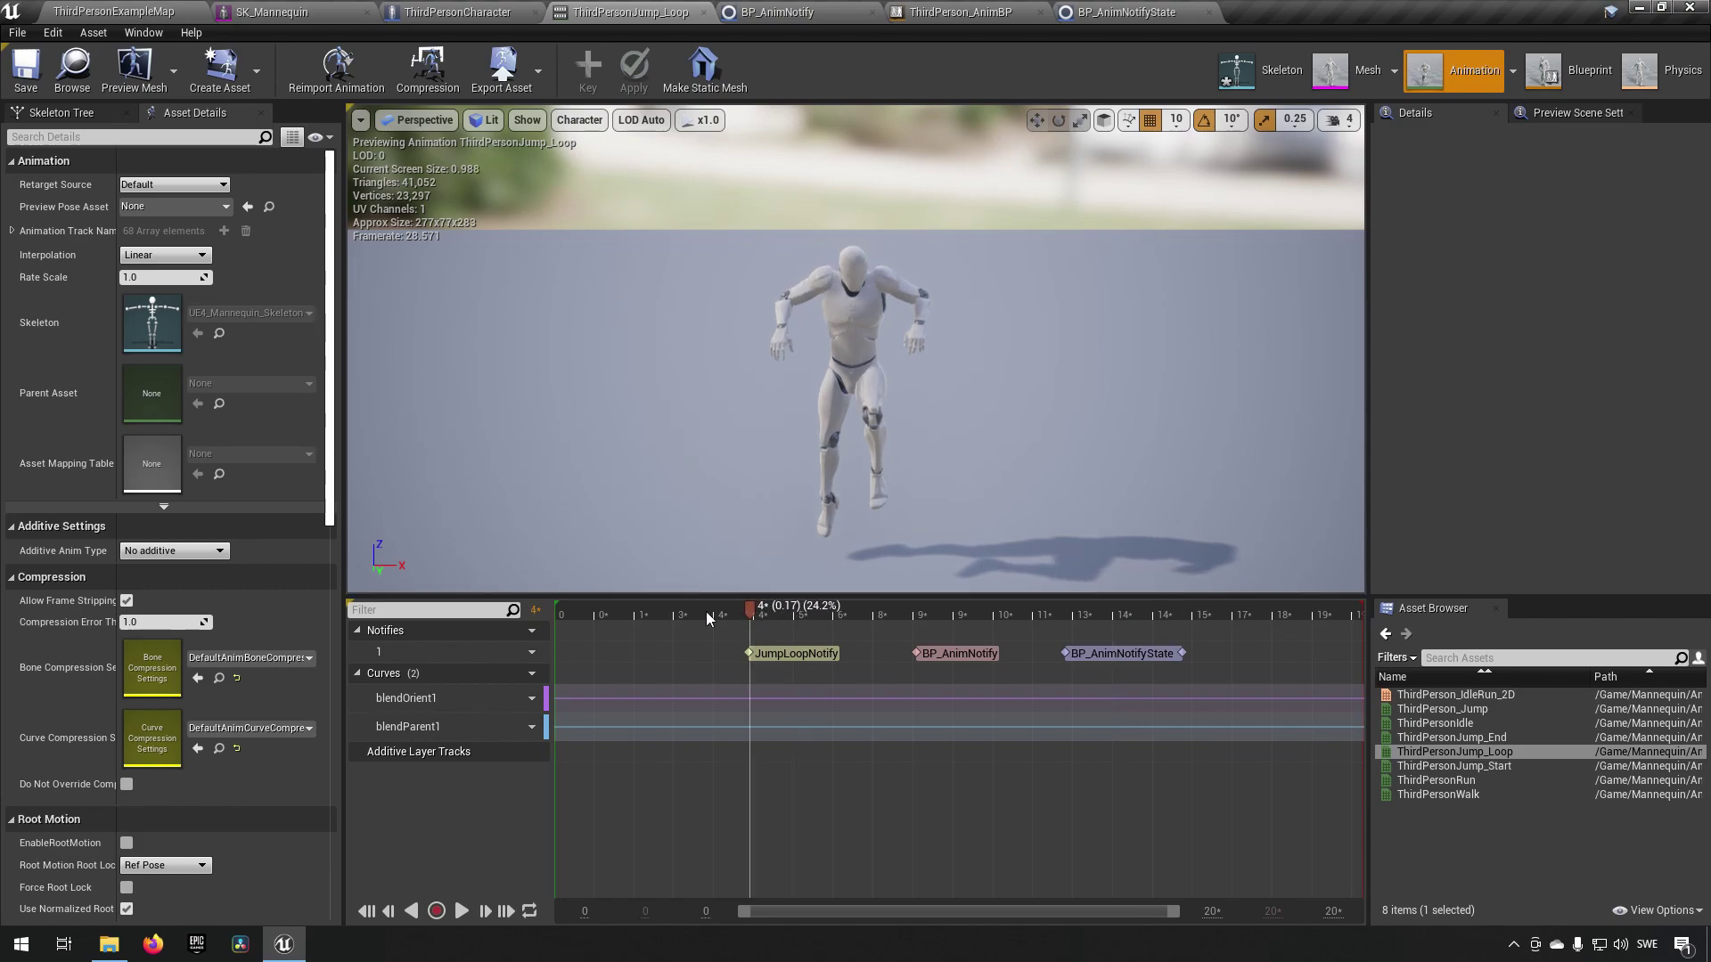
drag(728, 609, 559, 612)
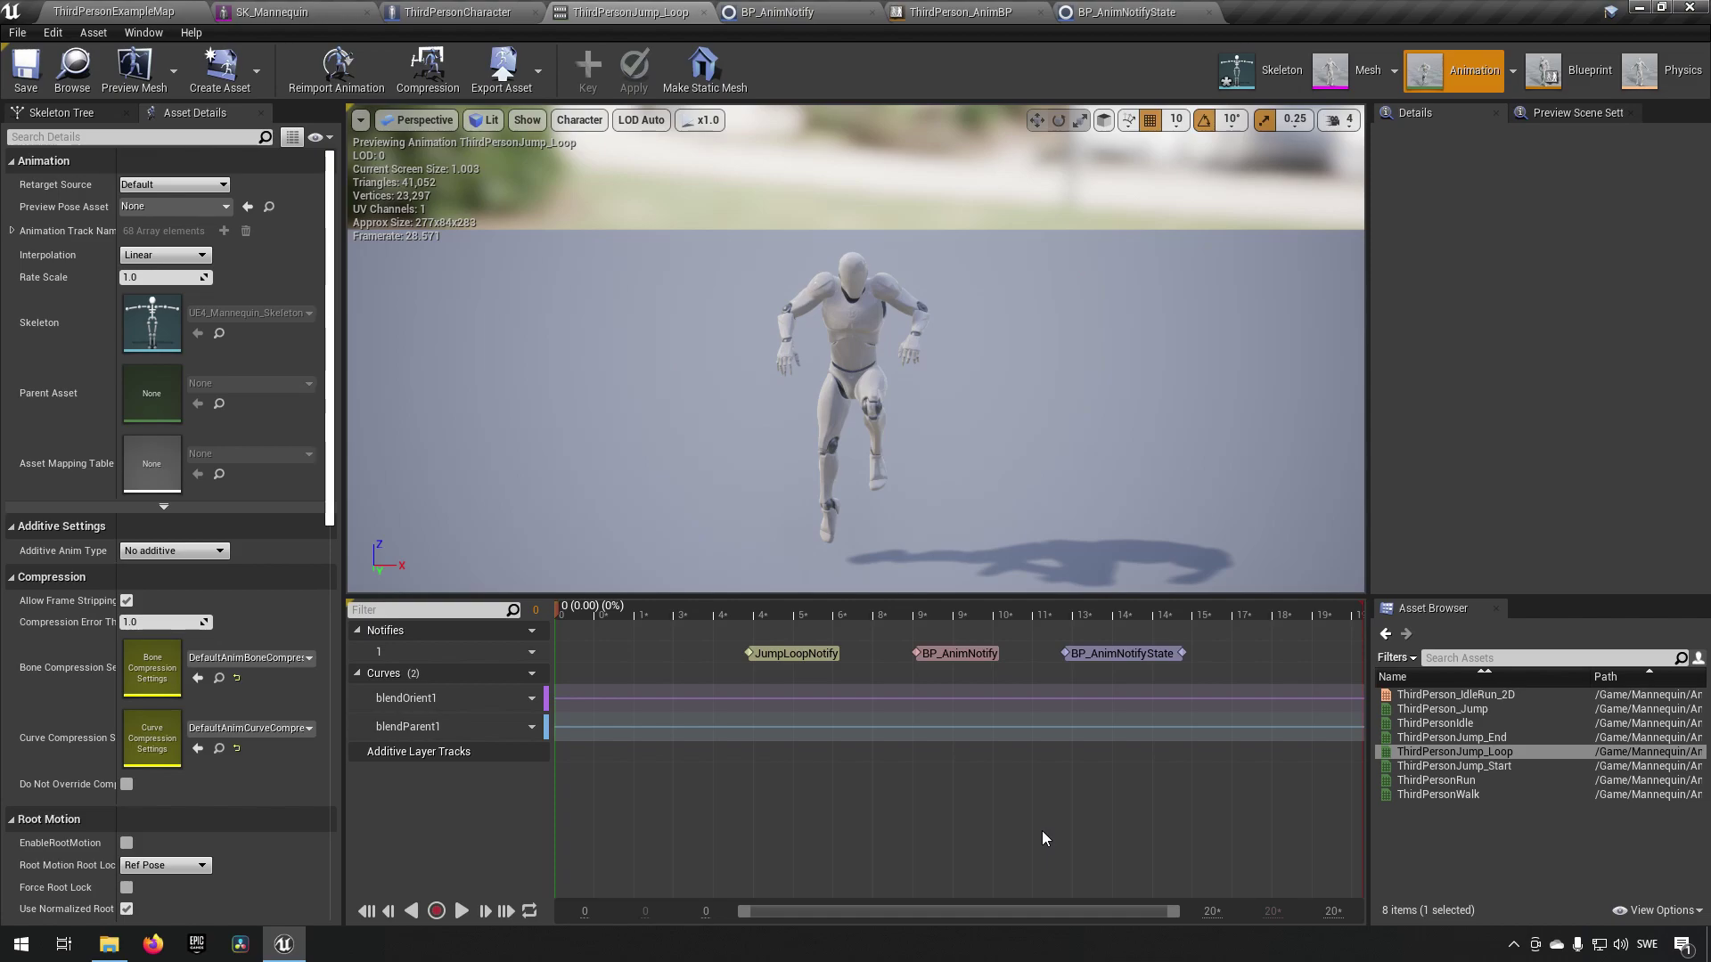